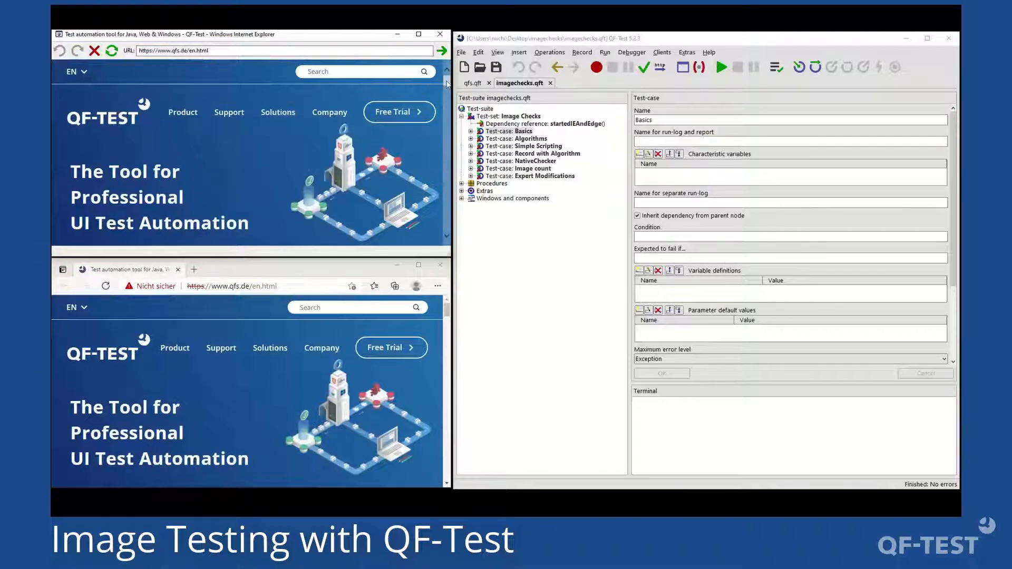
mouse_move(446, 81)
mouse_down()
mouse_move(447, 110)
mouse_move(448, 75)
mouse_up()
click(447, 307)
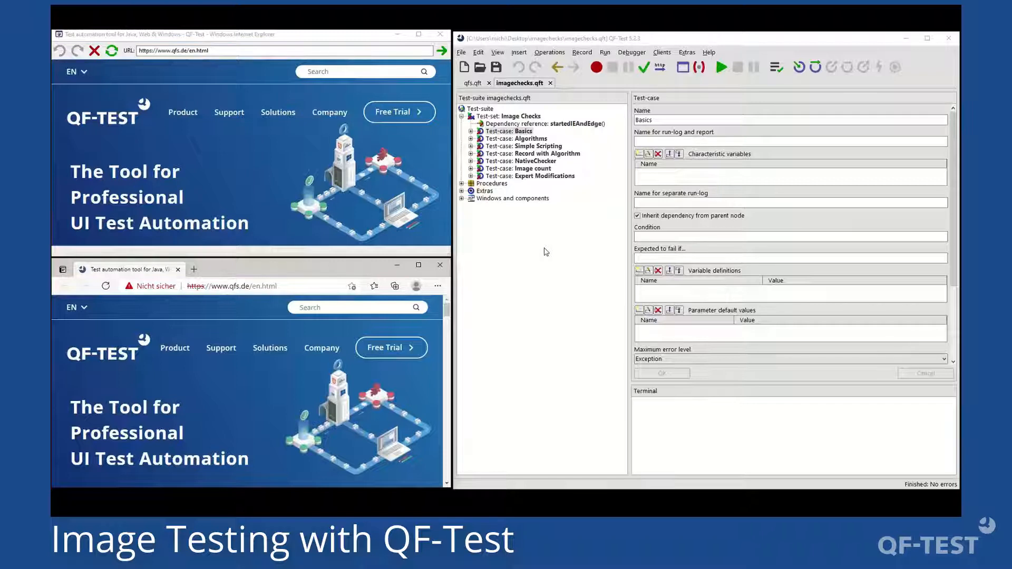
Step: Expand the Basics test case and its "Success: IE" test step in the imagechecks.qft suite
click(584, 274)
key(Right)
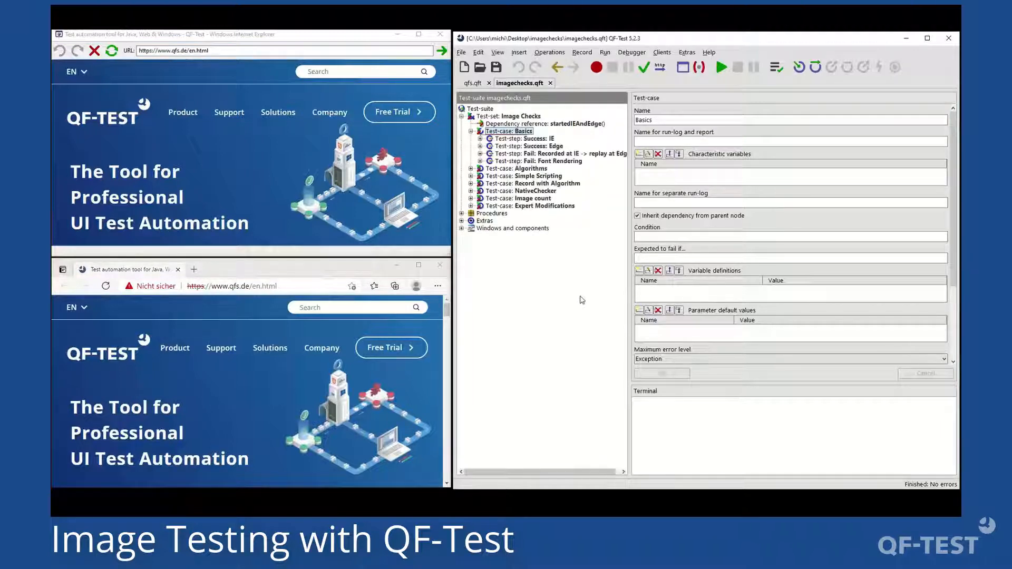
key(Down)
key(Right)
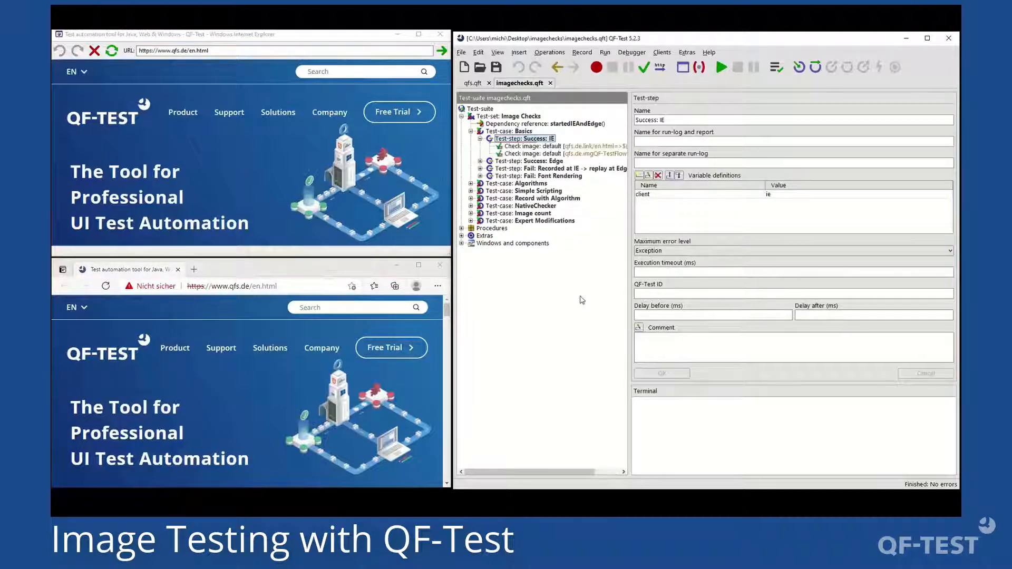
Step: Record an image check of the Support navigation item in the Internet Explorer window, stop recording and undo the recorded sequence
click(646, 72)
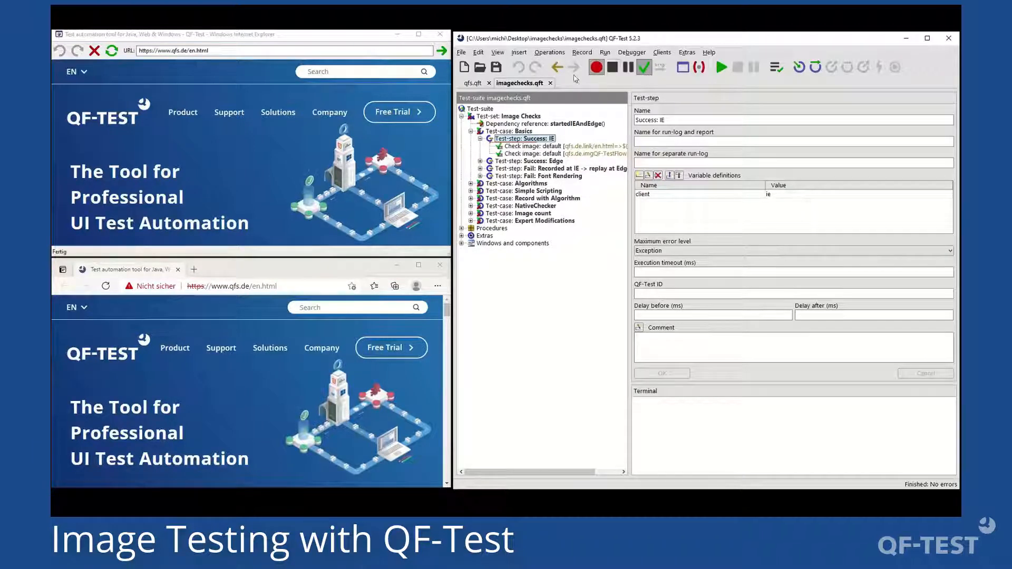
right_click(121, 122)
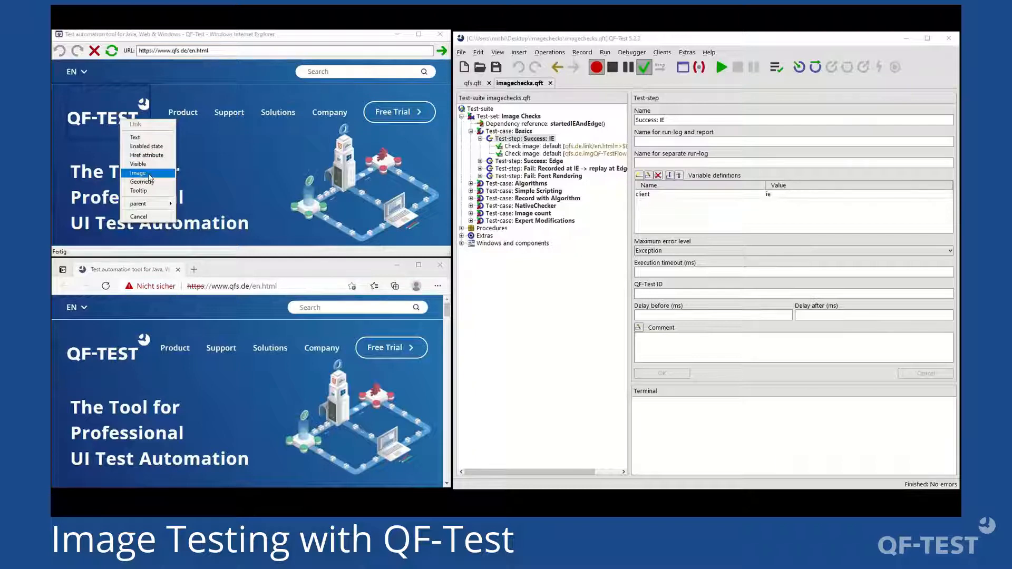
right_click(226, 117)
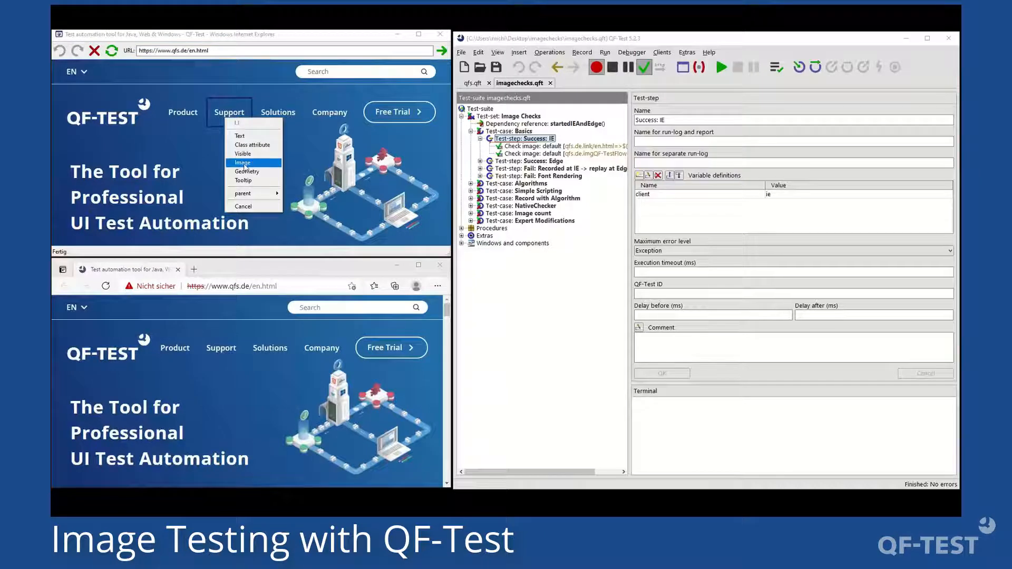
click(243, 164)
click(612, 67)
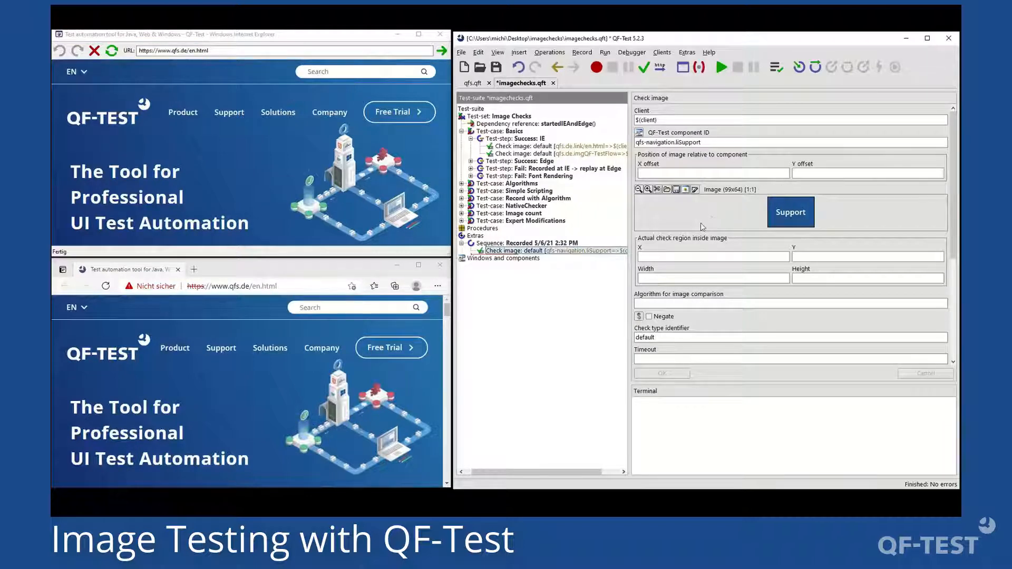
click(519, 67)
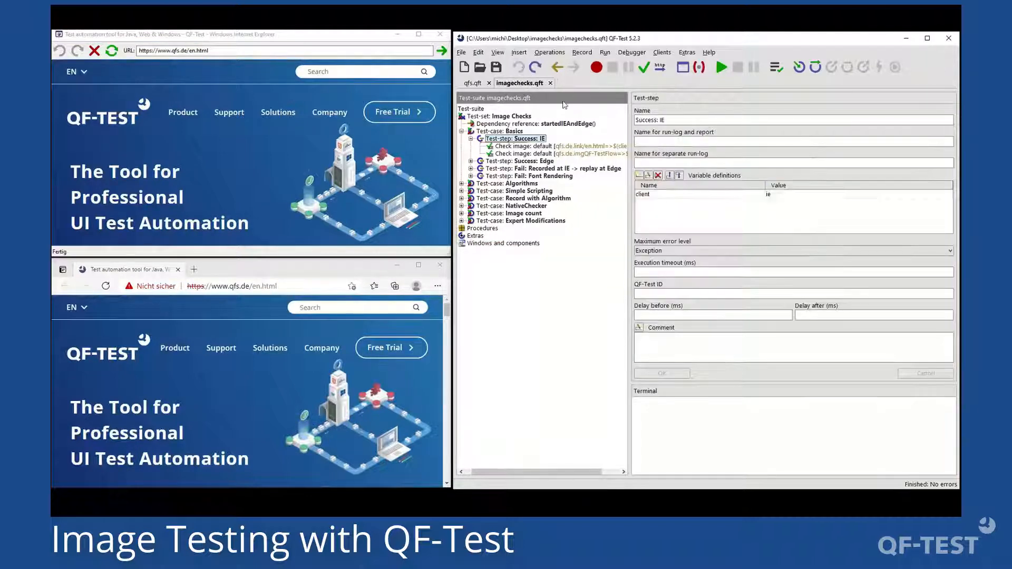
Step: View the image checks in the "Success: IE" test step and expand the "Success: Edge" test step
click(525, 152)
click(525, 147)
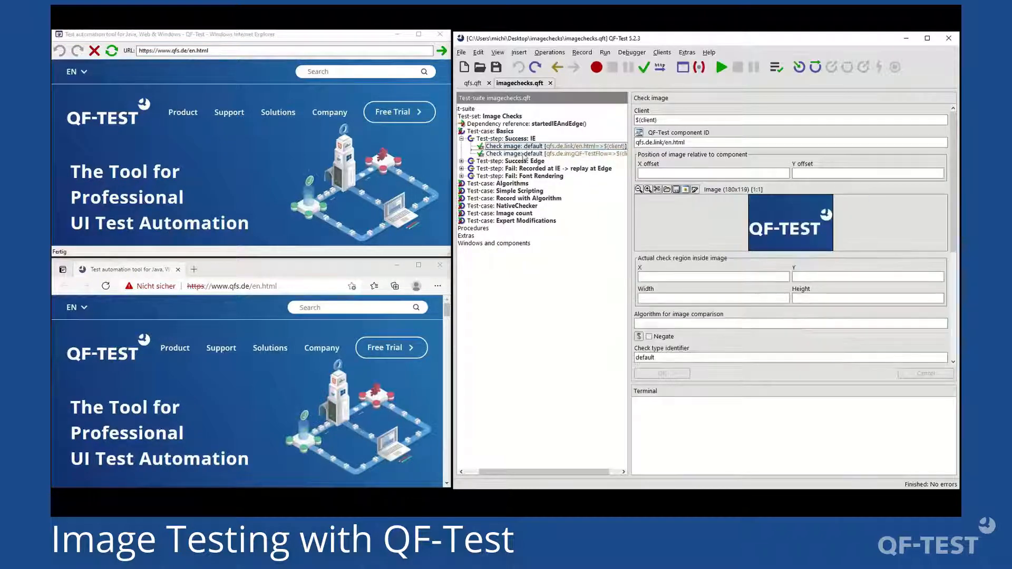
double_click(521, 161)
Step: Collapse the "Success: IE" and "Success: Edge" test steps, leaving "Success: IE" selected
key(Up)
key(Up)
key(Up)
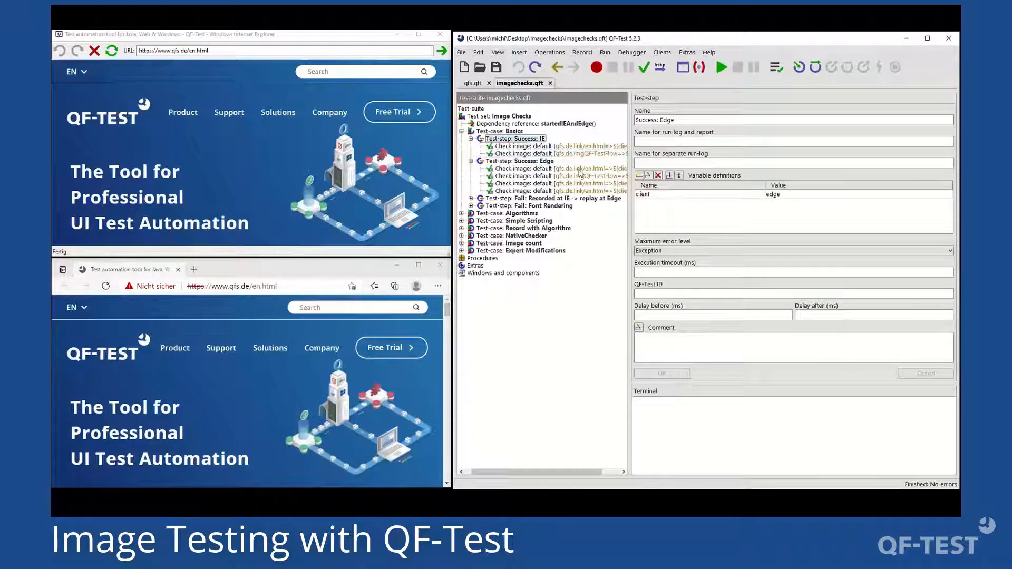
key(Left)
key(Down)
key(Left)
key(Up)
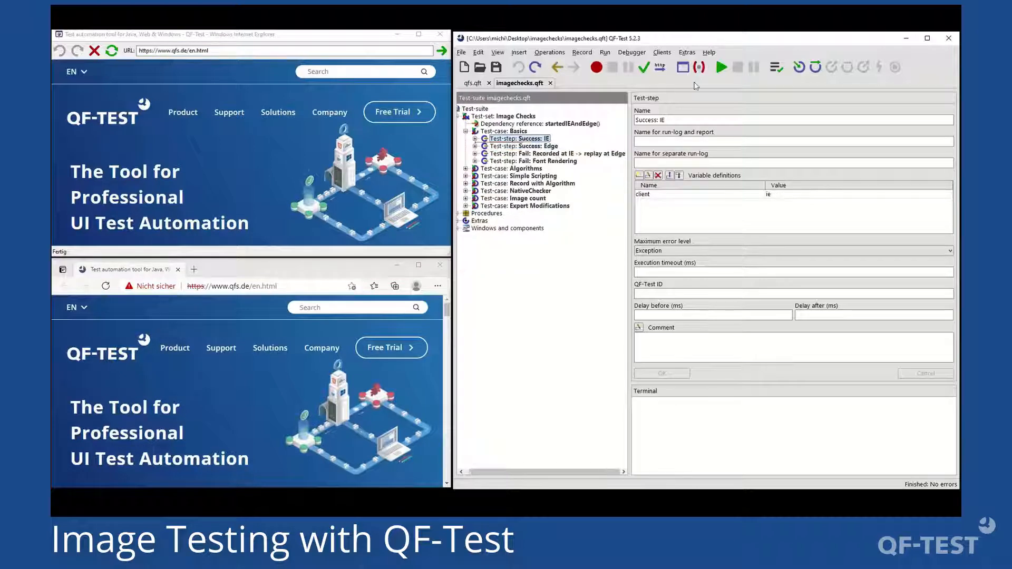
Step: Replay the "Success: IE" test step and the "Success: Edge" test step one after the other
click(717, 71)
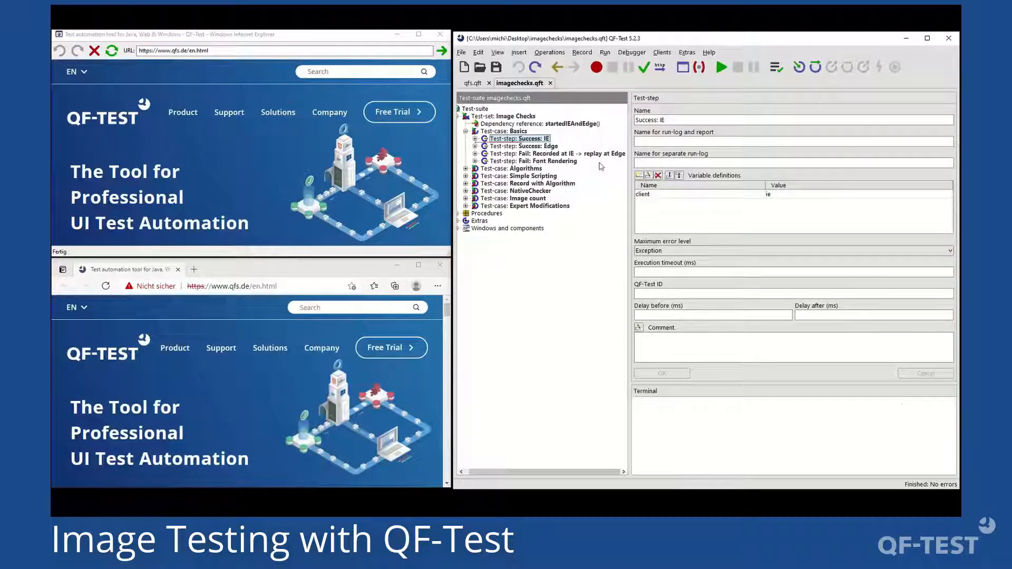
click(550, 147)
click(721, 67)
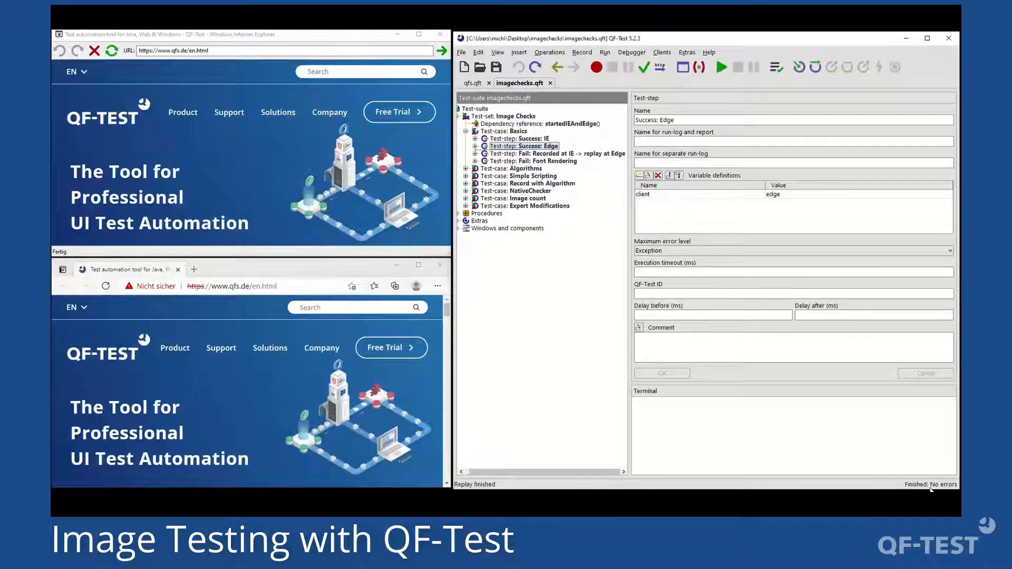
Step: Expand the "Success: Edge" test step and view the images in its logo and imgQF-TestFlow checks
double_click(550, 147)
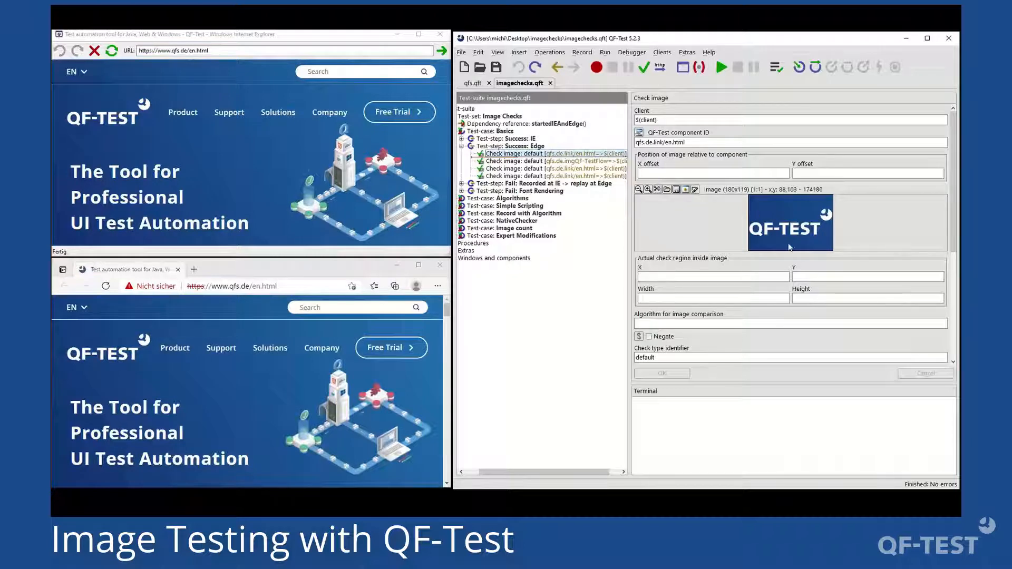
click(579, 162)
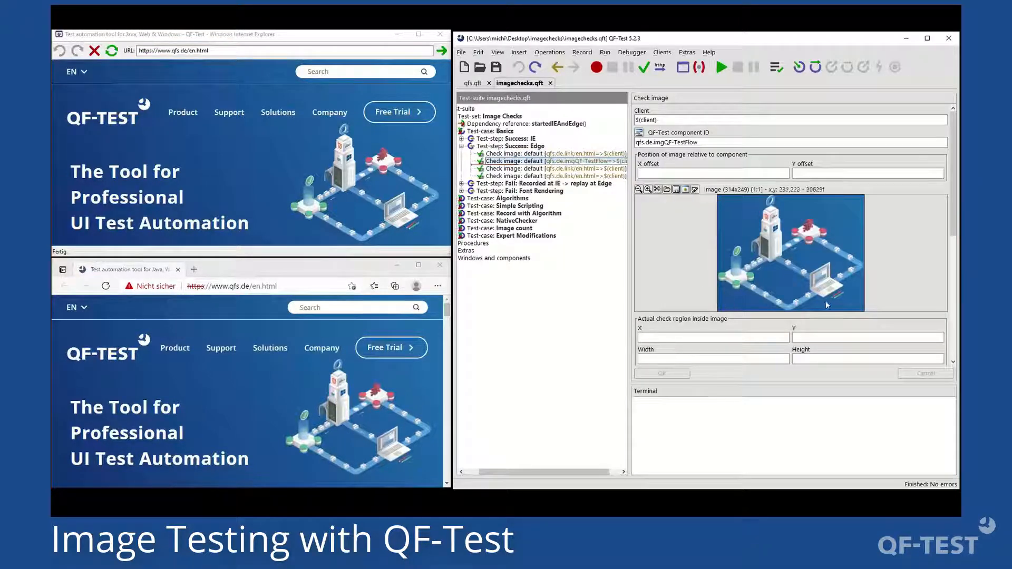
Step: Redraw the check region in the third Edge image check to about X 26, Y 32, width 34, height 31, and apply it
click(527, 169)
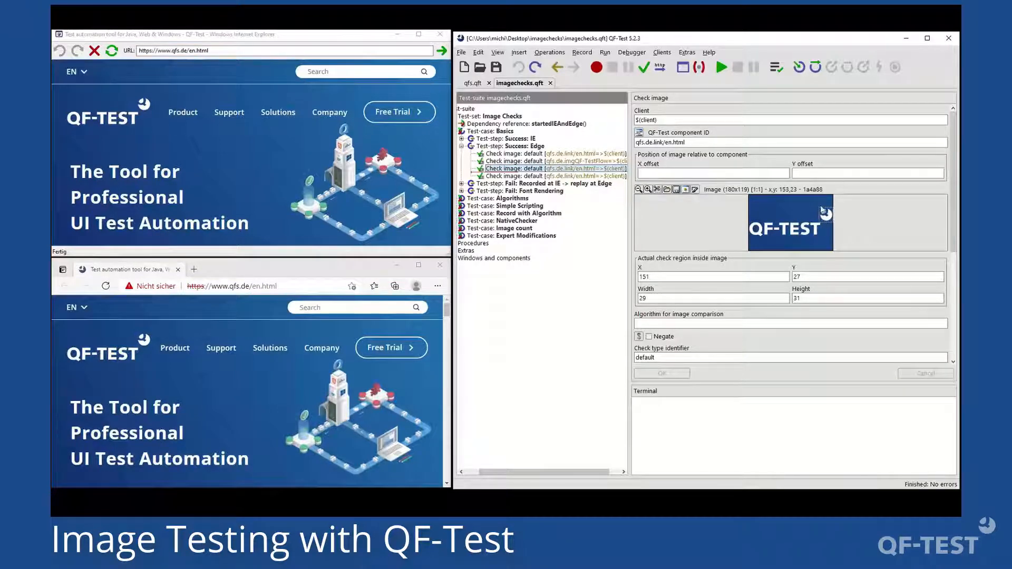
mouse_move(820, 217)
mouse_down()
mouse_move(789, 204)
mouse_move(779, 215)
mouse_move(808, 233)
mouse_move(794, 217)
mouse_move(776, 225)
mouse_up()
click(676, 373)
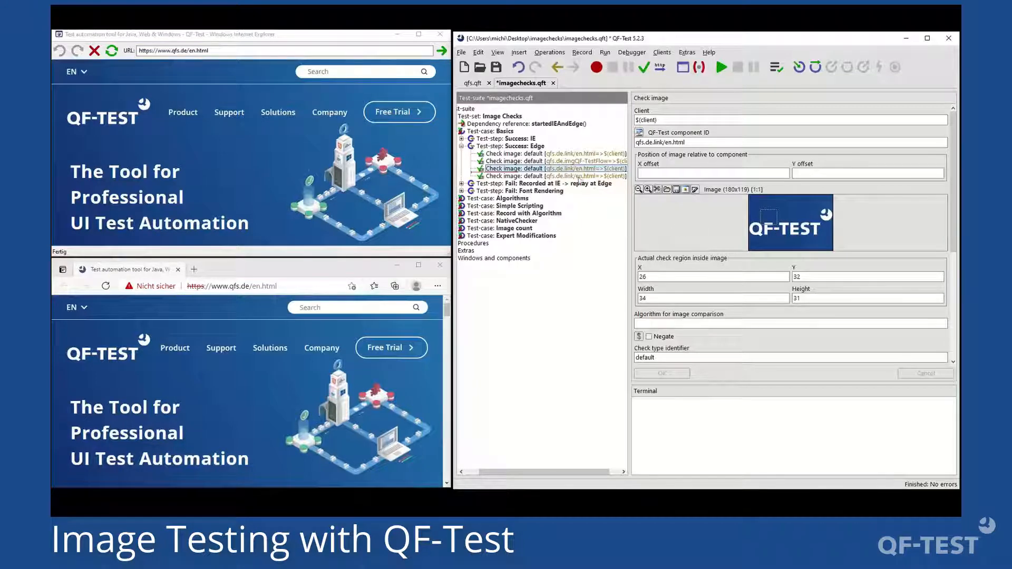
Step: Examine the X and Y offsets of the fourth Edge image check and collapse the "Success: Edge" test step
click(523, 178)
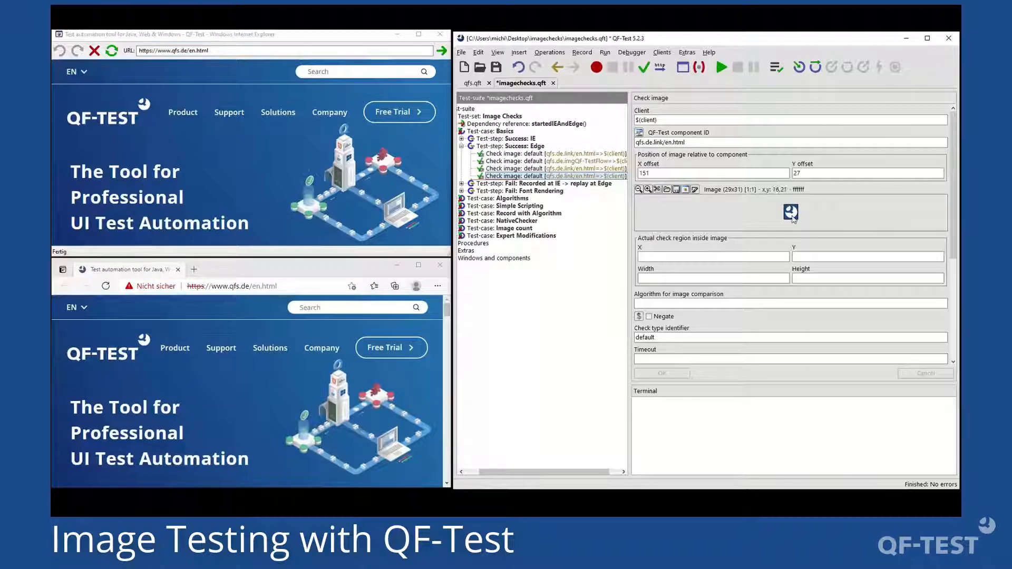
drag(670, 173, 618, 172)
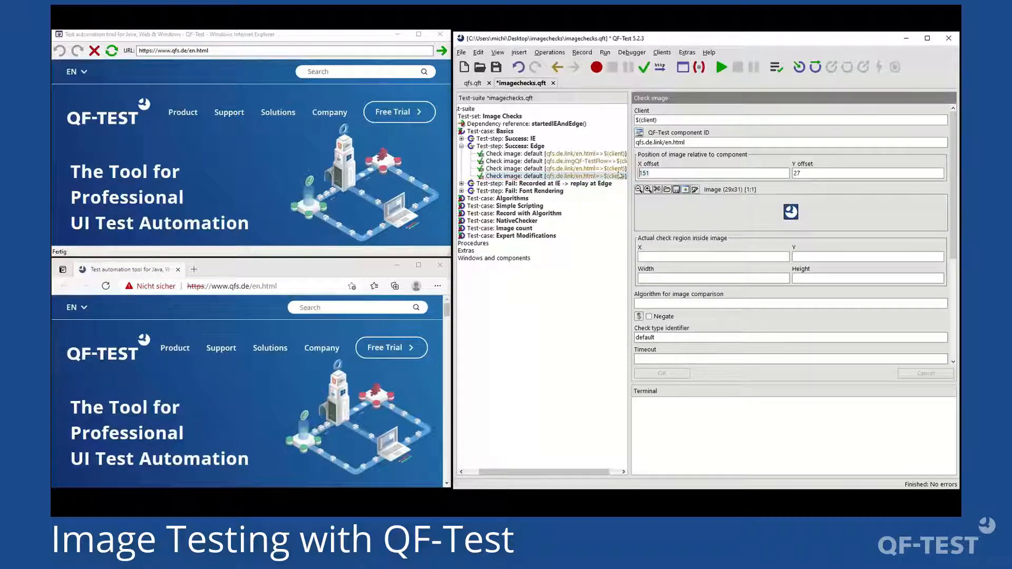
double_click(808, 173)
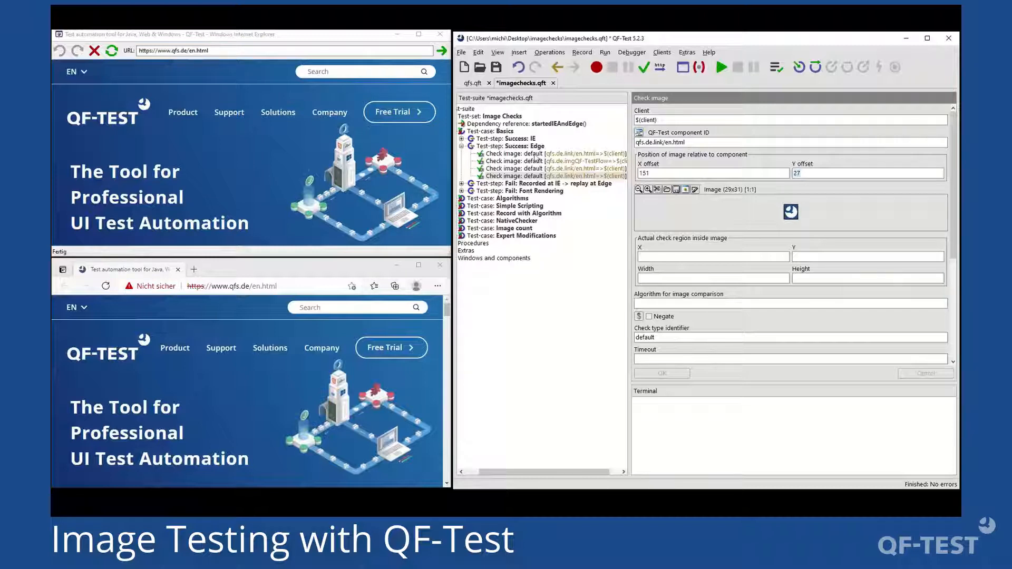
double_click(527, 146)
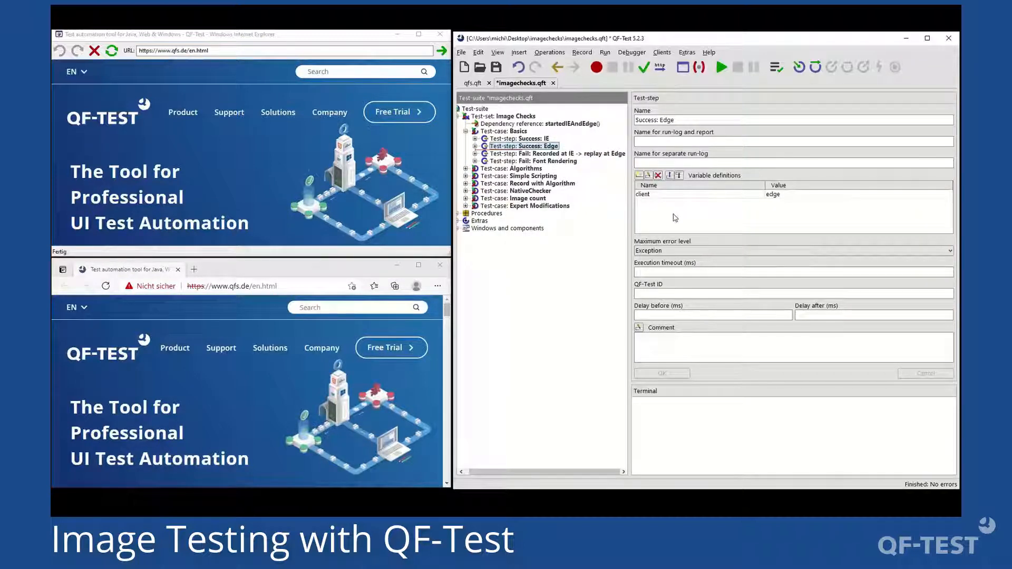
Step: Expand the "Fail: Recorded at IE -> replay at Edge" test step and view its first image check
key(Down)
key(Right)
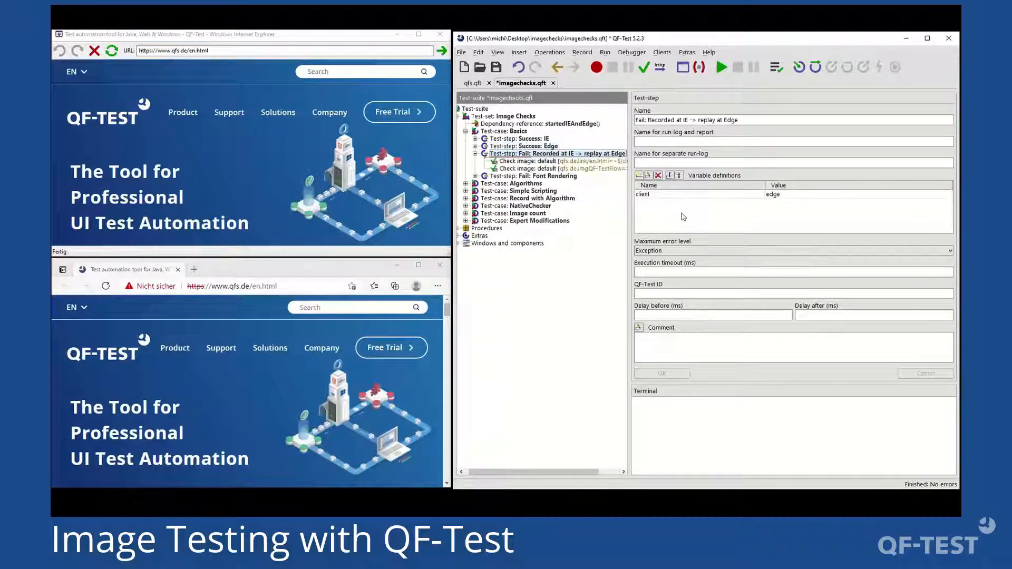
key(Down)
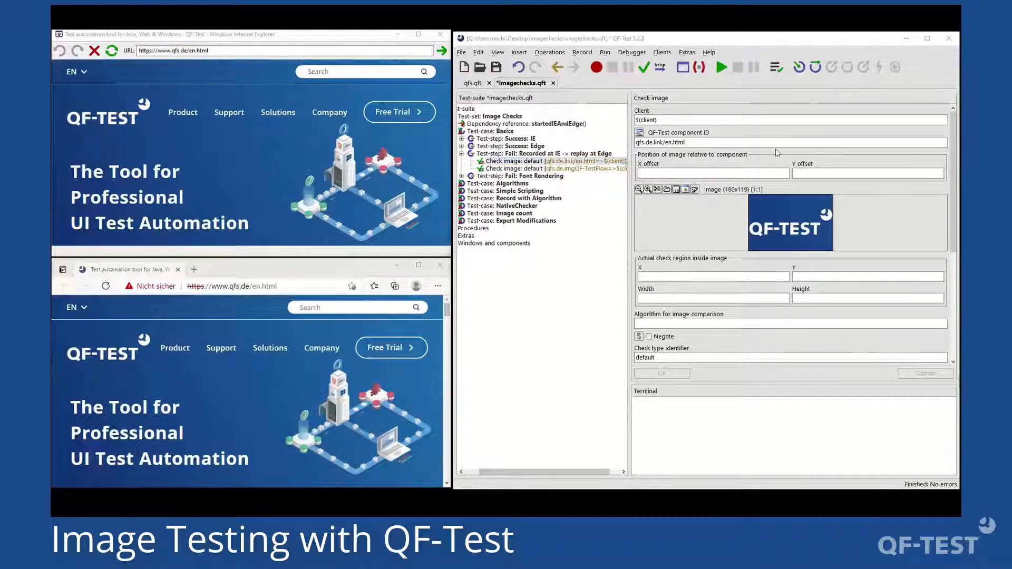
Step: Replay the "Fail: Recorded at IE -> replay at Edge" test step and open its run-log at the first error
click(546, 154)
click(721, 68)
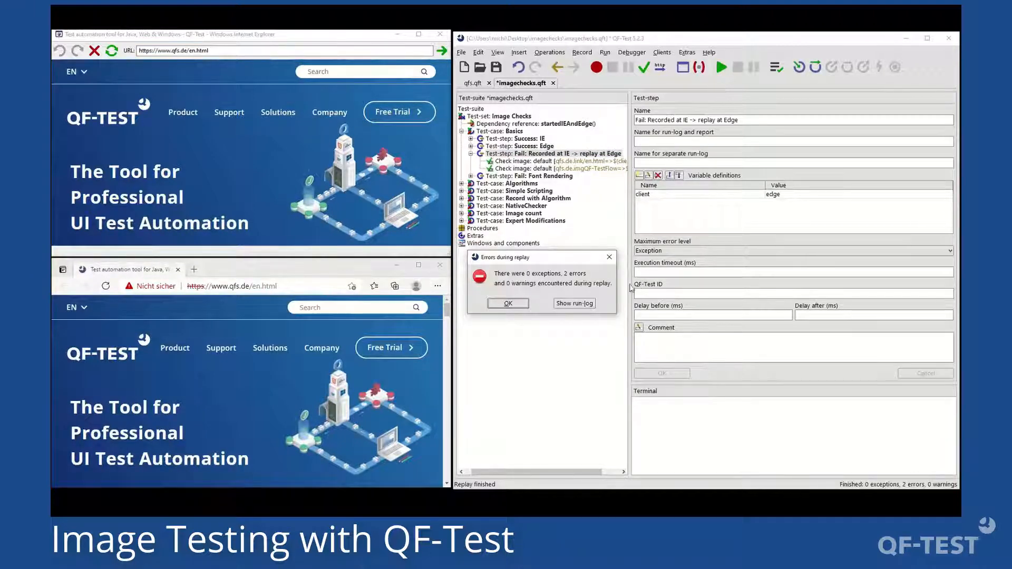
click(571, 304)
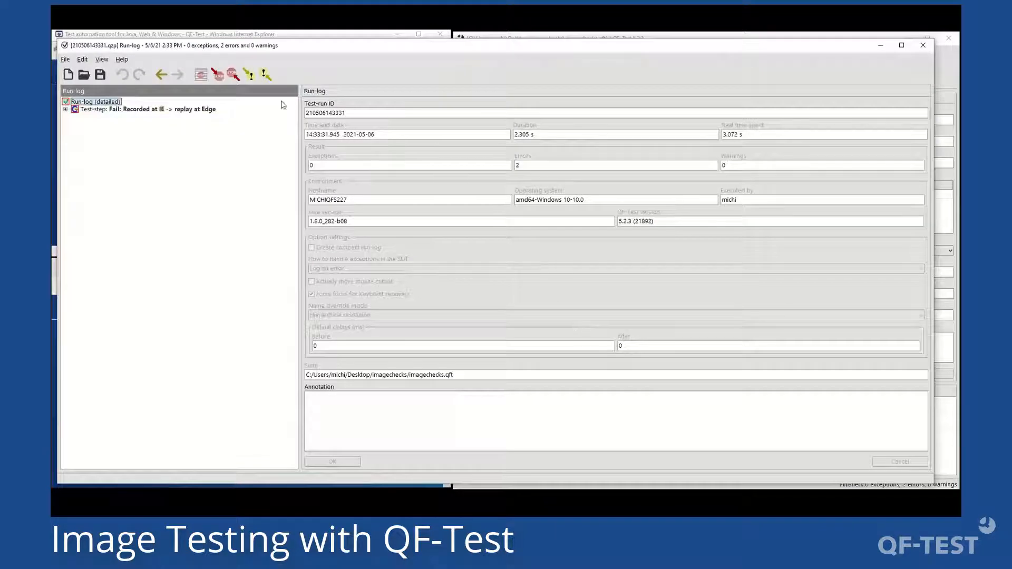
click(218, 74)
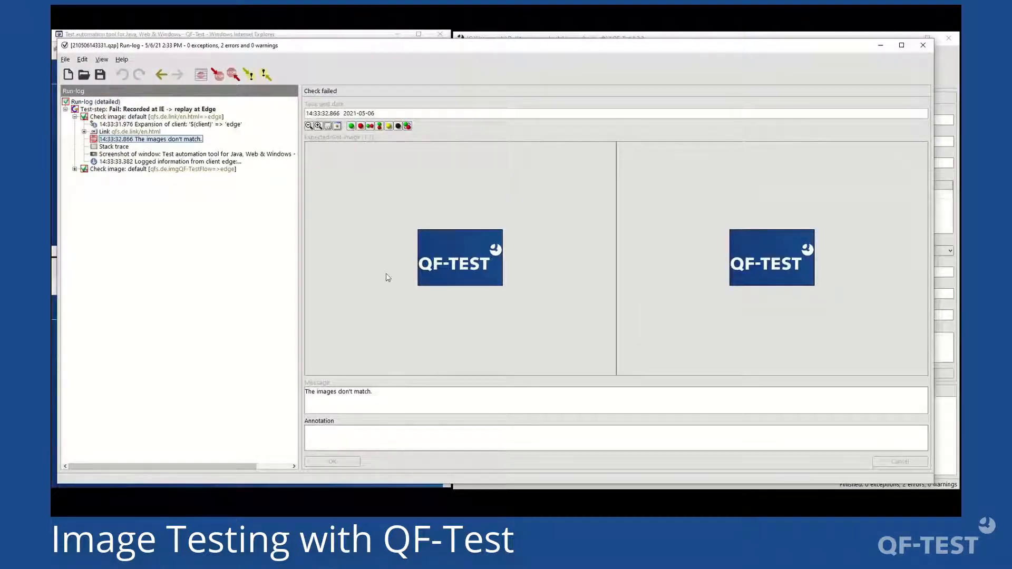
Step: Compare the expected and received logo images at higher magnification, restore their original size and highlight the error message
click(319, 126)
click(319, 127)
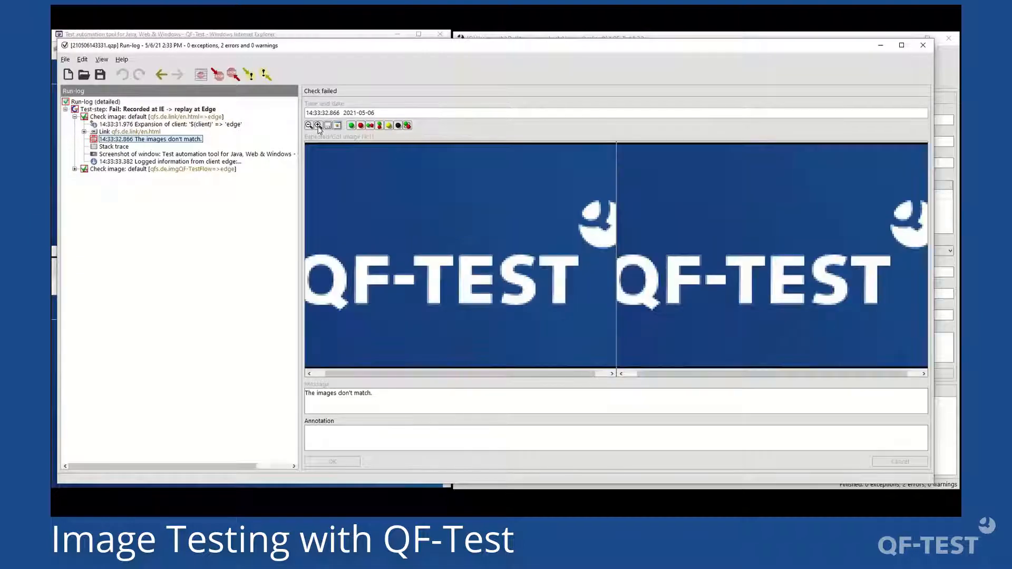
click(308, 126)
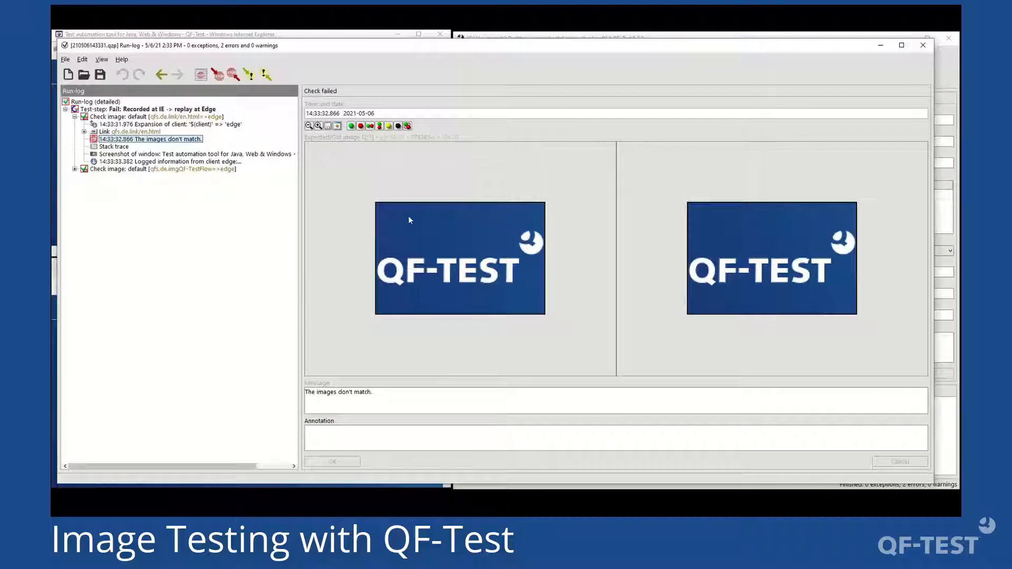
click(317, 125)
click(318, 126)
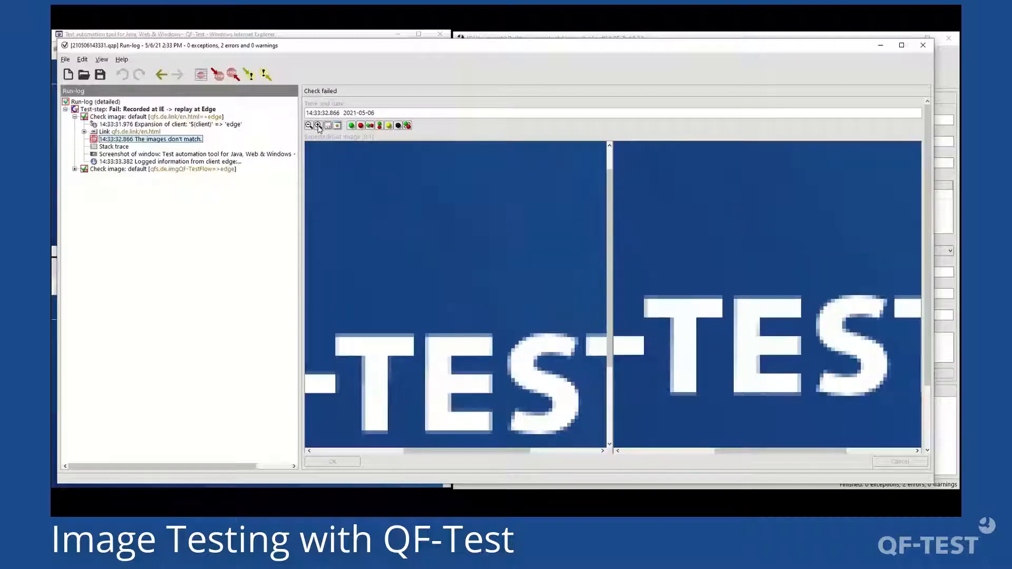
drag(426, 451, 412, 454)
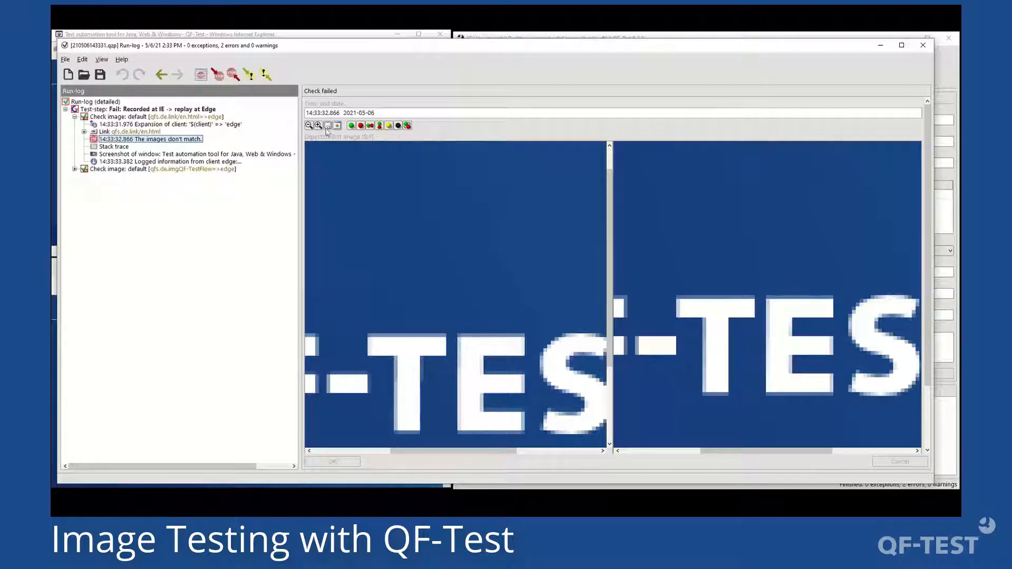
click(309, 126)
click(309, 126)
click(309, 126)
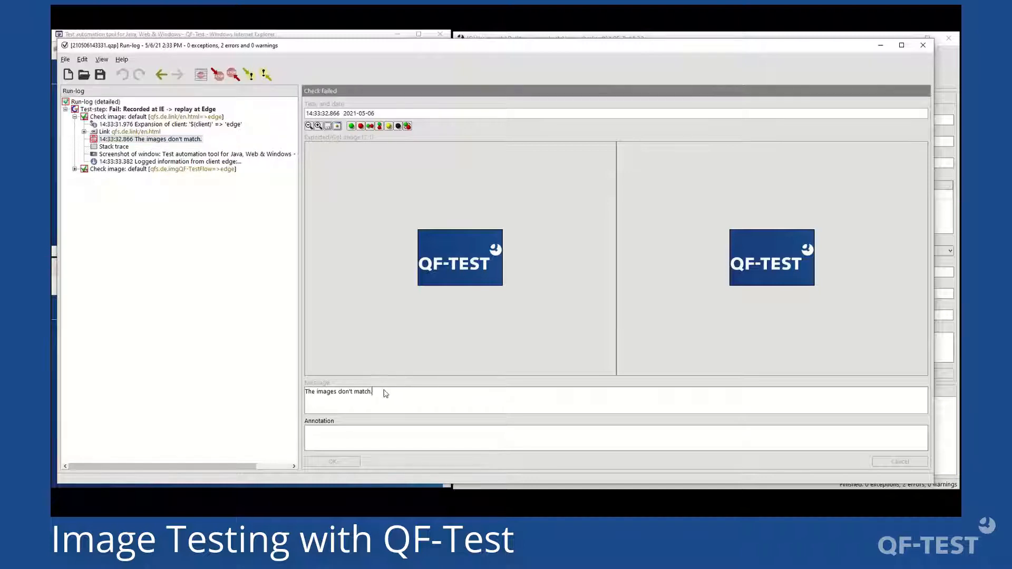
drag(384, 391, 305, 389)
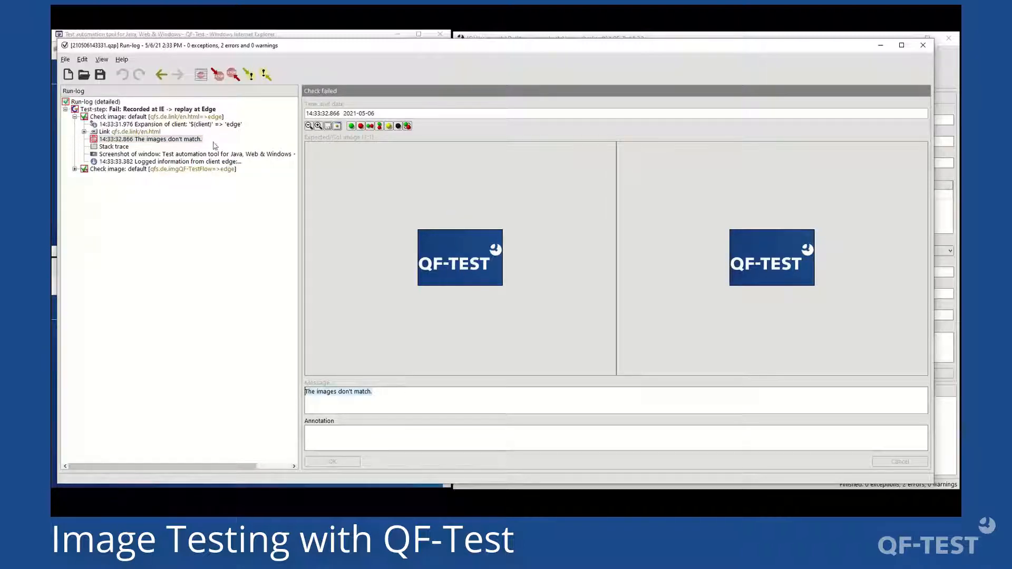
Step: Open the failed check entry under the imgQF-TestFlow image check in the run-log and highlight the expected and received sizes in its message
click(113, 117)
key(Left)
key(Down)
key(Right)
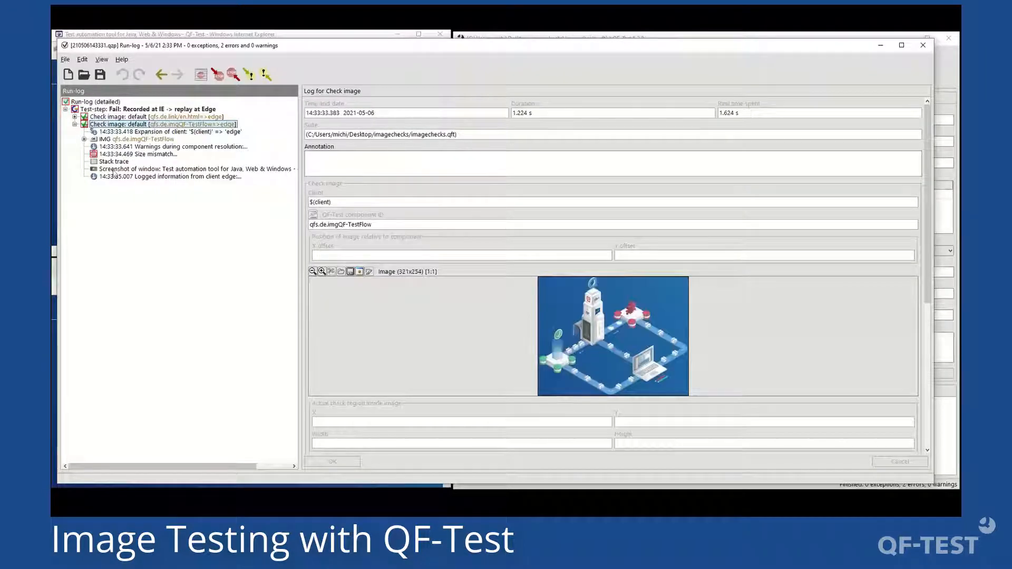
click(137, 154)
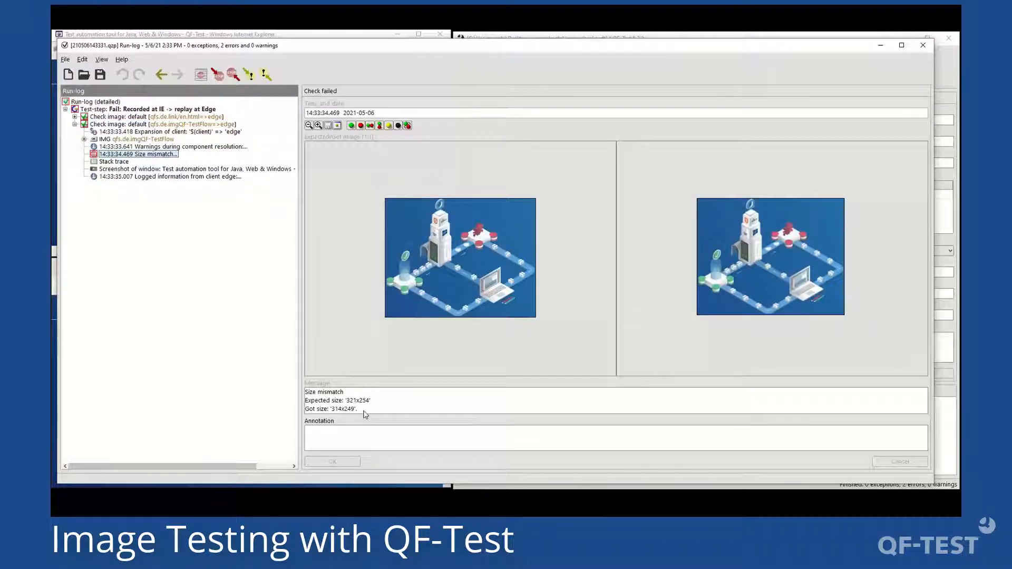
drag(365, 411, 303, 403)
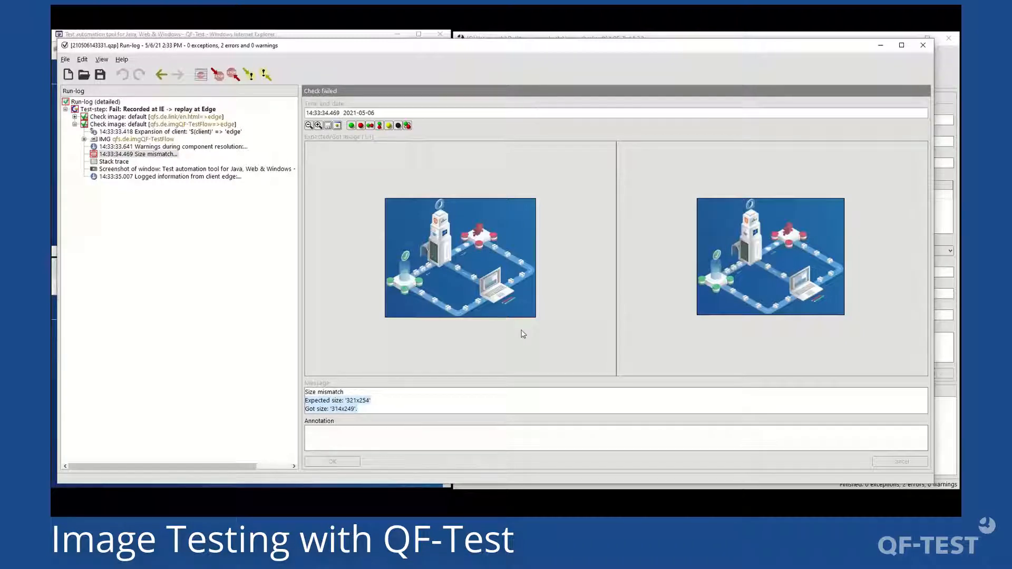
Step: Highlight the received size in the size mismatch message, compare the tower in both images at higher magnification, and close the run-log
drag(372, 414, 333, 411)
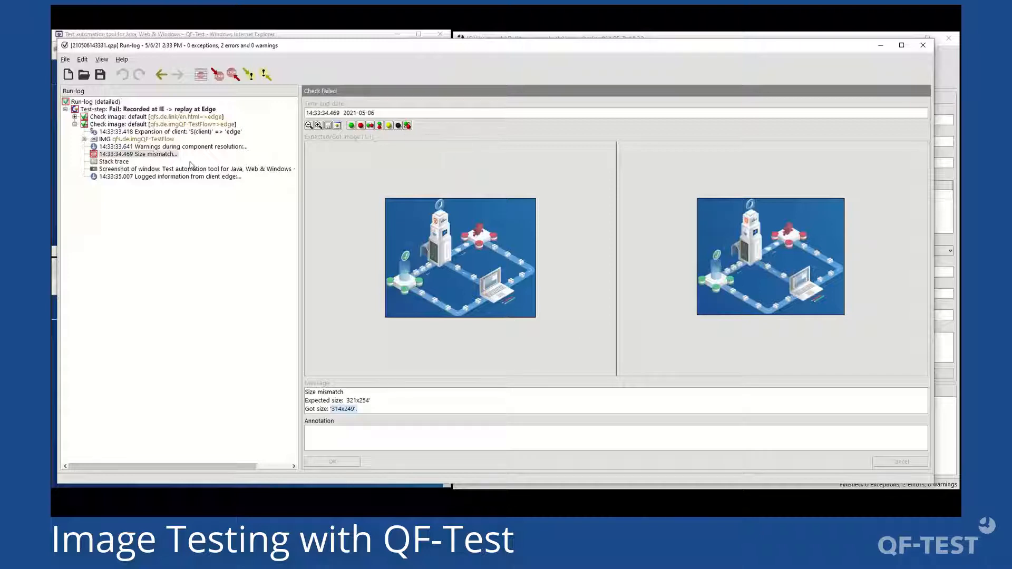
click(167, 155)
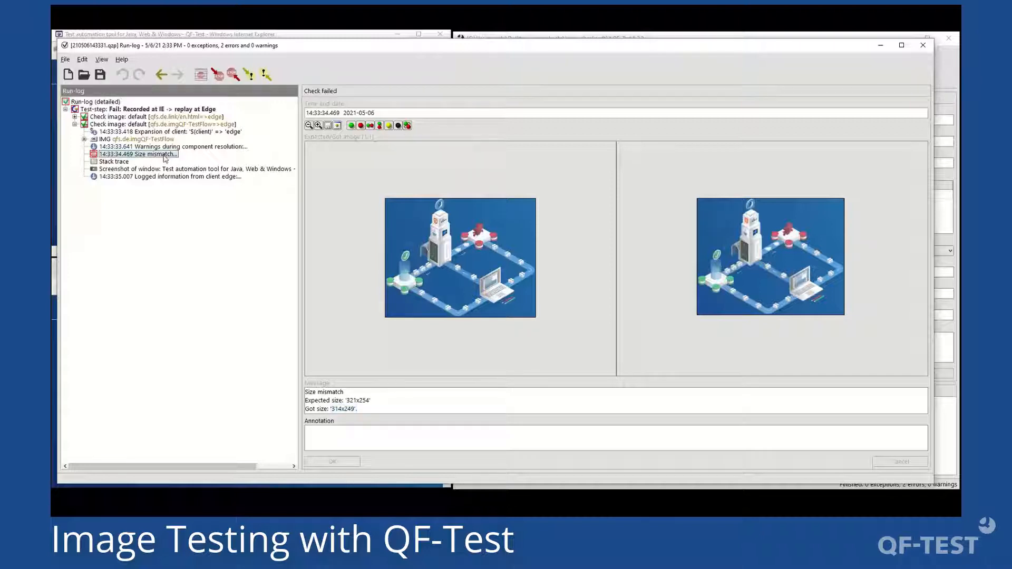
click(319, 126)
click(319, 125)
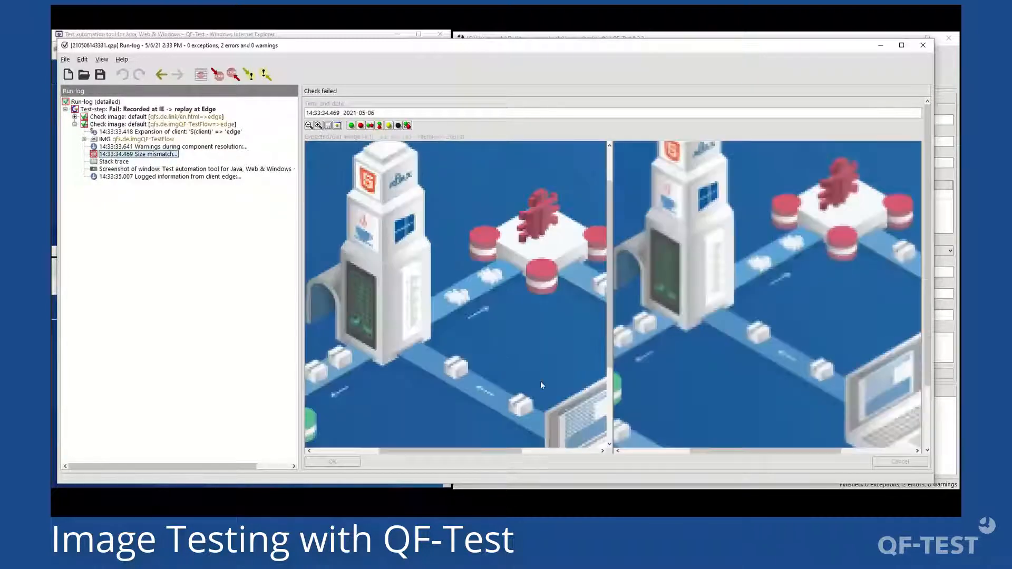
drag(509, 452, 485, 457)
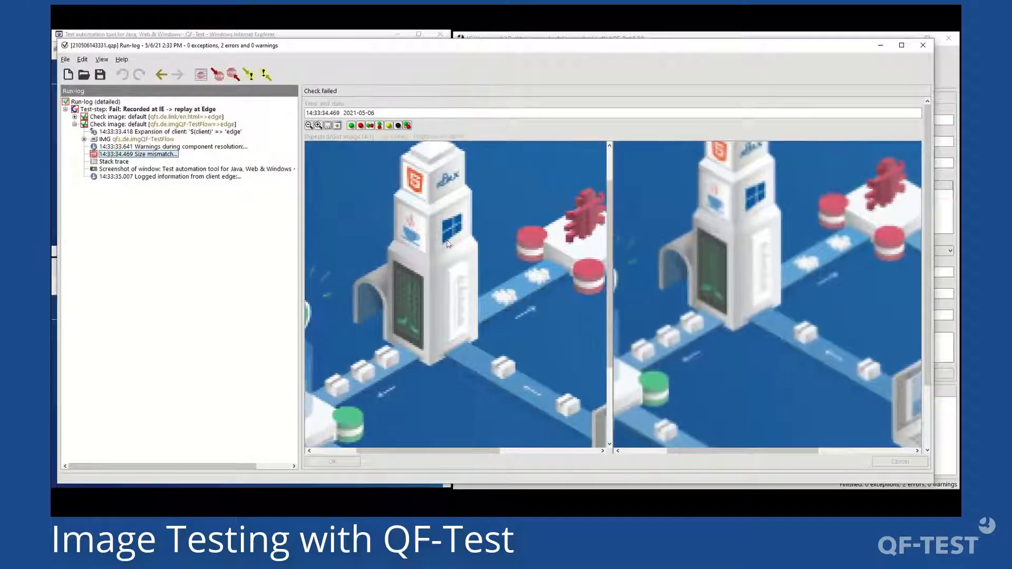
scroll(450, 212, up, 2)
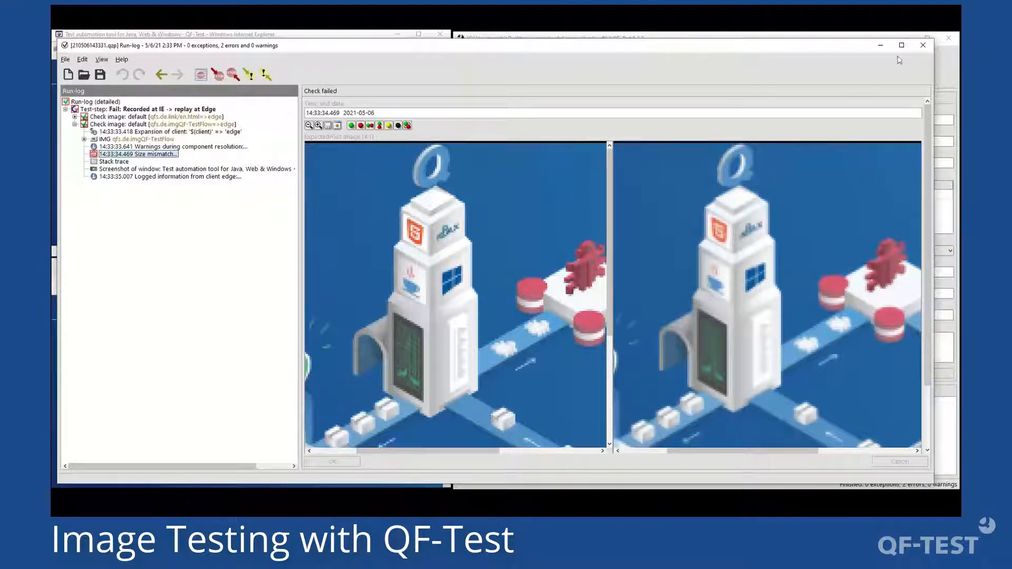
click(923, 45)
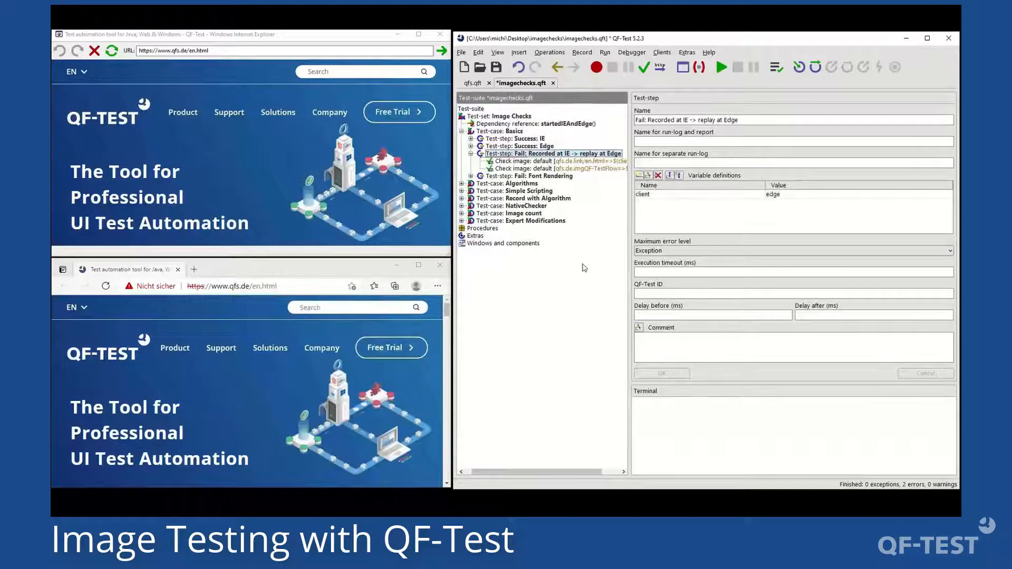
Step: Replay the "Font Rendering" Groovy server script in the "Fail: Font Rendering" test step and open its run-log at the first error
click(519, 177)
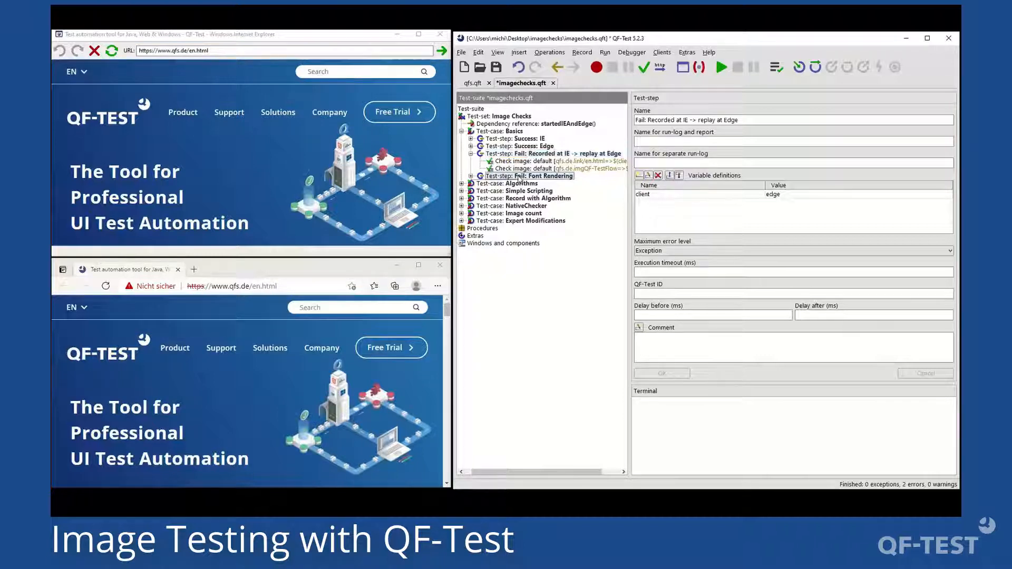
key(Right)
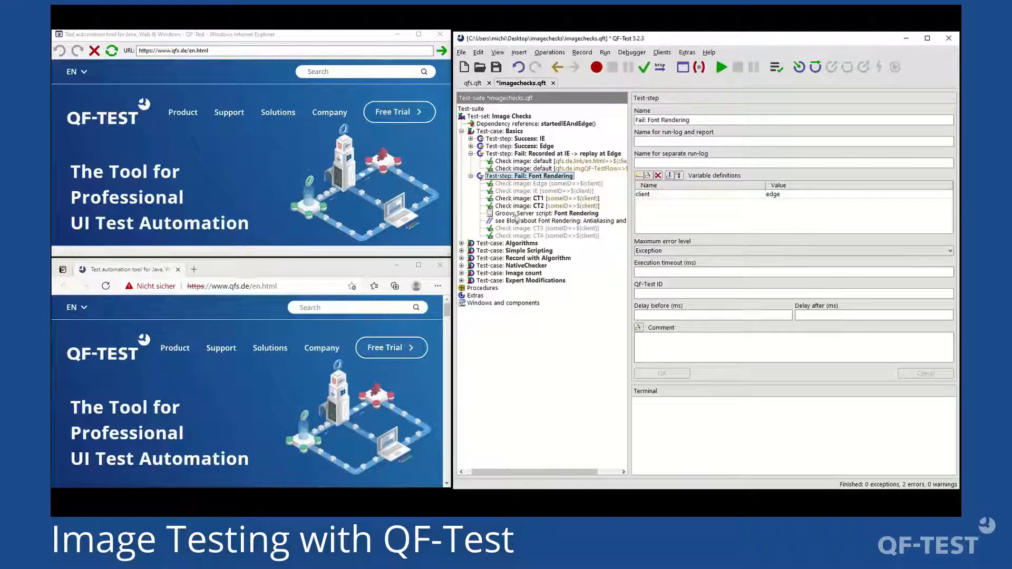
click(556, 214)
click(721, 67)
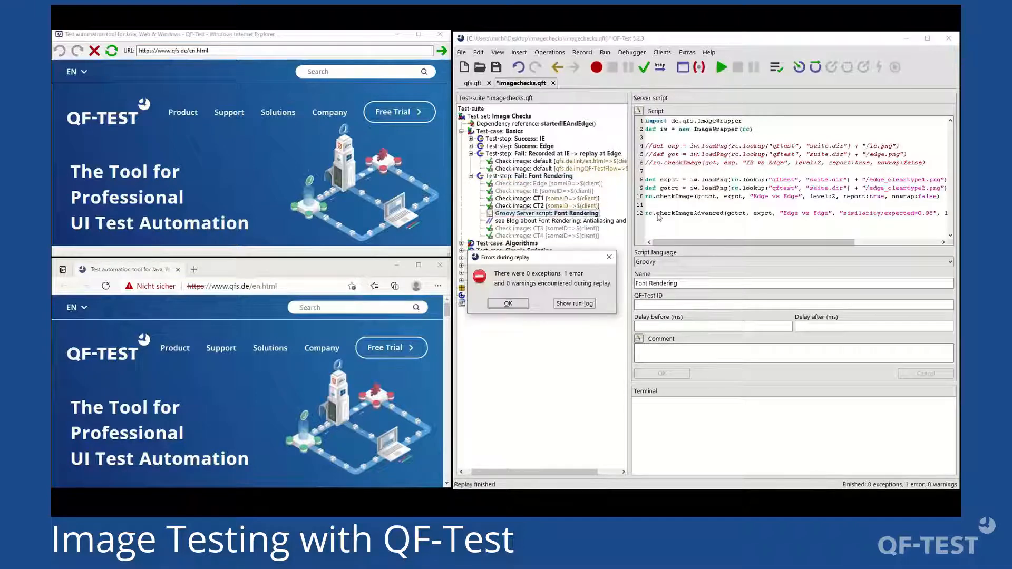
click(583, 303)
click(232, 74)
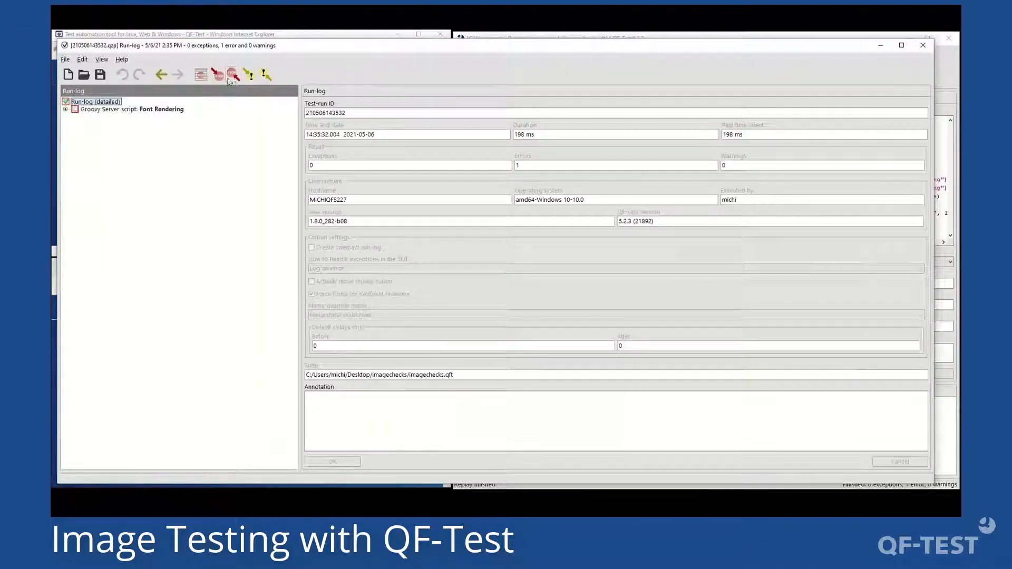
Step: Compare the expected and received heading images at original size and examine the colored letter edges of "Test" at high magnification
click(308, 126)
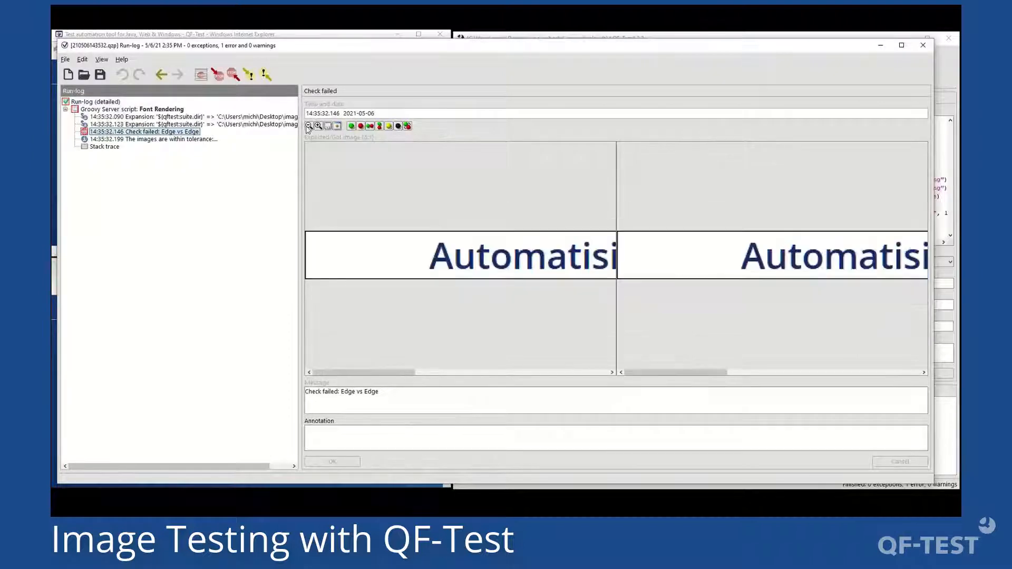
click(309, 126)
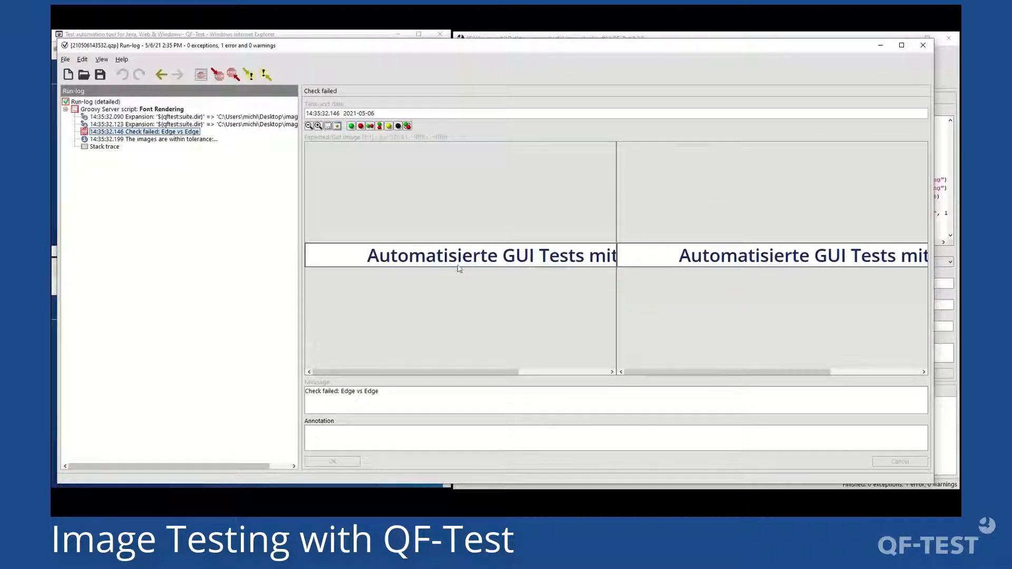
drag(509, 373, 590, 375)
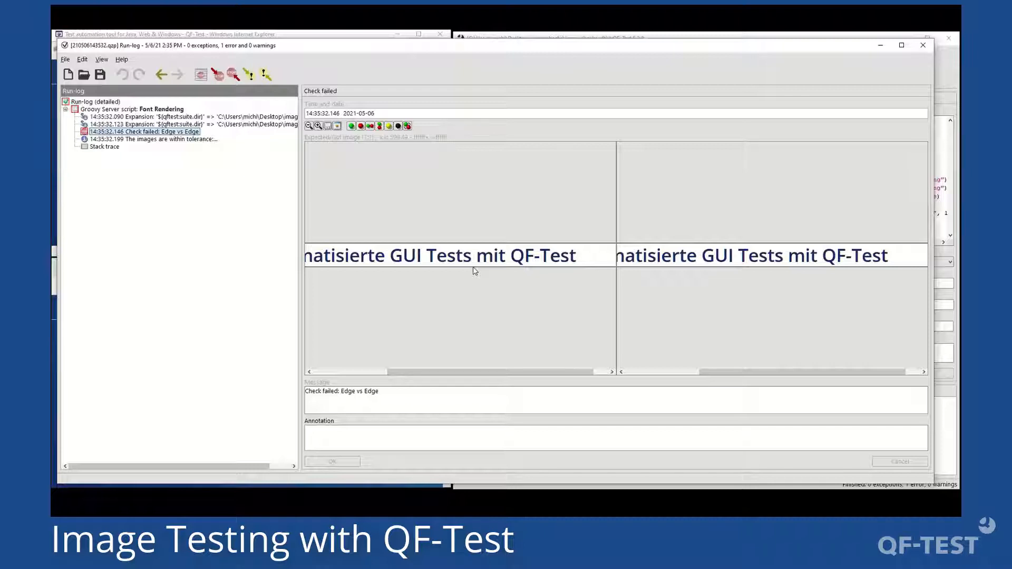
click(318, 126)
click(318, 126)
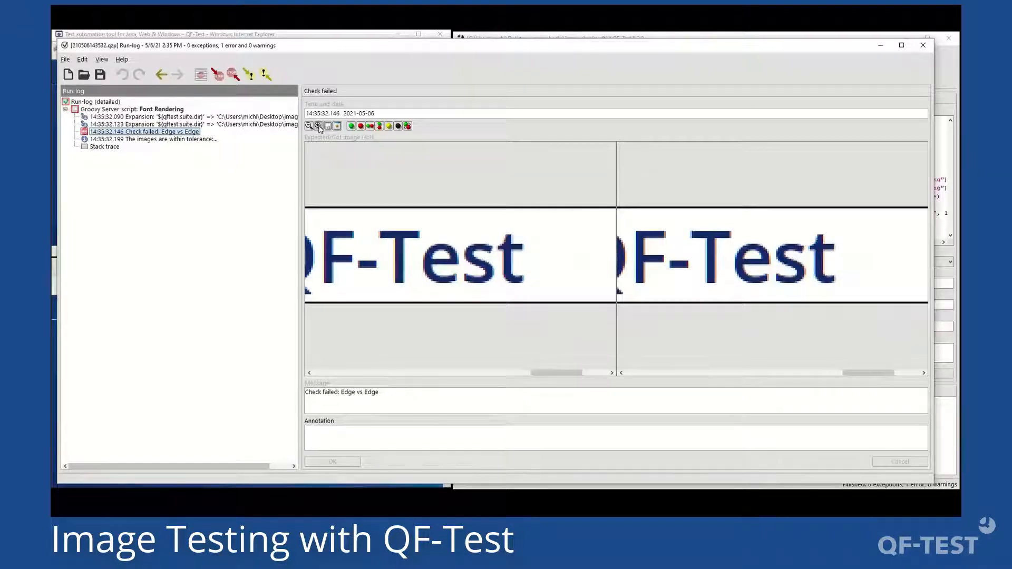
click(319, 126)
click(318, 126)
drag(582, 374, 559, 373)
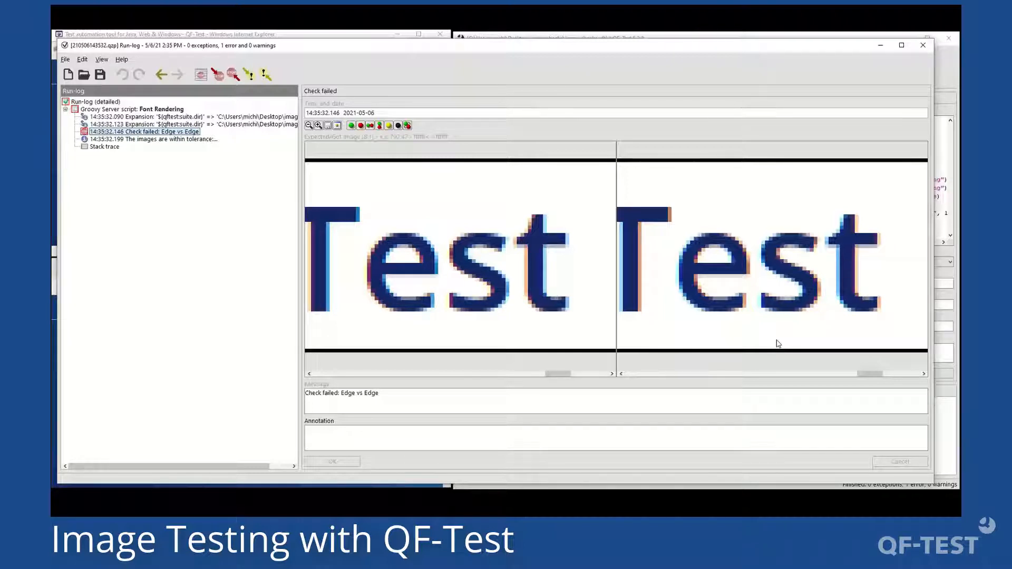
Step: Restore the compared heading images to their original size and close the run-log
click(310, 127)
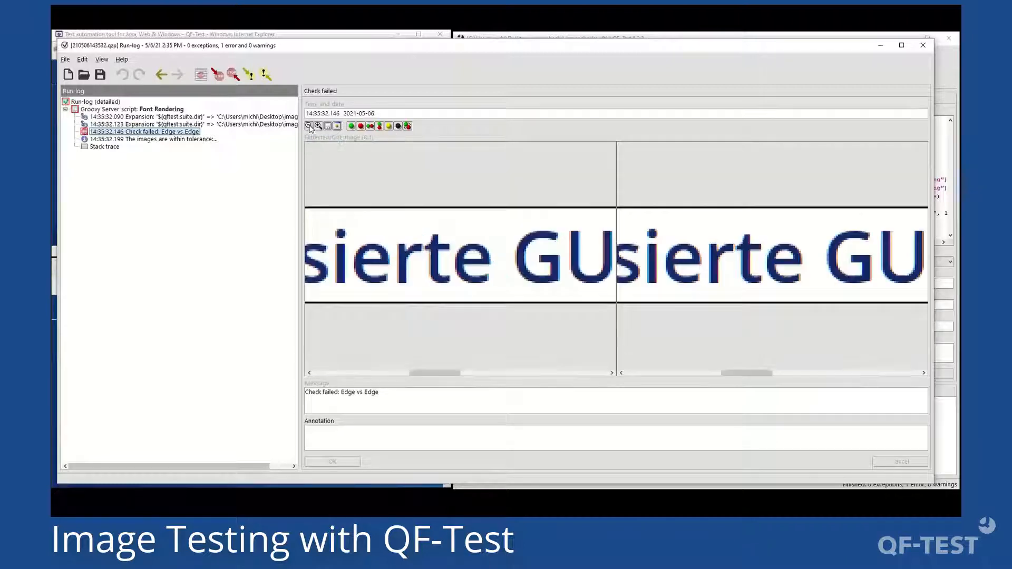
click(309, 127)
click(309, 127)
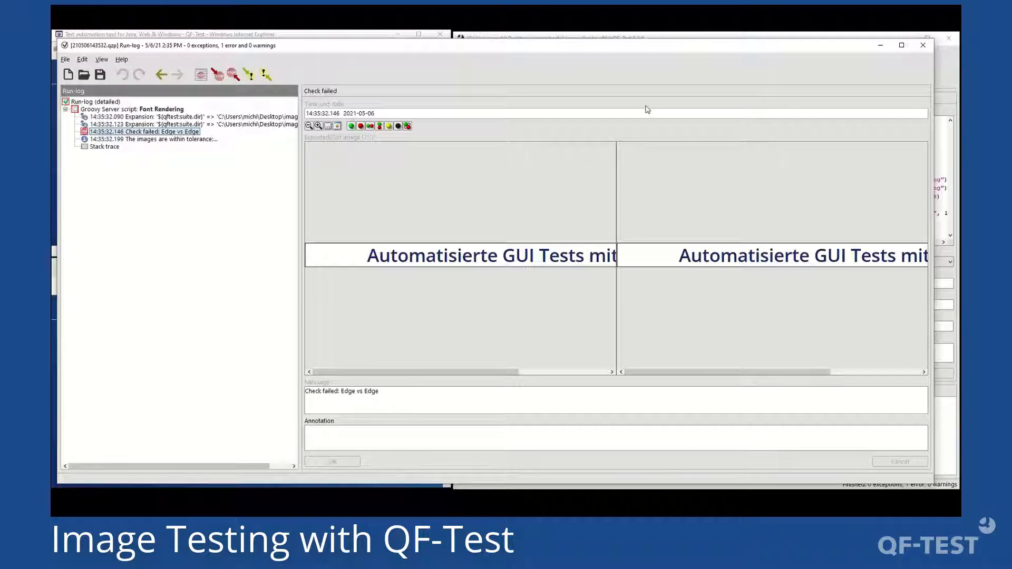
click(926, 49)
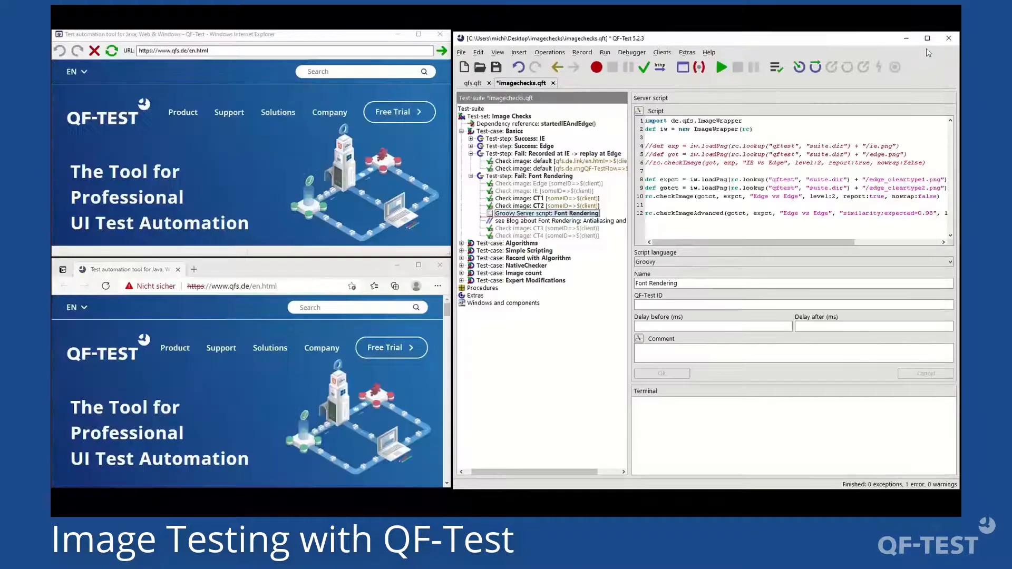
Step: Collapse the "Fail: Font Rendering" test step and the Basics test case in the test suite
key(Left)
key(Left)
key(Left)
key(Left)
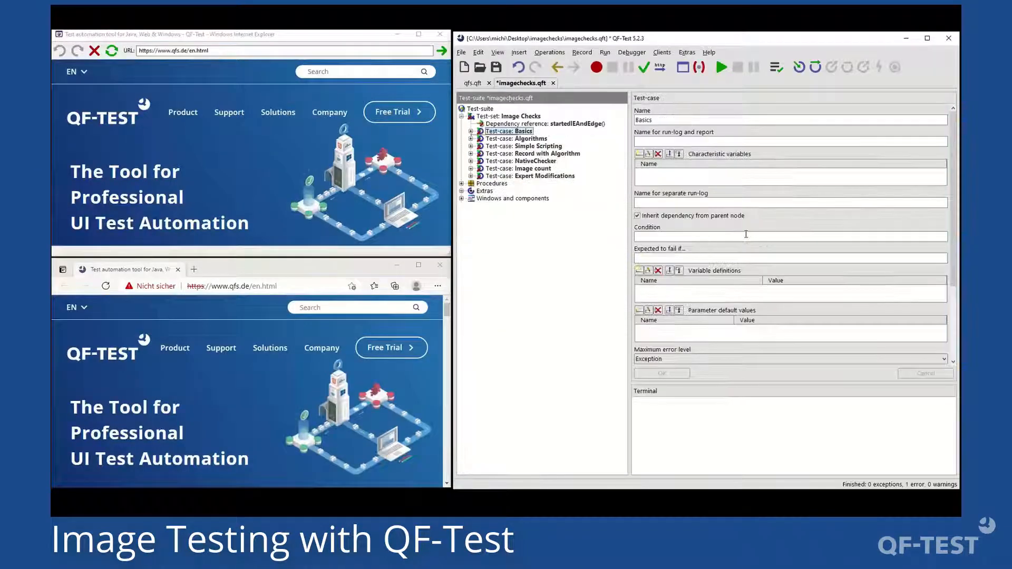
key(Right)
key(Down)
key(Down)
key(Down)
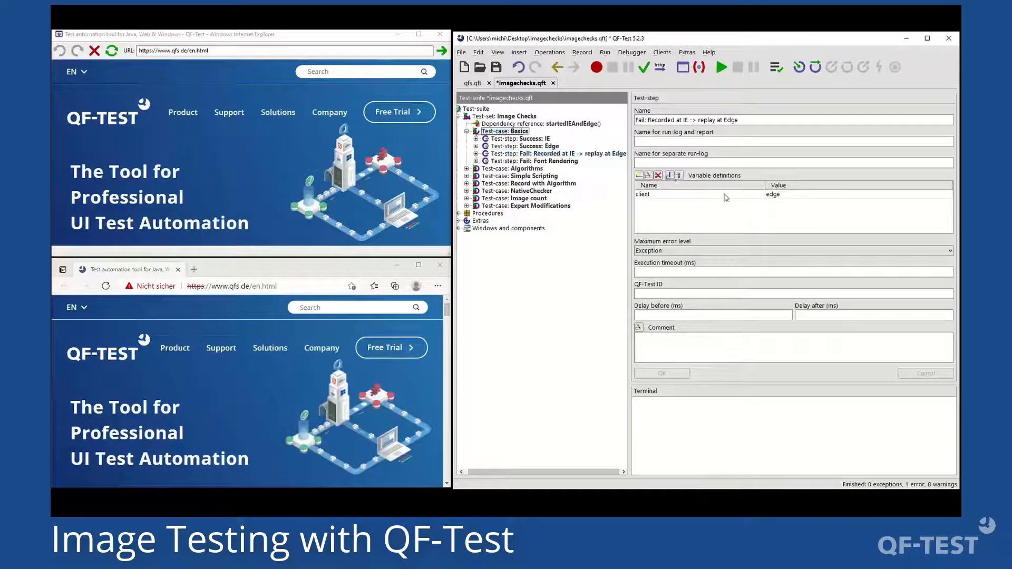
key(Left)
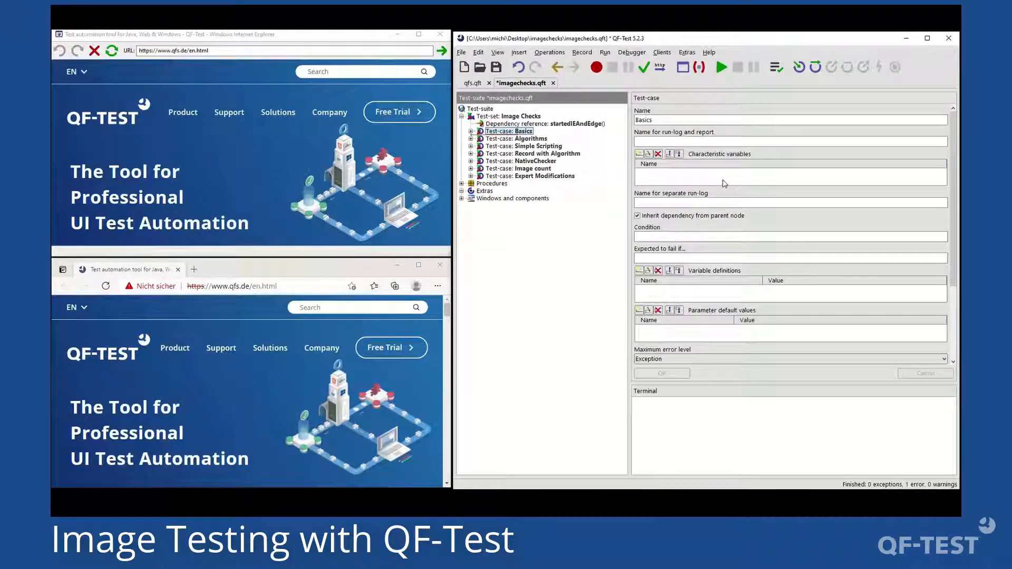
Step: Expand the Algorithms test case and its "From IE to Edge" test step
key(Down)
key(Right)
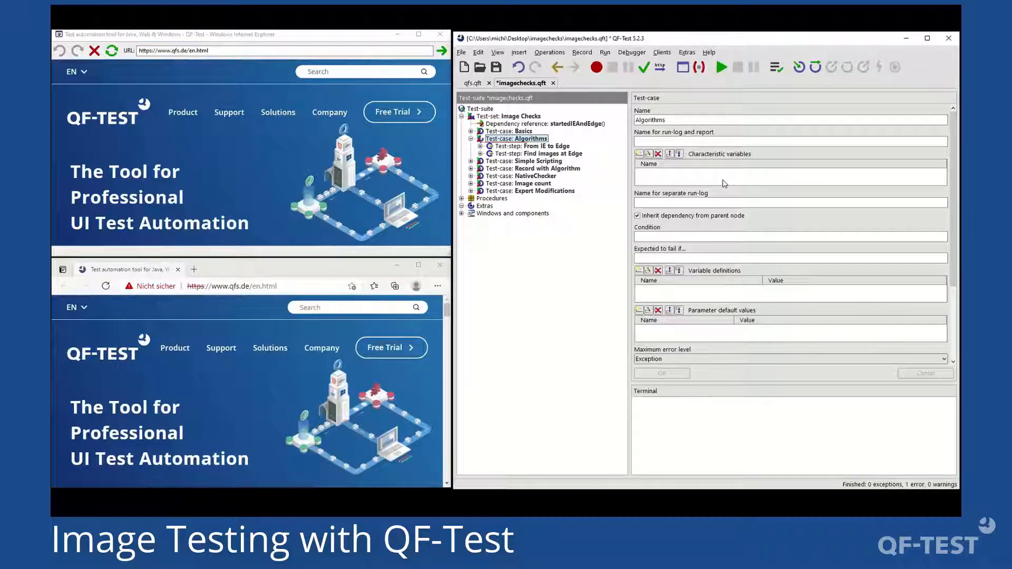
key(Down)
key(Right)
key(Down)
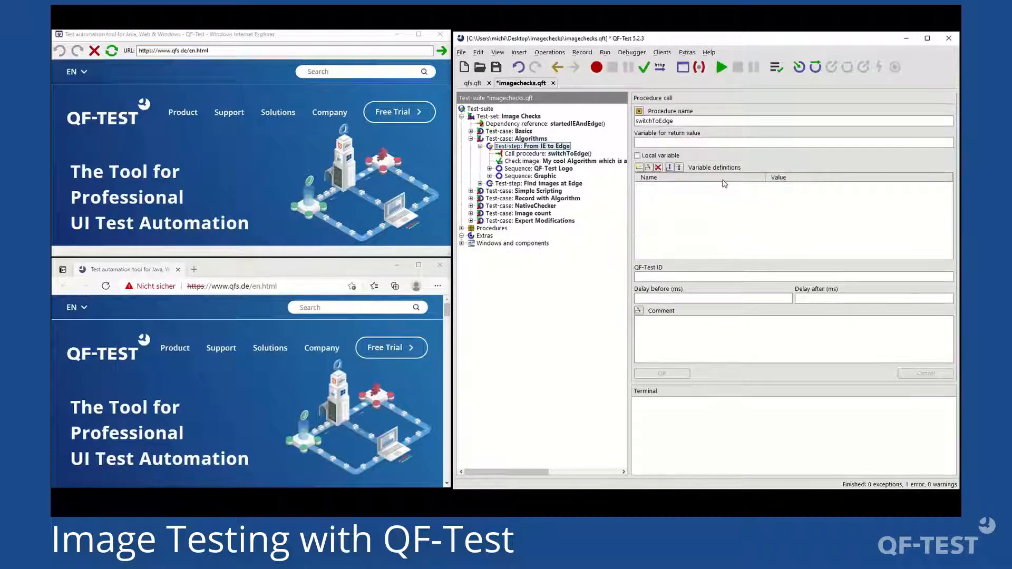
Step: Replay the "From IE to Edge" test step and show its run-log
key(Up)
key(Return)
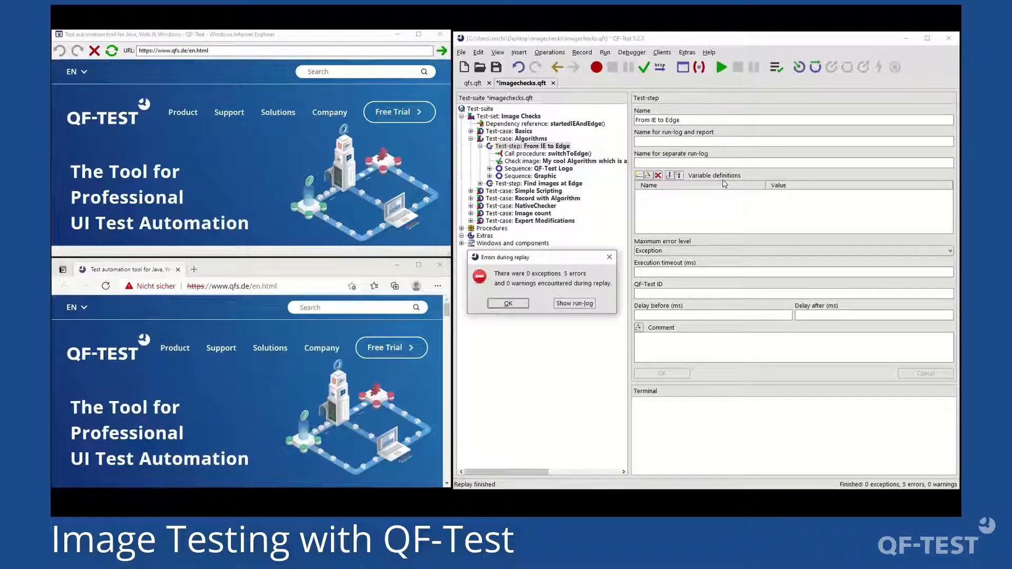
click(575, 304)
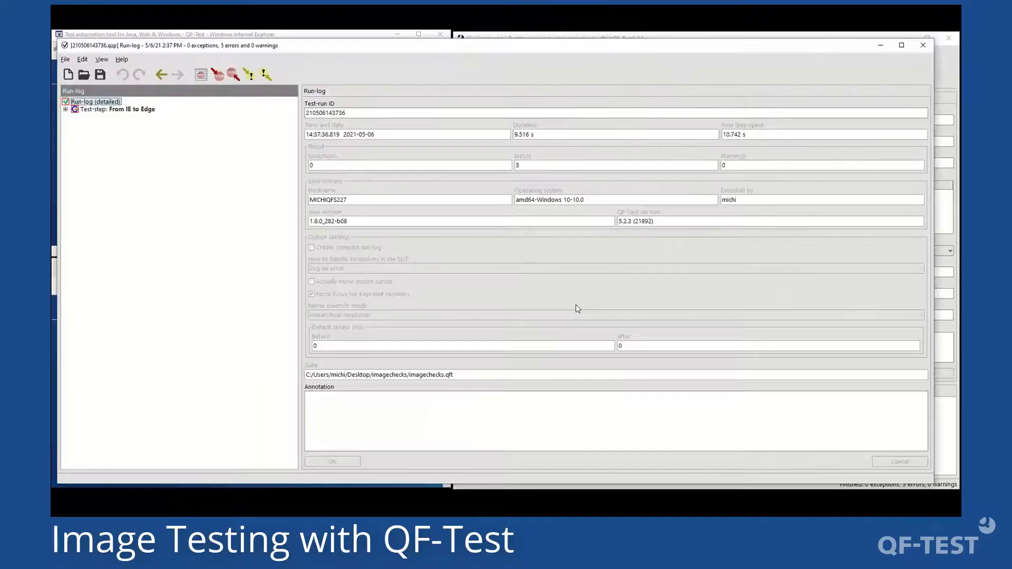
Step: Open the failed check entry of the Default image check in the QF-Test Logo sequence and highlight its error message
key(Down)
key(Right)
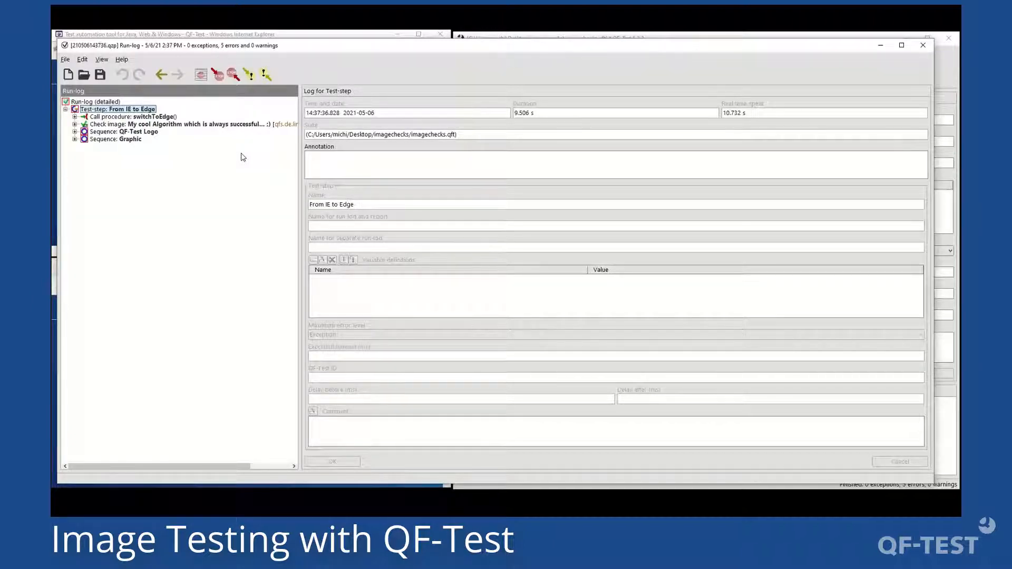
double_click(131, 132)
click(161, 140)
double_click(161, 140)
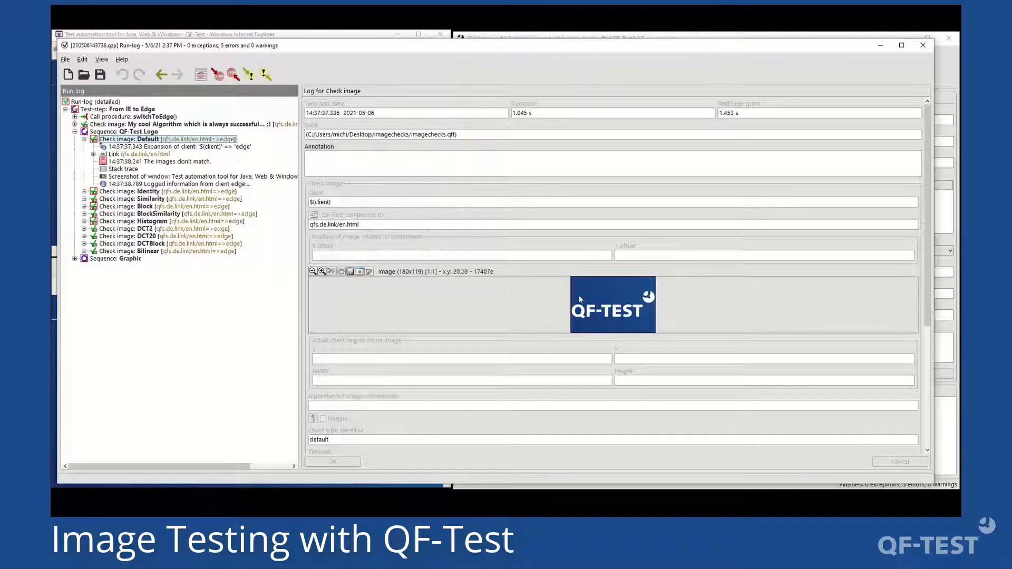
click(159, 162)
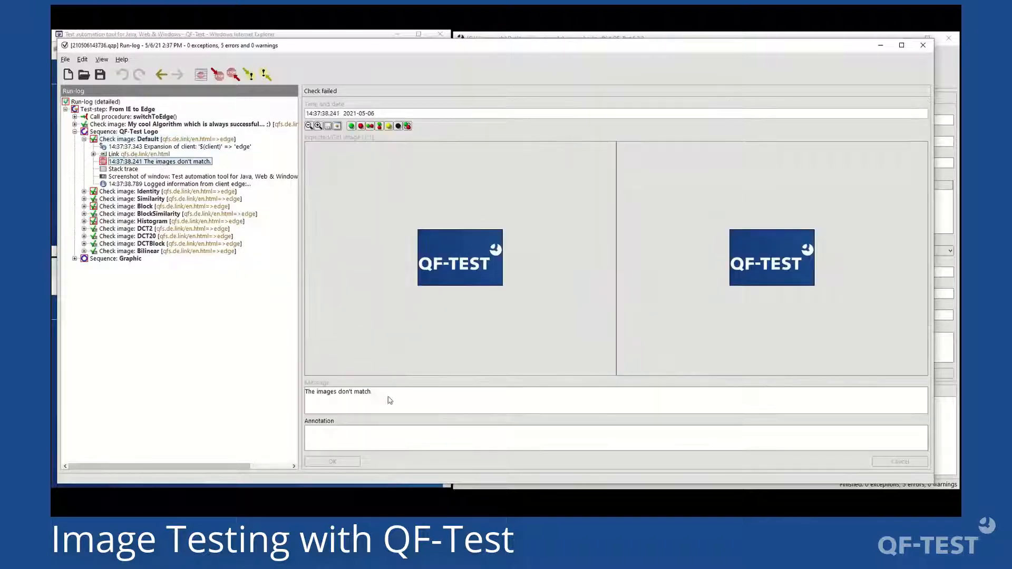
drag(388, 399, 302, 394)
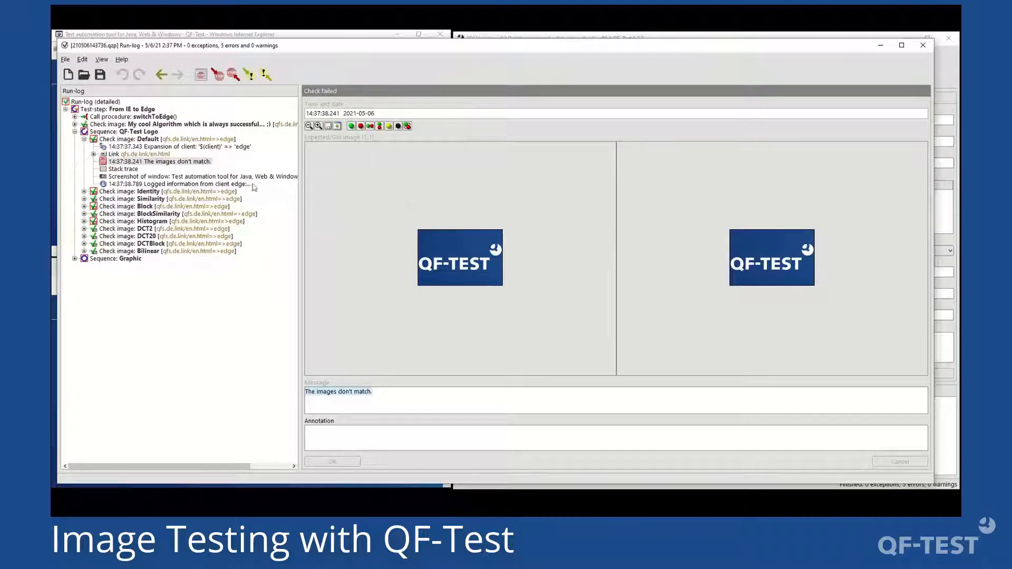
Step: Collapse the Default image check, view the Identity check and highlight its image comparison algorithm
click(124, 140)
key(Left)
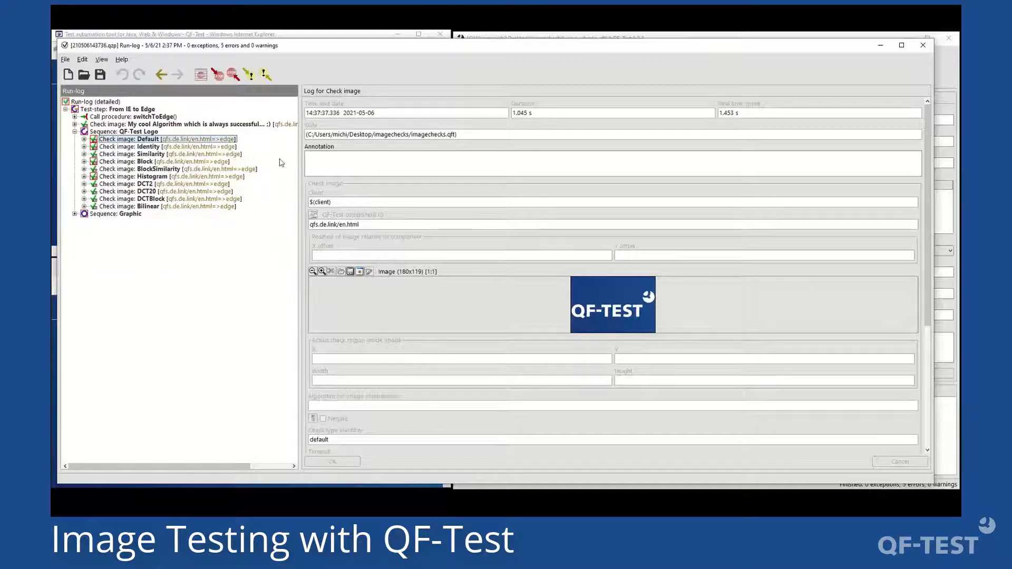
key(Down)
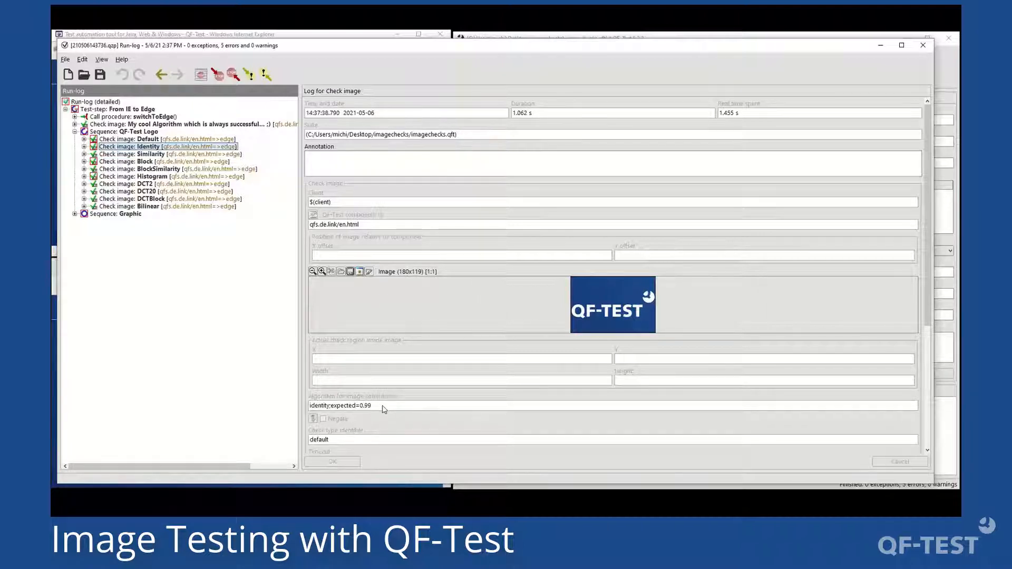
drag(381, 407, 306, 407)
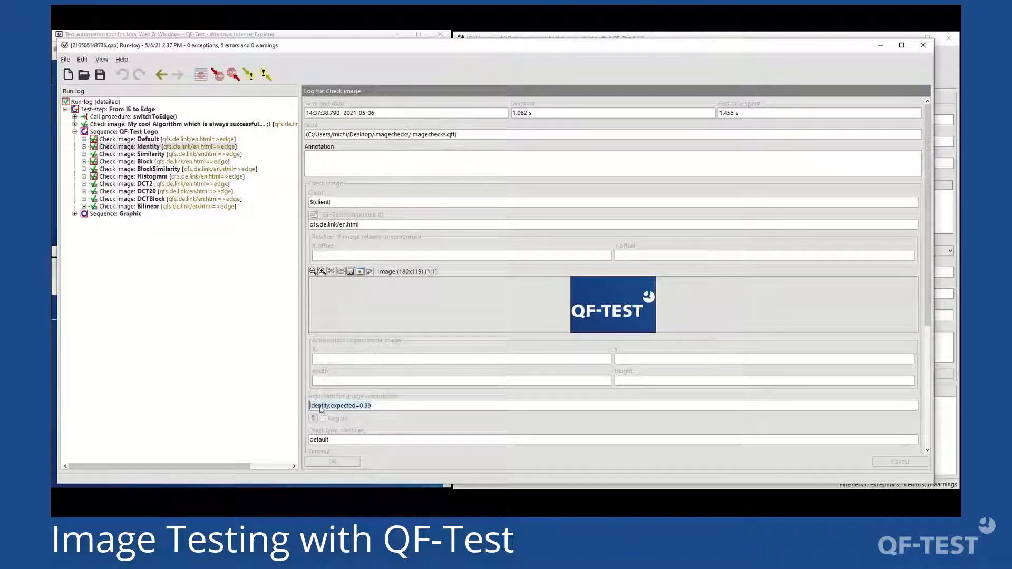
click(363, 407)
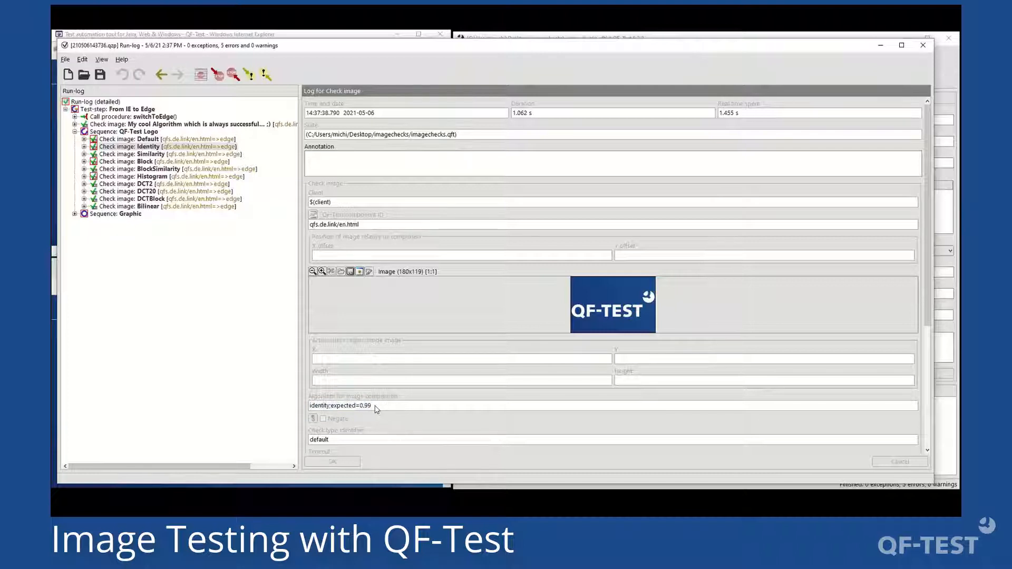
right_click(380, 407)
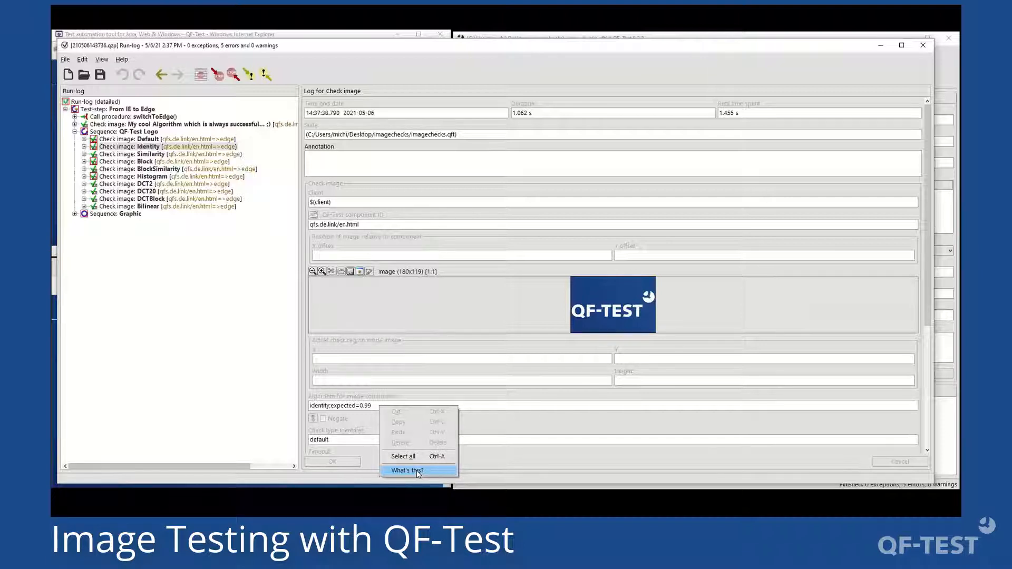
click(368, 343)
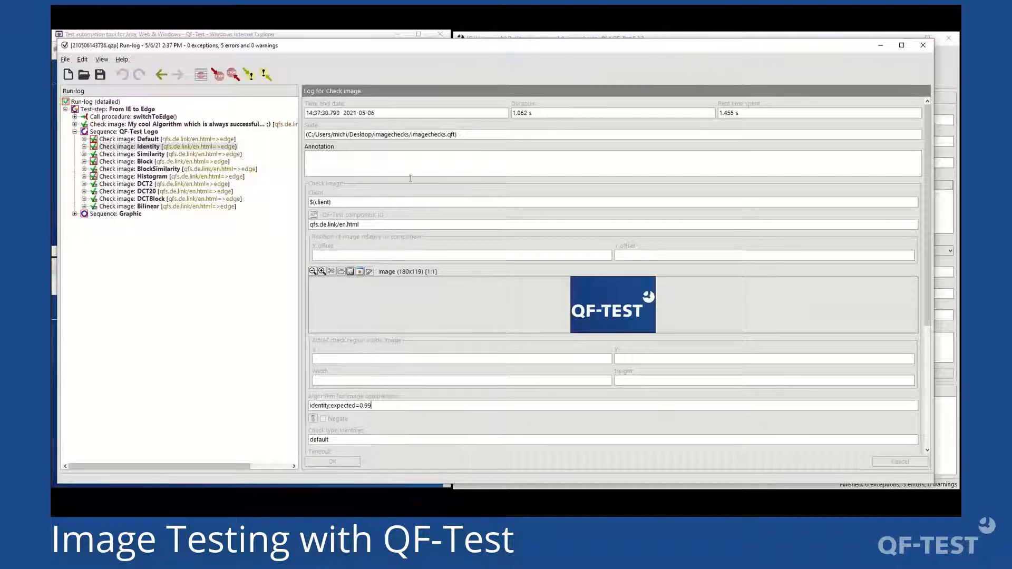
Step: Open the failed entry of the Identity image check and highlight its expected and obtained probabilities
double_click(325, 406)
double_click(168, 149)
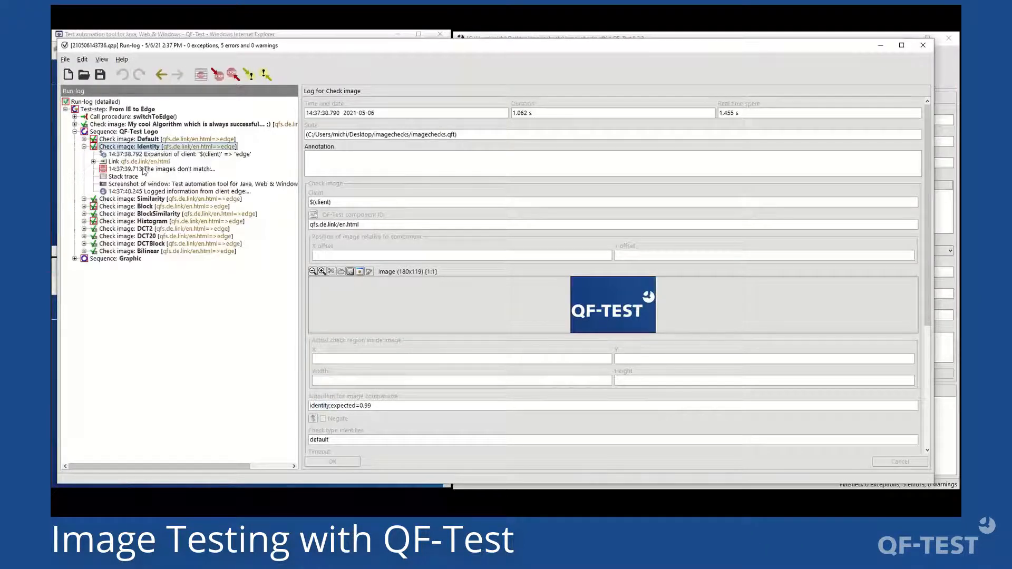
click(144, 170)
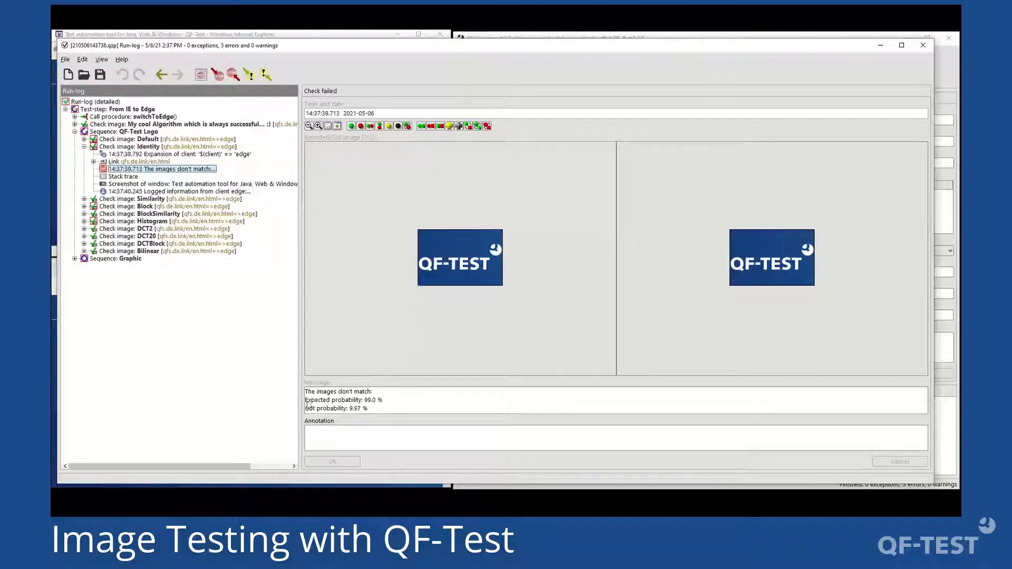
drag(307, 405, 383, 405)
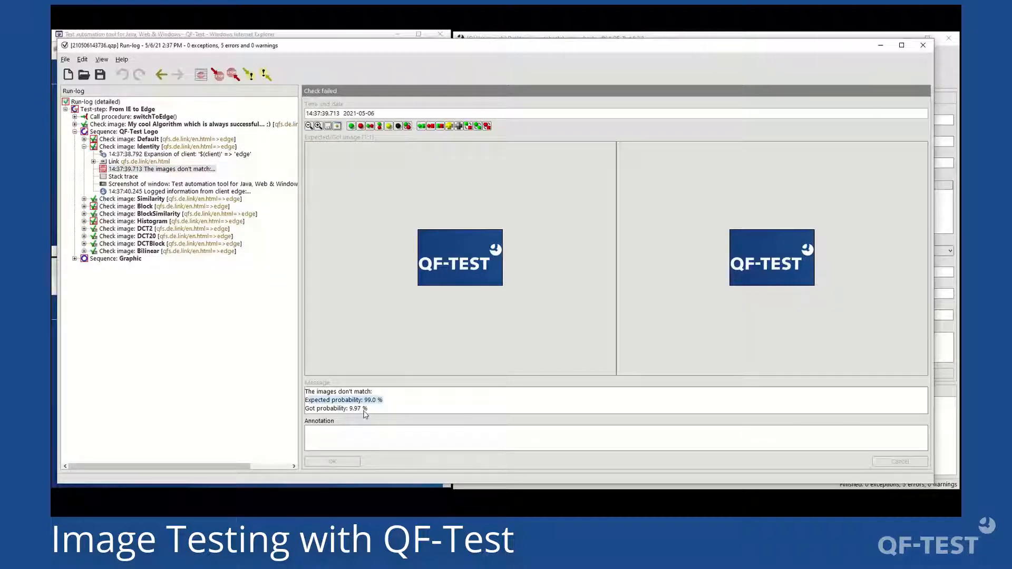
click(368, 410)
drag(350, 410, 367, 409)
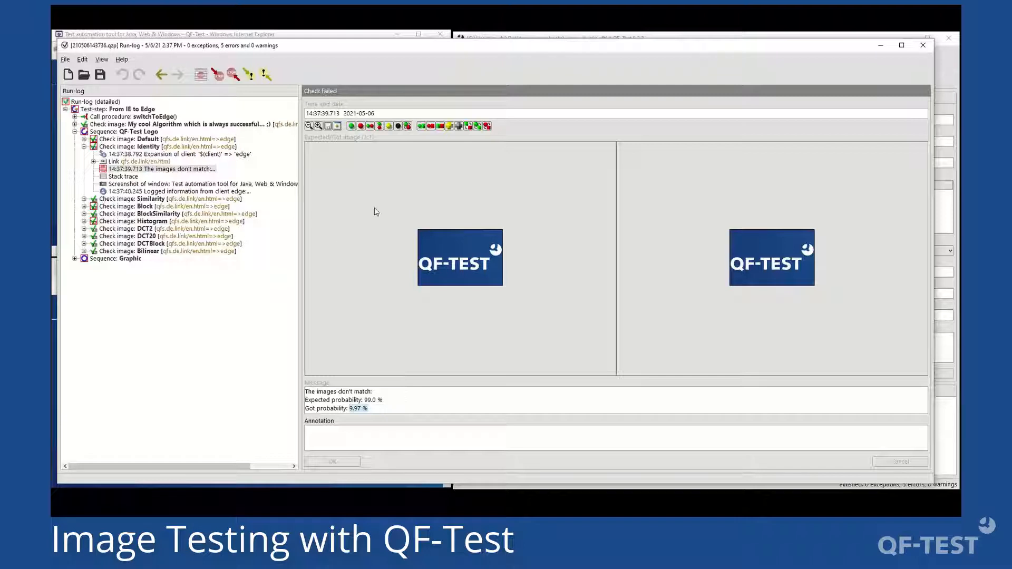
Step: Show the difference of the images for the failed Identity check and enlarge it to examine the deviating pixels
click(399, 127)
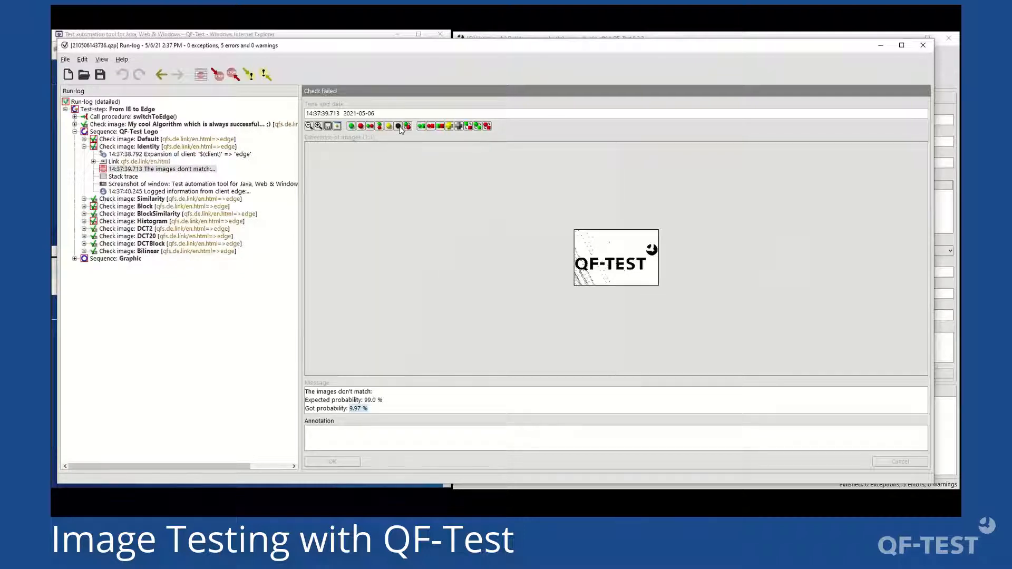
click(319, 126)
click(319, 127)
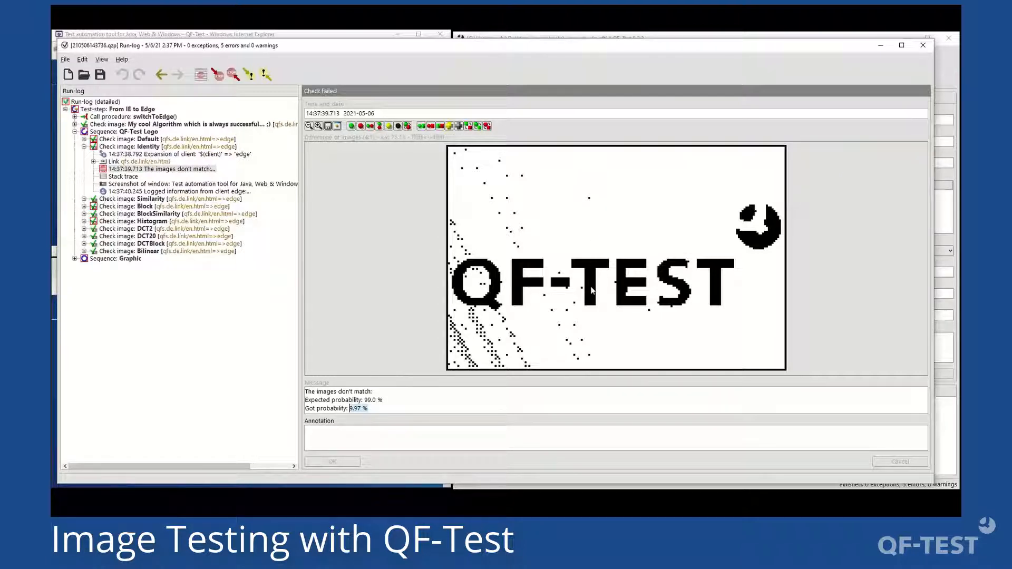
Step: Compare the Identity check's expected and got images side by side, including a look at the XOR of the images
click(370, 126)
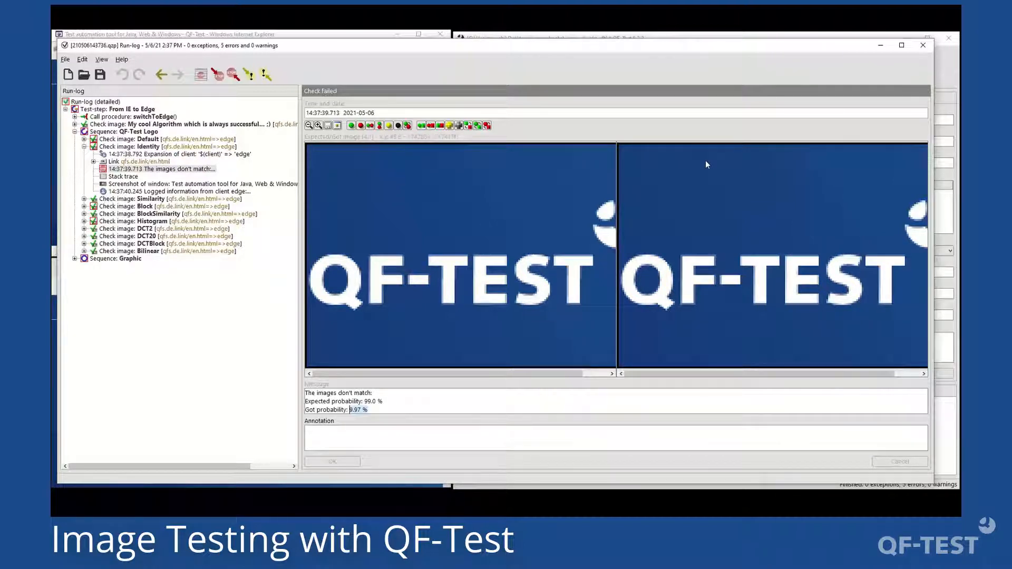
click(389, 126)
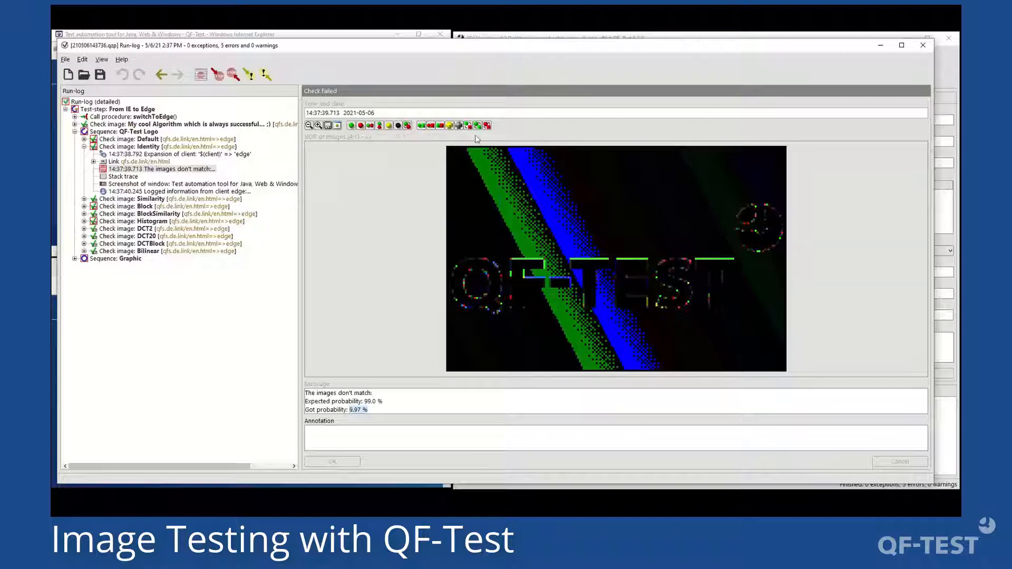
click(370, 126)
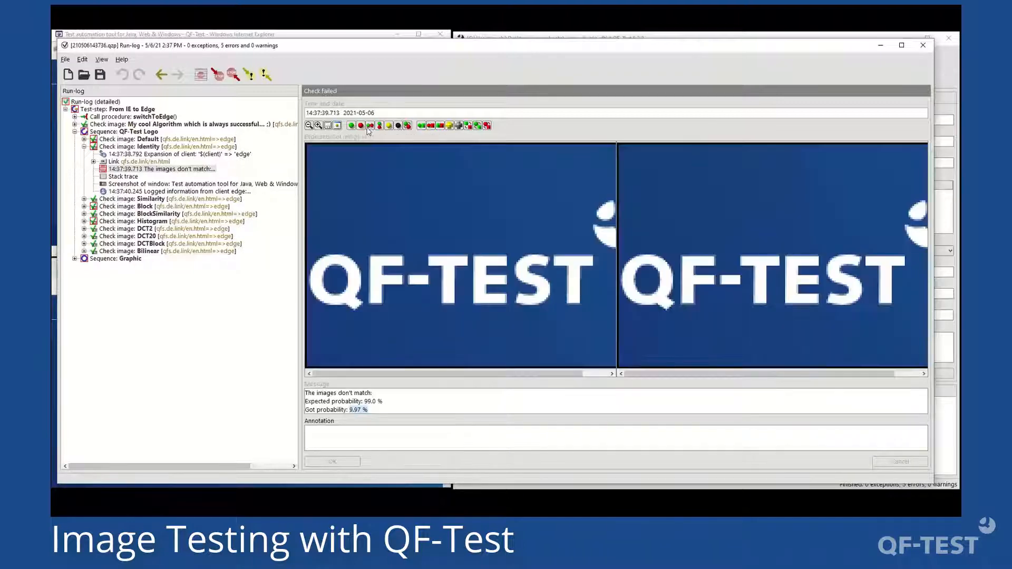
click(309, 126)
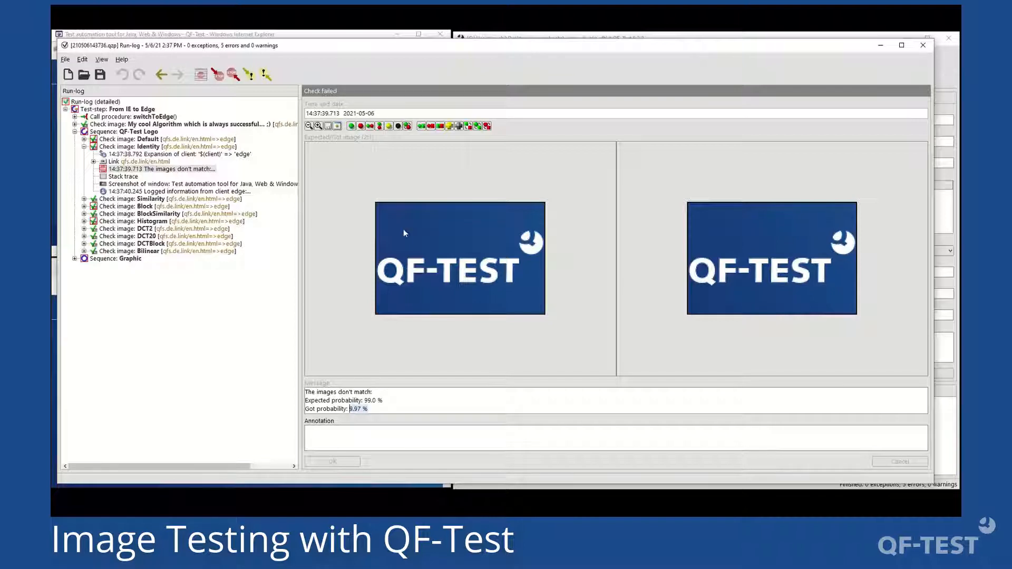
Step: Return to the difference of the Identity images and highlight the complete obtained probability line in the message
click(398, 127)
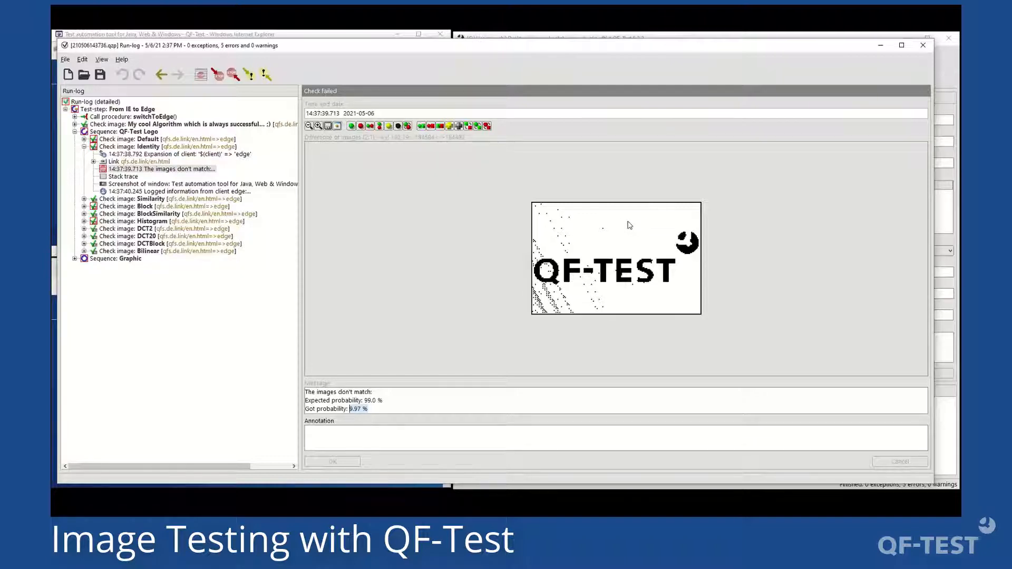
click(379, 410)
drag(383, 414, 305, 410)
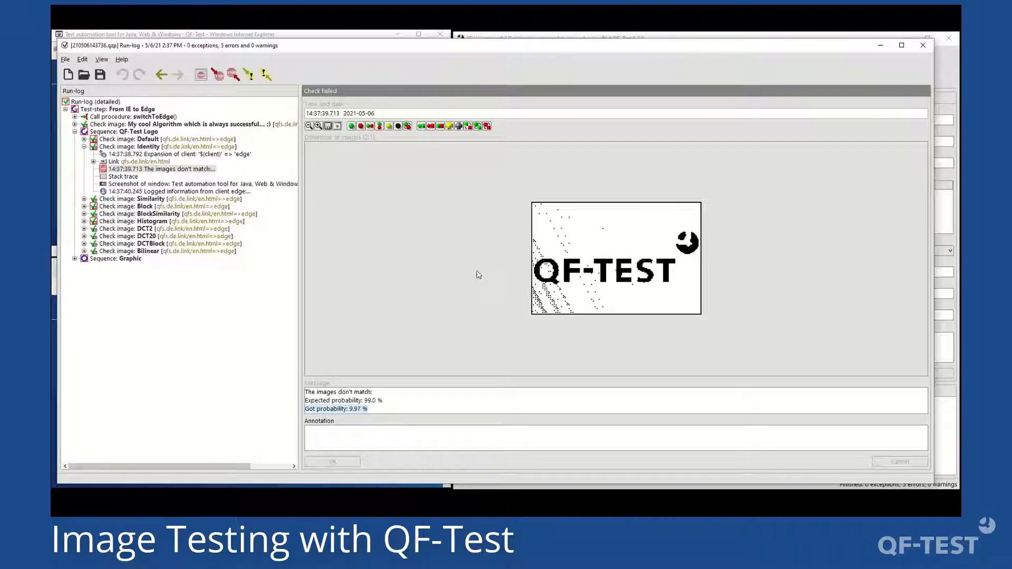
Step: Collapse the Identity check, open the result entry of the Similarity check and highlight its obtained probability
click(147, 148)
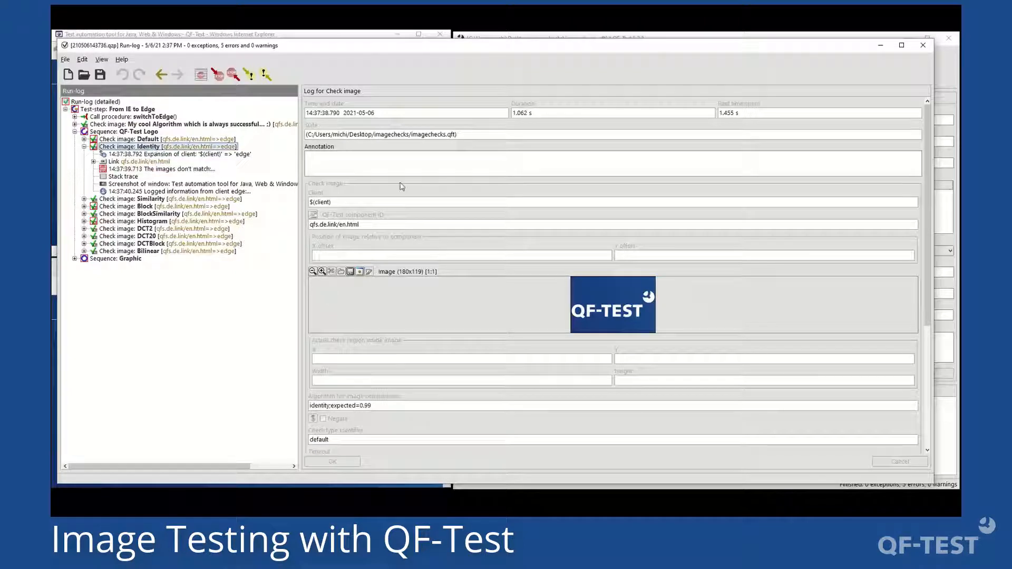
key(Left)
key(Down)
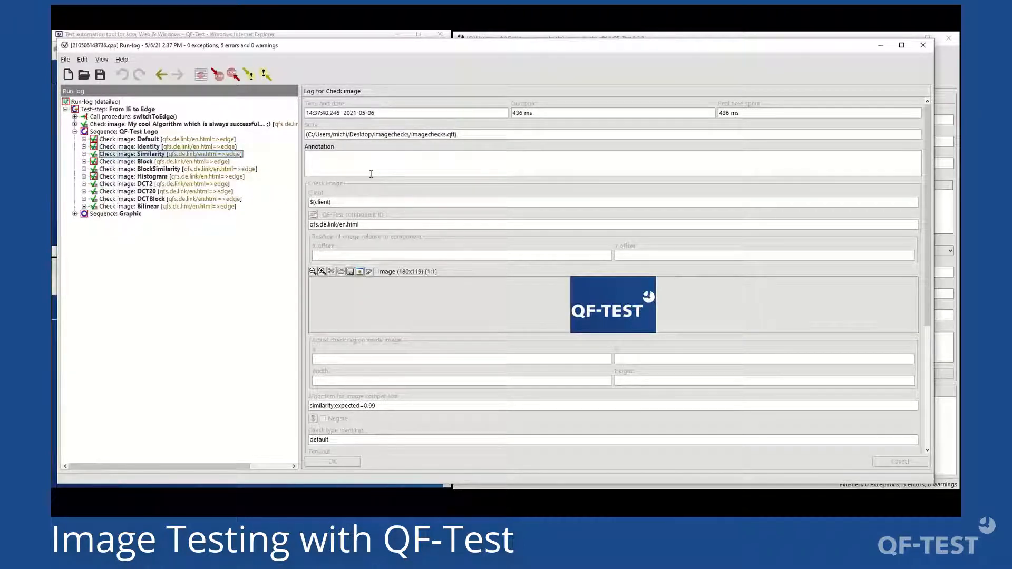
key(Right)
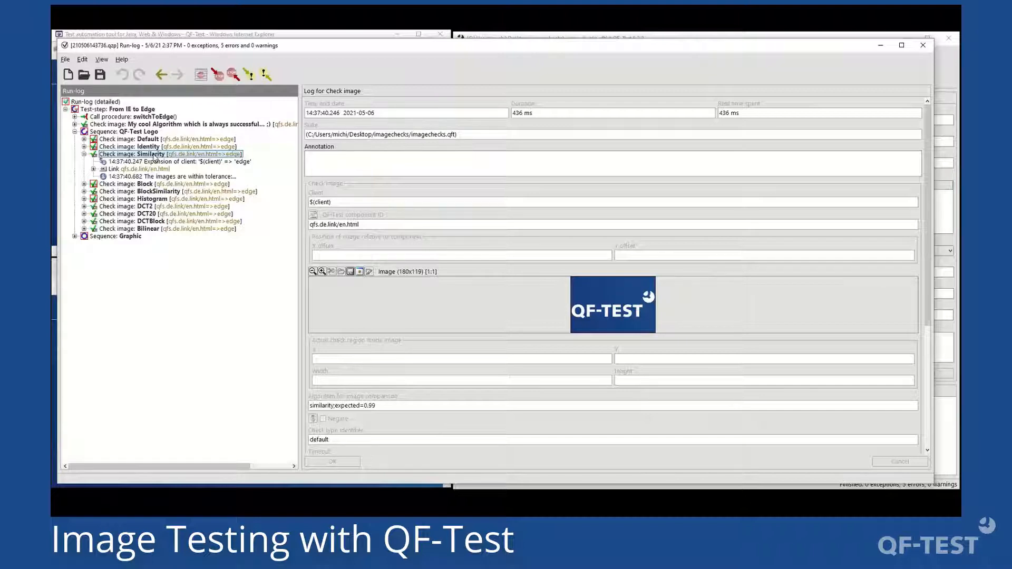
click(154, 177)
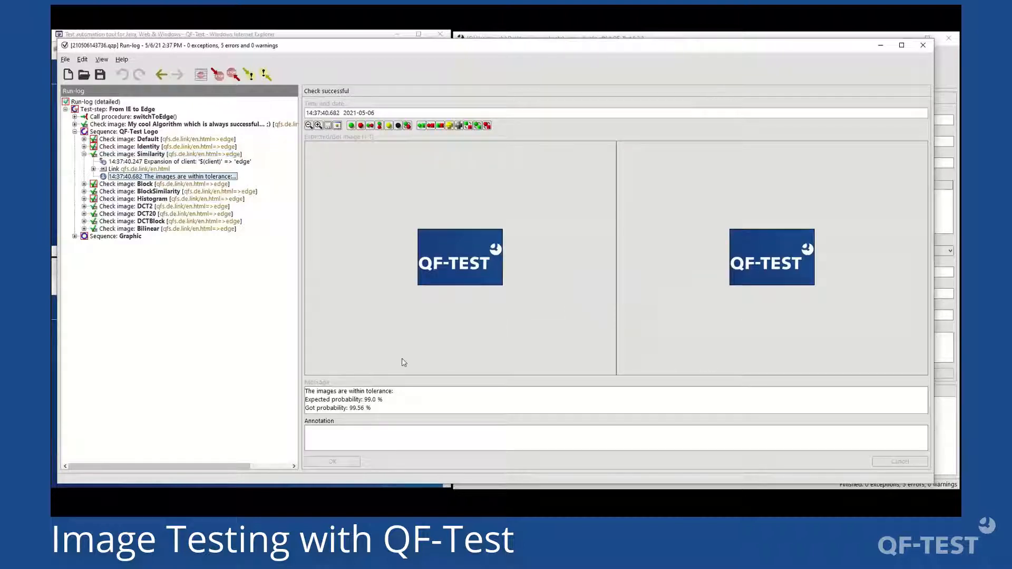
click(365, 410)
drag(370, 410, 350, 410)
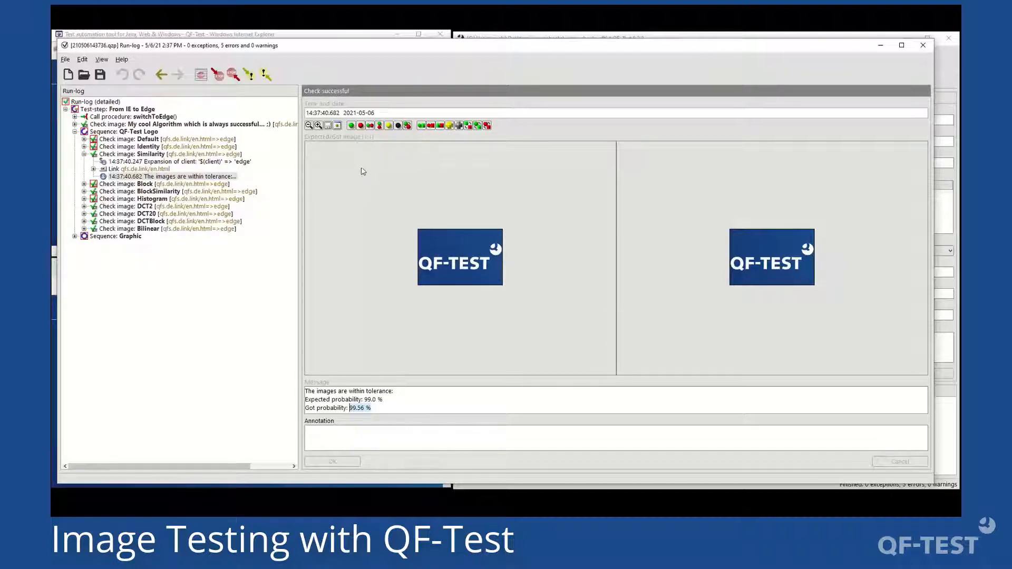
Step: Enlarge the Similarity check's expected and got images for comparison and highlight the obtained probability again
click(318, 126)
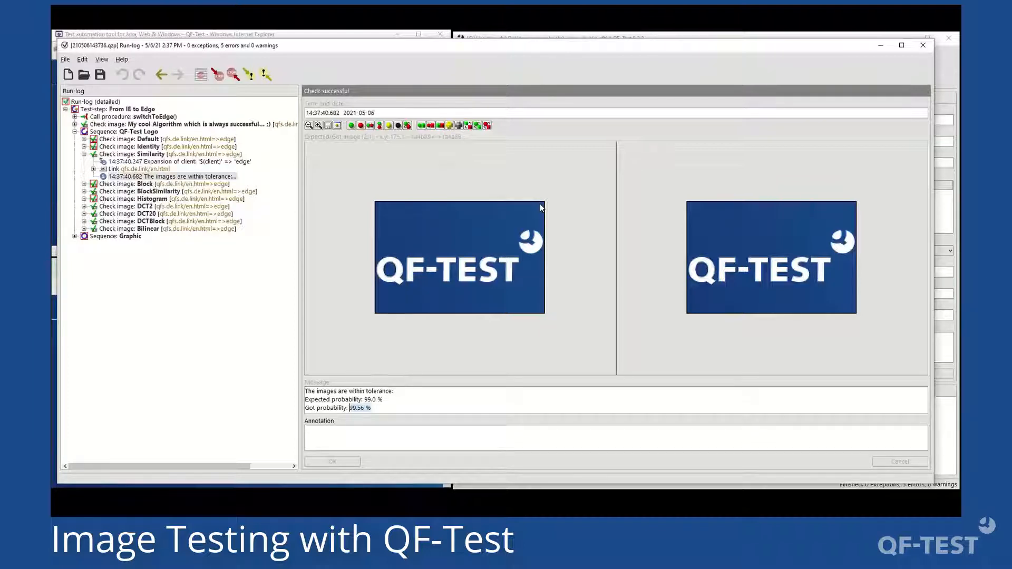
click(389, 409)
drag(350, 410, 371, 410)
Step: Highlight the algorithm name in the Similarity check's details and collapse the check in the run-log
click(174, 154)
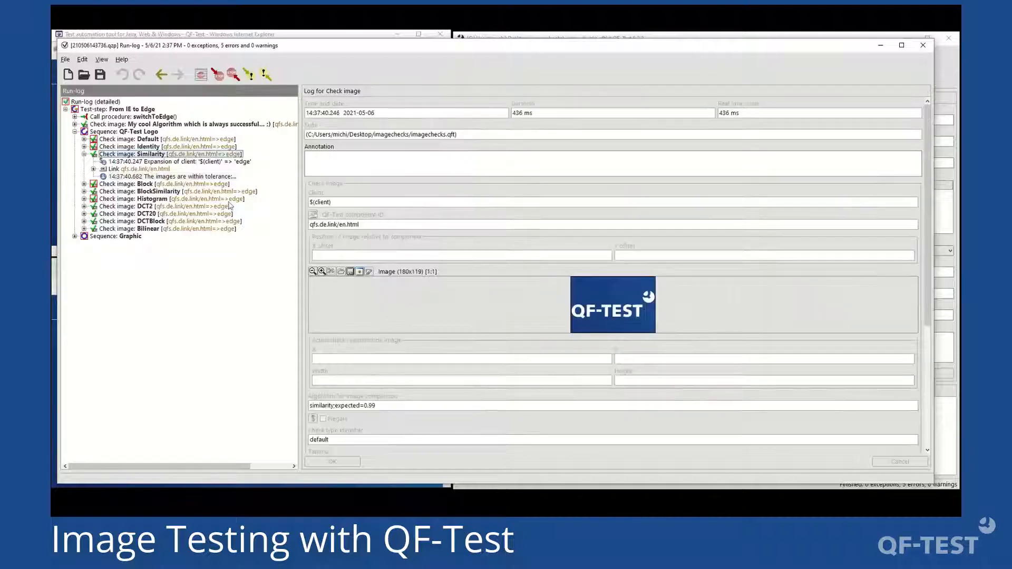
double_click(319, 405)
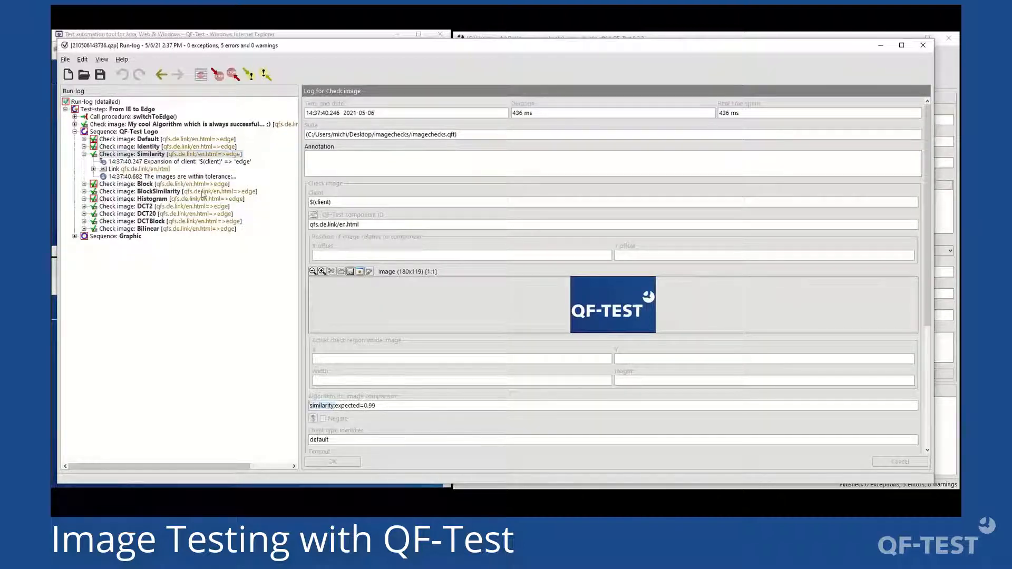
click(174, 156)
key(Left)
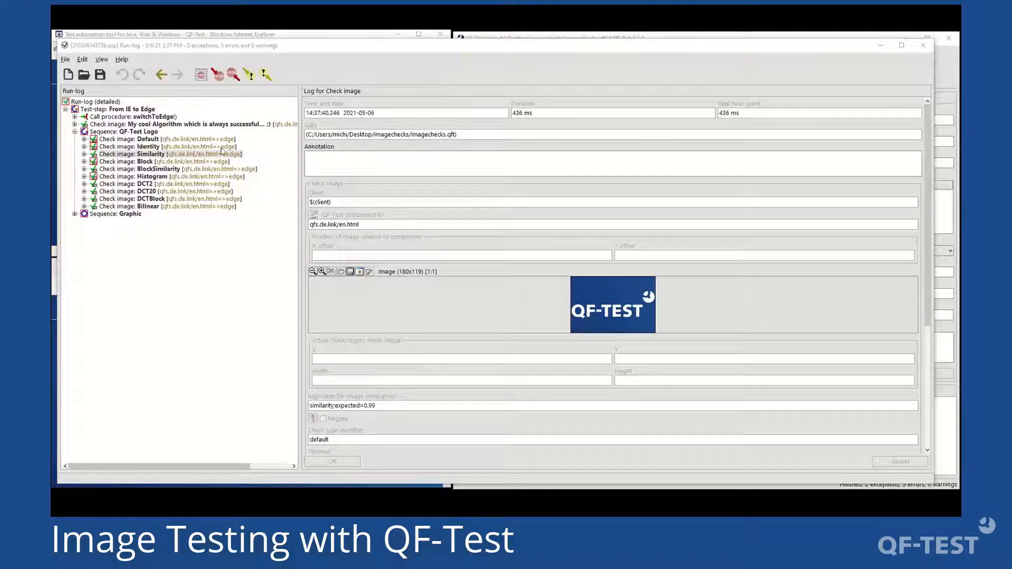
click(174, 156)
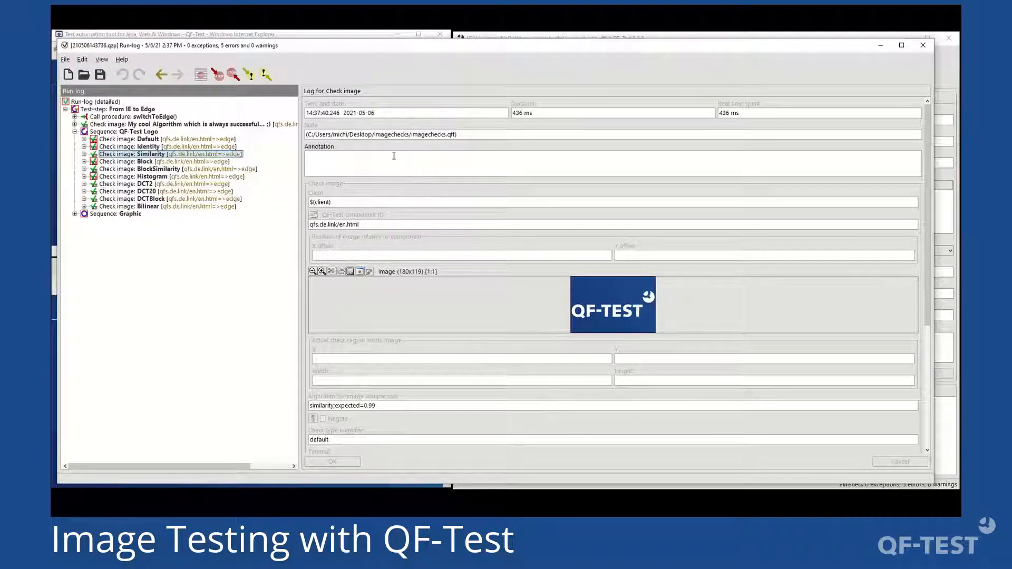
Step: View the details of the Block, Identity and Similarity checks to compare their algorithms, ending on the Block check
key(Down)
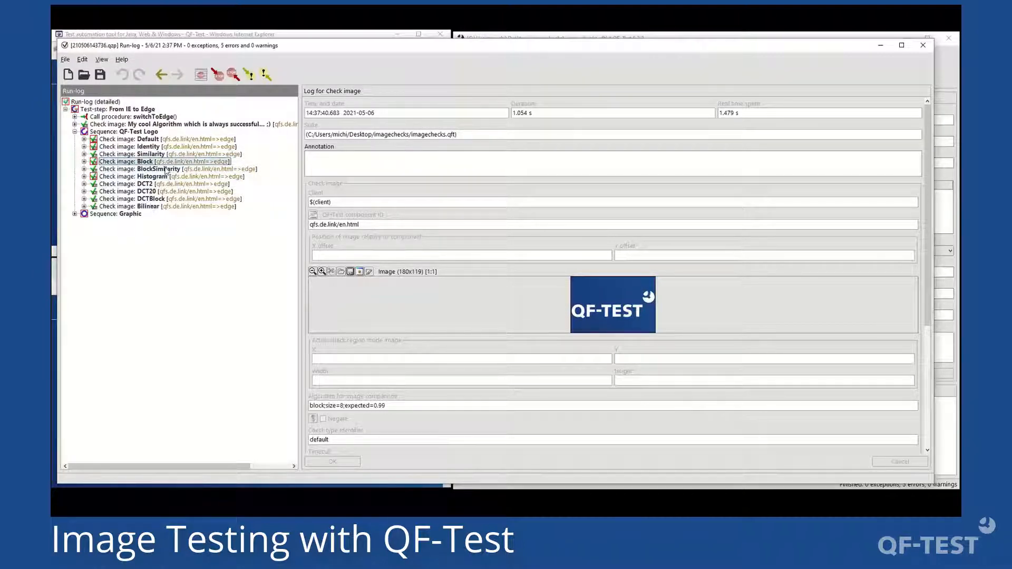
click(148, 148)
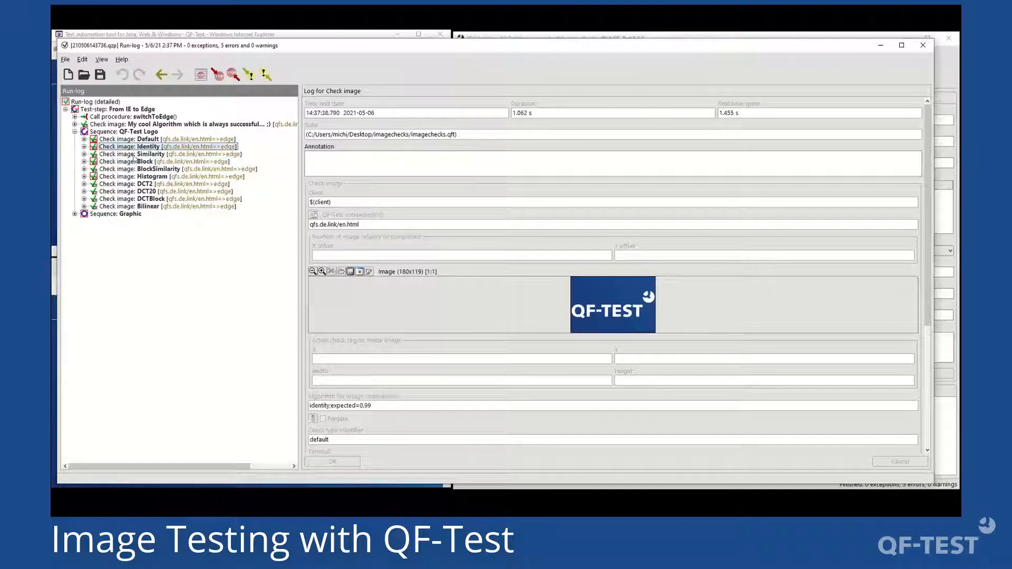
click(135, 155)
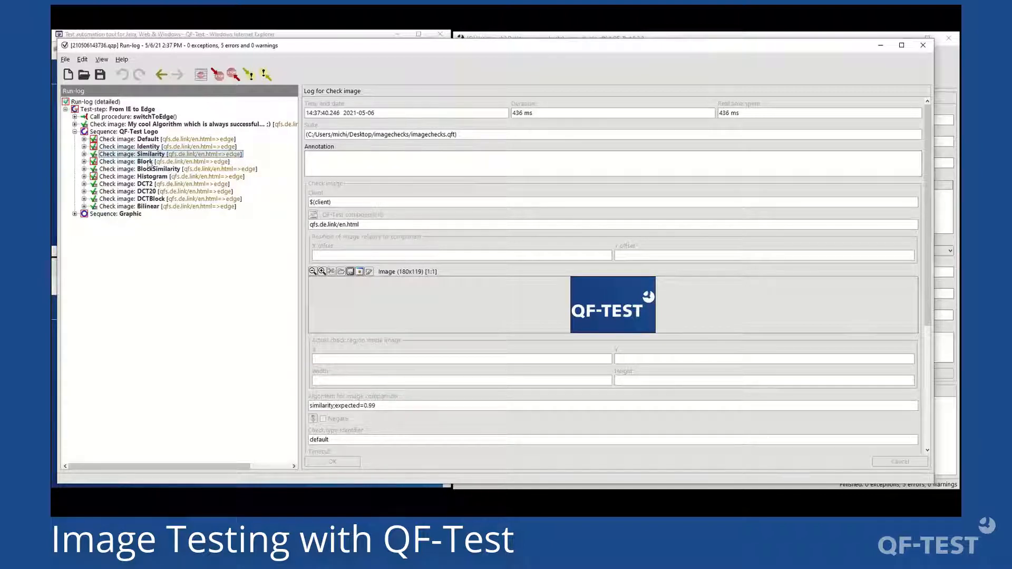
click(147, 162)
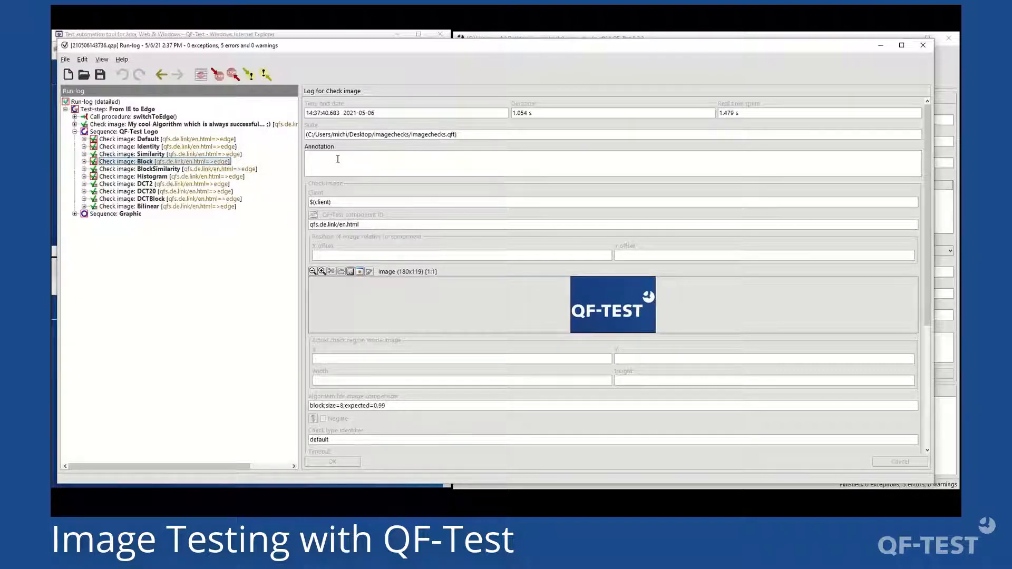
Step: Open the failed entry of the Block check and show its expected and got images side by side
key(Right)
click(186, 184)
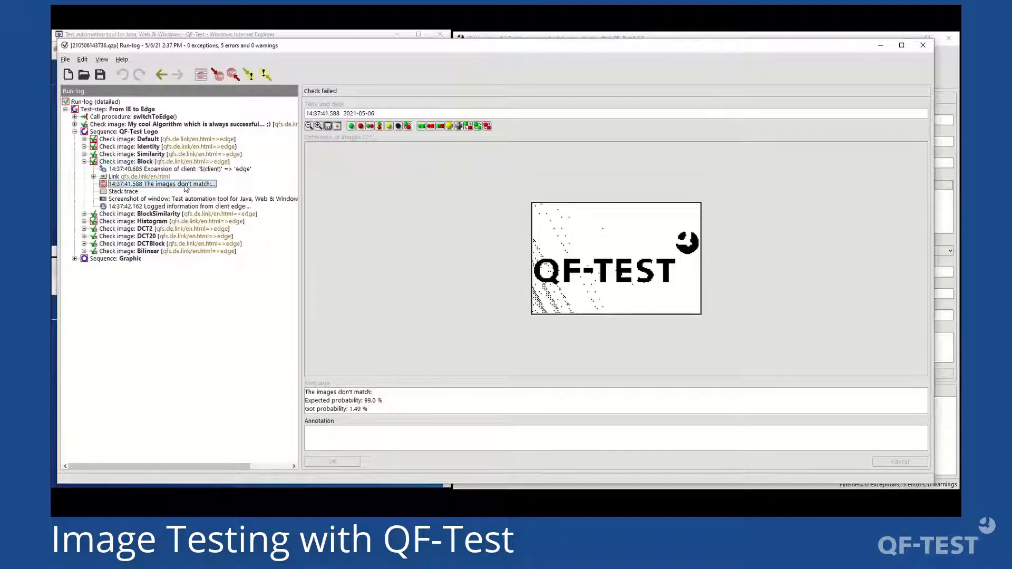
click(369, 127)
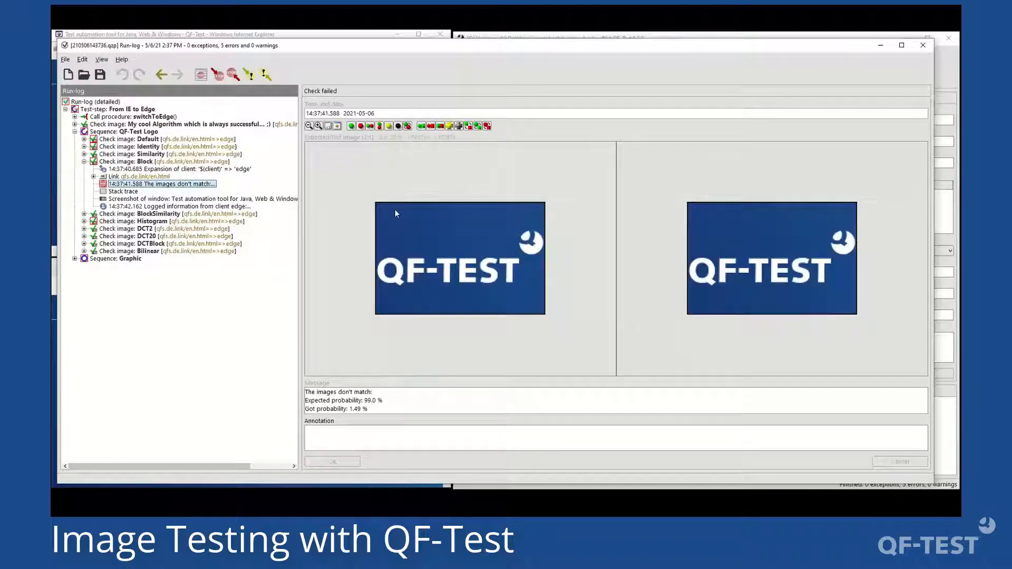
Step: Examine the Block check's advanced algorithm results, compare the got image with its processed version, and highlight the obtained probability
click(441, 126)
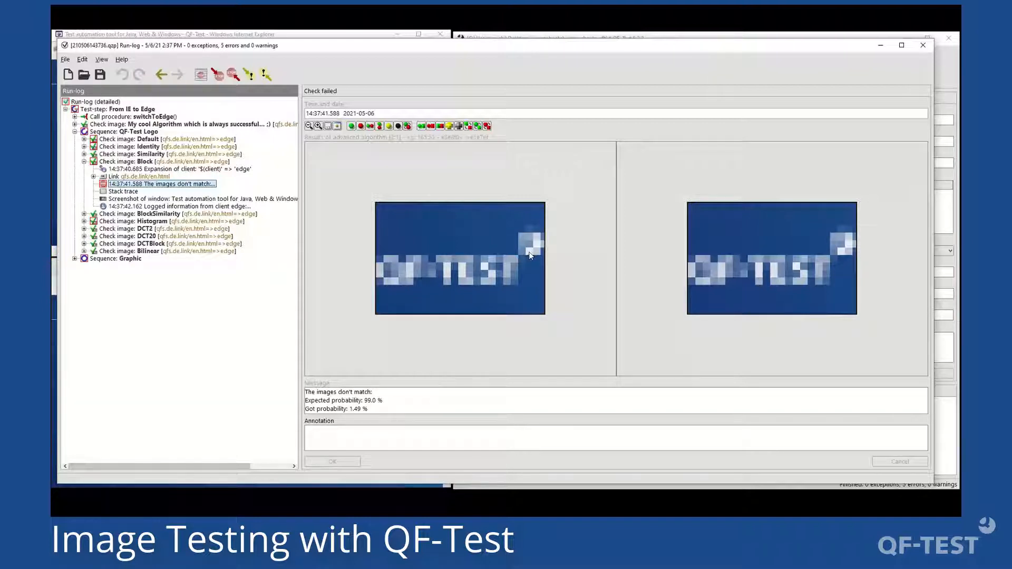
click(432, 128)
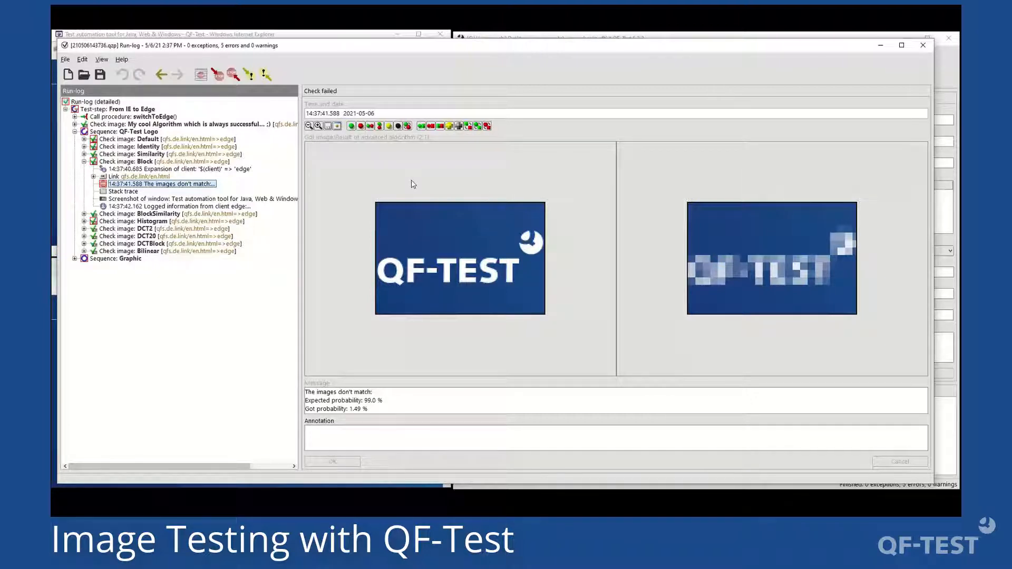
click(440, 126)
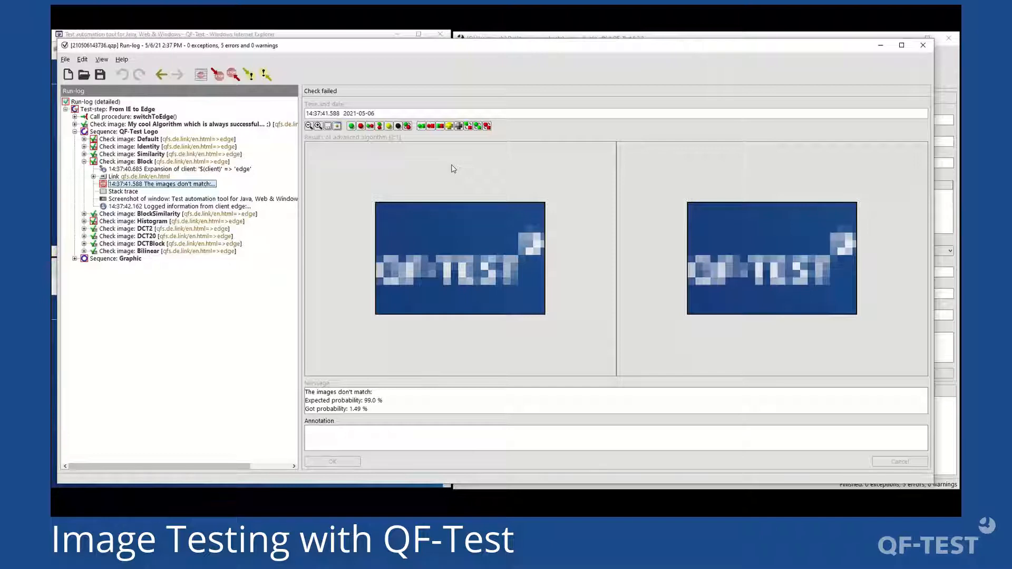
click(375, 409)
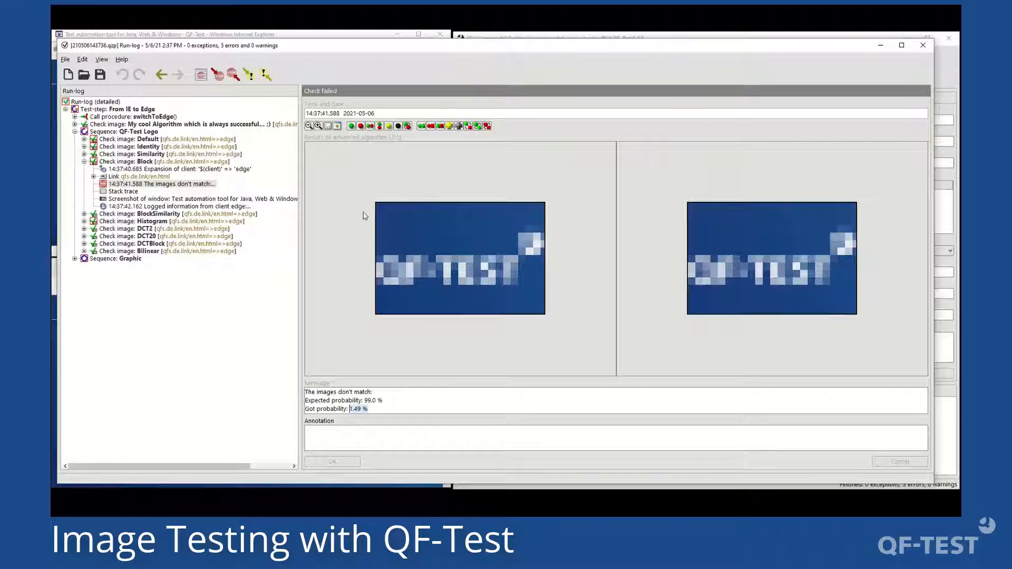
Step: Reopen the failed entry of the Identity check and highlight its obtained probability for comparison with the Block check
click(155, 147)
double_click(155, 147)
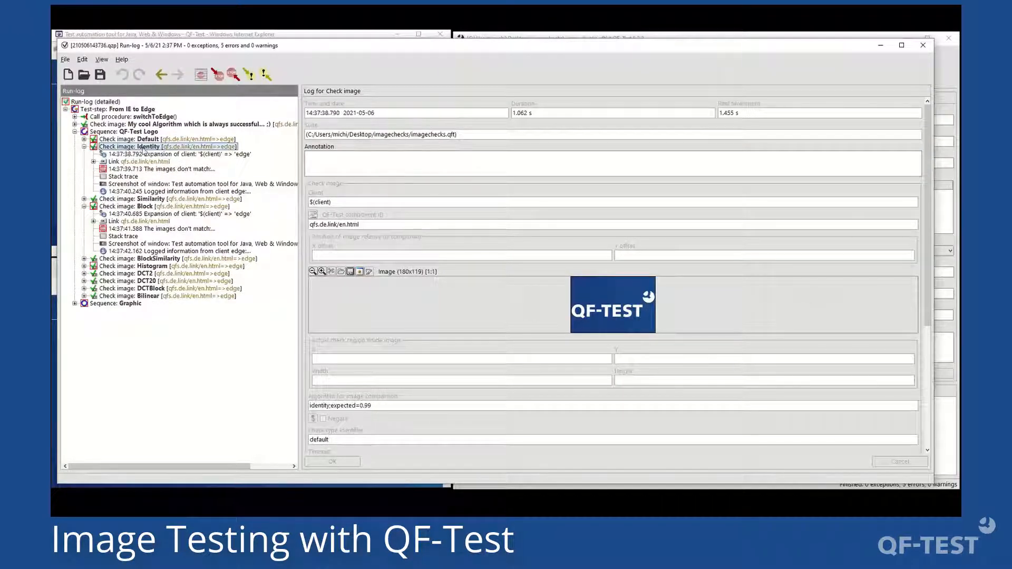
click(160, 170)
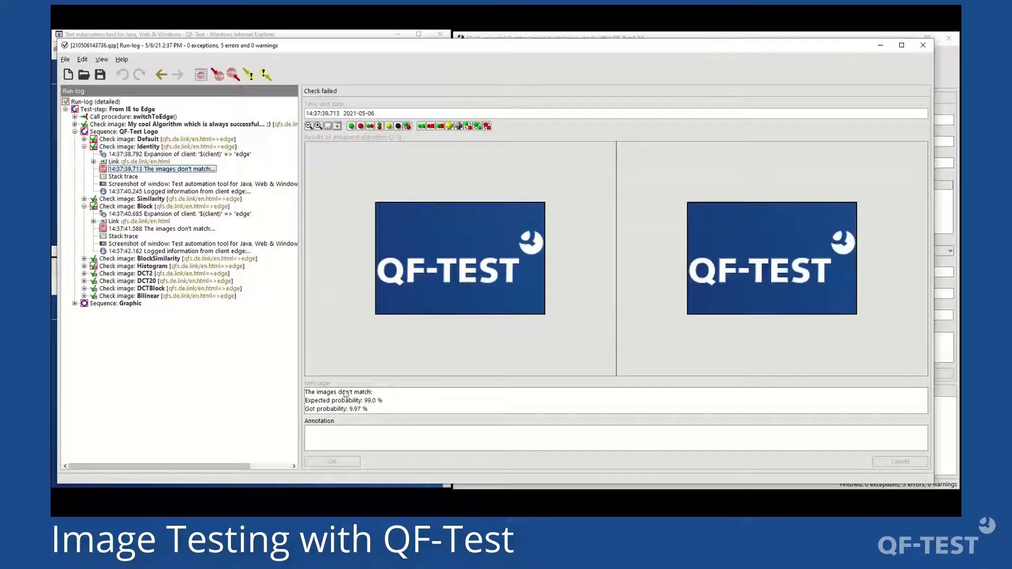
drag(370, 410, 347, 410)
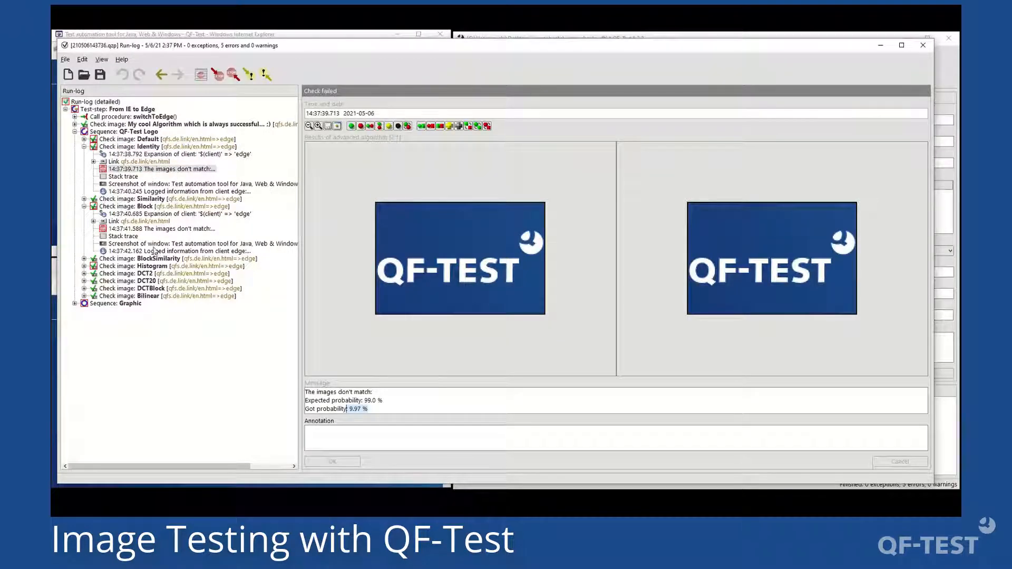
Step: Review the Block check's algorithm settings and highlight the obtained probability in its failed entry
click(133, 206)
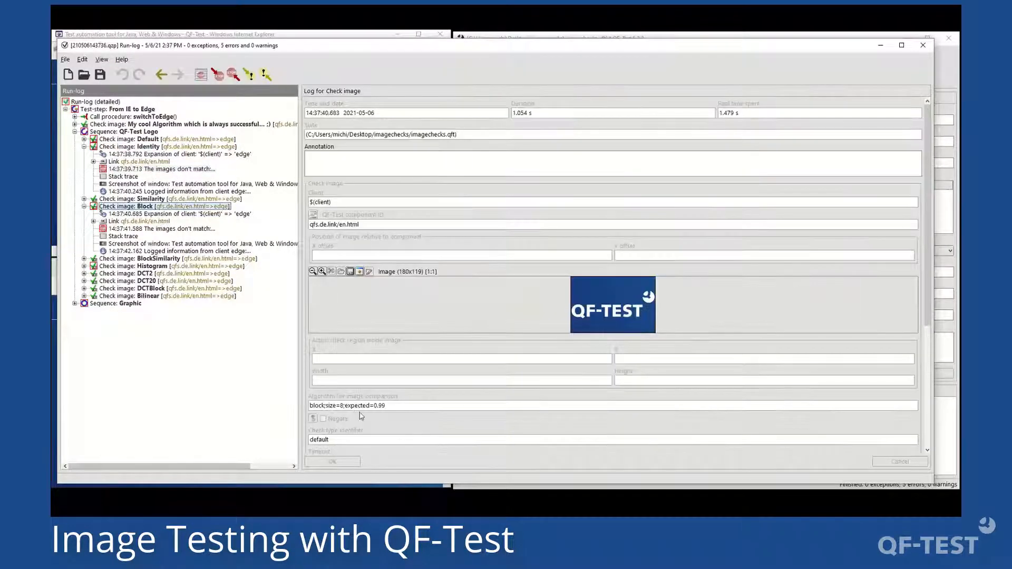
click(185, 229)
drag(369, 410, 349, 410)
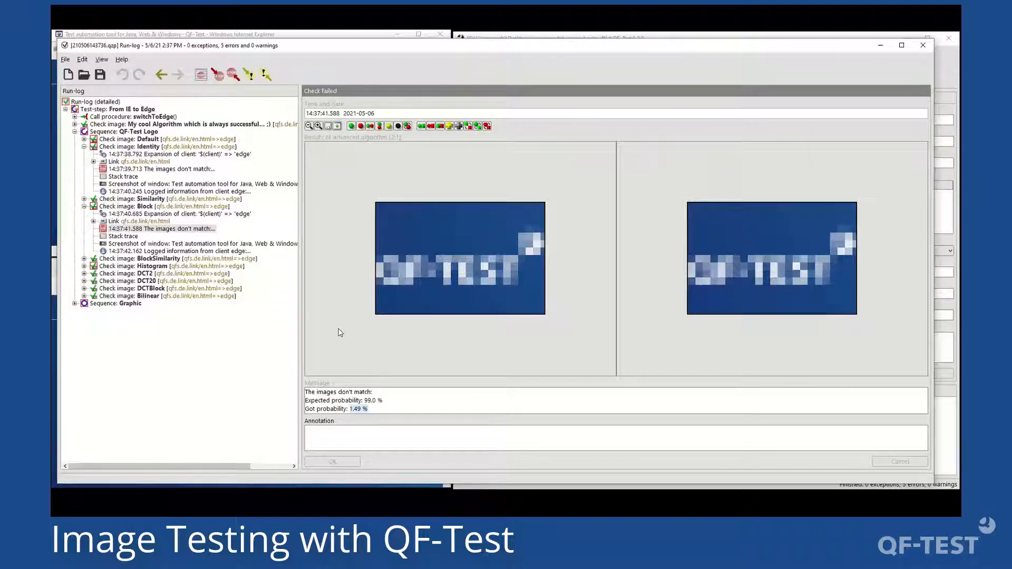
Step: Collapse the Identity check, expand the BlockSimilarity check, and compare its algorithm settings with those of the Block check
click(150, 208)
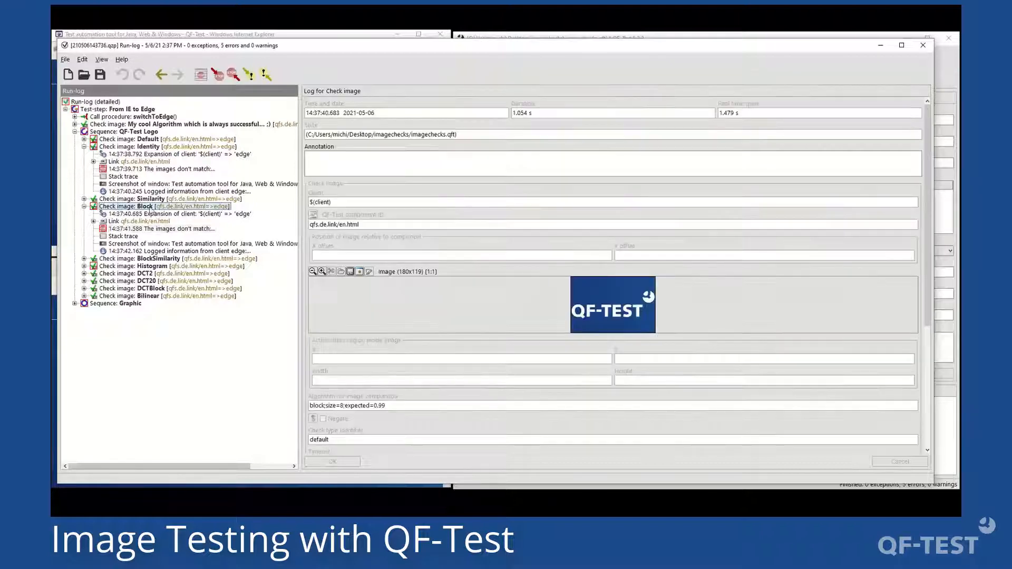
double_click(127, 147)
double_click(150, 214)
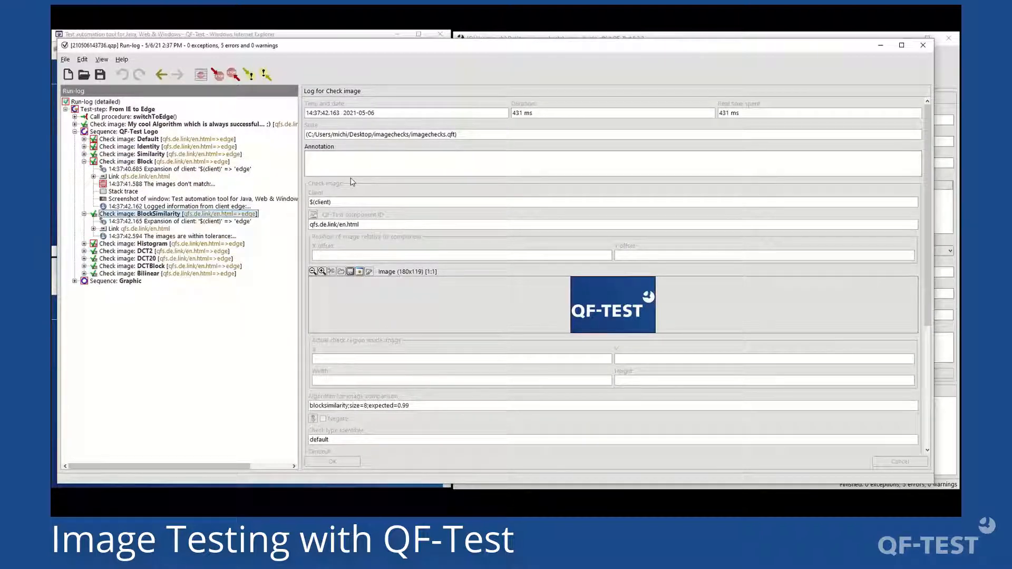
click(147, 163)
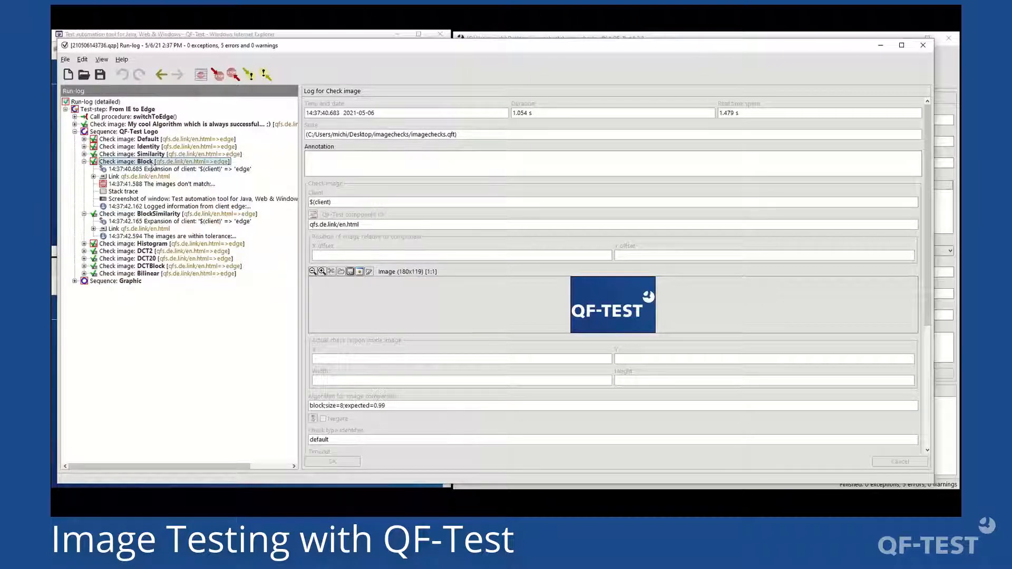
click(148, 215)
Step: Open the BlockSimilarity check's result entry, show the advanced algorithm results, and highlight the obtained probability
click(140, 236)
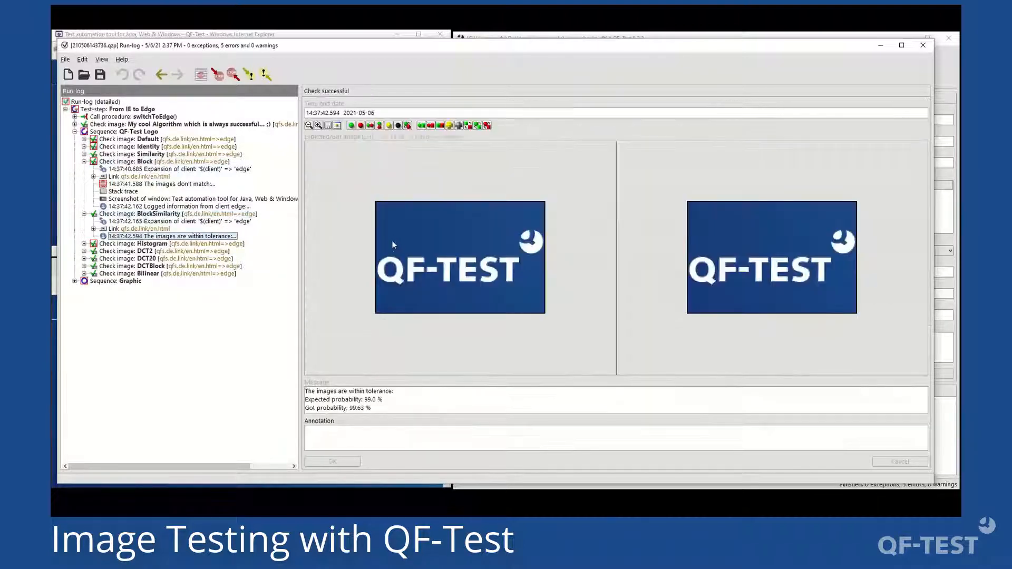
click(441, 127)
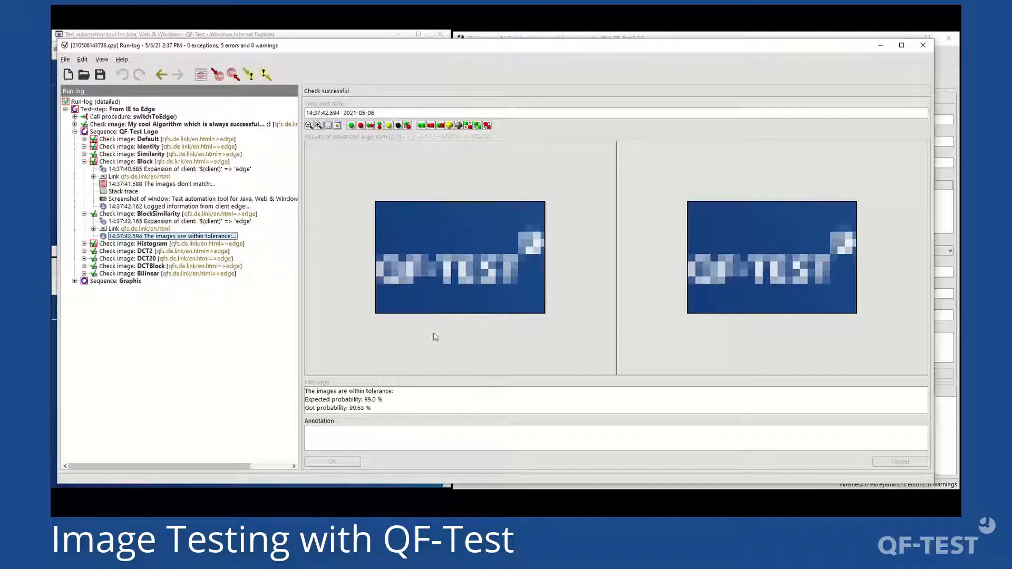
drag(384, 409, 352, 412)
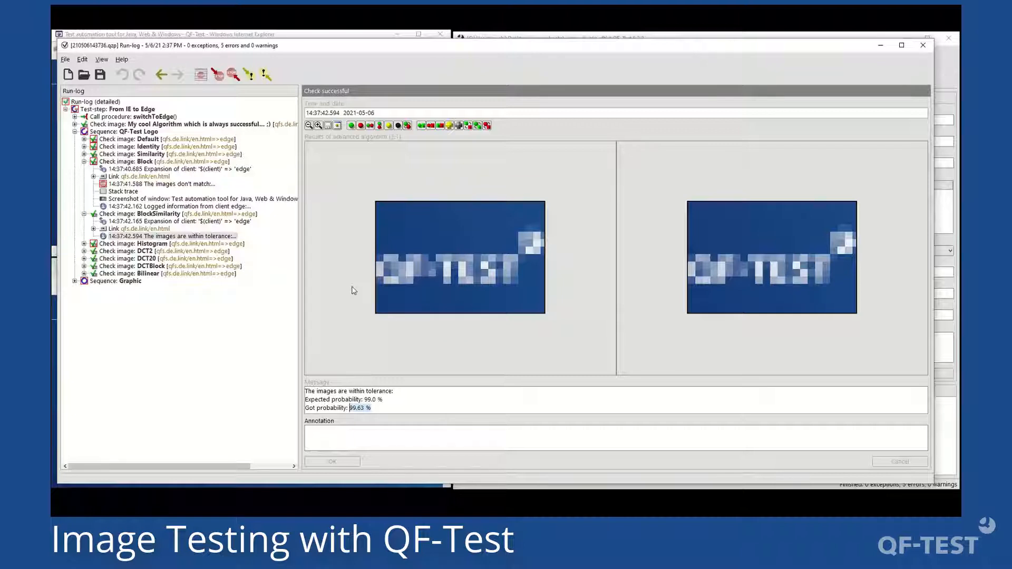
Step: Compare the algorithm settings of the BlockSimilarity and Similarity checks, and collapse the Block and BlockSimilarity entries
click(156, 216)
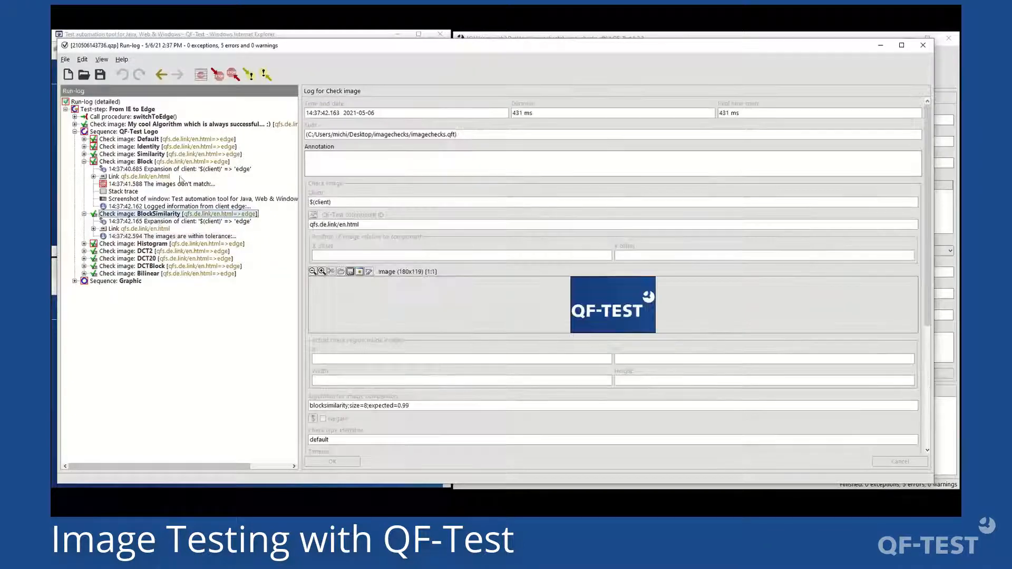
click(152, 155)
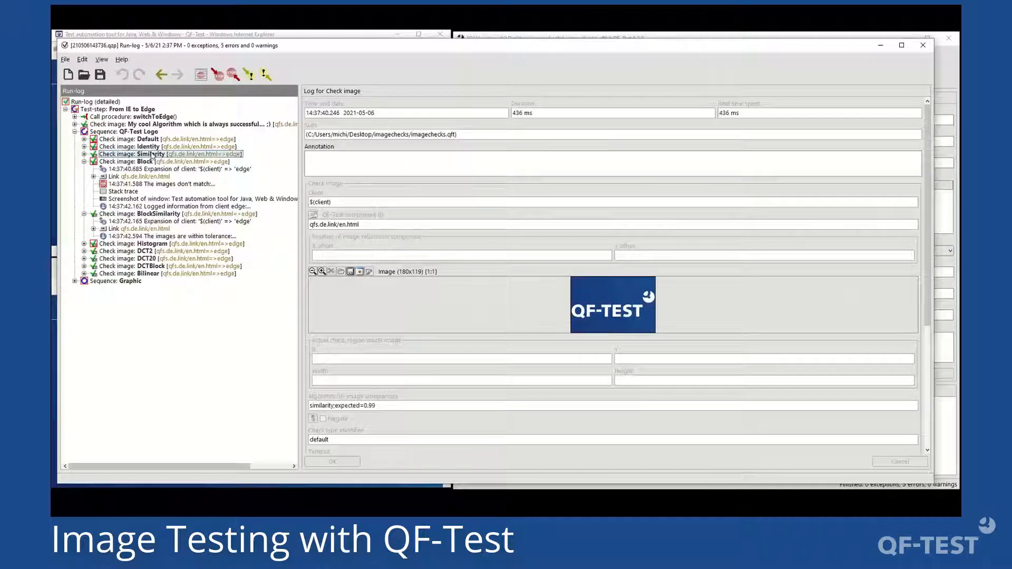
click(149, 215)
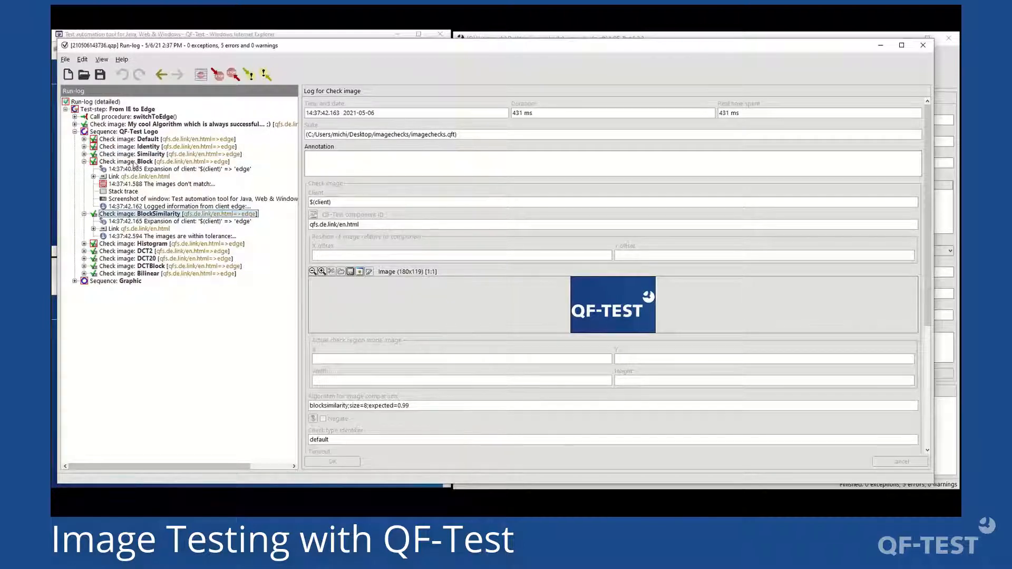
double_click(134, 163)
double_click(190, 170)
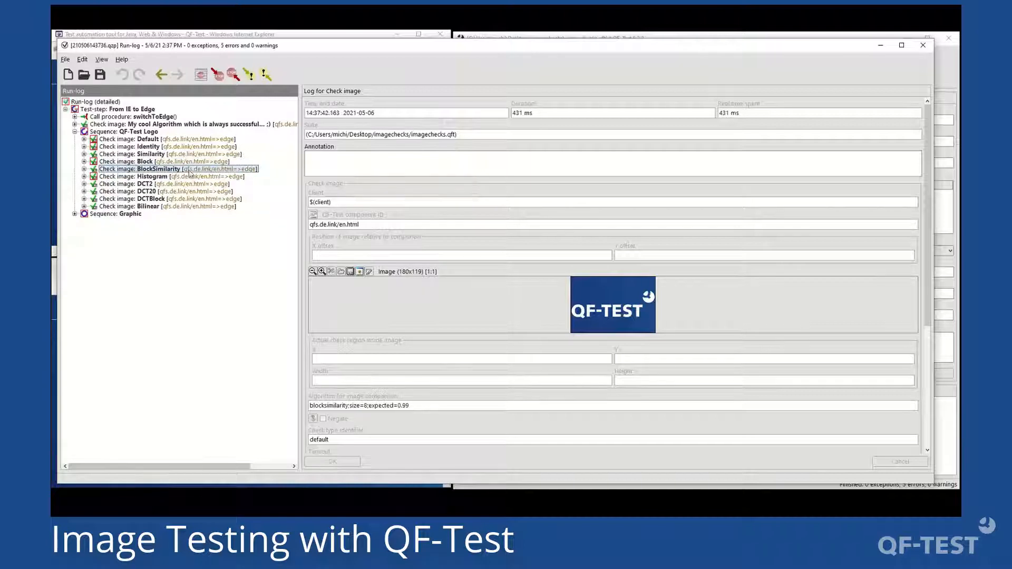
Step: Expand the Histogram check, examine the expected and got histograms in its failed entry, and collapse the check
key(Down)
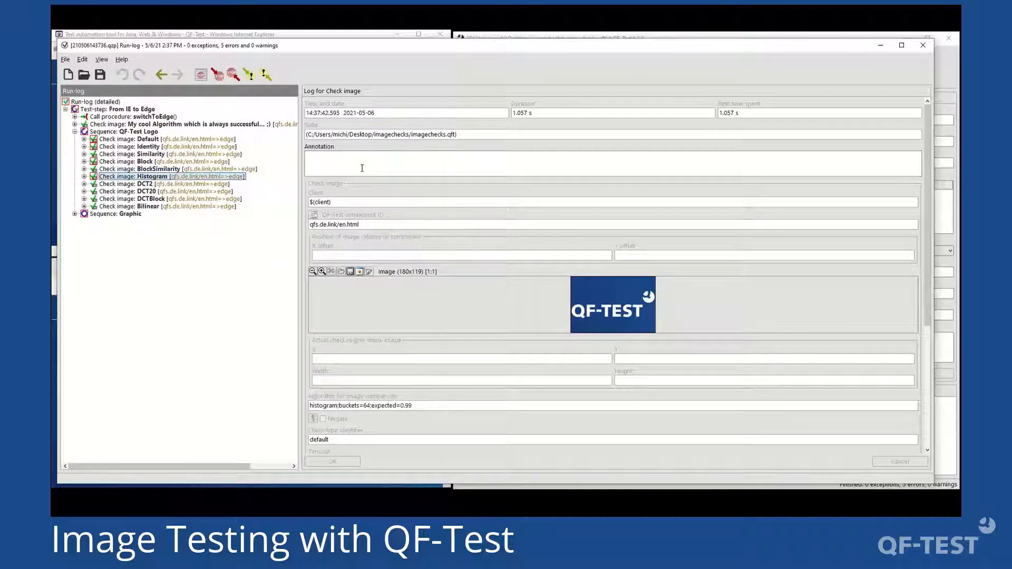
key(Right)
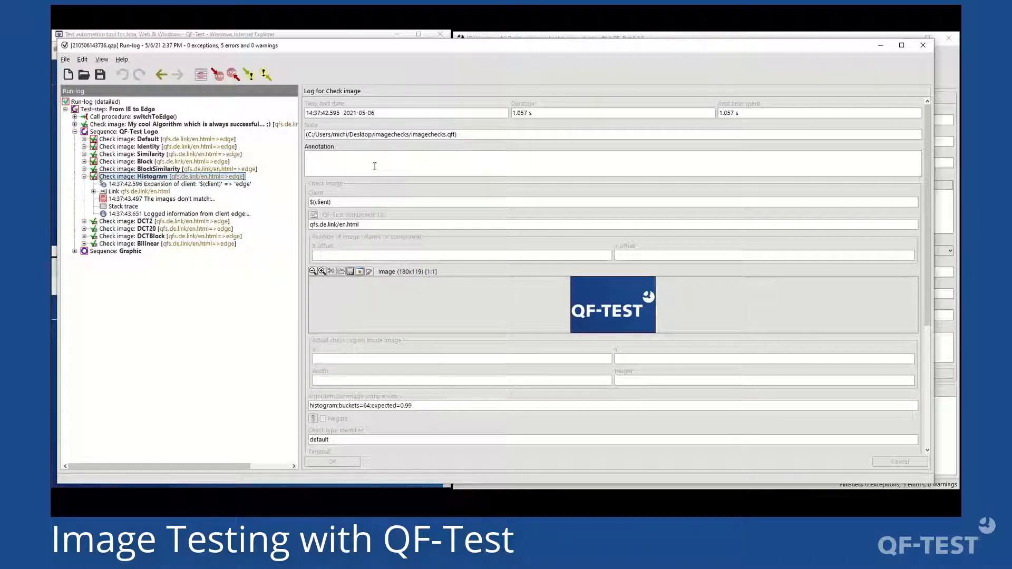
click(198, 200)
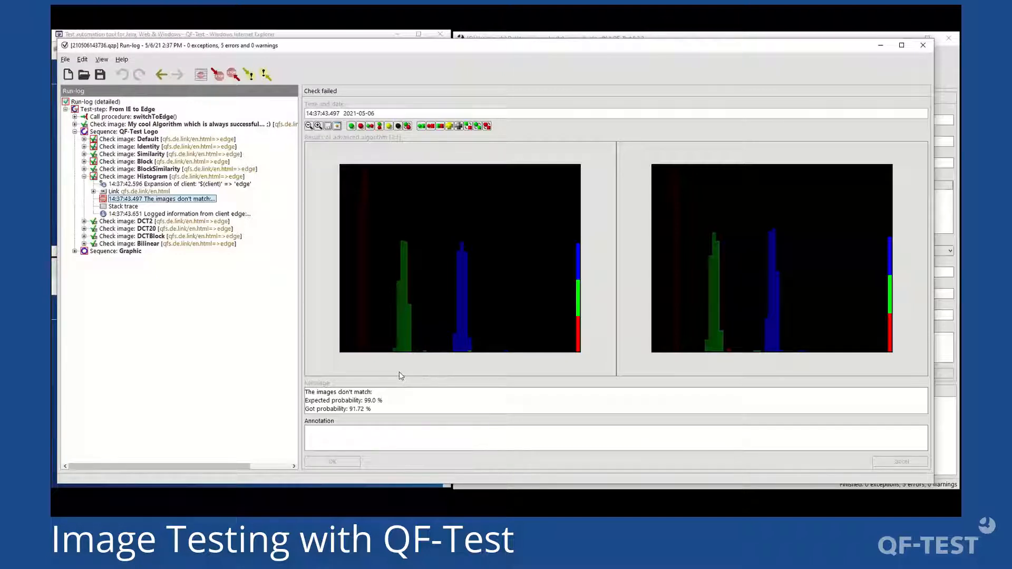
click(167, 180)
double_click(167, 180)
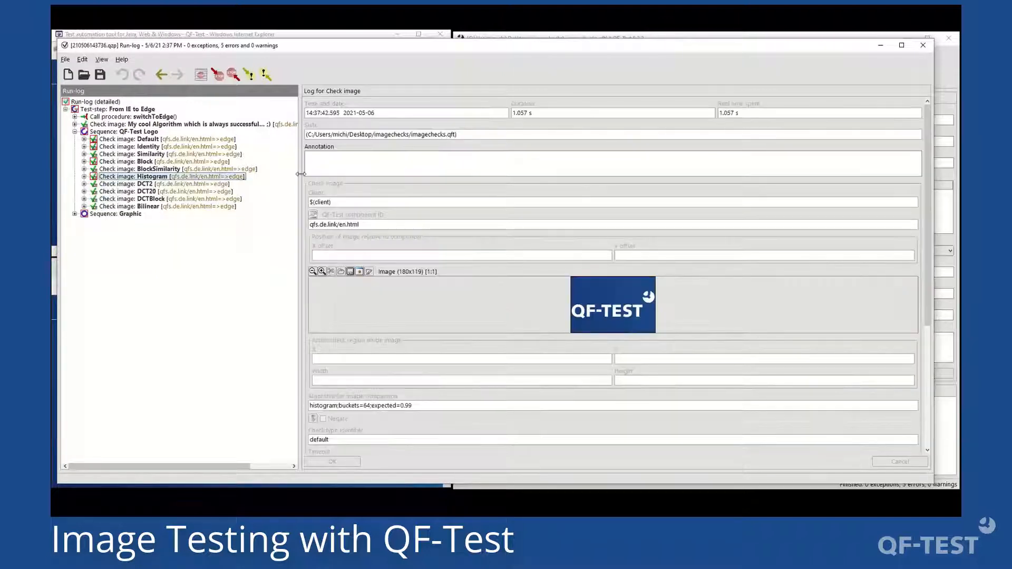
Step: Expand the DCT2 and DCT20 checks and open the DCT2 result entry to examine its processed images
key(Down)
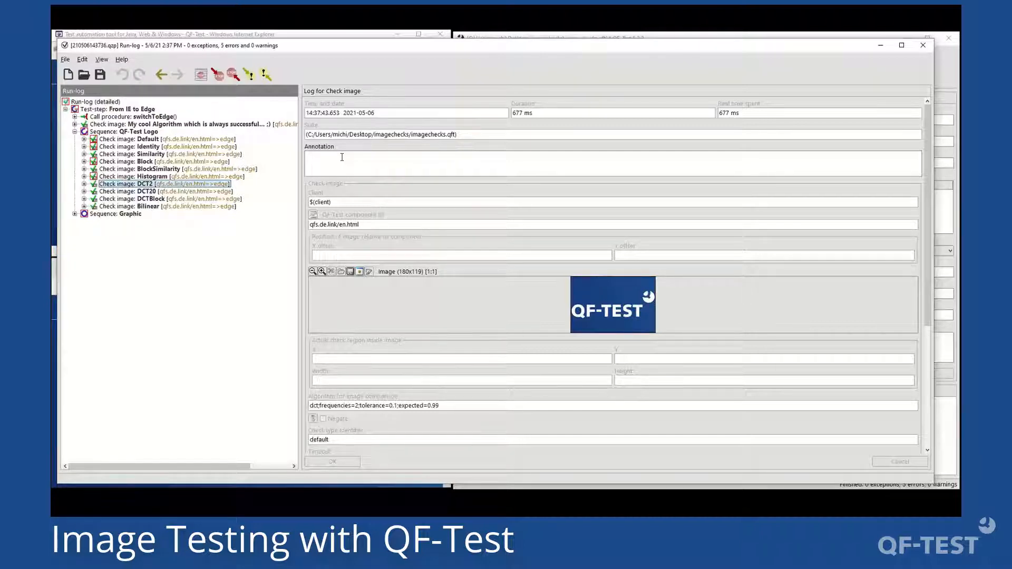
key(Down)
key(Right)
key(Up)
key(Right)
key(Down)
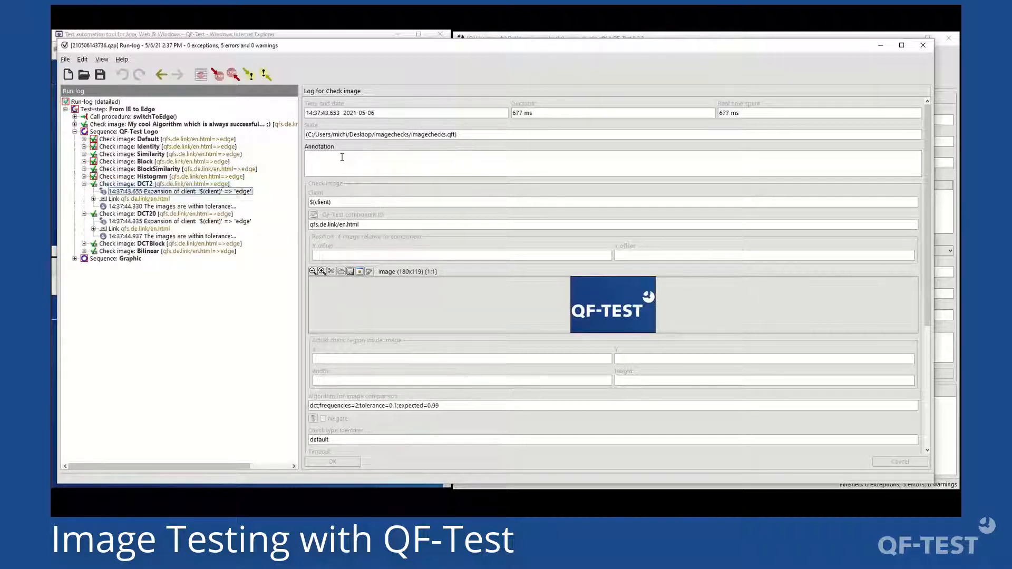
key(Down)
key(Down)
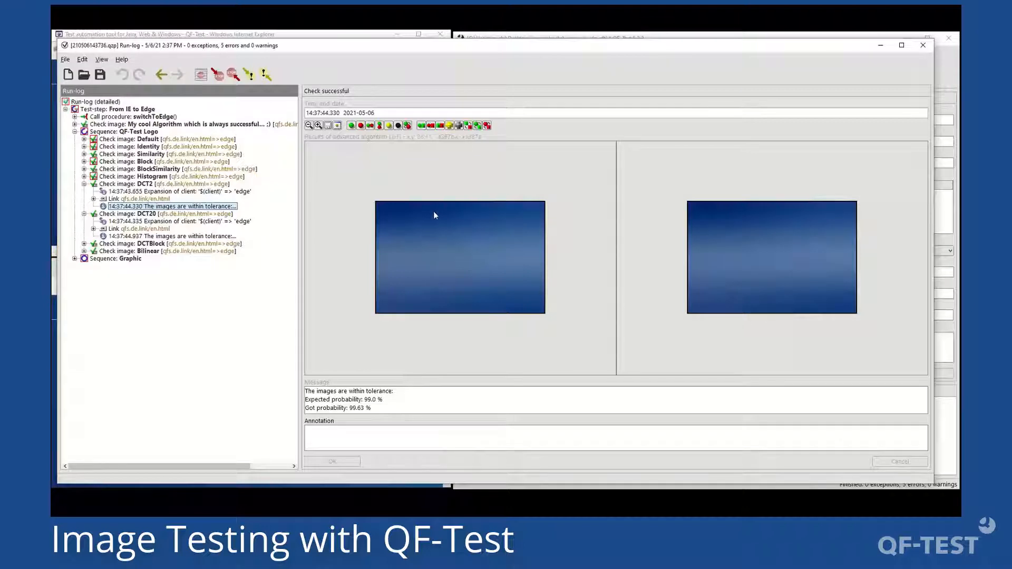
Step: Collapse the DCT2 check, examine the processed images in the DCT20 result entry, and collapse DCT20
double_click(175, 185)
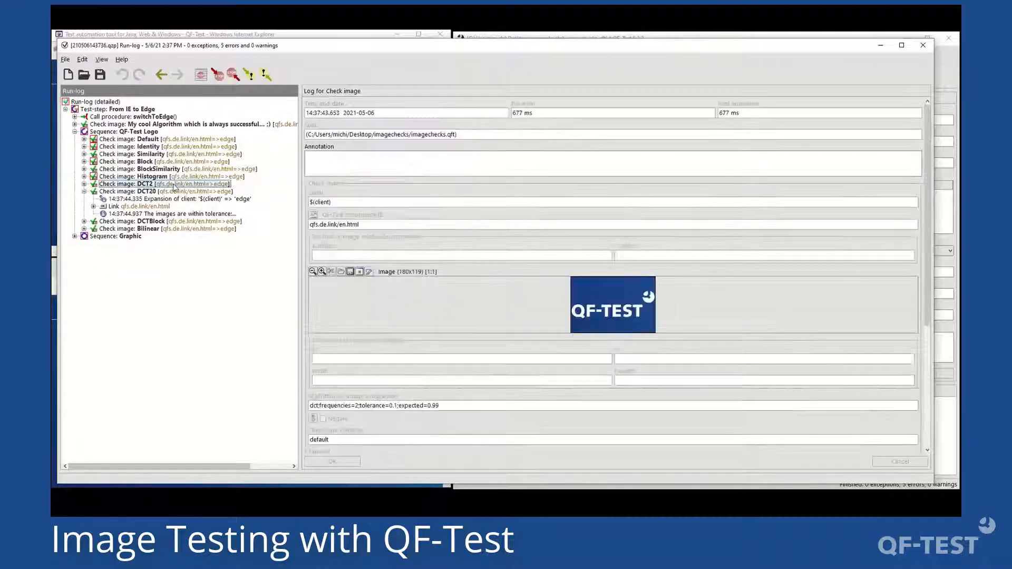
click(288, 191)
click(256, 213)
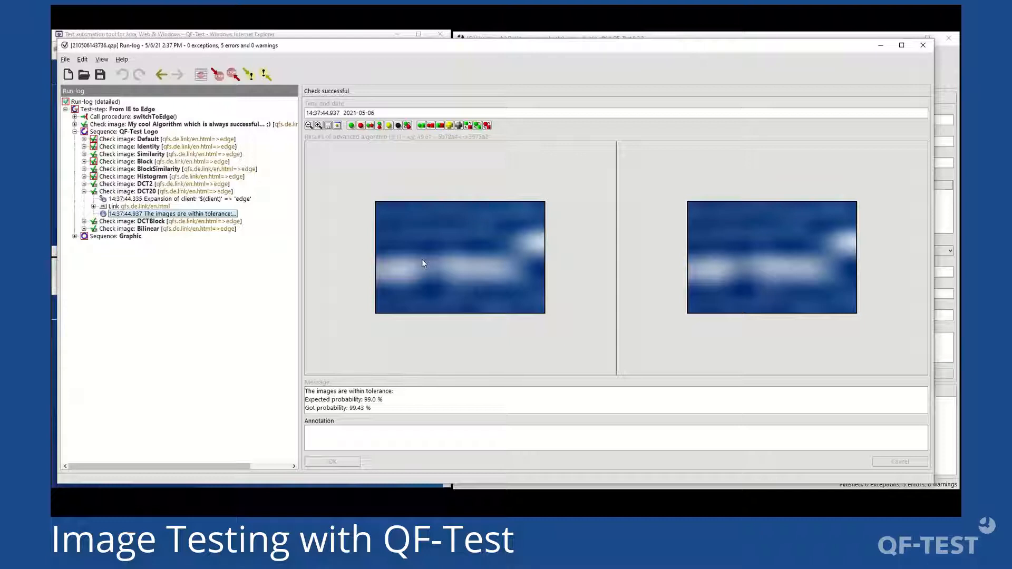
key(Left)
key(Left)
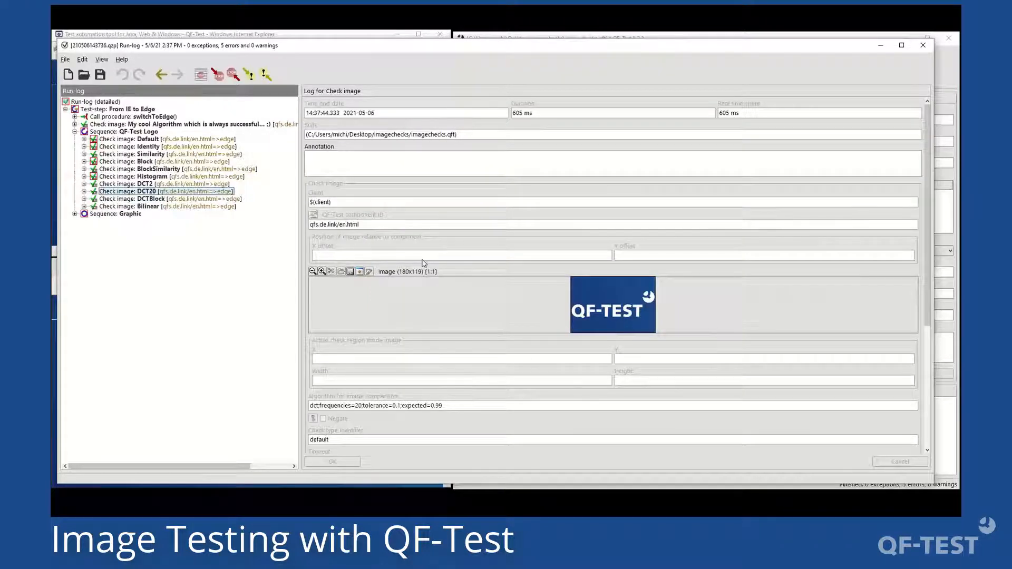
Step: Review the algorithm settings of the checks from DCT20 back to Block and forward to DCTBlock
key(Up)
key(Up)
key(Up)
key(Up)
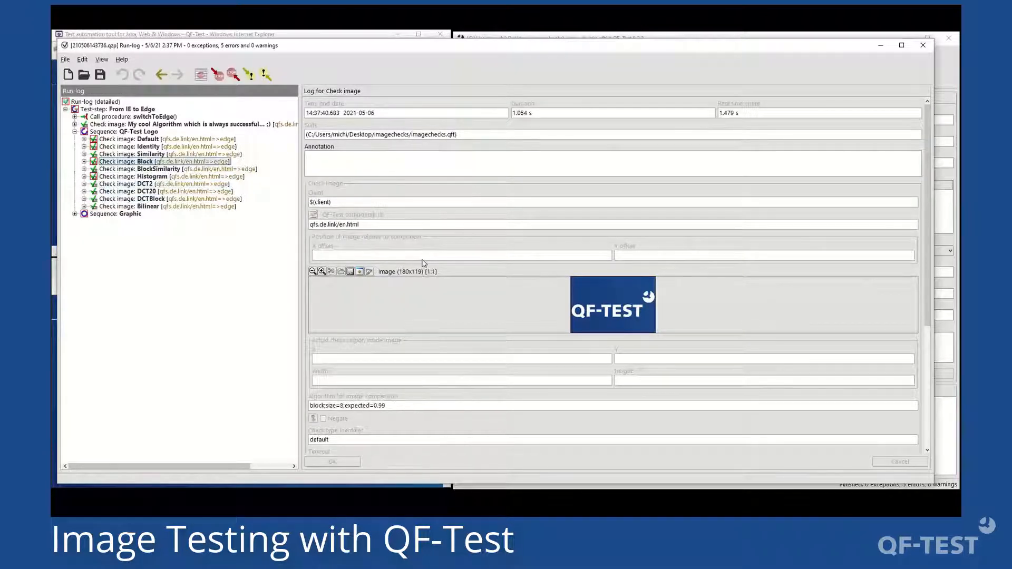
key(Down)
key(Down)
key(Down)
key(Down)
key(Down)
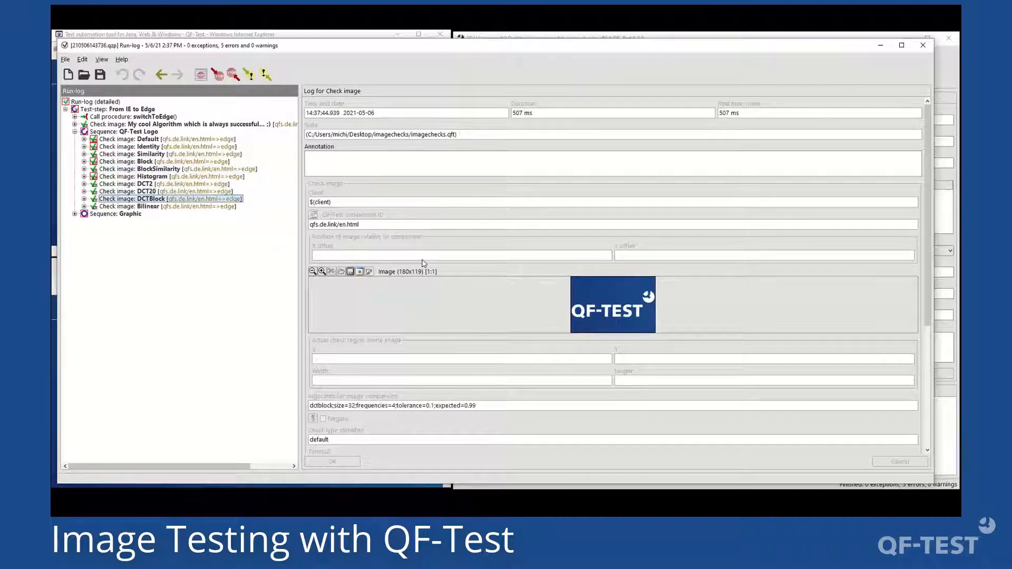
Step: Expand the DCTBlock check, examine the processed images in its result entry, and collapse the check
key(Right)
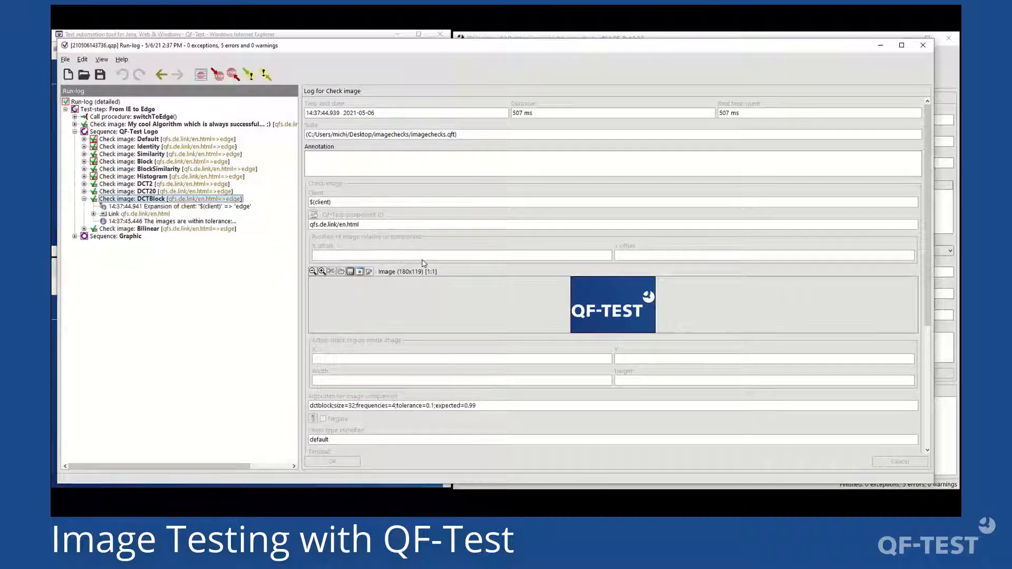
key(Down)
key(Down)
key(Down)
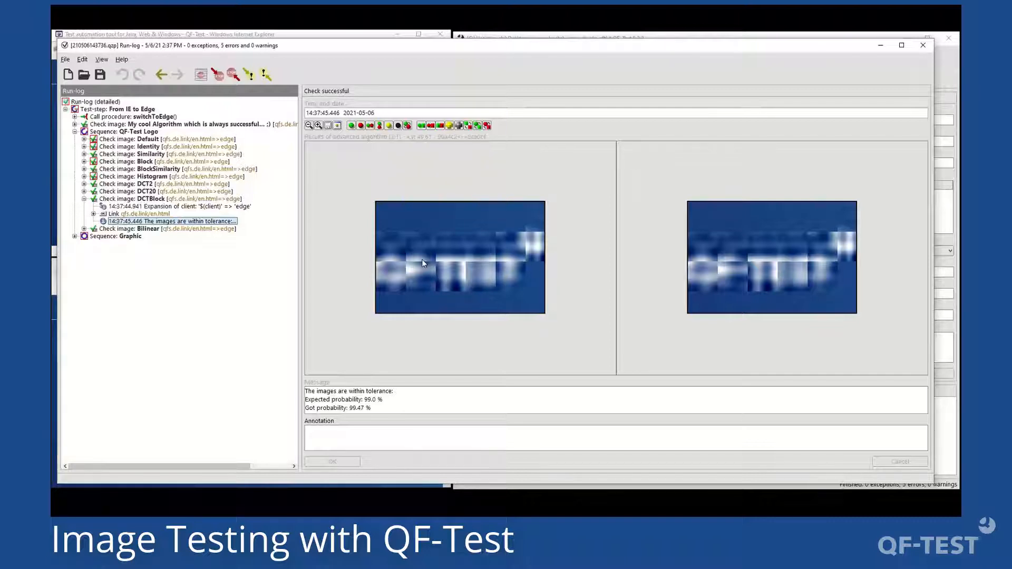
key(Left)
key(Left)
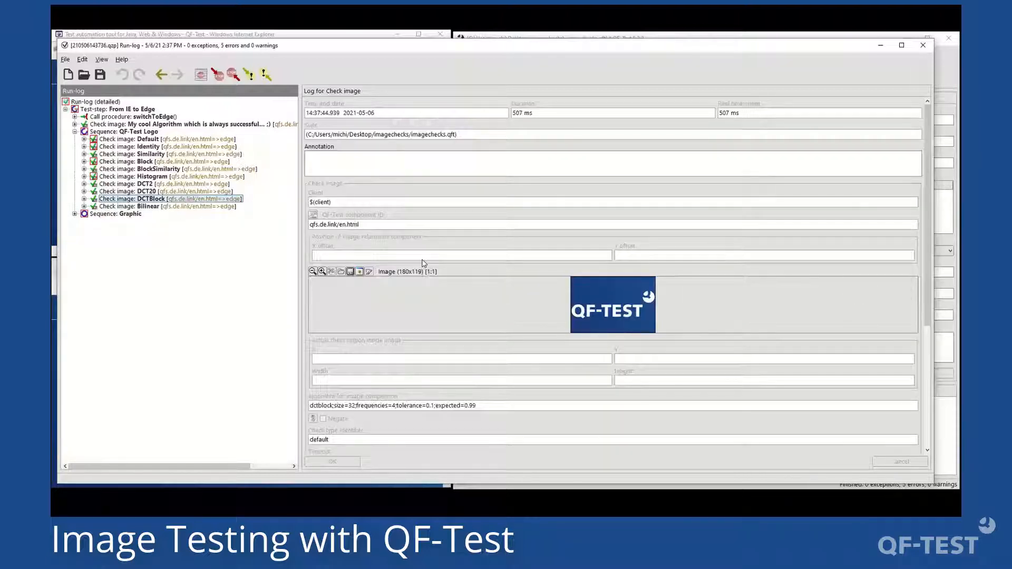
Step: Expand the Bilinear check, examine the processed images in its result entry, and collapse the check
key(Down)
key(Right)
key(Right)
key(Down)
key(Down)
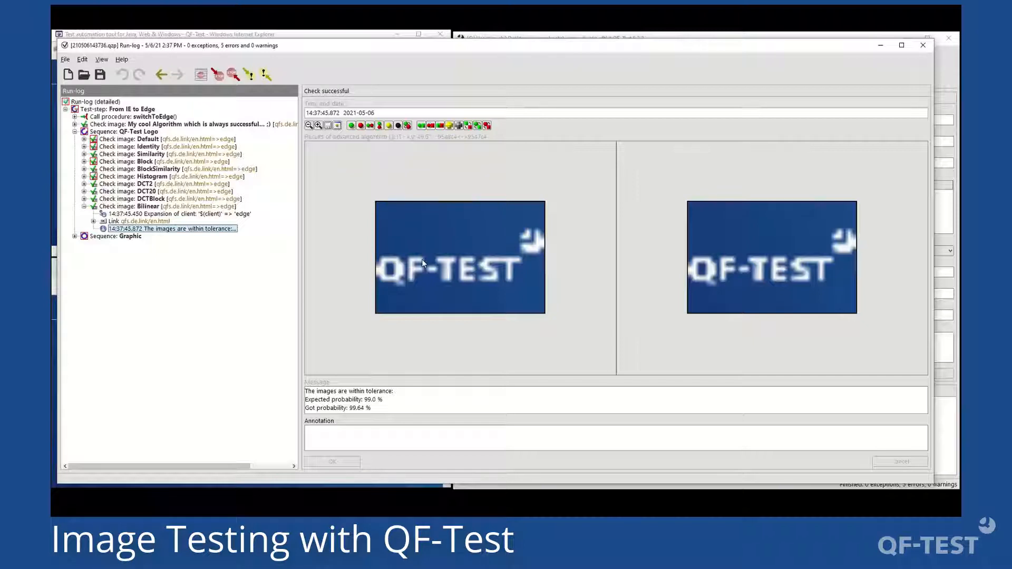
key(Left)
key(Left)
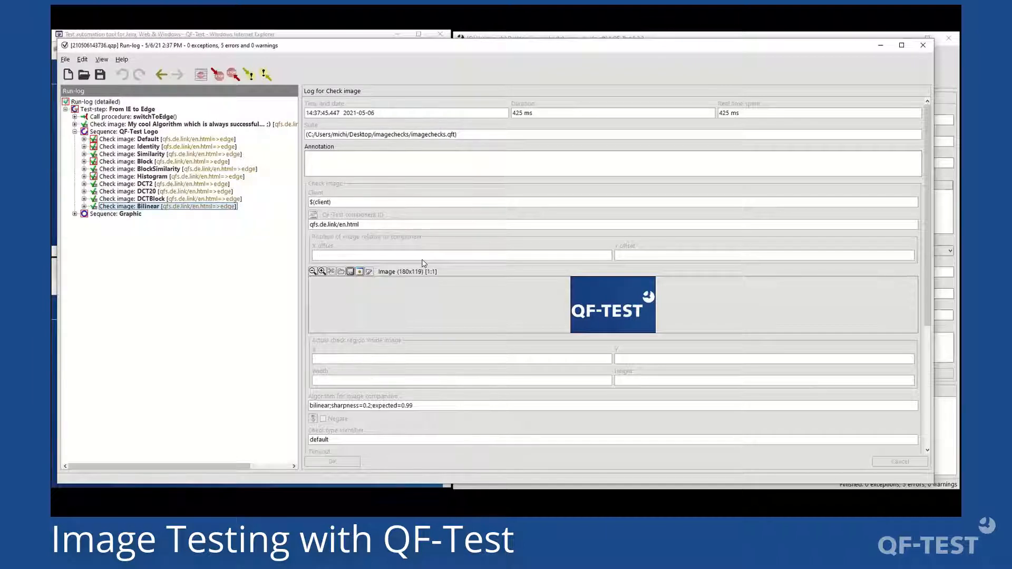
Step: Review the algorithm settings of all checks from Bilinear back up to Identity
key(Up)
key(Up)
key(Up)
key(Up)
key(Up)
key(Up)
key(Up)
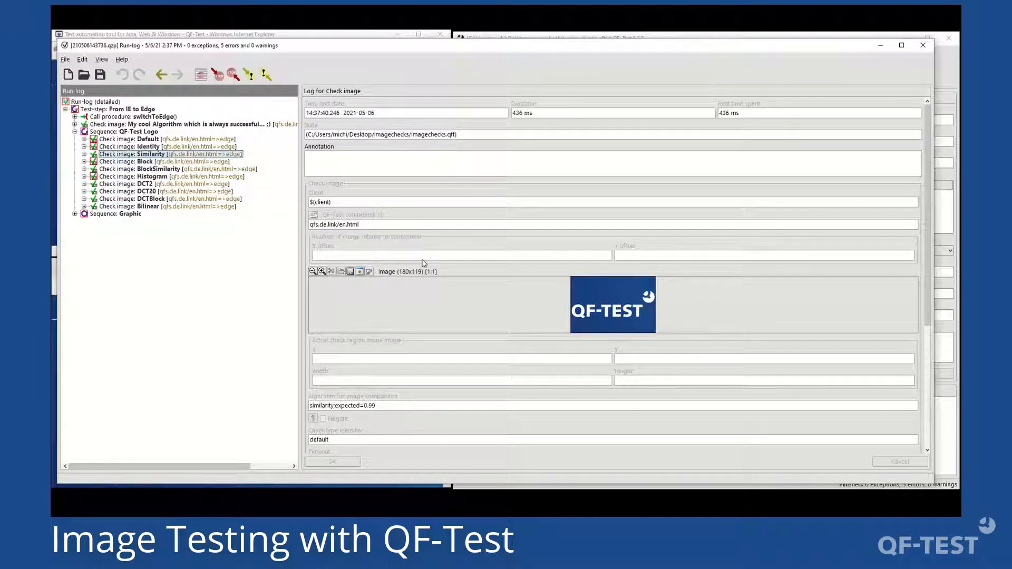
key(Up)
key(Down)
key(Up)
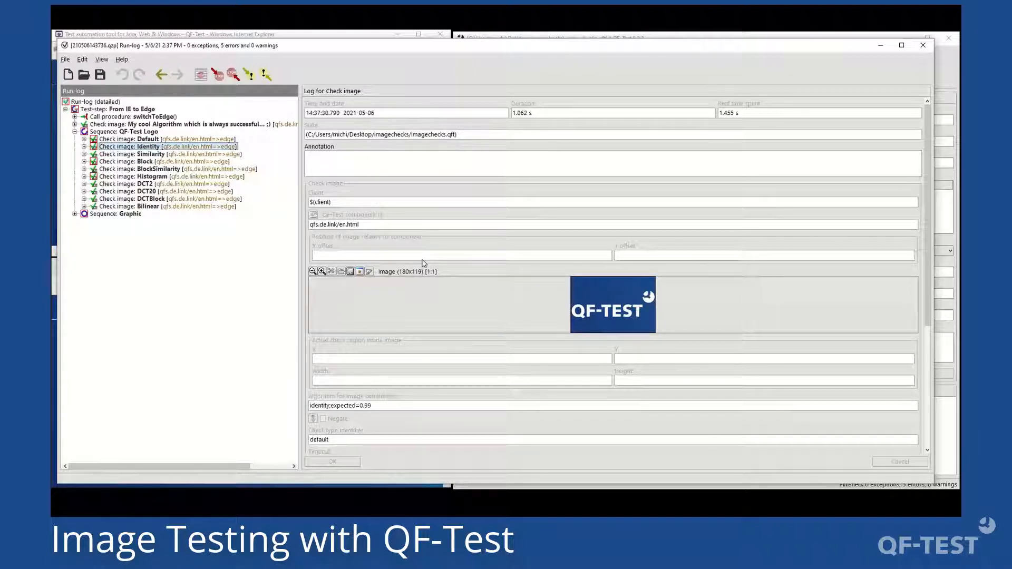
Step: Collapse the QF-Test Logo sequence, expand the Graphic sequence, and view the details of its Default check
key(Left)
key(Left)
key(Down)
key(Right)
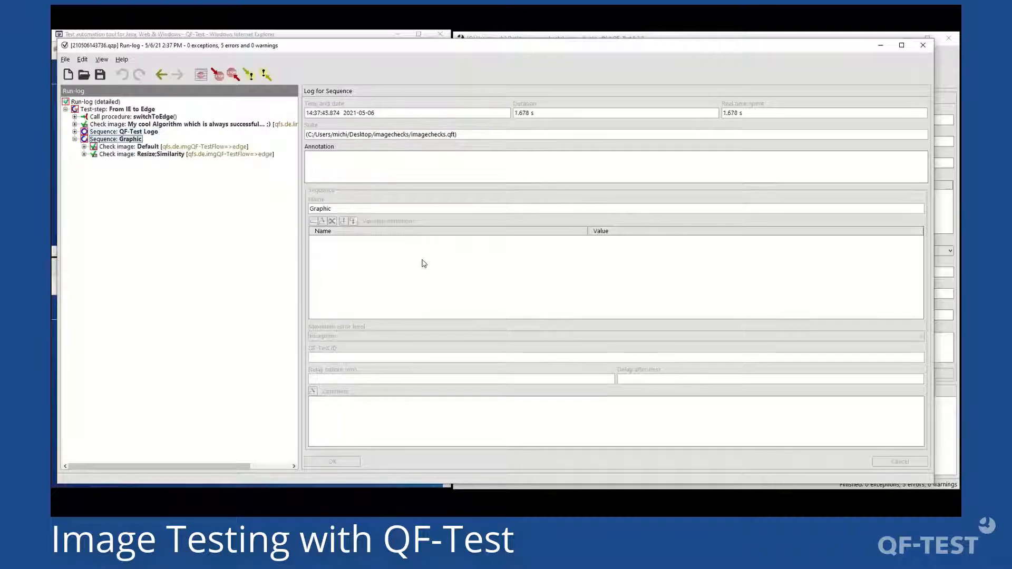
key(Down)
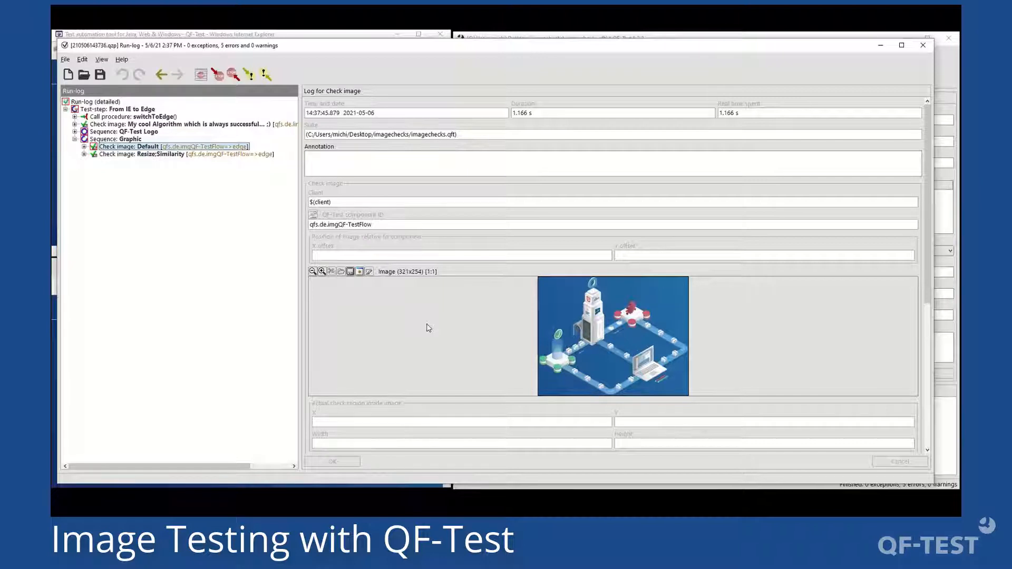
Step: Expand the Resize;Similarity check and highlight the resize=true option in its image comparison algorithm
key(Down)
key(Right)
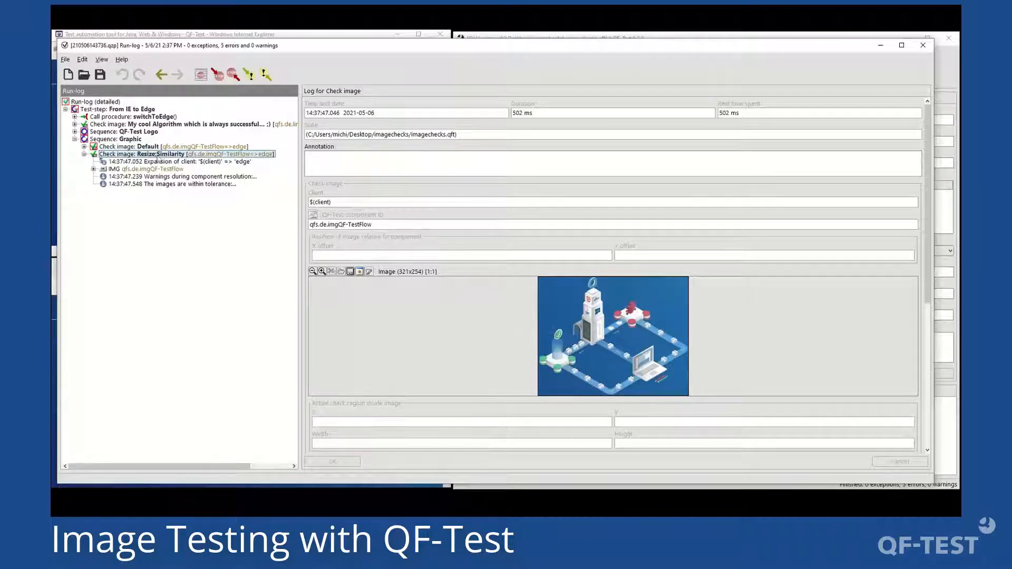
scroll(399, 324, down, 3)
click(342, 333)
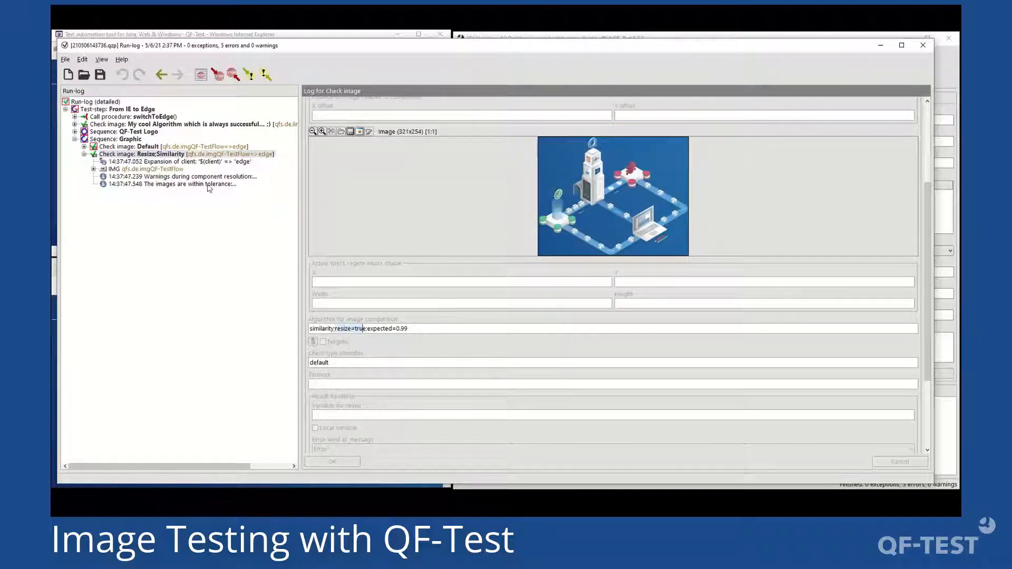
Step: Examine the Resize;Similarity check's result entry, highlight the probability reached, and close the run-log
click(137, 186)
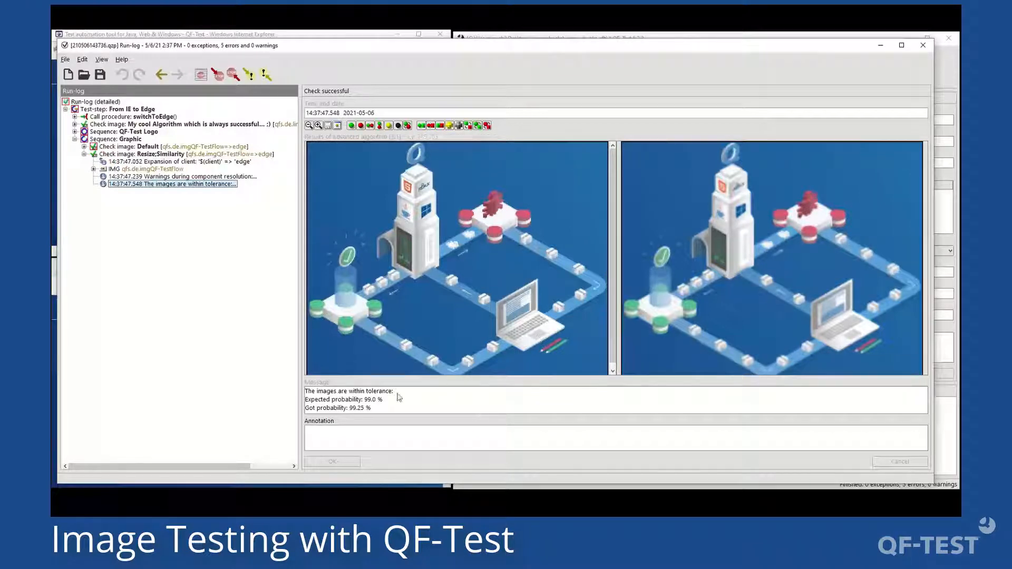
drag(373, 409, 351, 411)
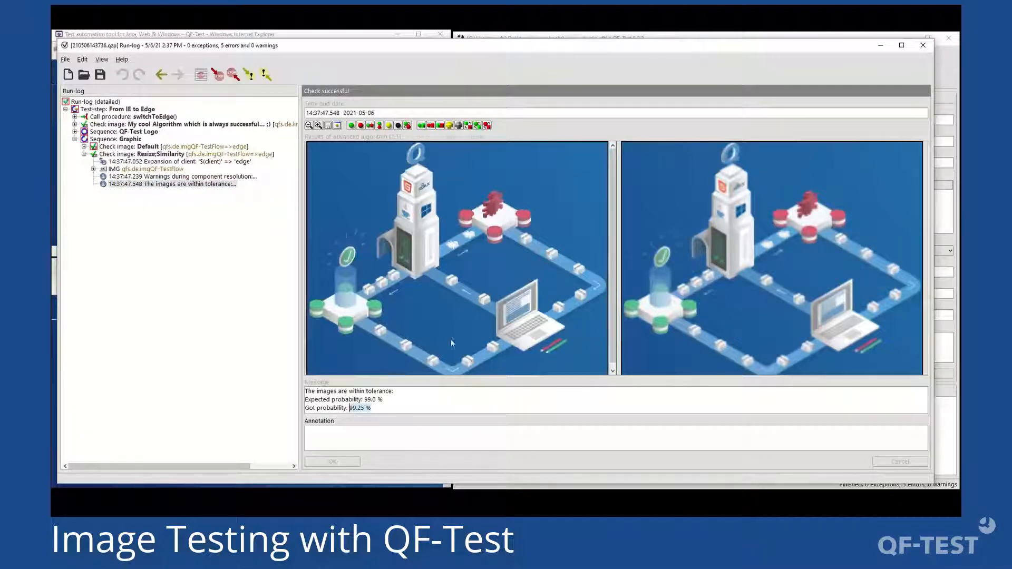
click(922, 47)
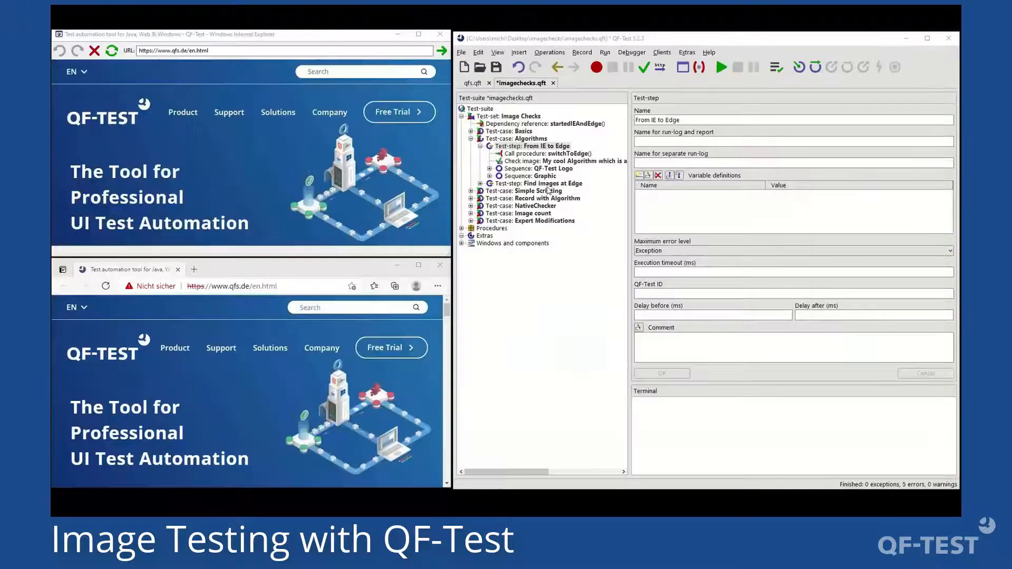
Step: Collapse the From IE to Edge test-step, expand Find images at Edge, and run it
double_click(533, 146)
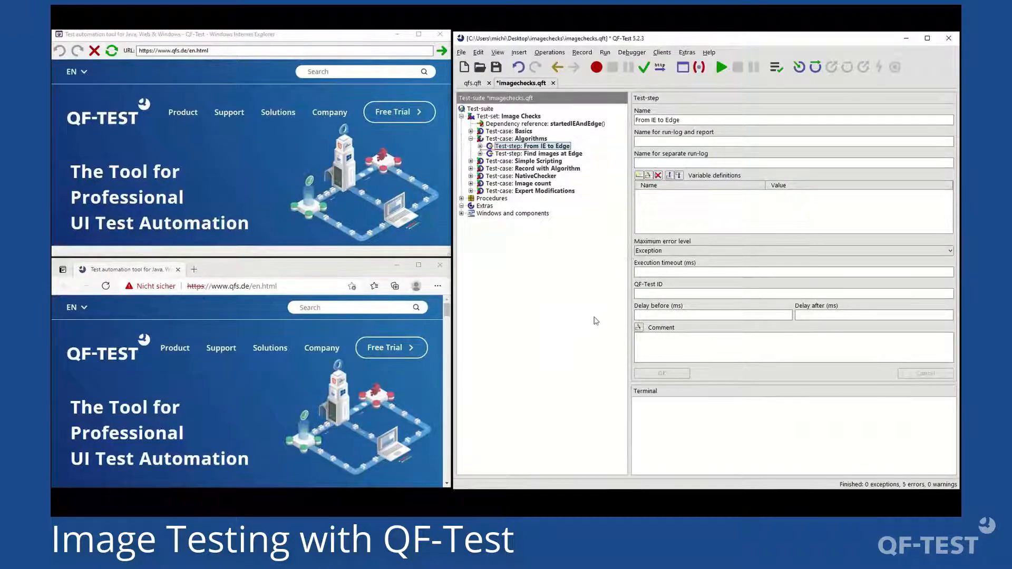
key(Down)
key(Right)
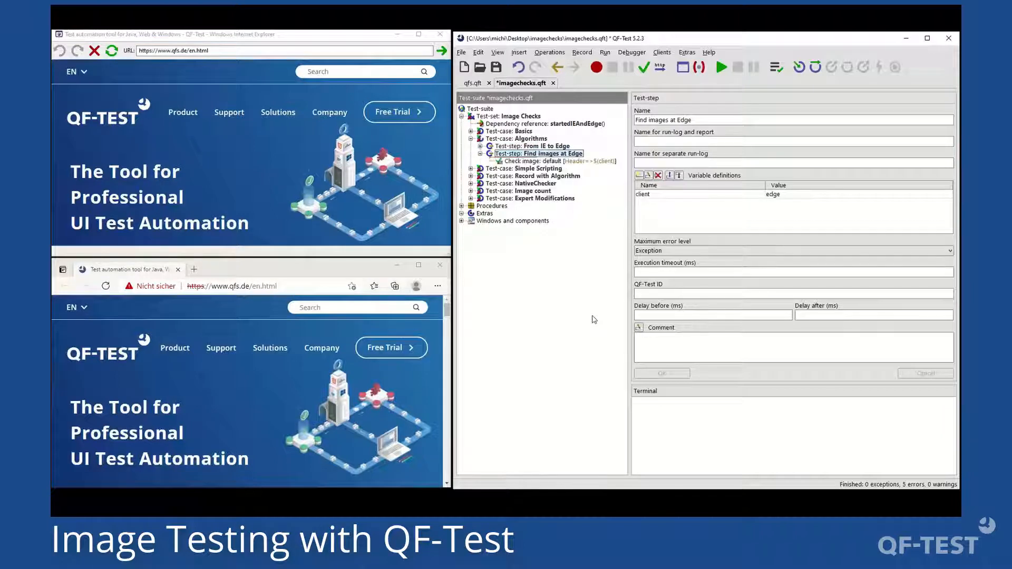
click(719, 70)
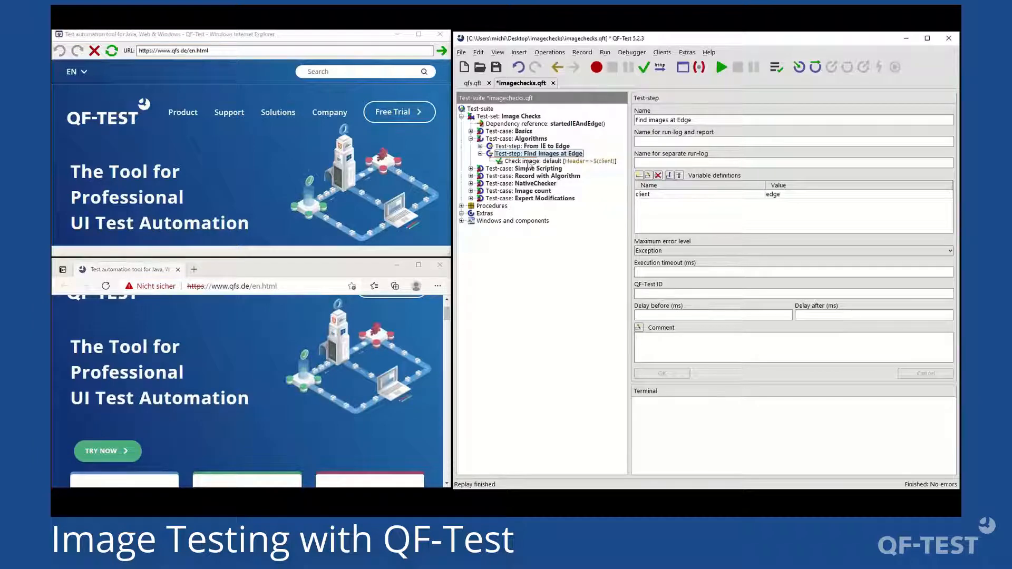
Step: Open the run-log of the latest run and highlight the find option in the default check's image comparison algorithm
click(776, 68)
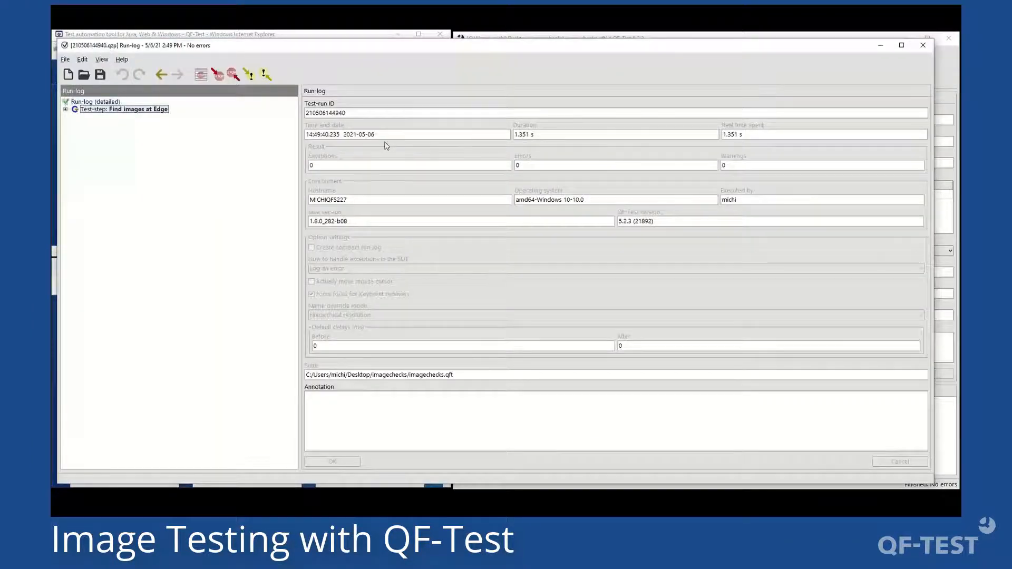
key(Down)
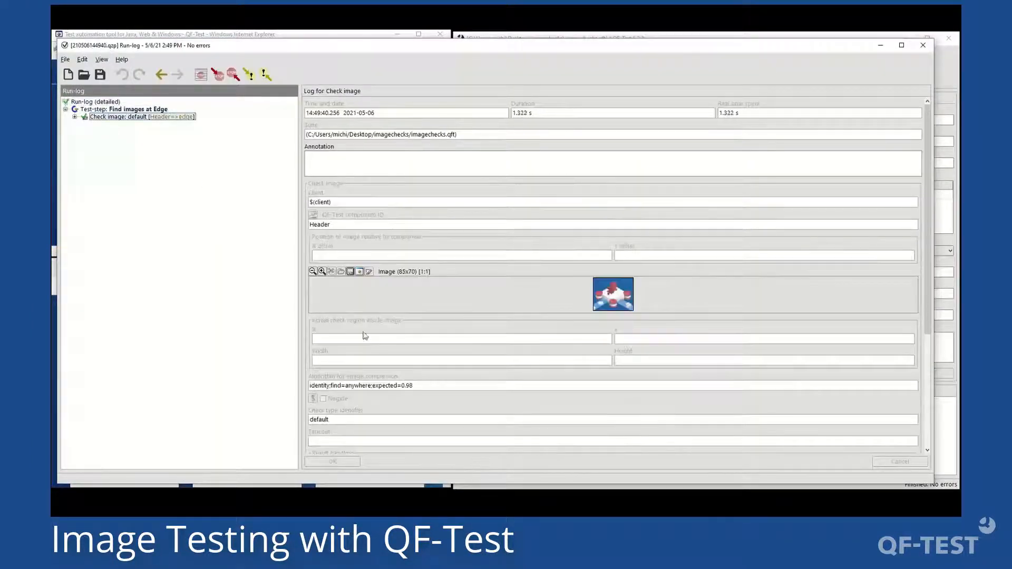
click(334, 386)
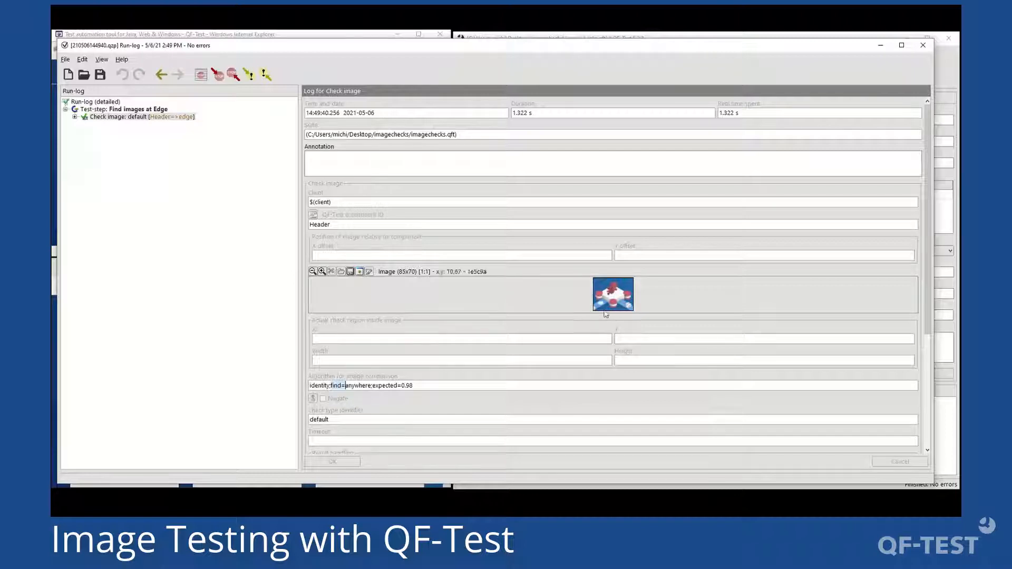
Step: Expand the default check, inspect the framed graphic in its result images, highlight the probability reached, and close the run-log
double_click(143, 117)
click(113, 139)
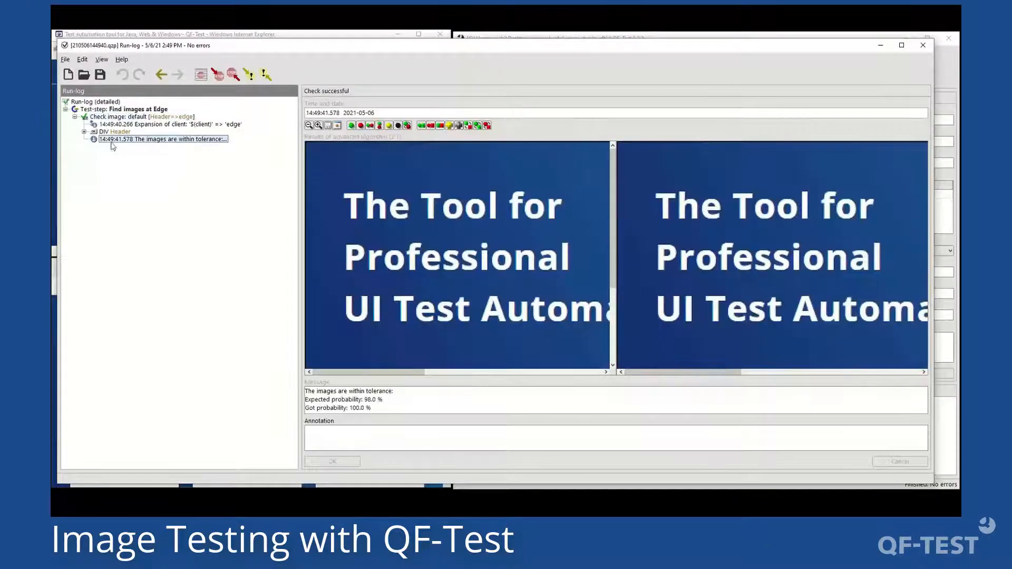
click(309, 125)
click(309, 126)
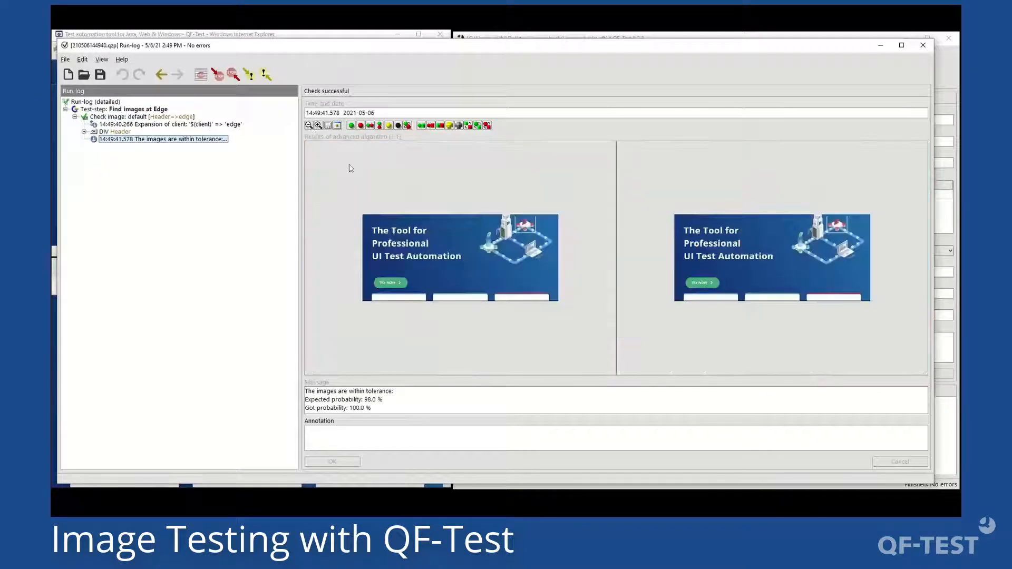
click(318, 126)
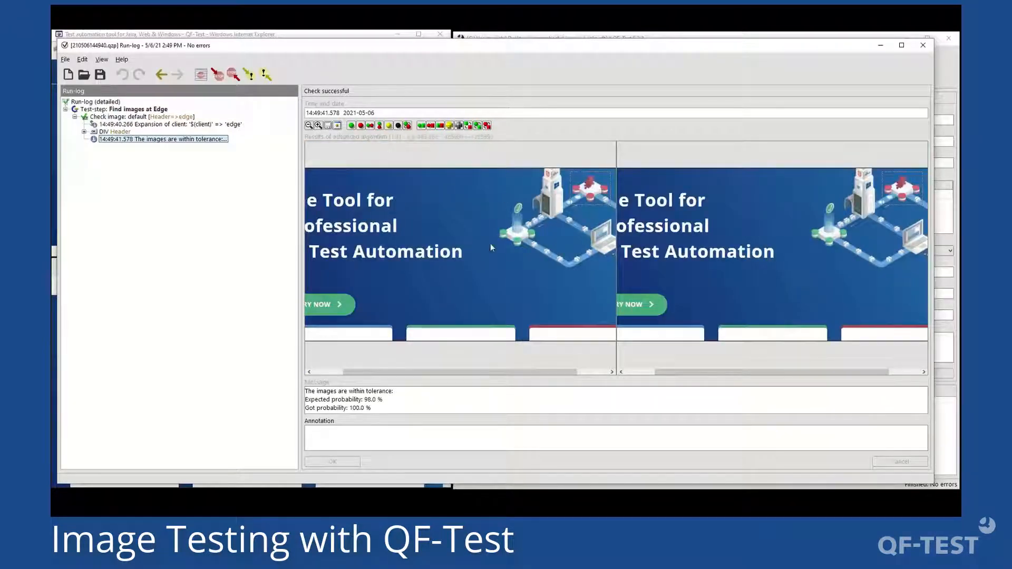
drag(566, 372, 590, 372)
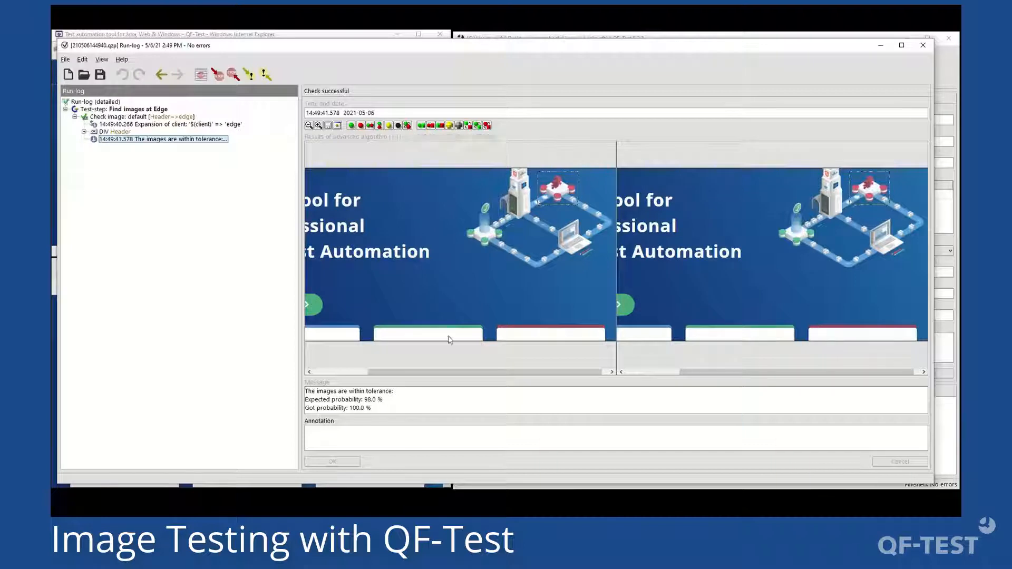
drag(385, 408, 349, 408)
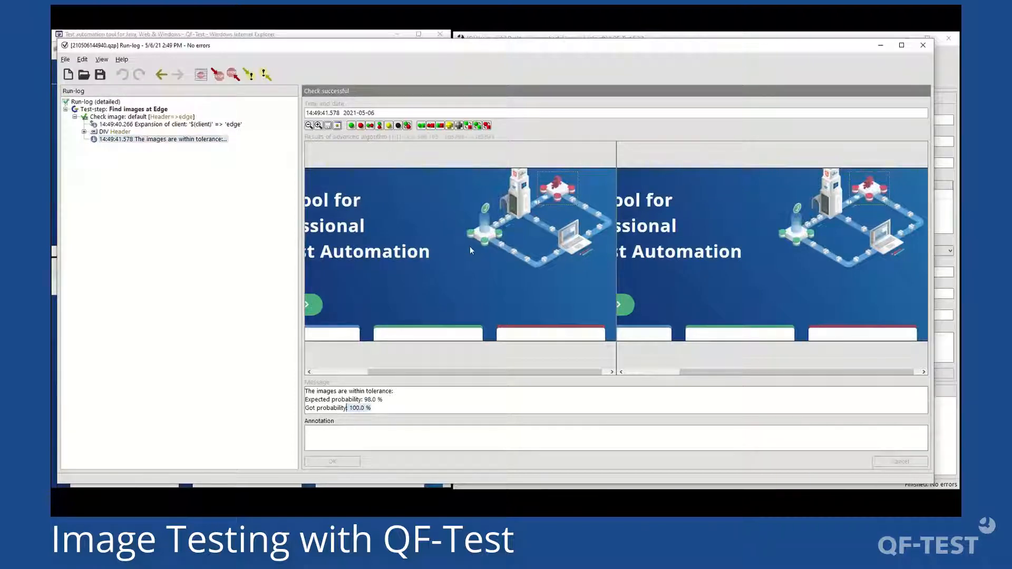
click(927, 47)
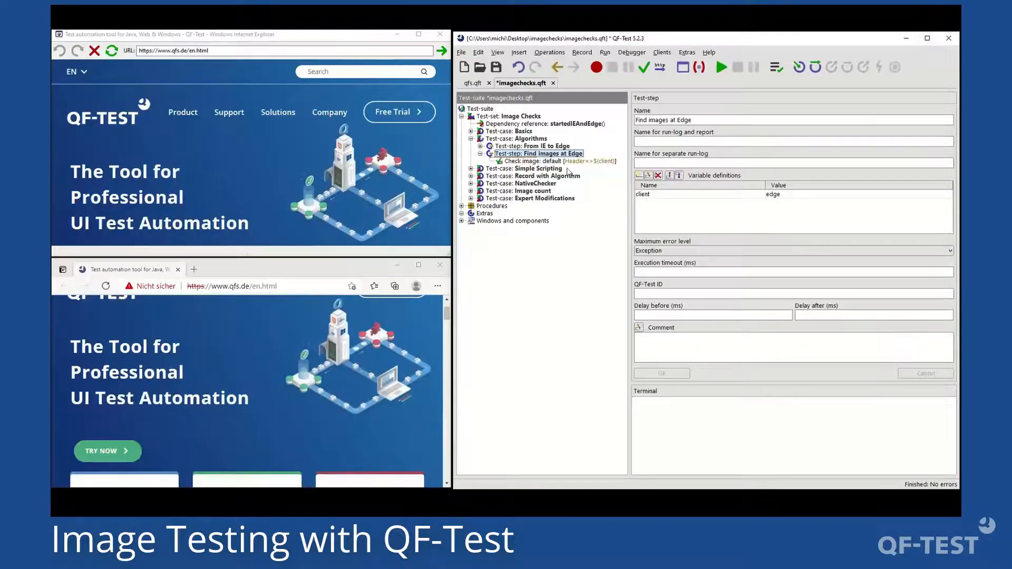
Step: Collapse the Algorithms test-case, expand Simple Scripting with its Edge test-step, and run the Edge test-step
key(Left)
key(Left)
key(Left)
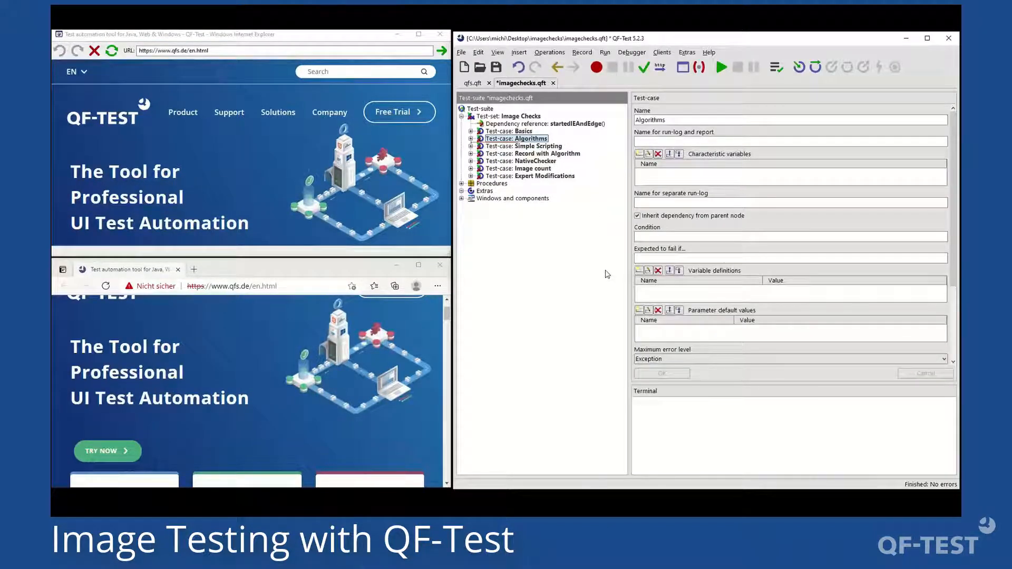
key(Down)
key(Right)
key(Down)
key(Right)
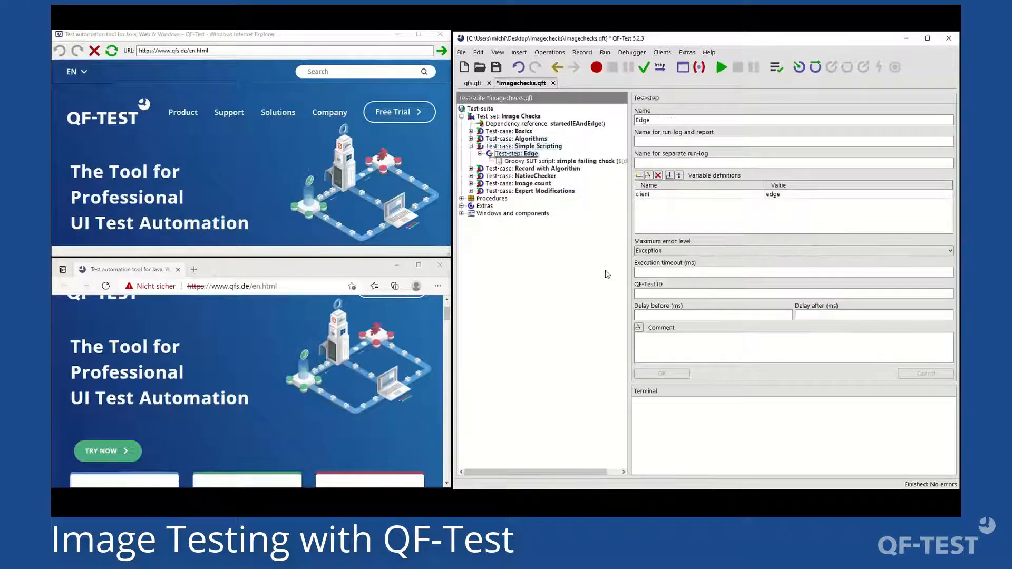
key(Return)
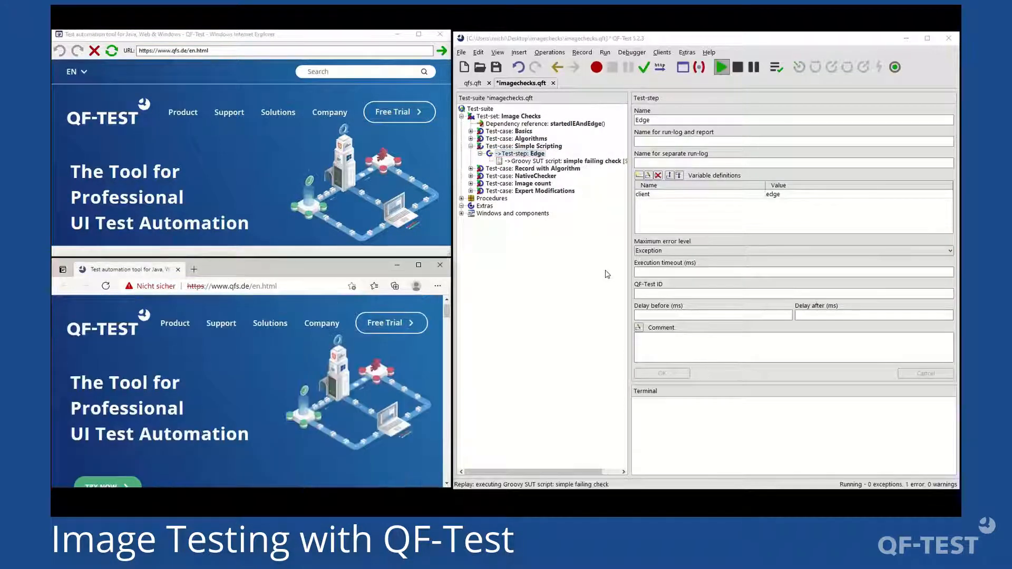
Step: View the simple failing check script and highlight its ImageWrapper import and definition lines
key(Return)
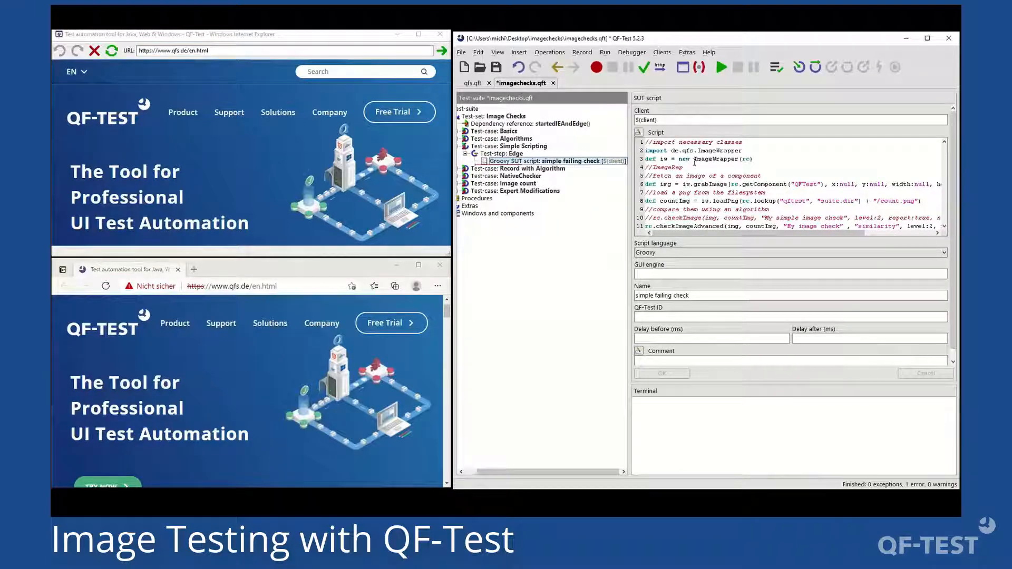
click(696, 158)
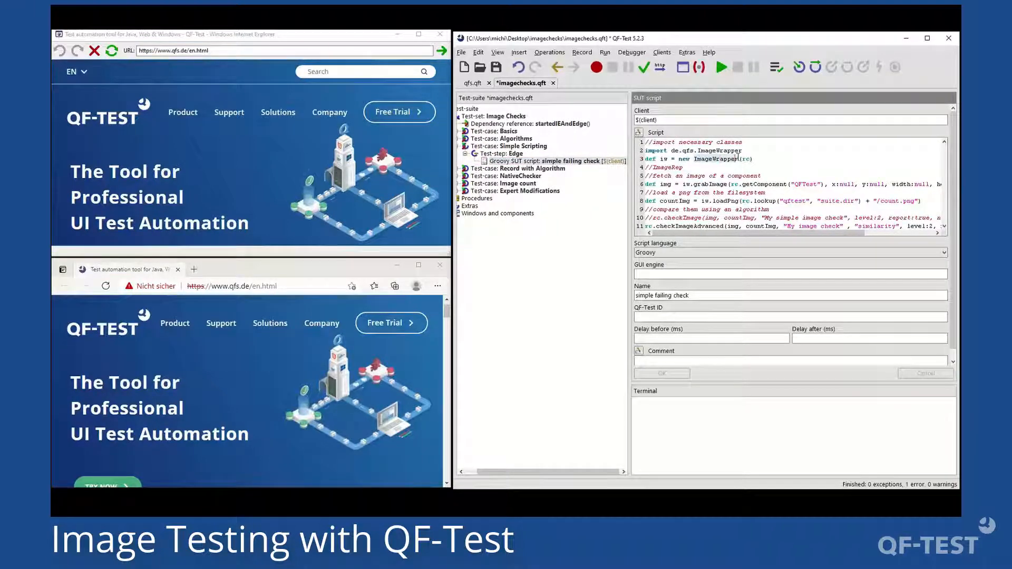
click(642, 152)
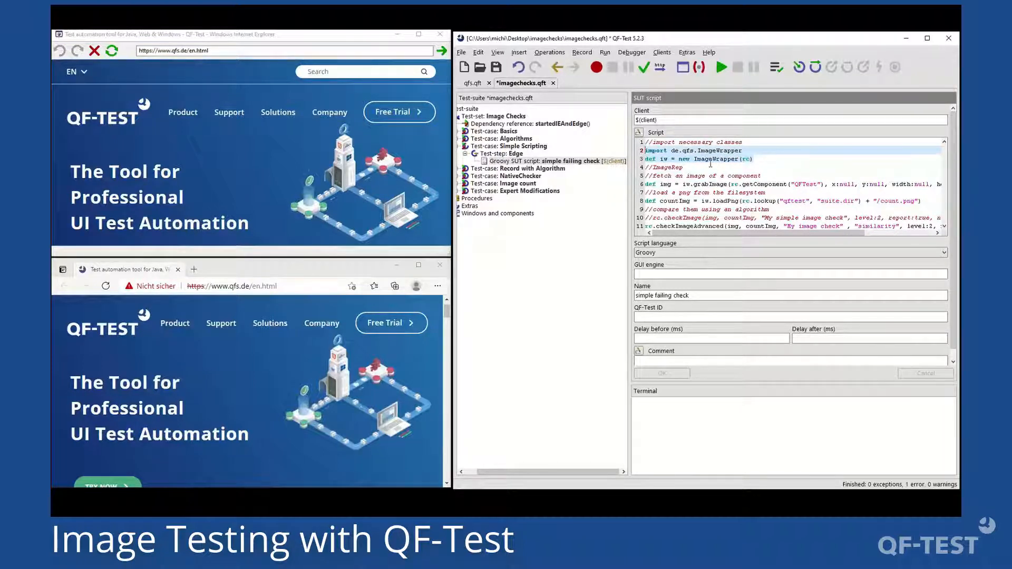
click(775, 160)
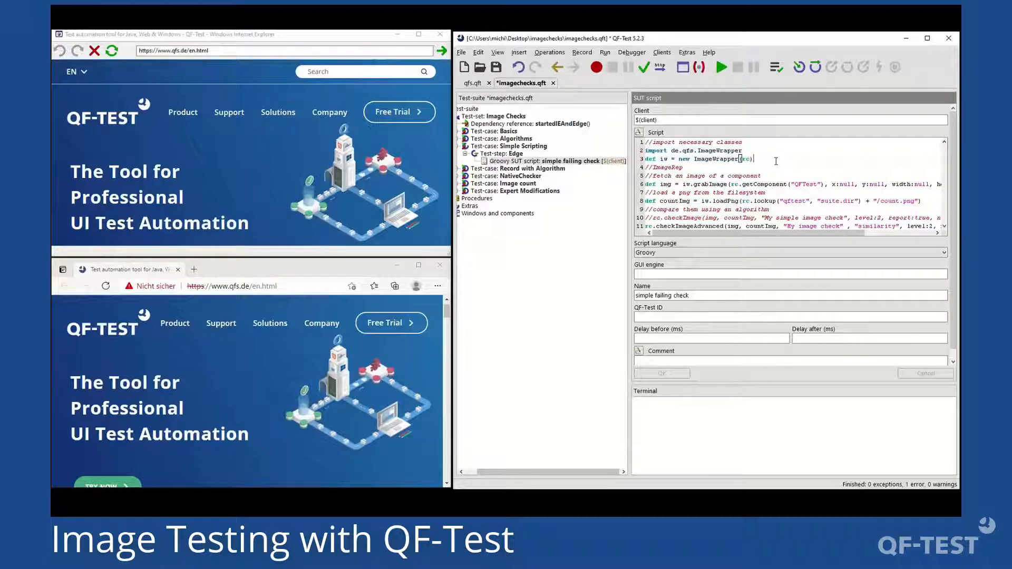
Step: Enter iw. on a new line below the ImageWrapper definition, browse the suggested methods through savePng, and delete the entry again
key(Return)
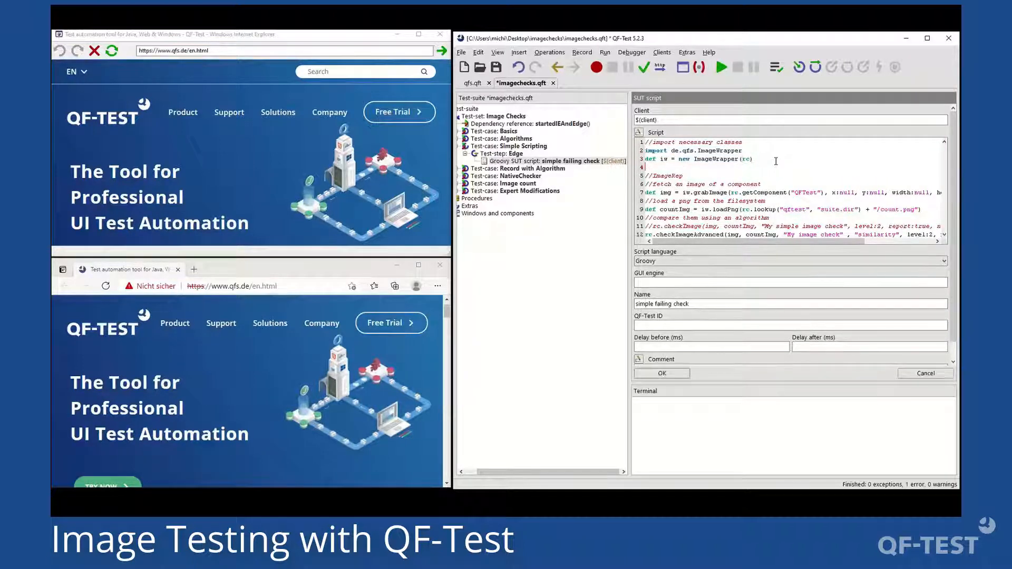
text(iw.)
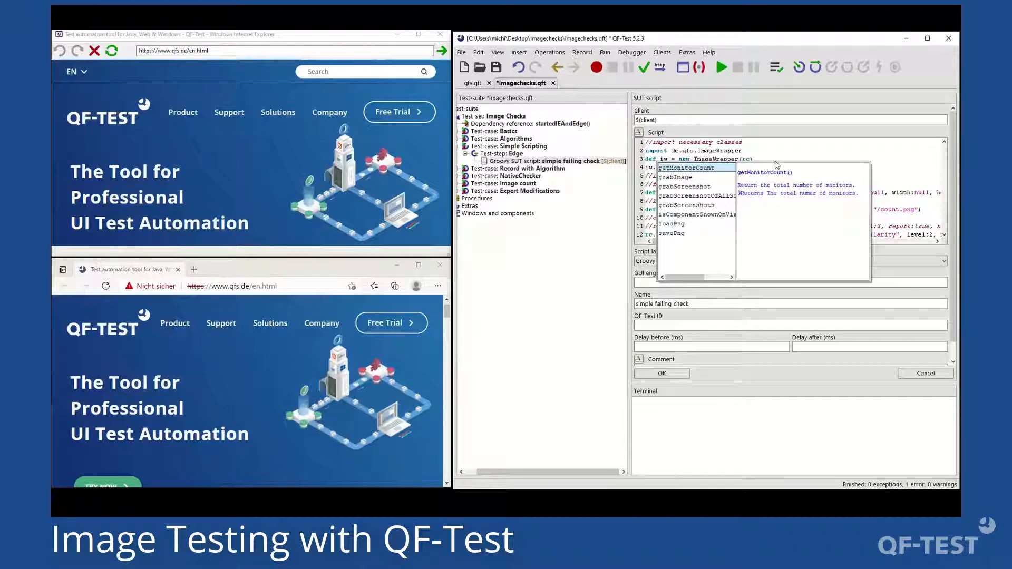
key(Down)
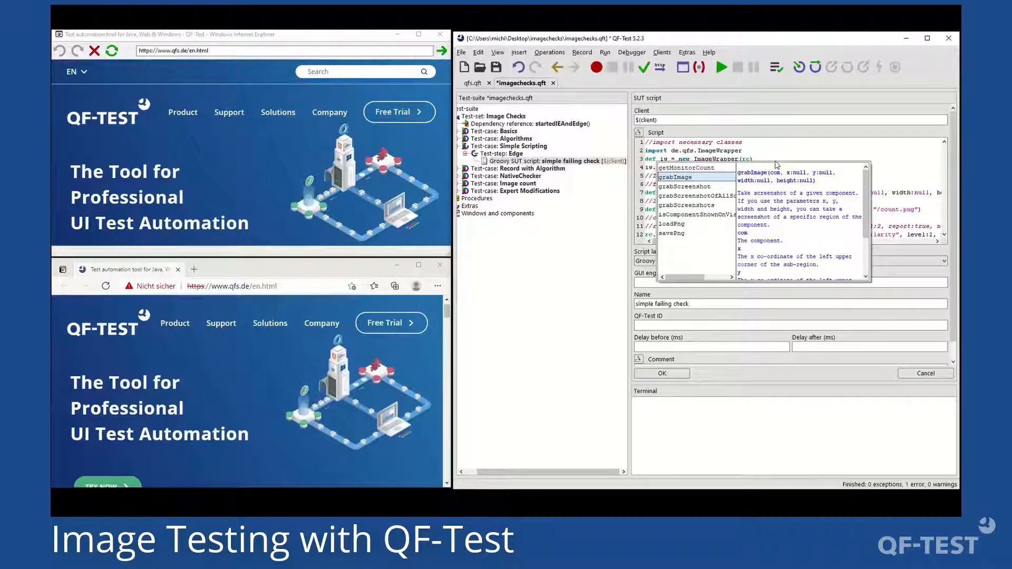
key(Down)
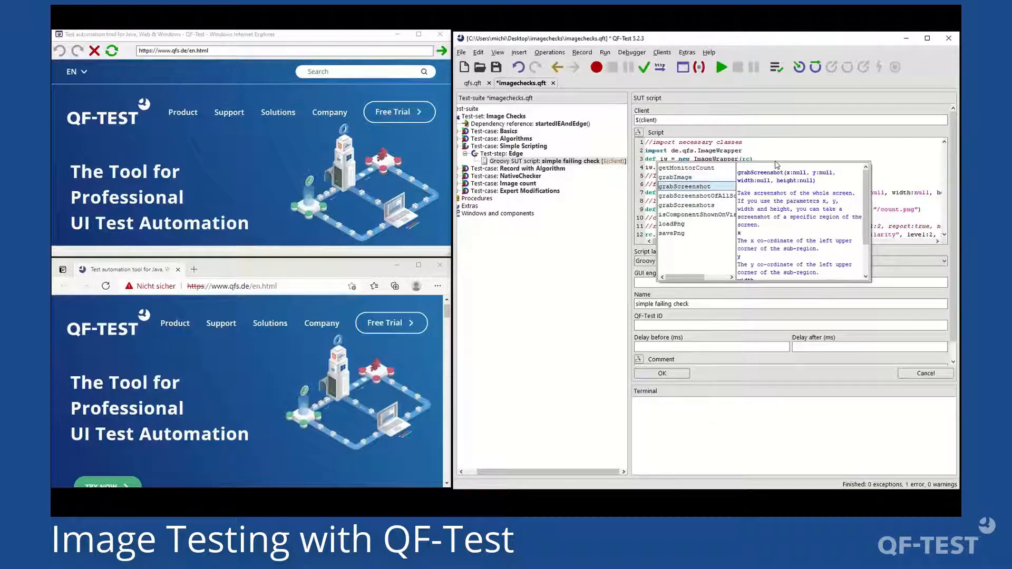
key(Down)
key(Down)
key(Down)
key(Down)
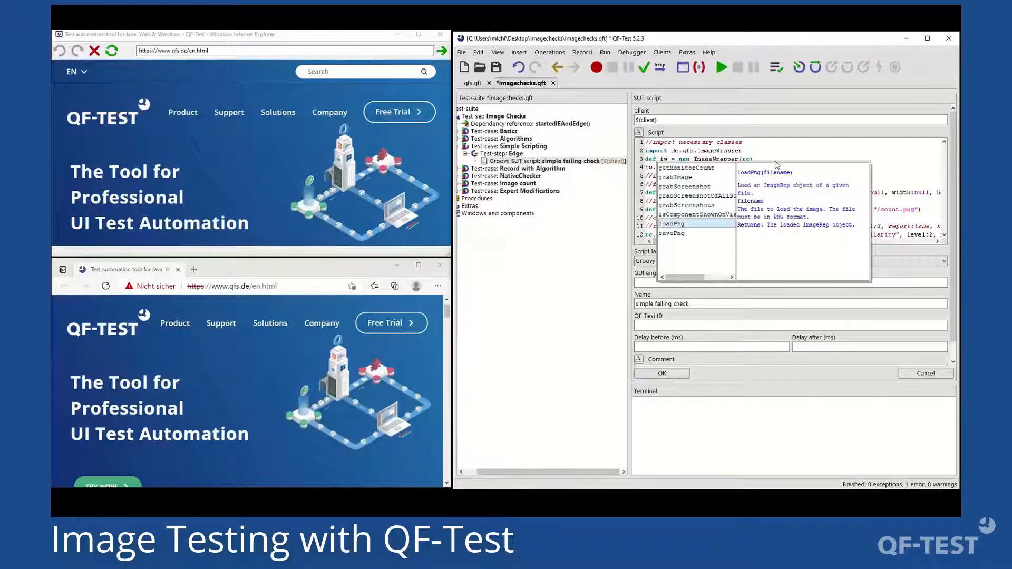
key(Down)
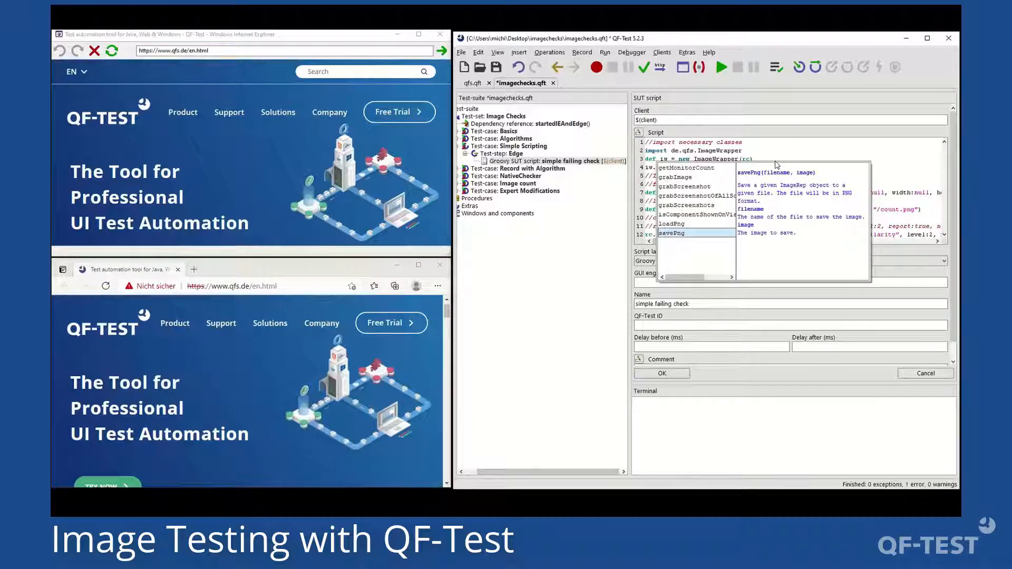
key(Escape)
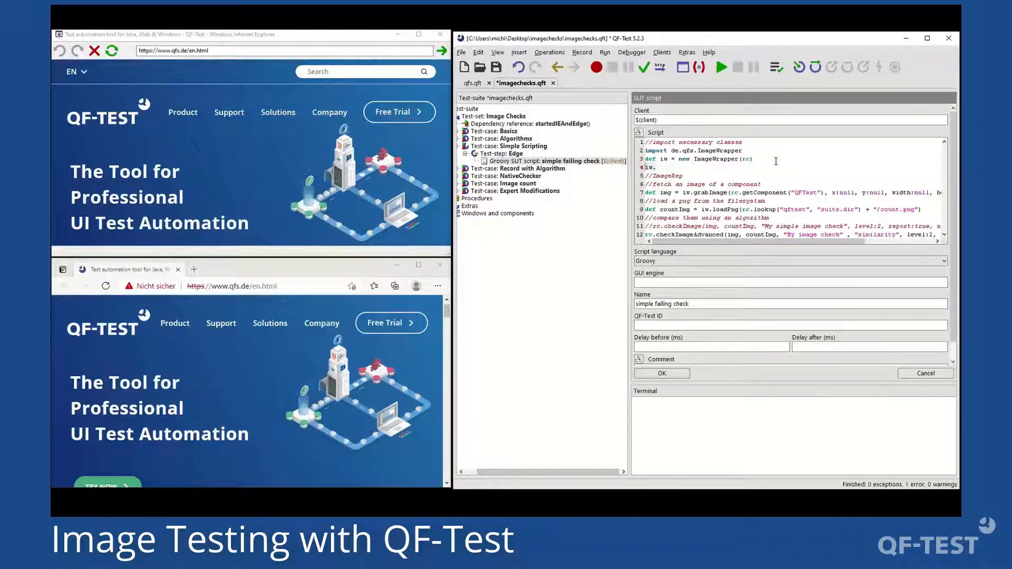
key(BackSpace)
key(BackSpace)
key(BackSpace)
Step: Highlight the grabImage component, the loadPng call and the checkImageAdvanced arguments in the script, and discard the script changes
click(708, 192)
drag(824, 193, 733, 194)
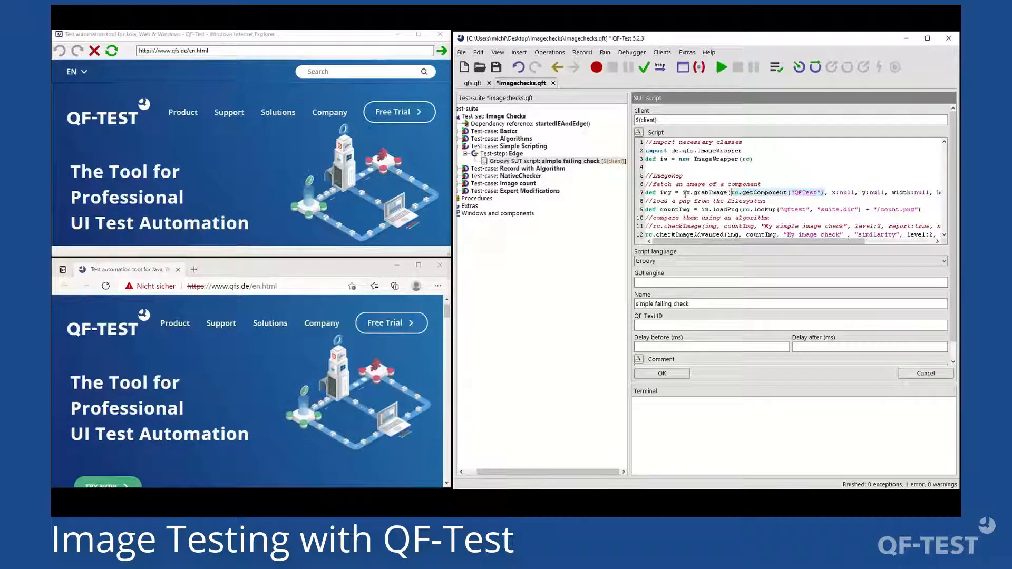
click(644, 193)
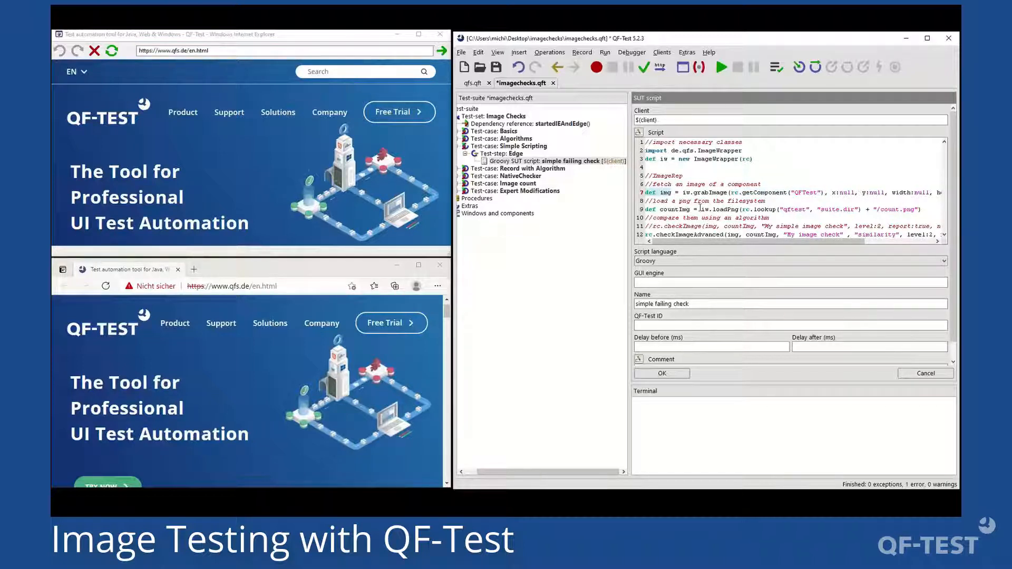
drag(702, 209, 911, 210)
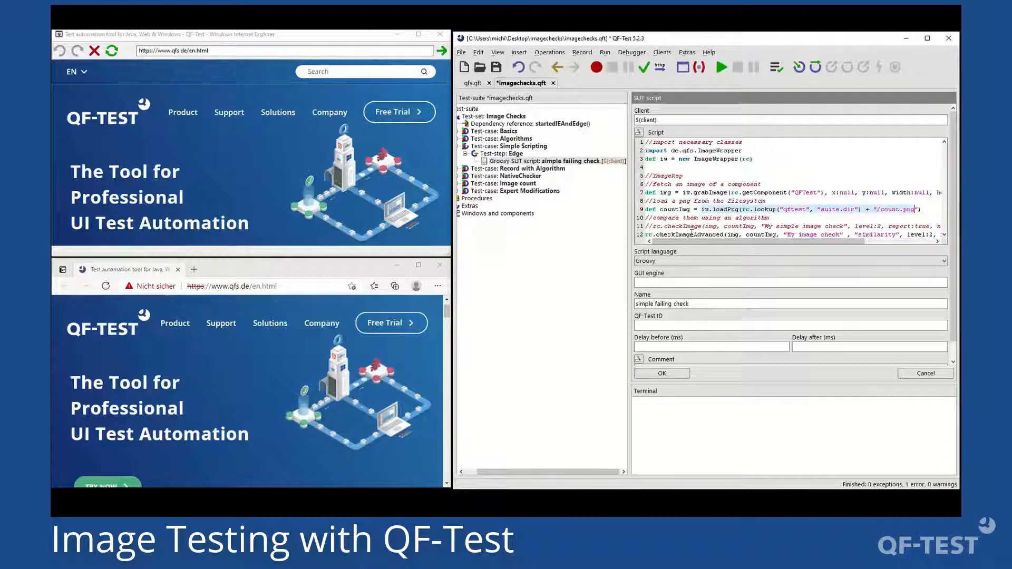
click(729, 234)
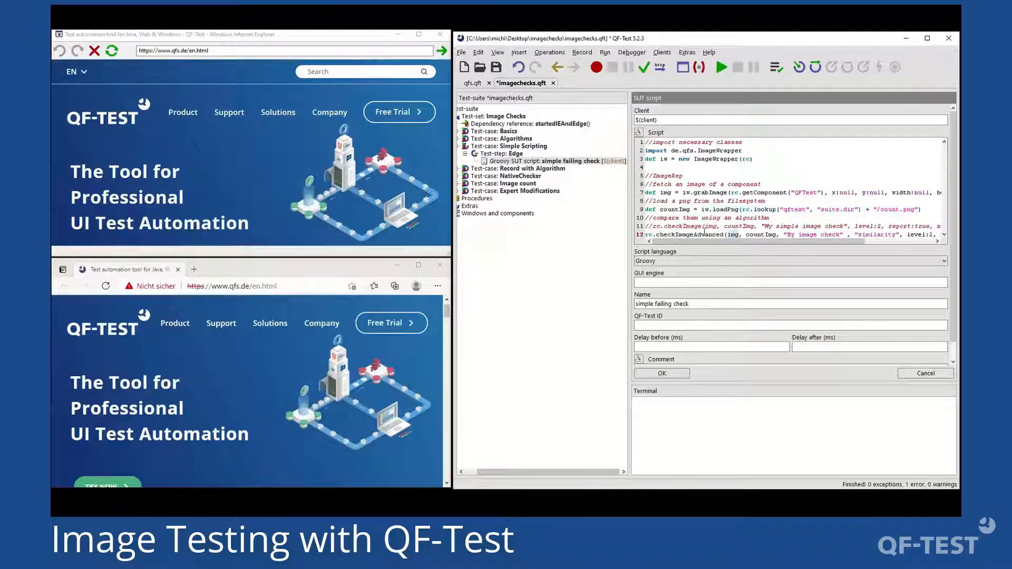
double_click(764, 236)
click(859, 235)
click(903, 374)
click(764, 274)
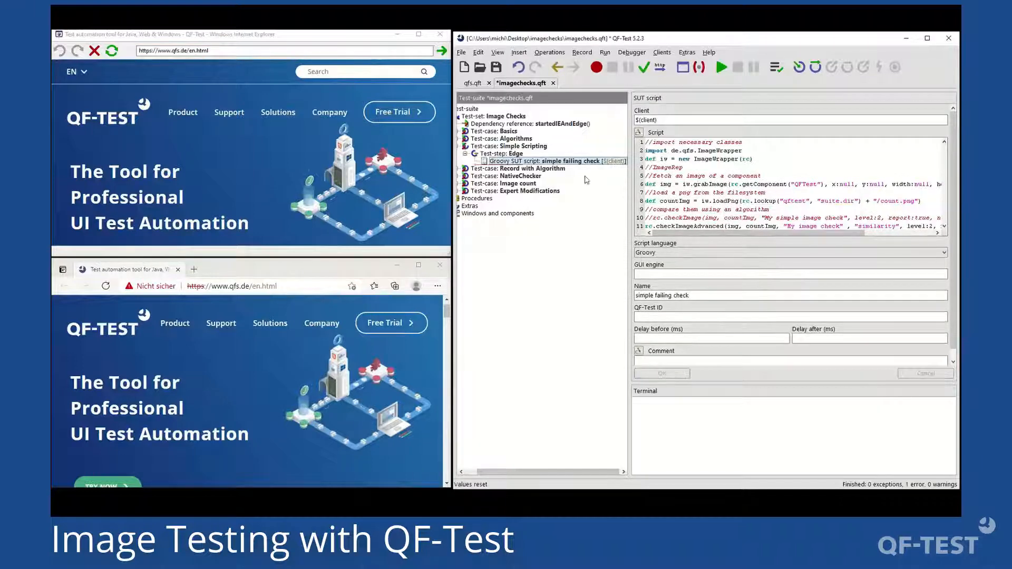
Step: Return to the Edge test-step in the Simple Scripting test-case and keep it expanded
key(Left)
key(Left)
key(Right)
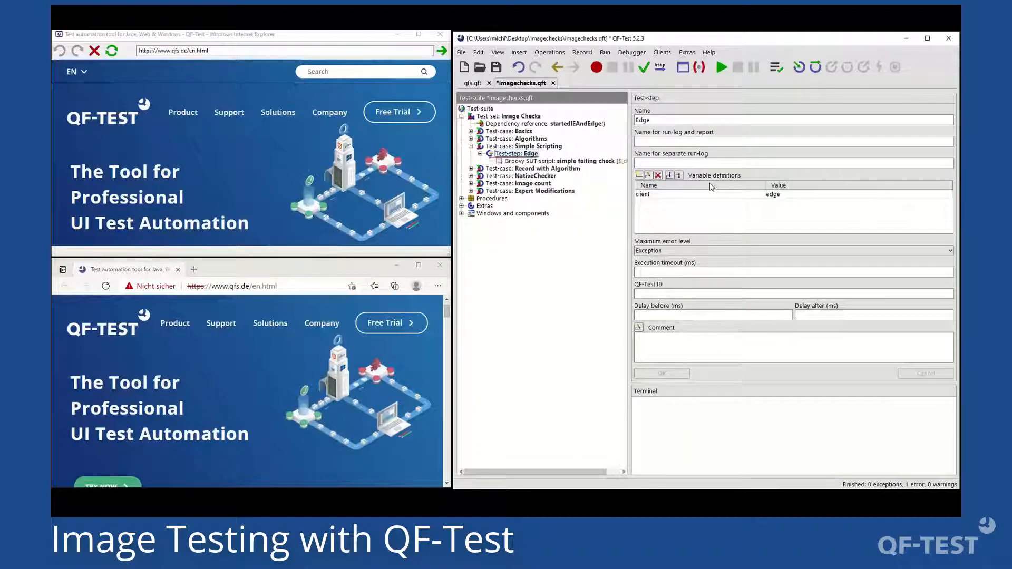
Step: Replace def with ImageRep as the type of img in the simple failing check script, apply it, and collapse the Simple Scripting test-case
key(Down)
double_click(741, 152)
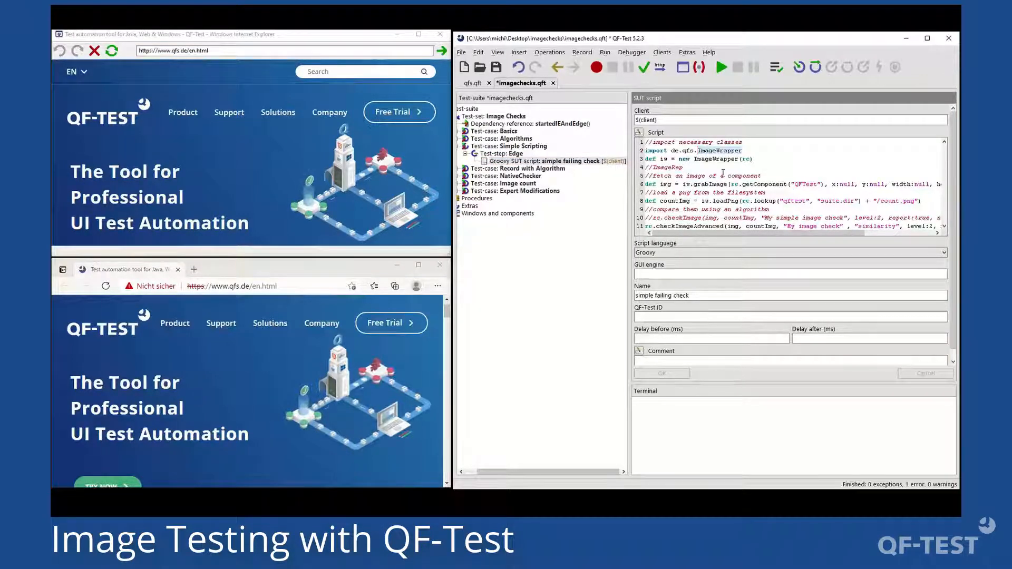
click(683, 182)
key(shift+Left)
key(shift+Left)
key(shift+Left)
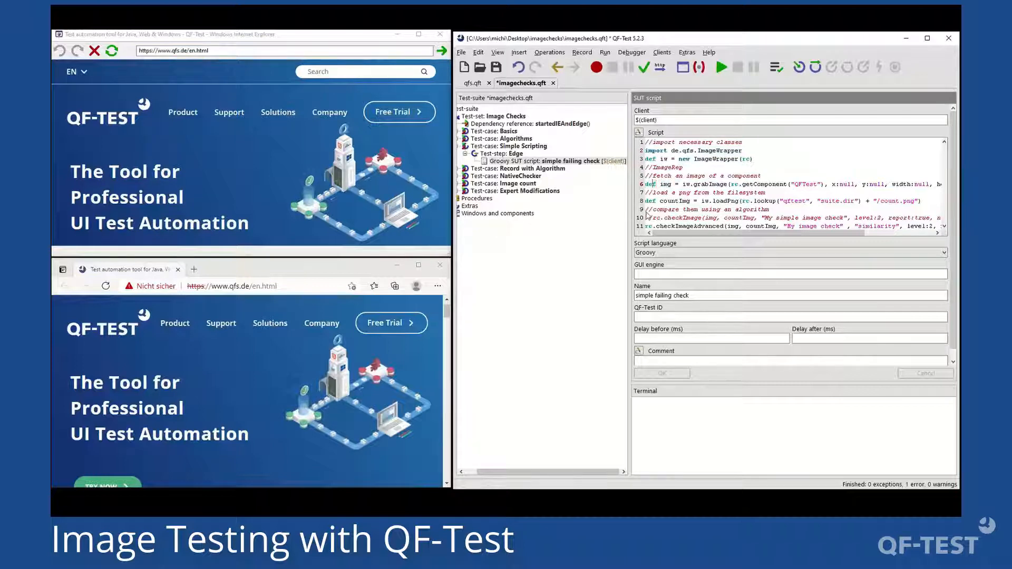
text(ImageRep)
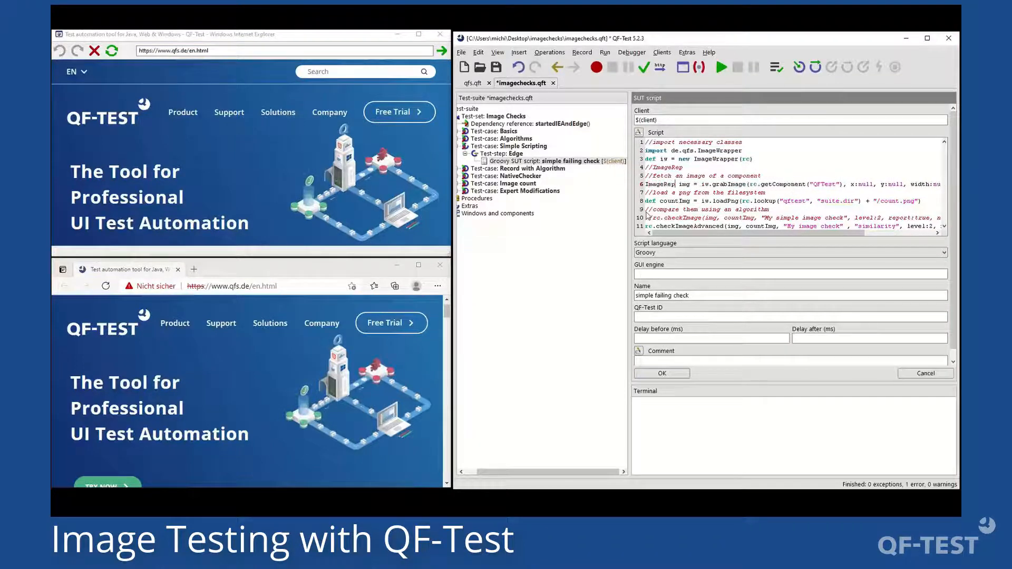
key(ctrl+Return)
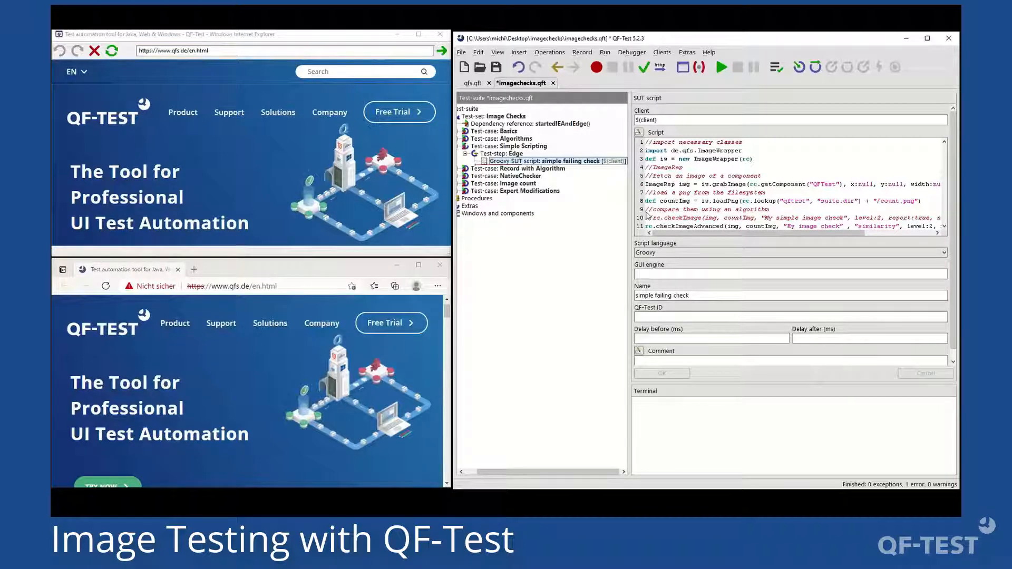
key(Left)
key(Left)
key(Left)
key(Left)
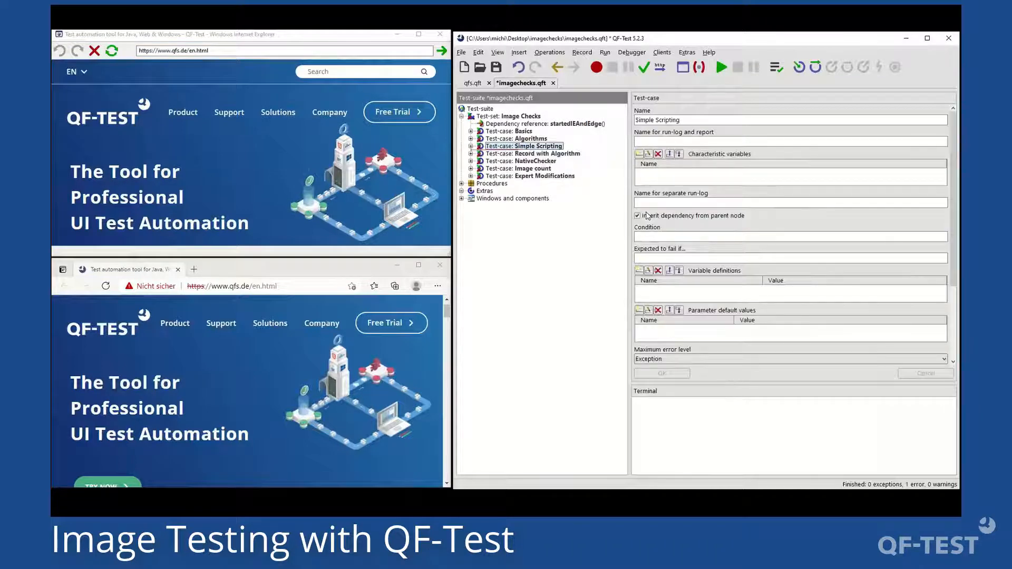
Step: Record an image check of the QF-TEST logo in the Internet Explorer window and stop the recording
click(646, 70)
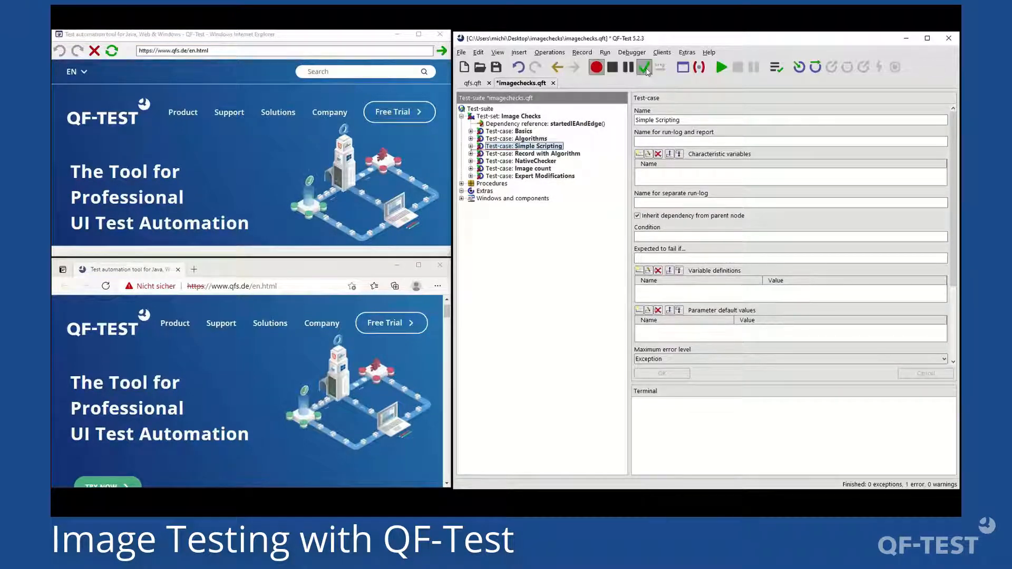
right_click(107, 122)
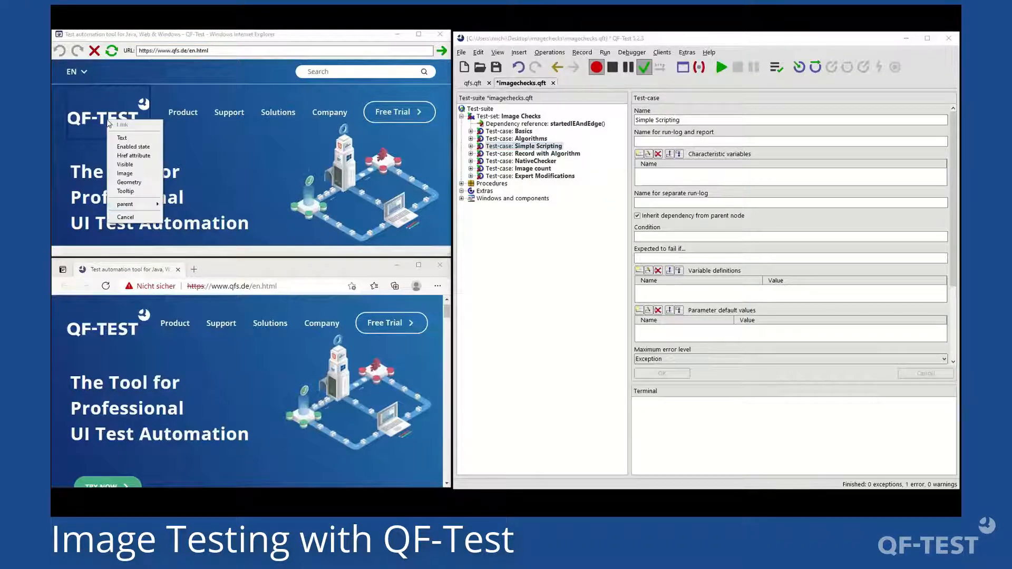
click(127, 174)
click(612, 67)
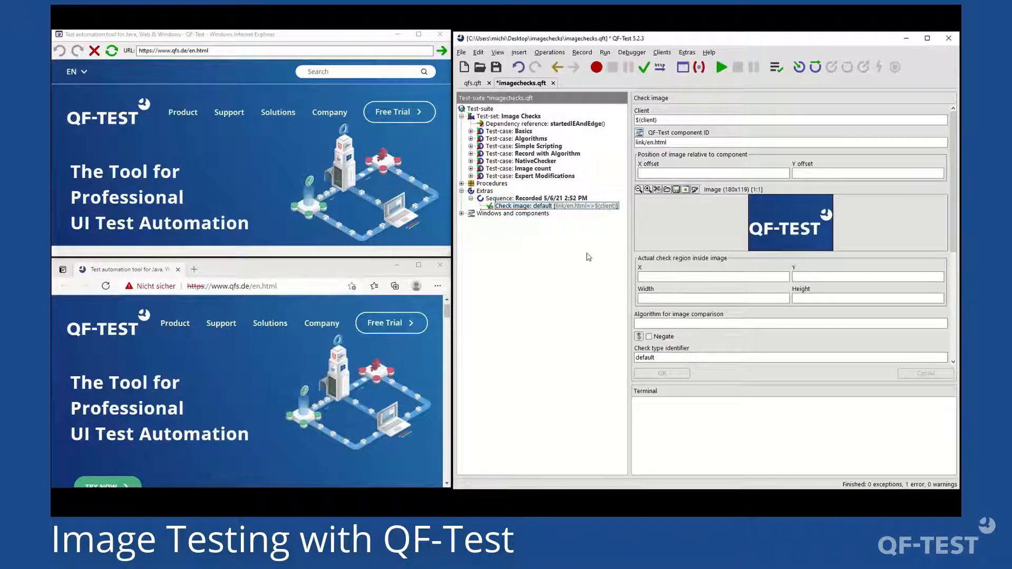
Step: Set the recorded image check's comparison algorithm to similarity;expected=0.99 and apply the change
click(667, 324)
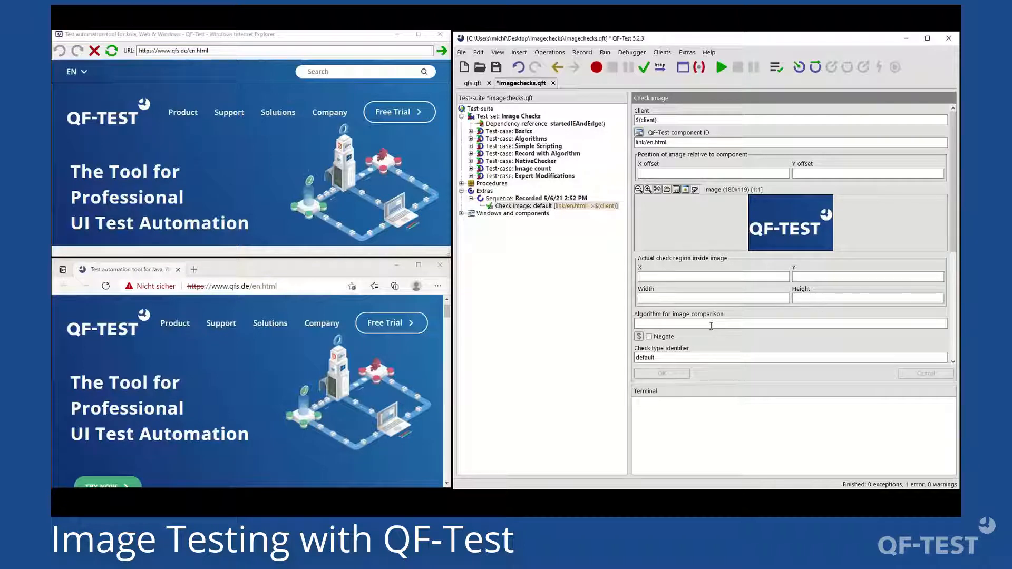
text(simi)
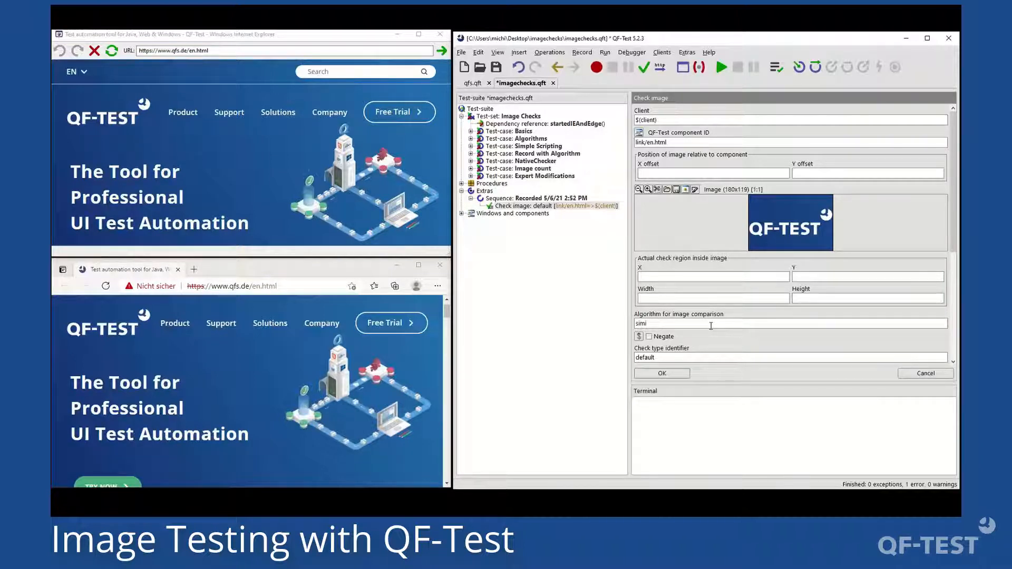
key(BackSpace)
text(ilarity;expected=0.99)
key(Return)
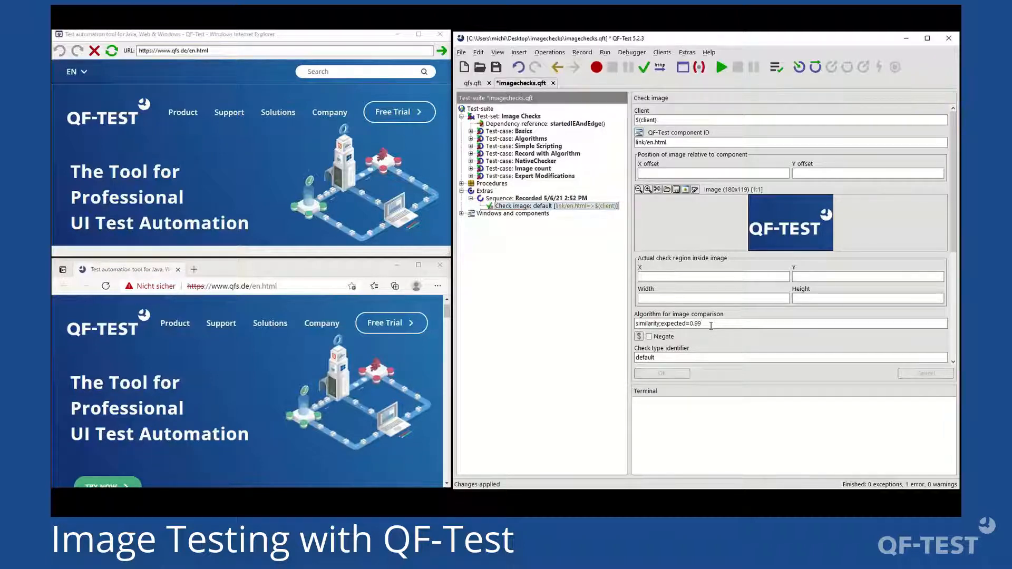
Step: Paste six copies of the image check into the recorded sequence and select the third check
key(ctrl+v)
key(ctrl+v)
key(ctrl+v)
key(ctrl+v)
key(ctrl+v)
key(ctrl+v)
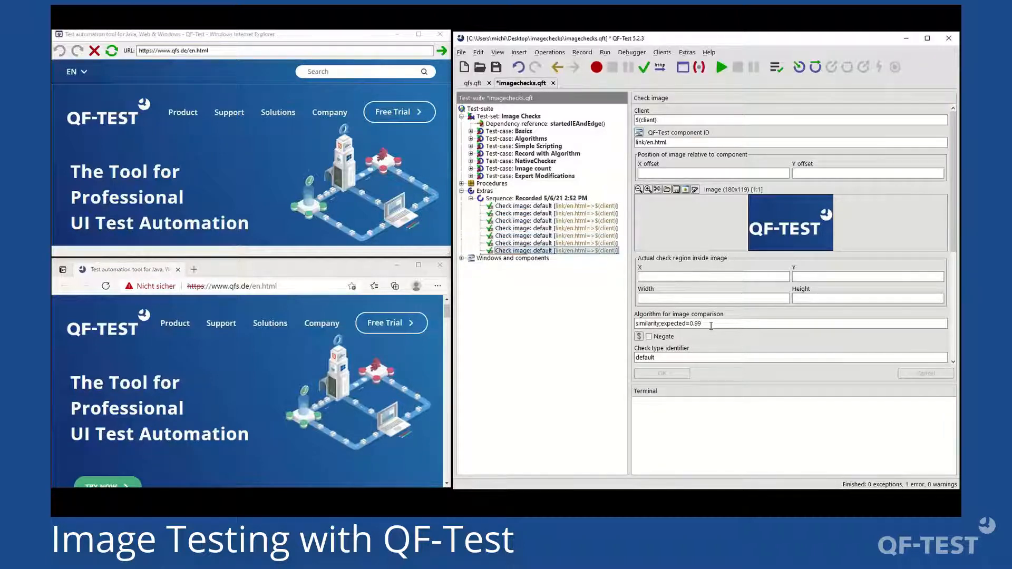
click(556, 221)
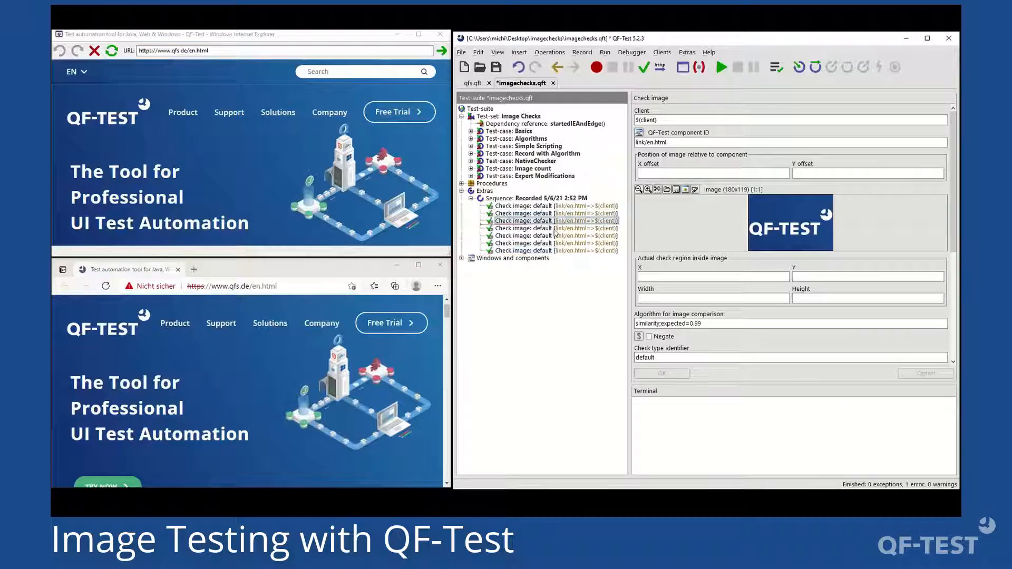
Step: Set the comparison algorithm of the fifth image check to the variable $(myAlgorithm) and apply it
click(556, 236)
click(716, 322)
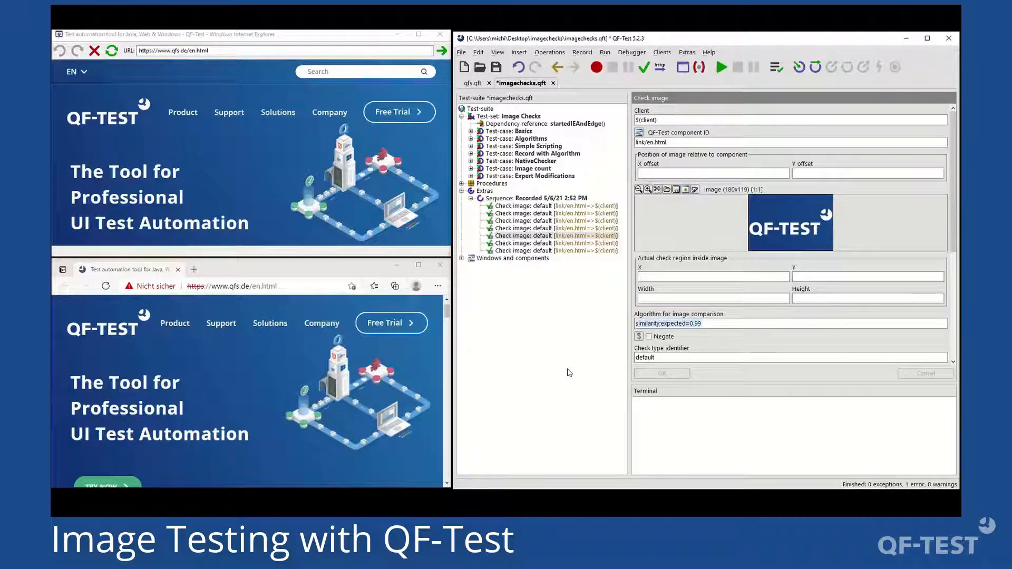
text($()
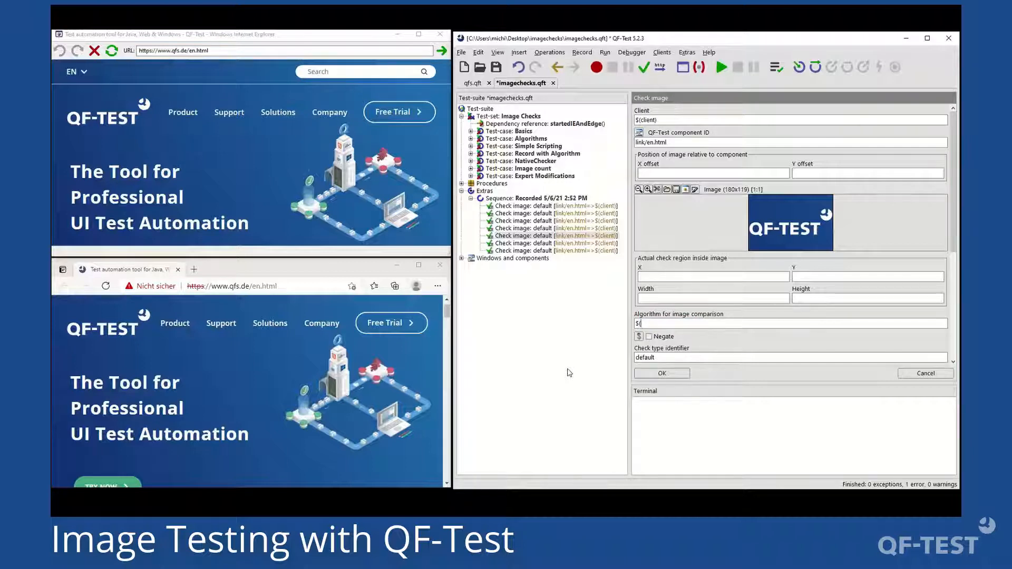
text(myAlgorithm))
key(Return)
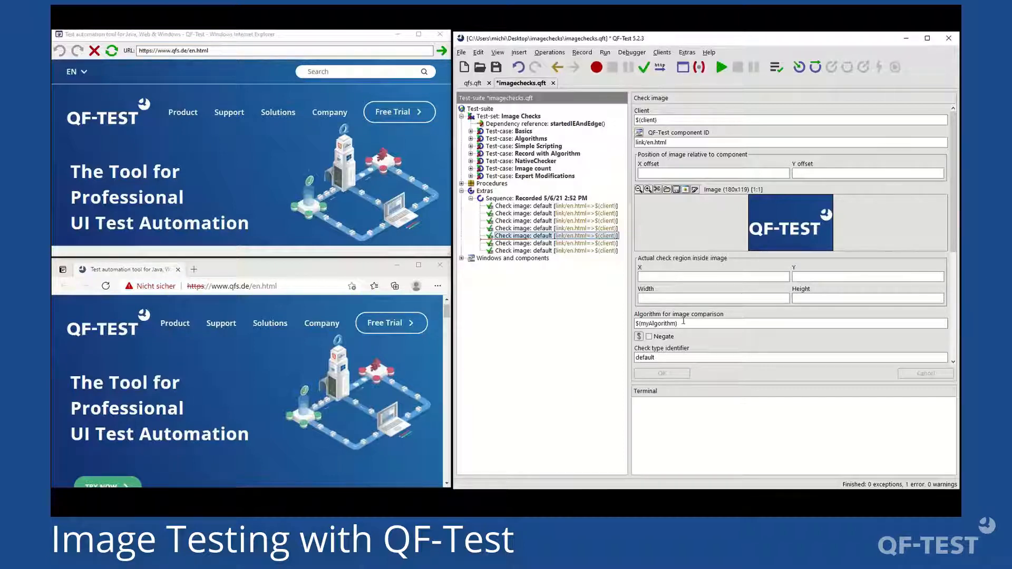
Step: Highlight the $(myAlgorithm) entry and delete the whole recorded sequence from Extras
drag(682, 323, 624, 330)
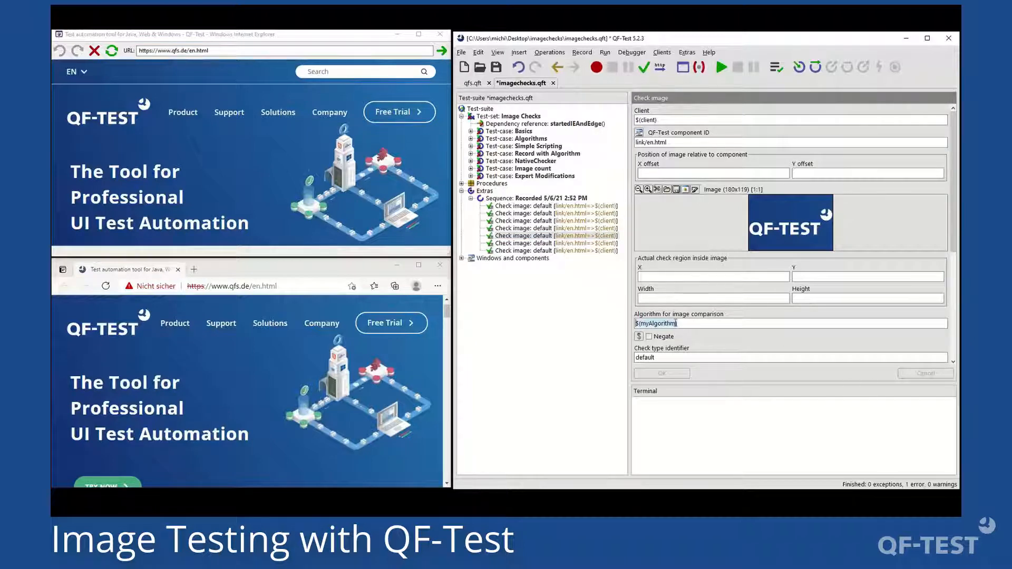
click(692, 327)
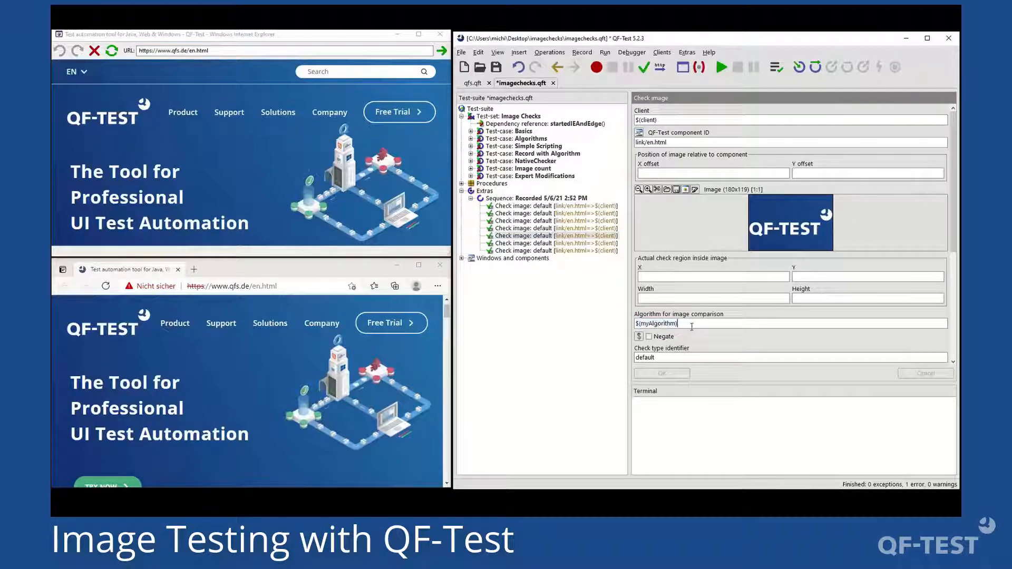
click(526, 199)
key(Delete)
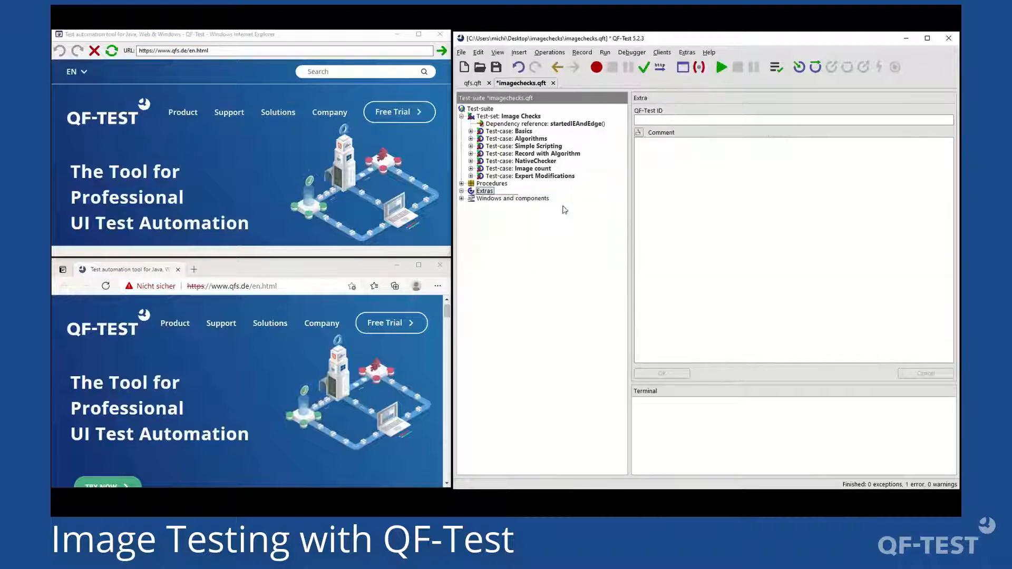
Step: Expand the Record with Algorithm test-case and run its Register CustomChecker for IE and Edge sequence
click(521, 154)
key(Right)
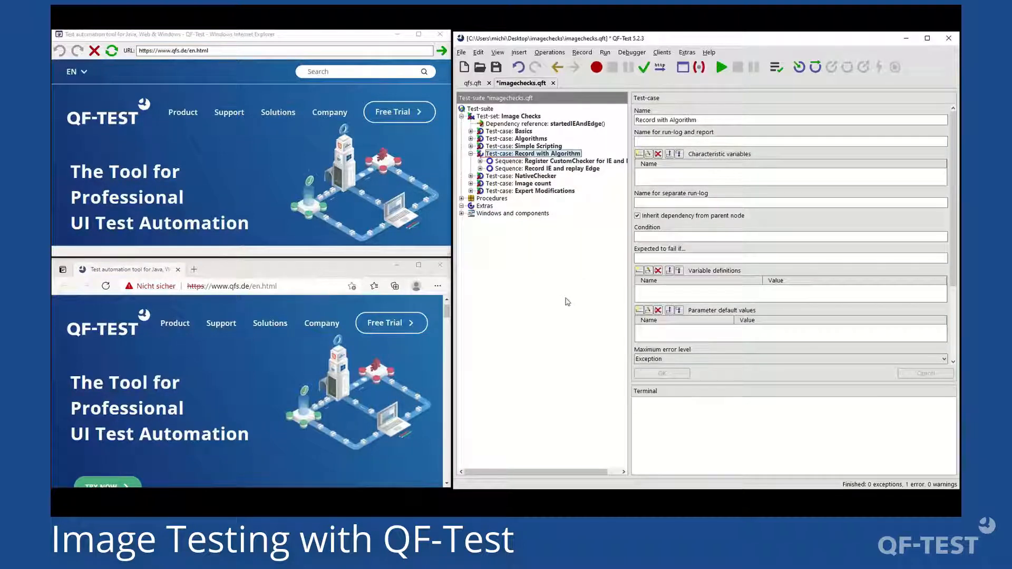
key(Down)
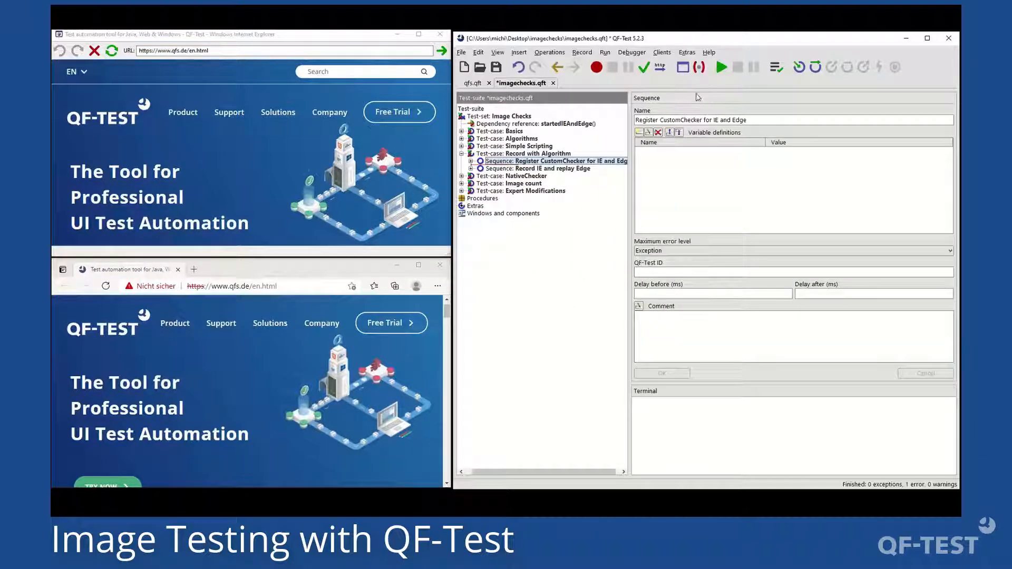
click(722, 69)
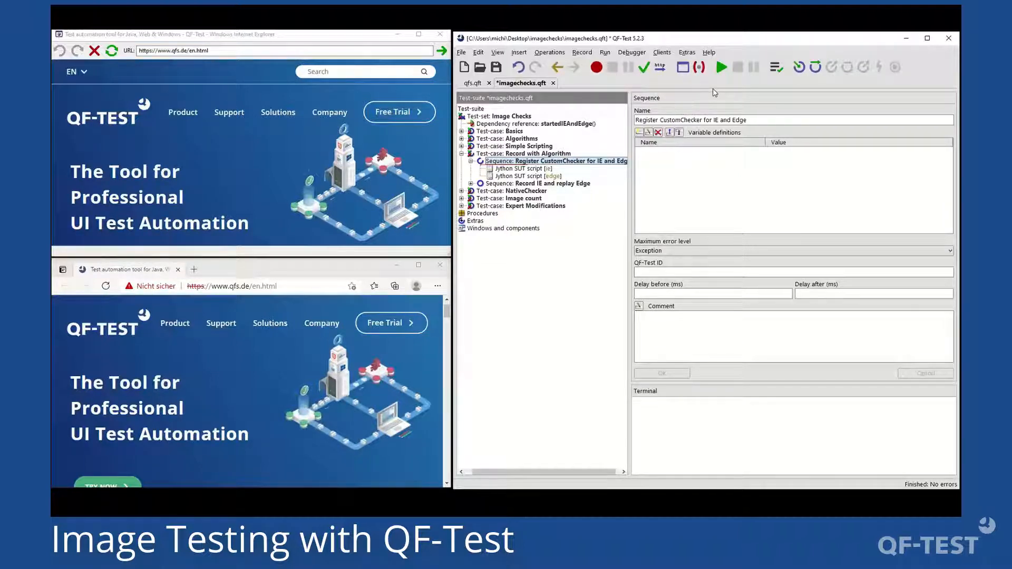
Step: Start check recording and bring up the check types offered for the QF-TEST logo in the Internet Explorer window
click(644, 67)
right_click(122, 124)
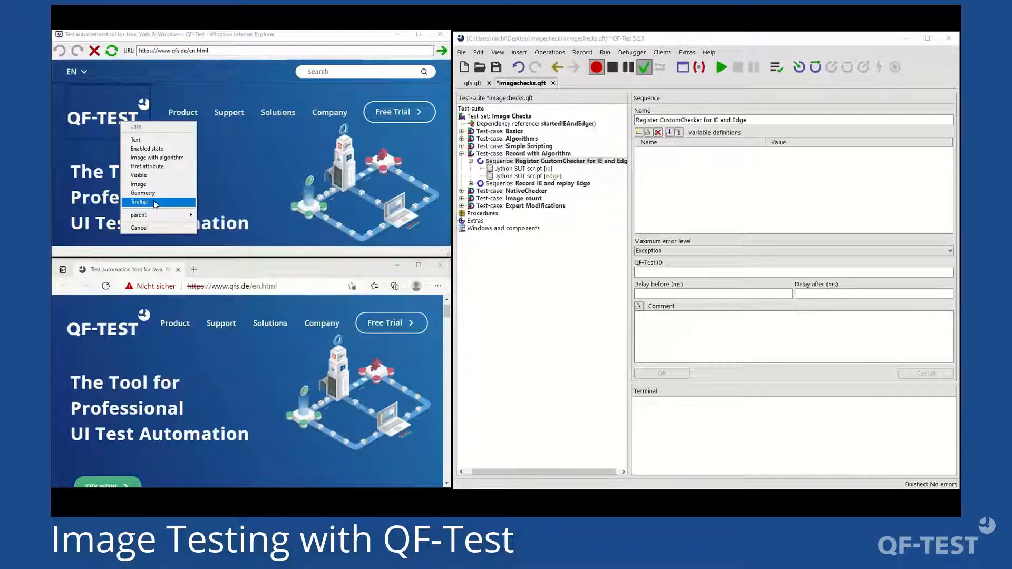
Step: View the Jython SUT script for ie and read from the CustomChecker definition through the getCheckData method
click(519, 168)
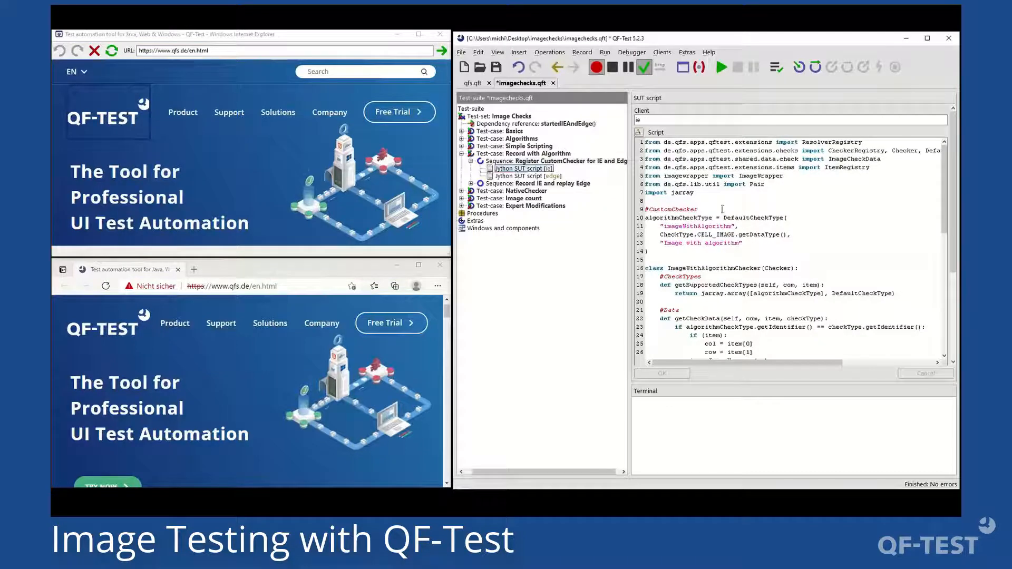
scroll(947, 183, down, 3)
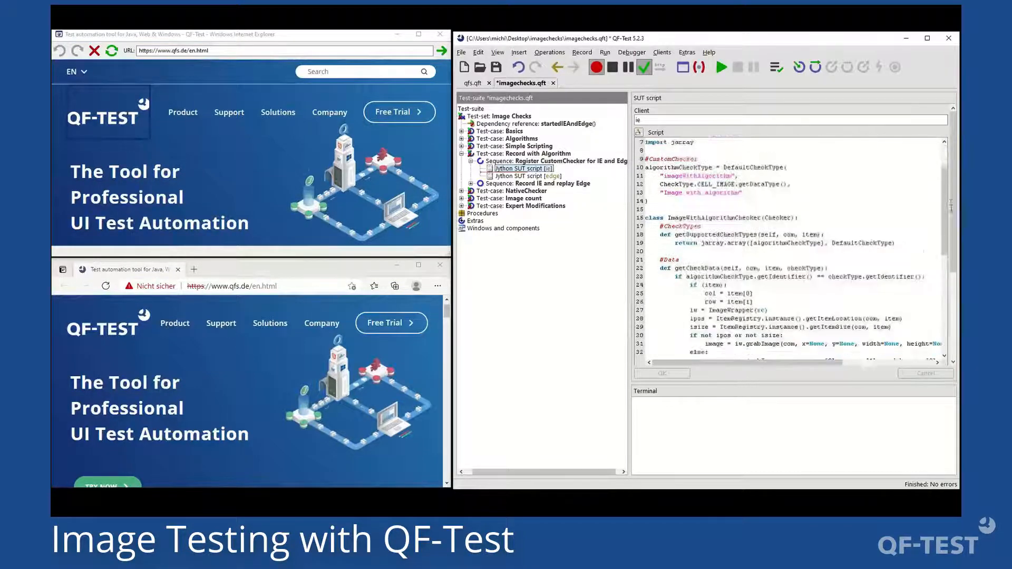
scroll(949, 182, up, 3)
scroll(955, 181, down, 3)
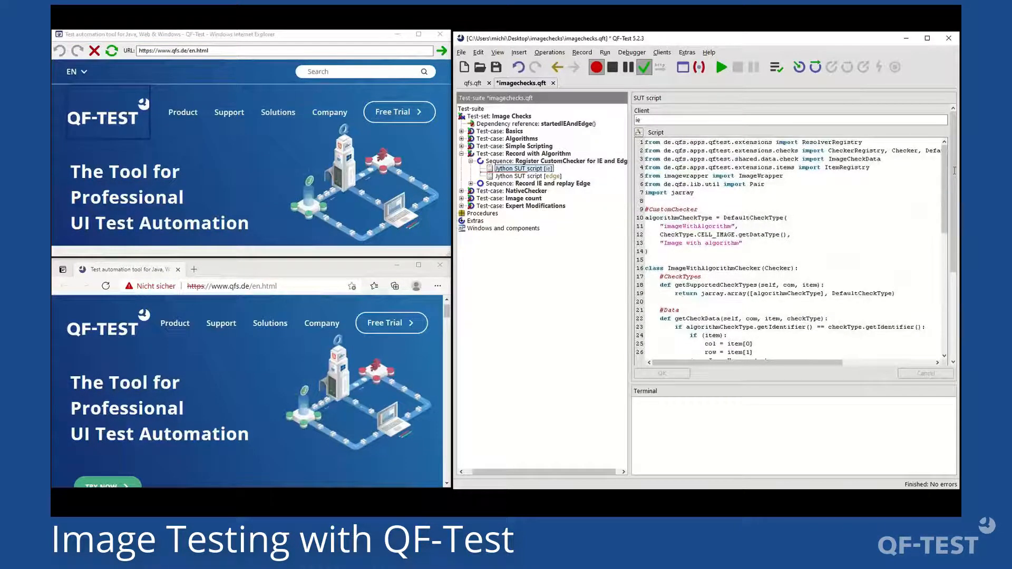
scroll(954, 221, down, 2)
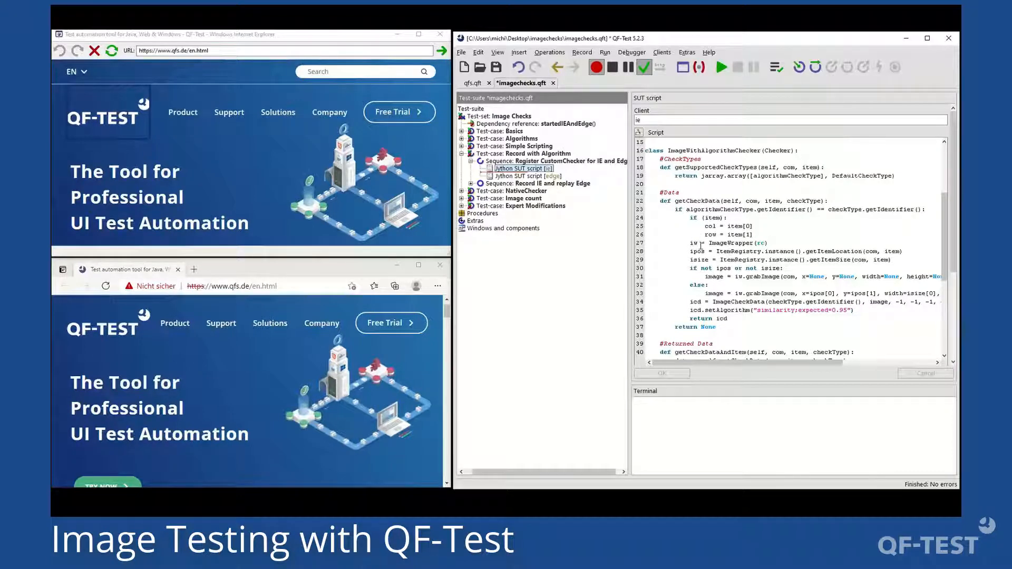
Step: Highlight the ImageWrapper line, the grabImage call with its com argument, and the icd.setAlgorithm line in the script
drag(690, 243, 769, 243)
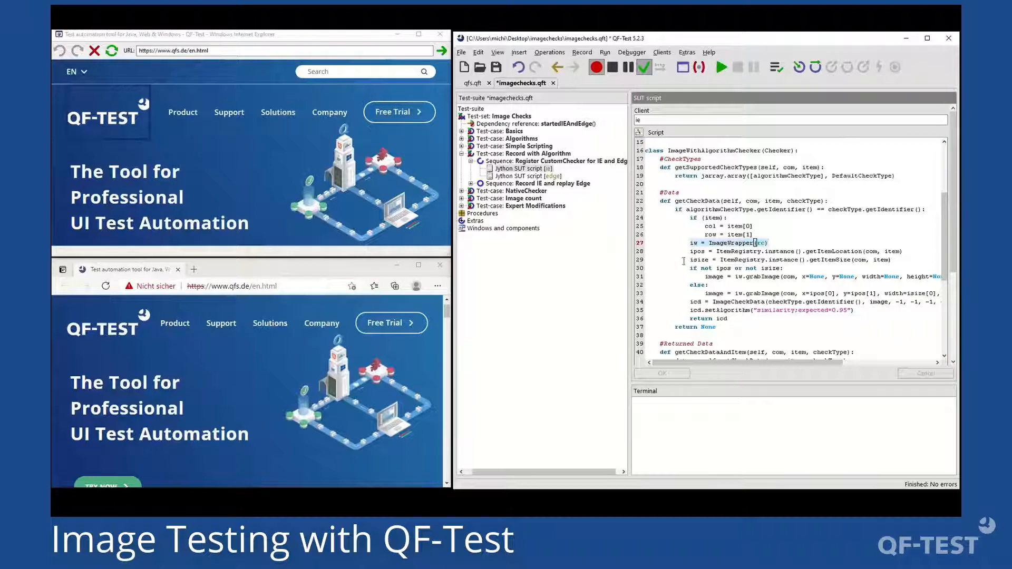
drag(704, 276, 786, 277)
double_click(788, 277)
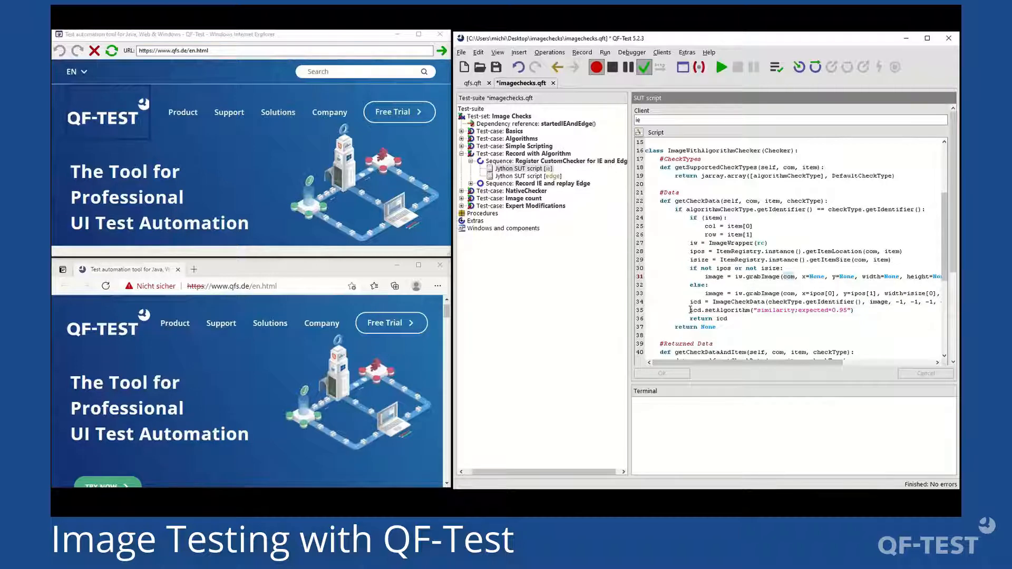
drag(691, 310, 855, 311)
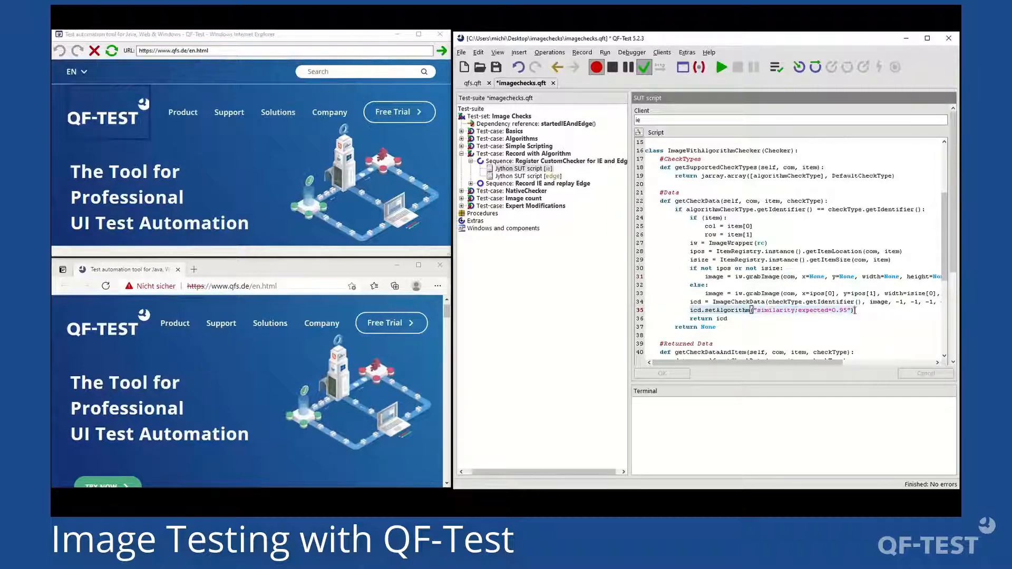
scroll(710, 253, down, 3)
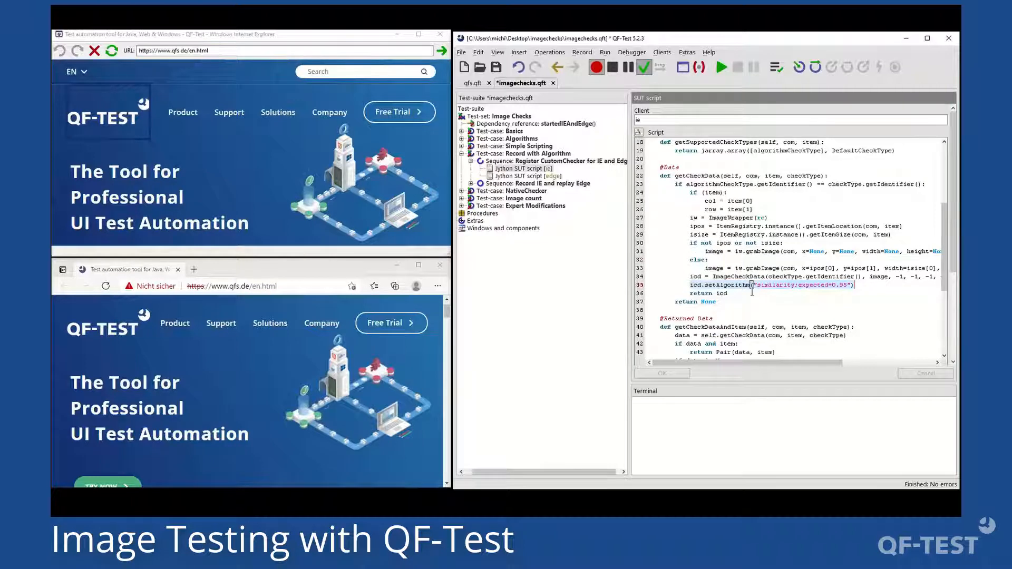
Step: Stop the running recording and start a new check recording
click(612, 67)
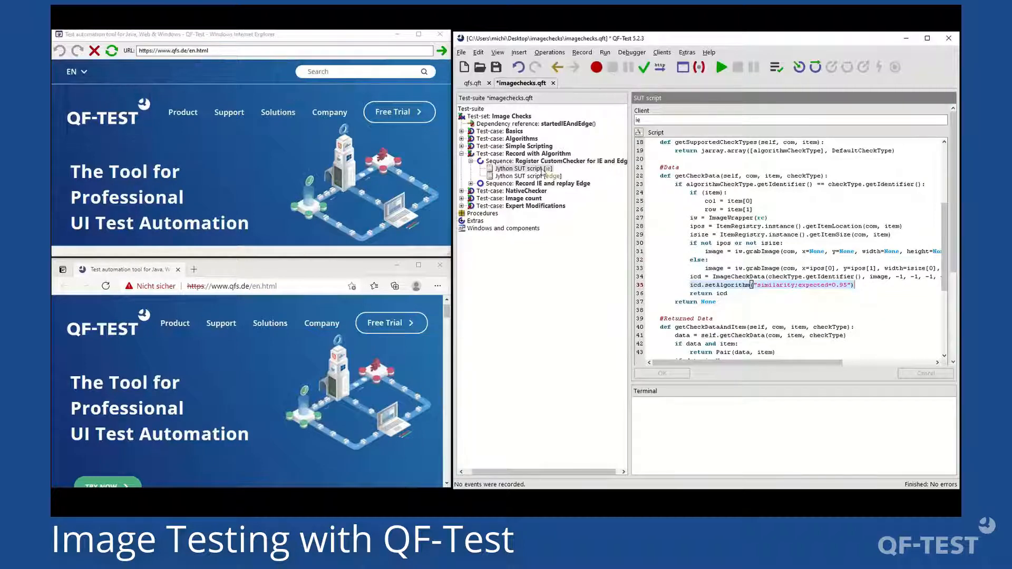
click(645, 68)
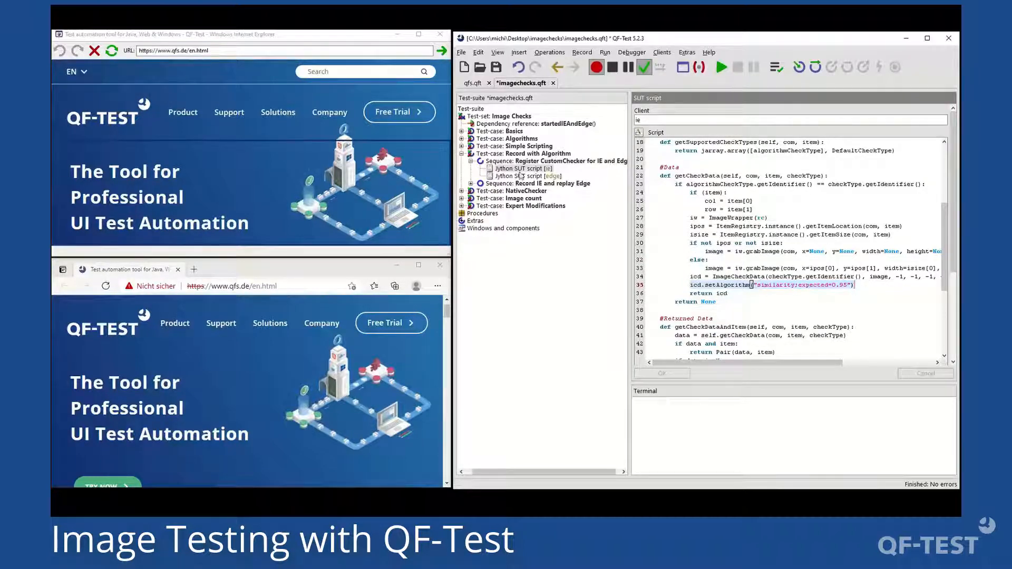
Step: Record an "Image with algorithm" check on the QF-TEST logo in the Internet Explorer window and stop the recording
right_click(120, 131)
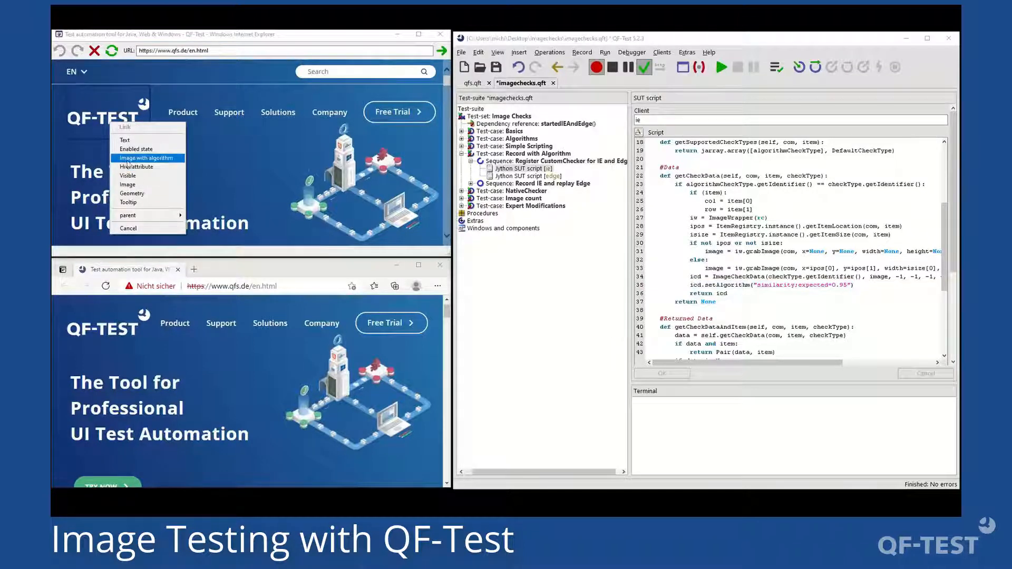
click(149, 159)
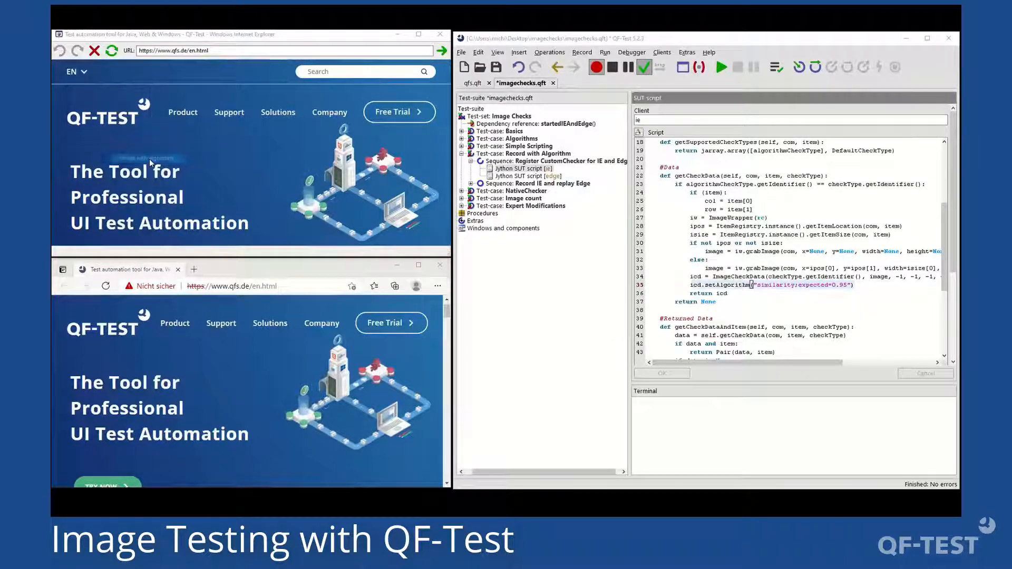
click(612, 67)
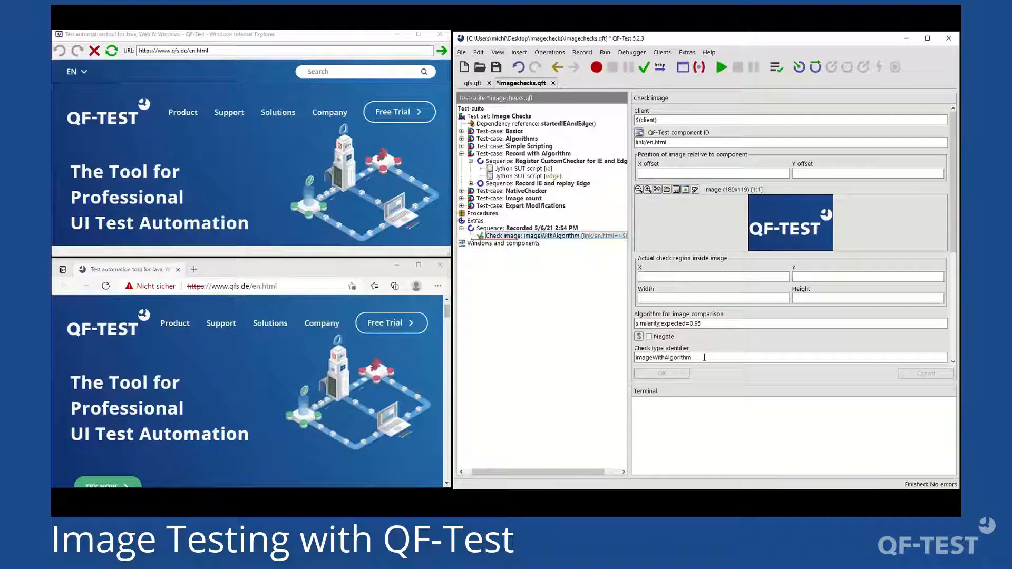
Step: Inspect the recorded check's type identifier and comparison algorithm, and reopen the ie Jython SUT script under Record with Algorithm
click(632, 356)
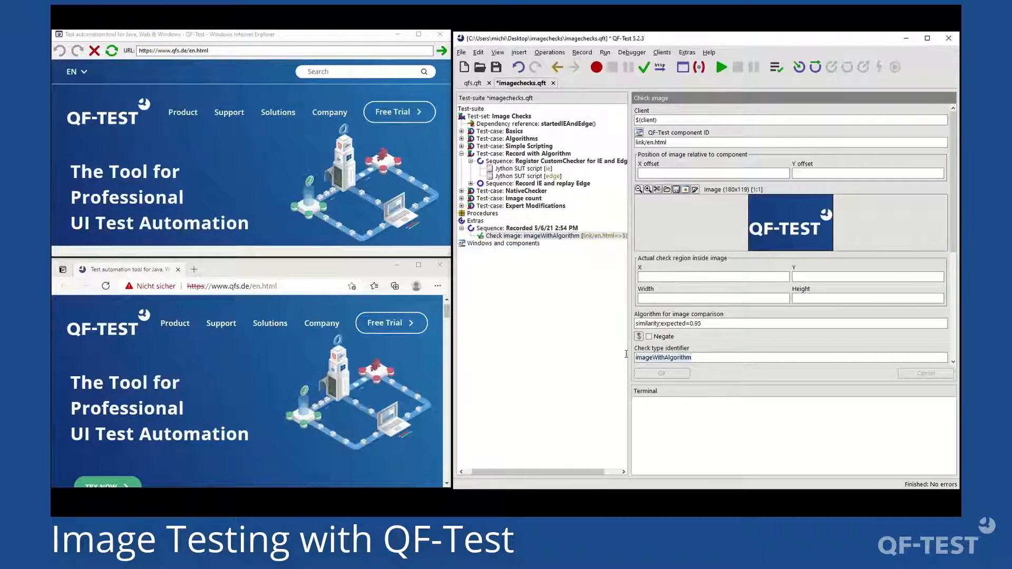
drag(719, 324, 600, 327)
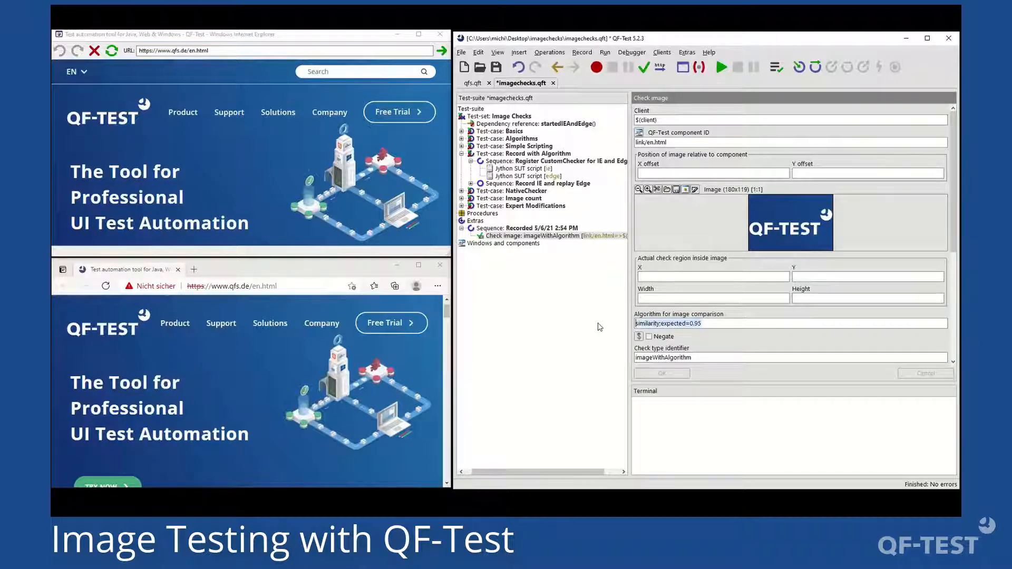
click(522, 171)
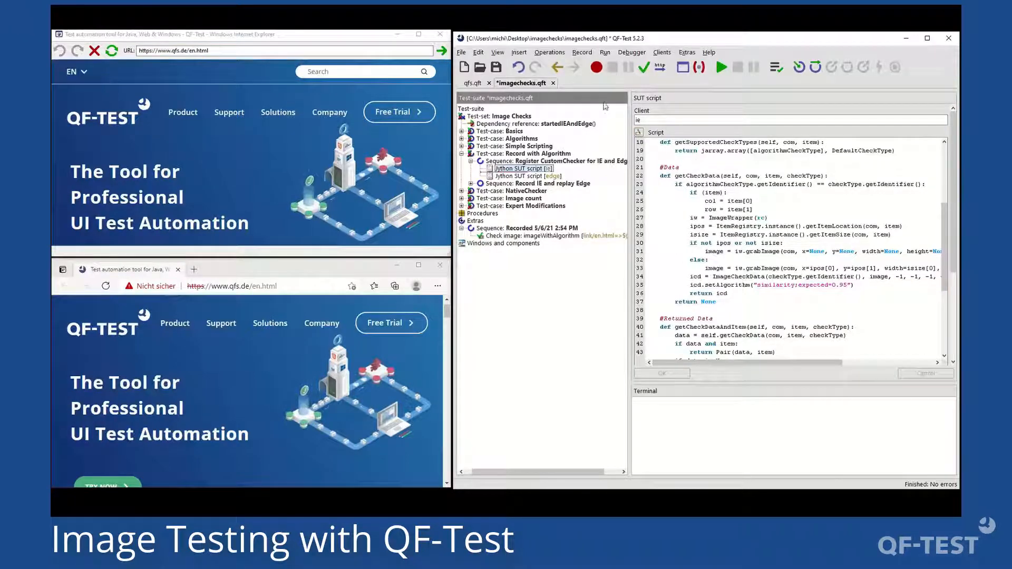
Step: Record another "Image with algorithm" check on the QF-TEST logo in Internet Explorer, ending the recording once it is captured
click(644, 67)
right_click(121, 119)
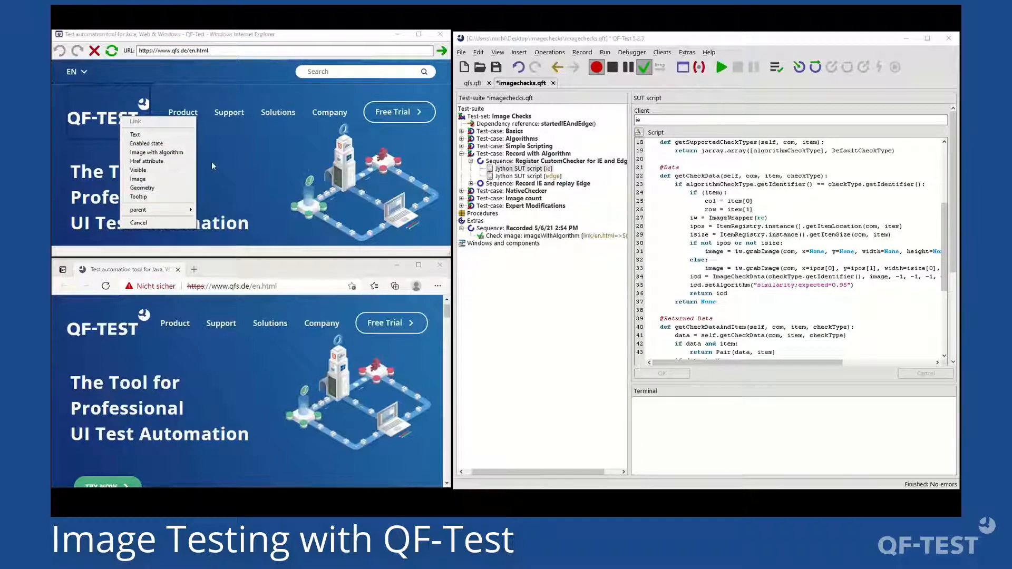
click(182, 191)
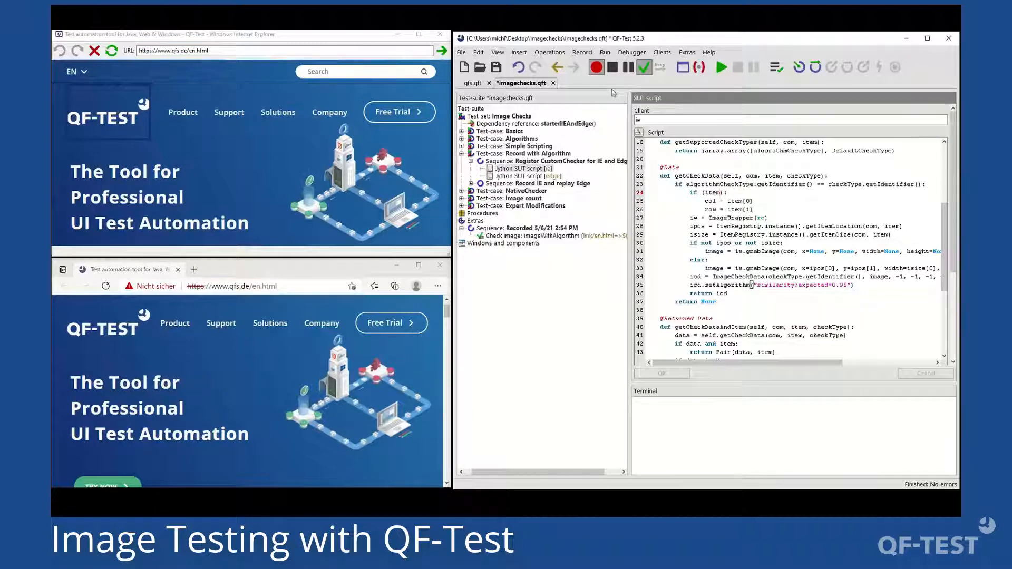
right_click(104, 124)
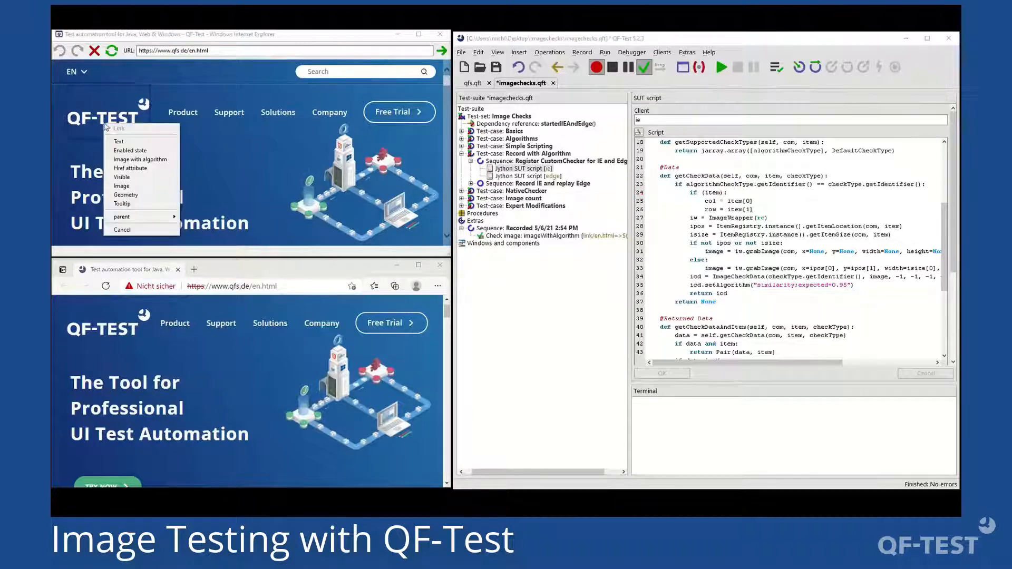
click(121, 196)
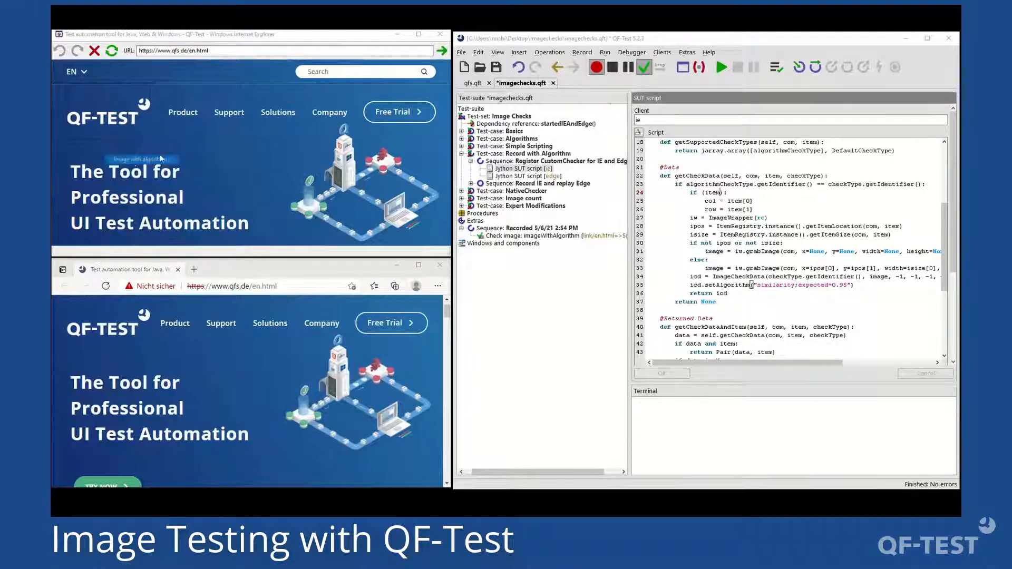
click(610, 69)
Step: Review the custom checker code in the ie Jython SUT script under Record with Algorithm
click(528, 169)
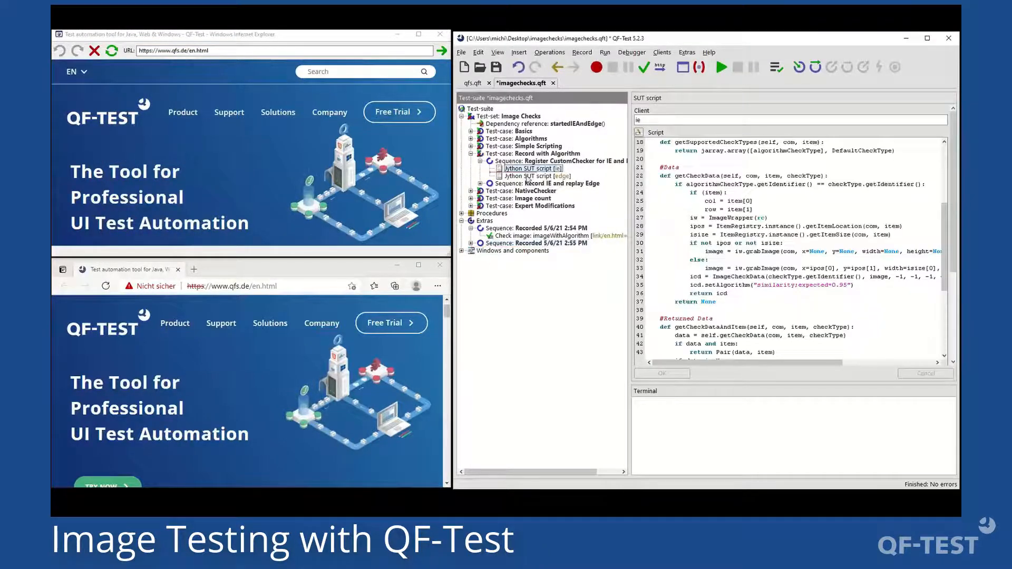
scroll(745, 233, down, 2)
scroll(738, 242, up, 6)
scroll(730, 253, down, 3)
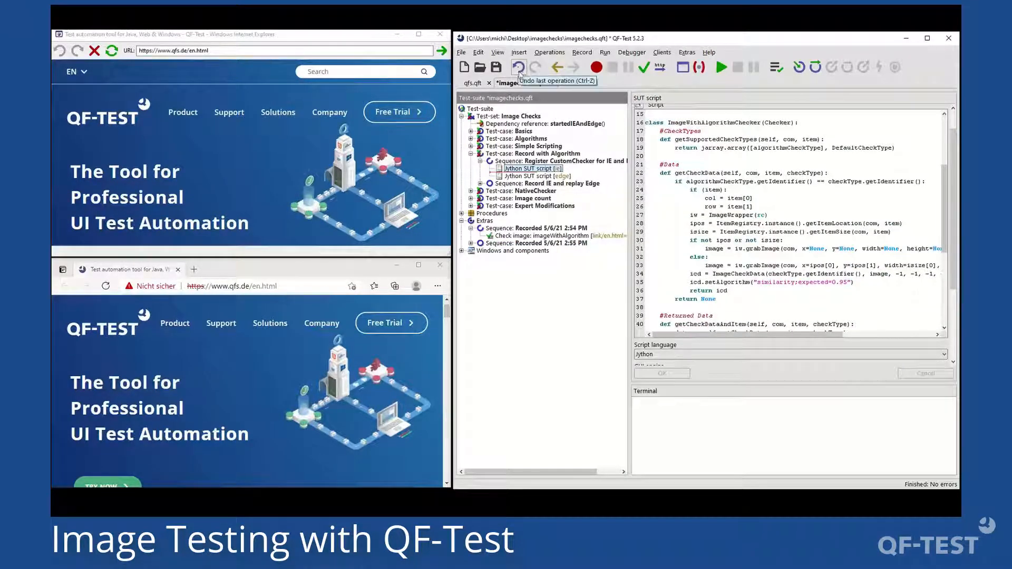
Step: Collapse the Register CustomChecker sequence and its parent test case Record with Algorithm
click(549, 161)
key(Left)
key(Left)
key(Left)
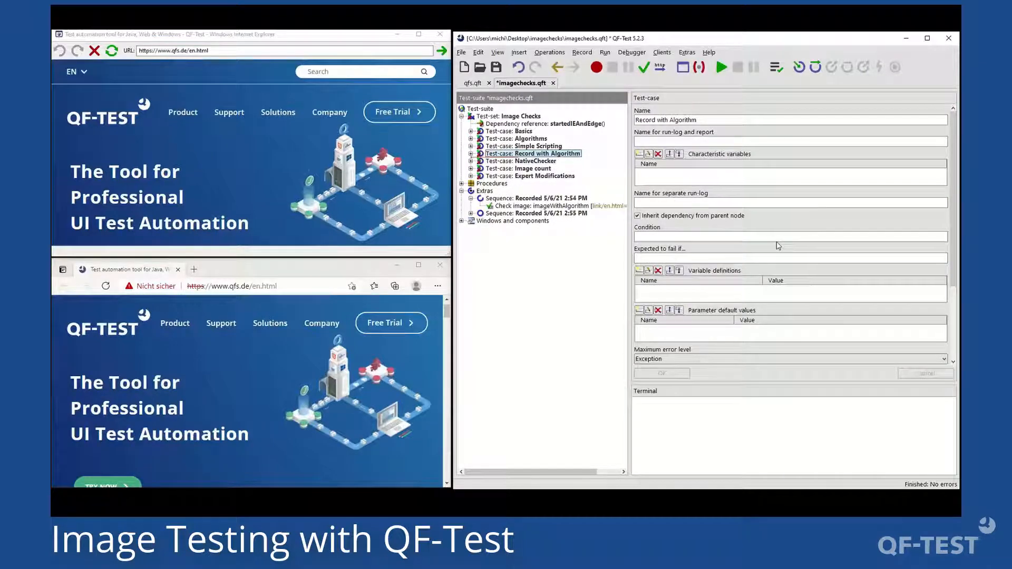
Step: Expand the NativeChecker test case and its Register CustomChecker sequence, and read through the ie Jython SUT script
key(Down)
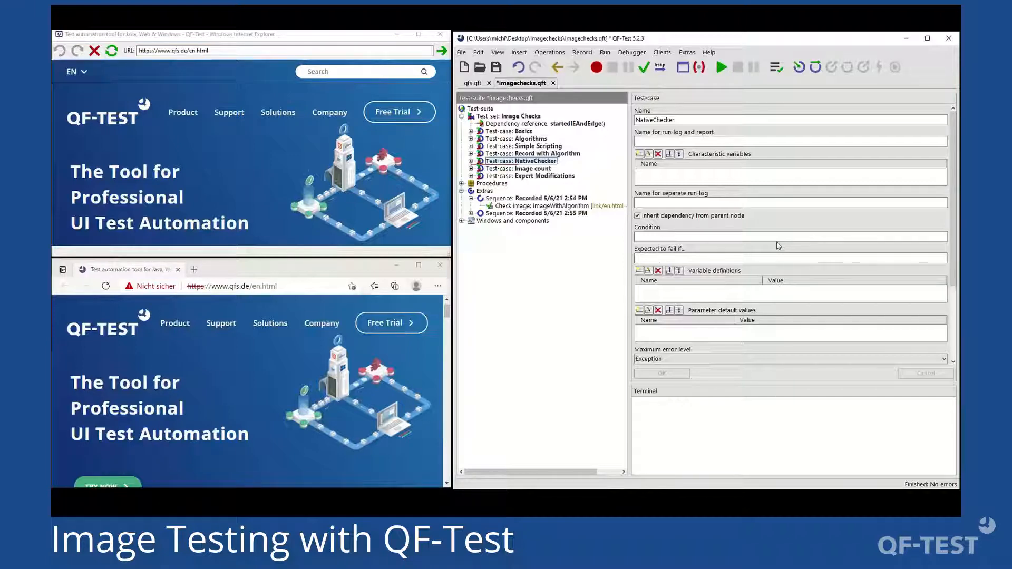
key(Right)
key(Down)
key(Right)
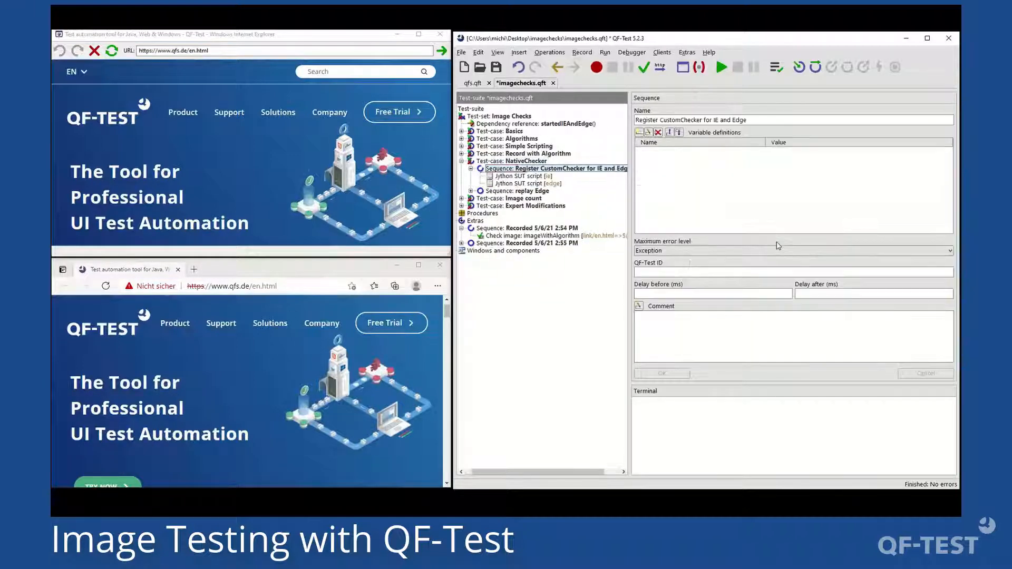
key(Down)
scroll(946, 191, down, 2)
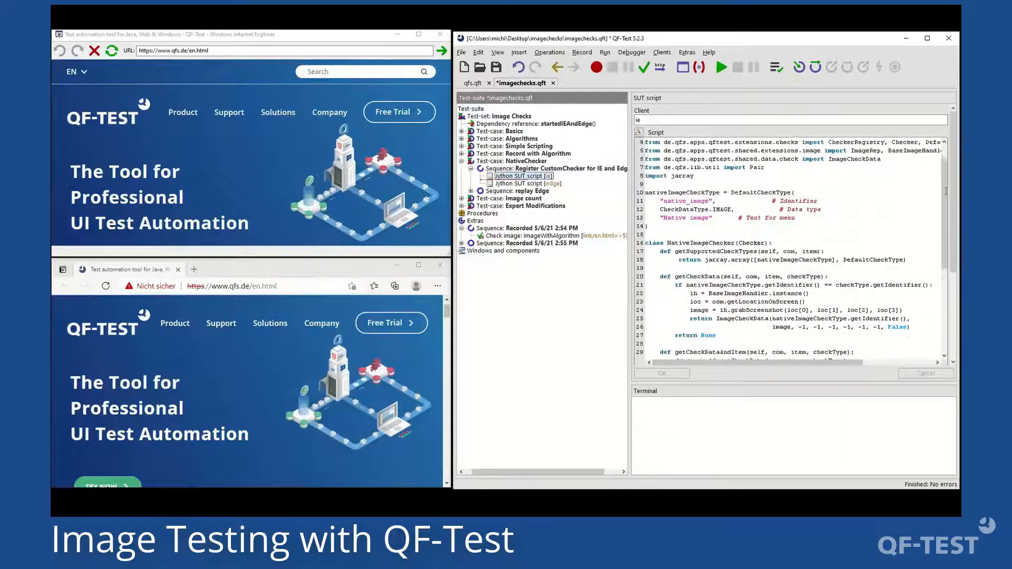
scroll(945, 191, down, 3)
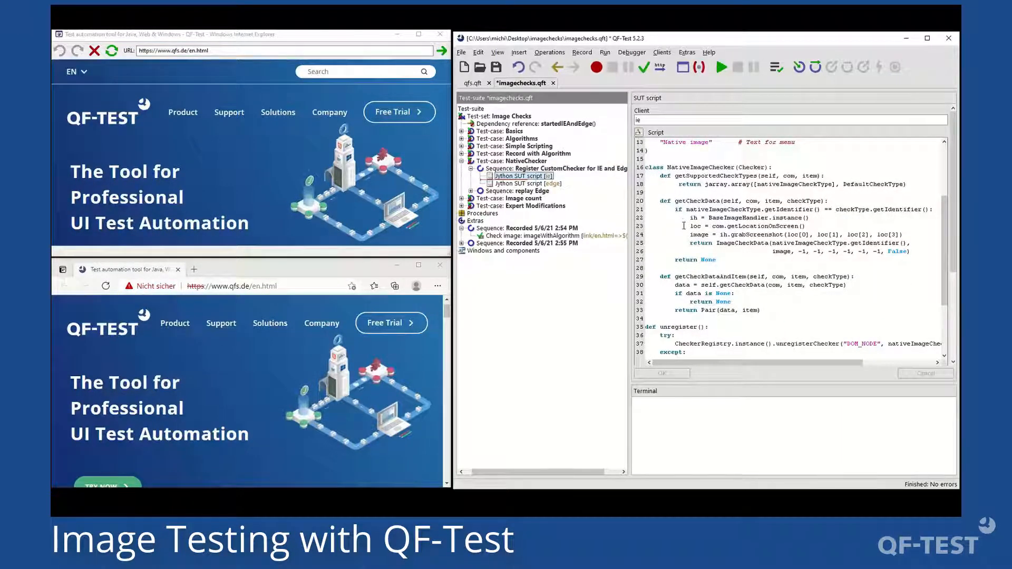
Step: Highlight the screenshot-grabbing lines and the ImageCheckData return in the getCheckData function of the native checker script
drag(686, 217, 912, 234)
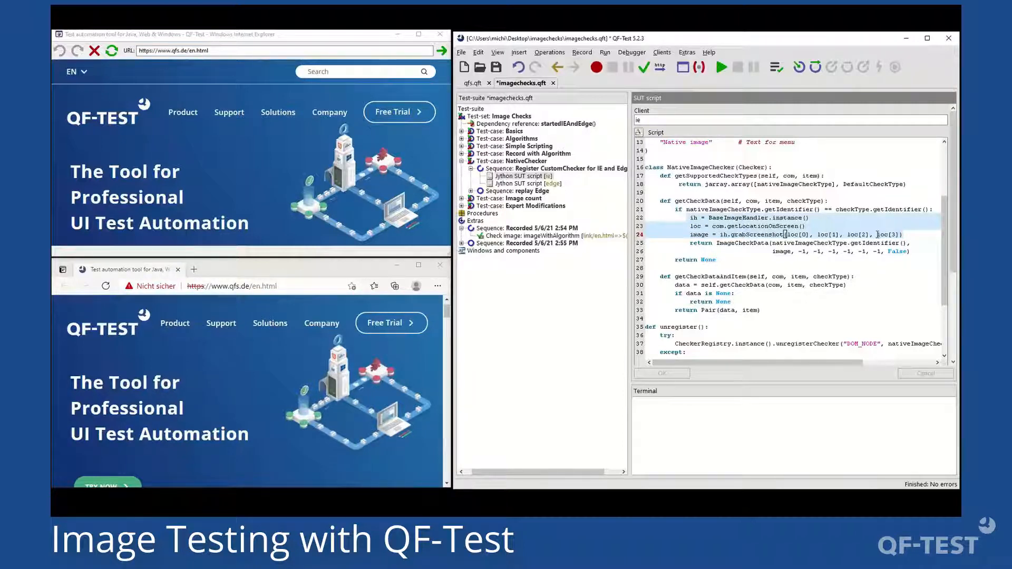
click(849, 230)
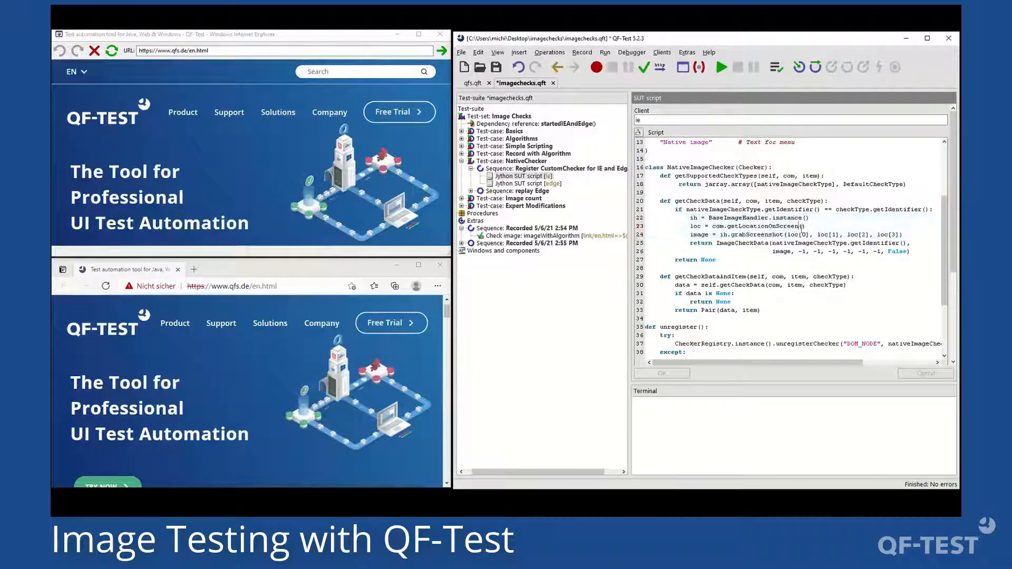
click(709, 226)
drag(716, 243, 770, 243)
Step: Run NativeChecker's Register CustomChecker sequence and record a "Native image" check on the QF-TEST logo in Internet Explorer
click(722, 67)
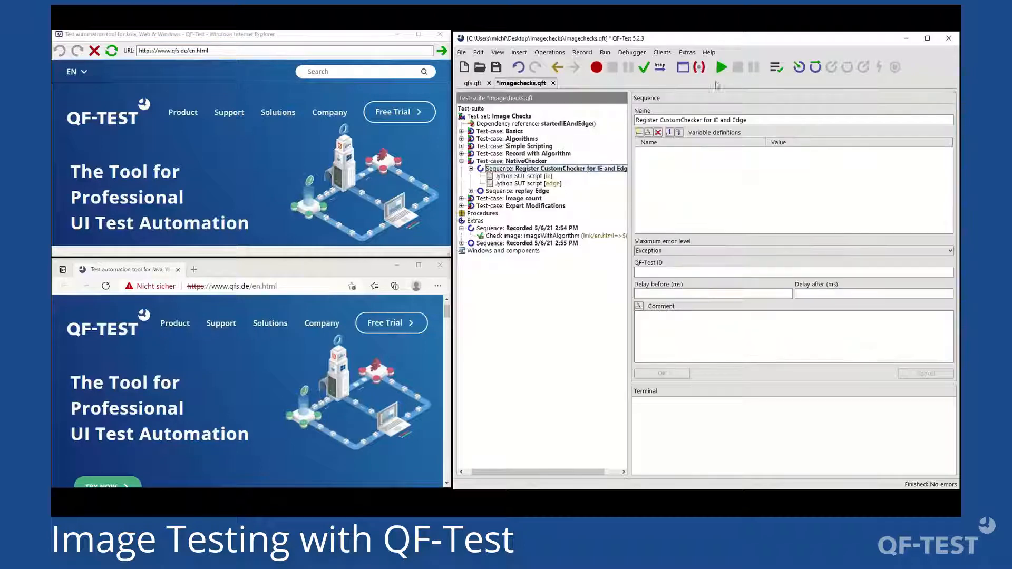
click(645, 68)
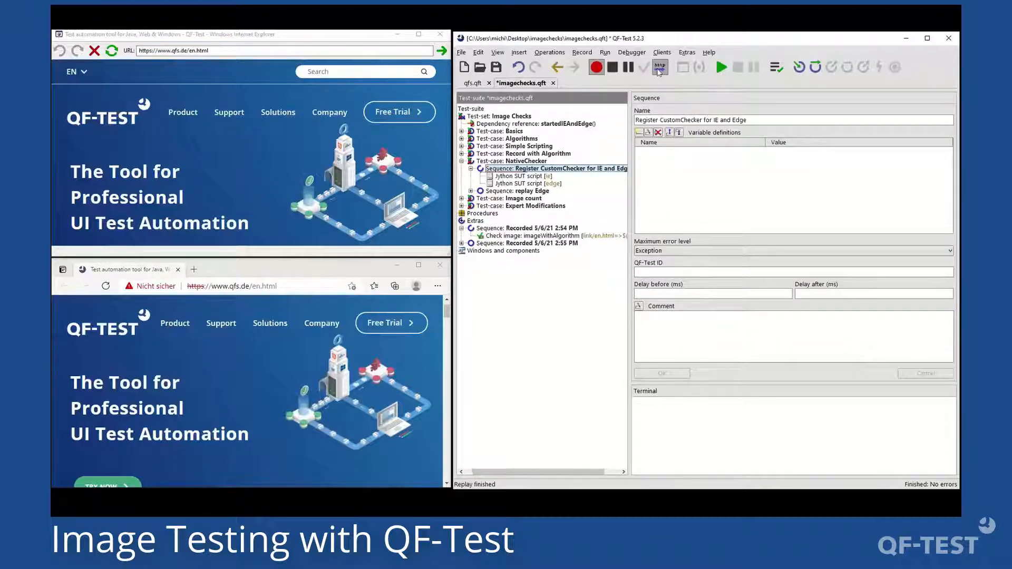
right_click(122, 124)
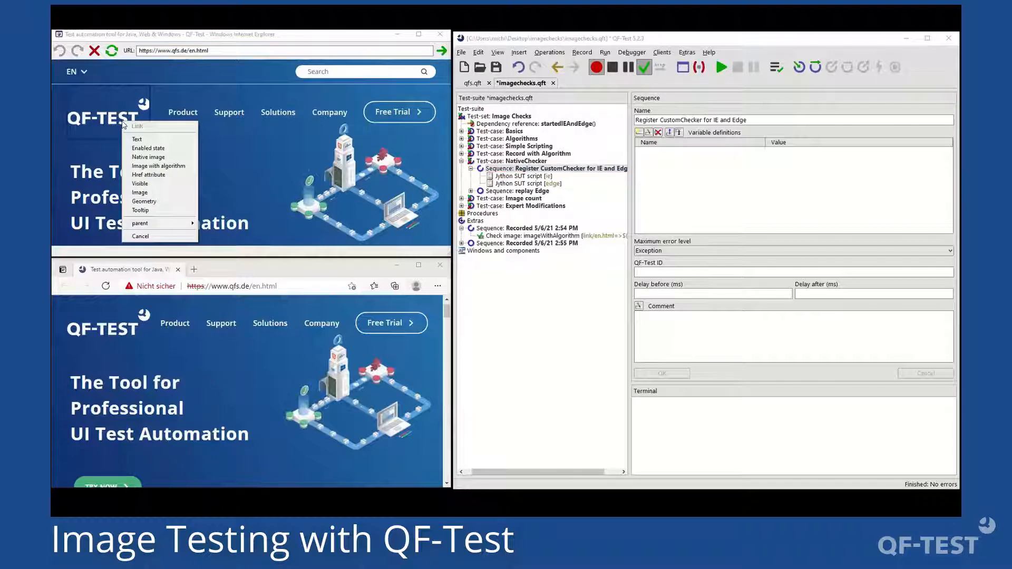
click(176, 161)
click(612, 67)
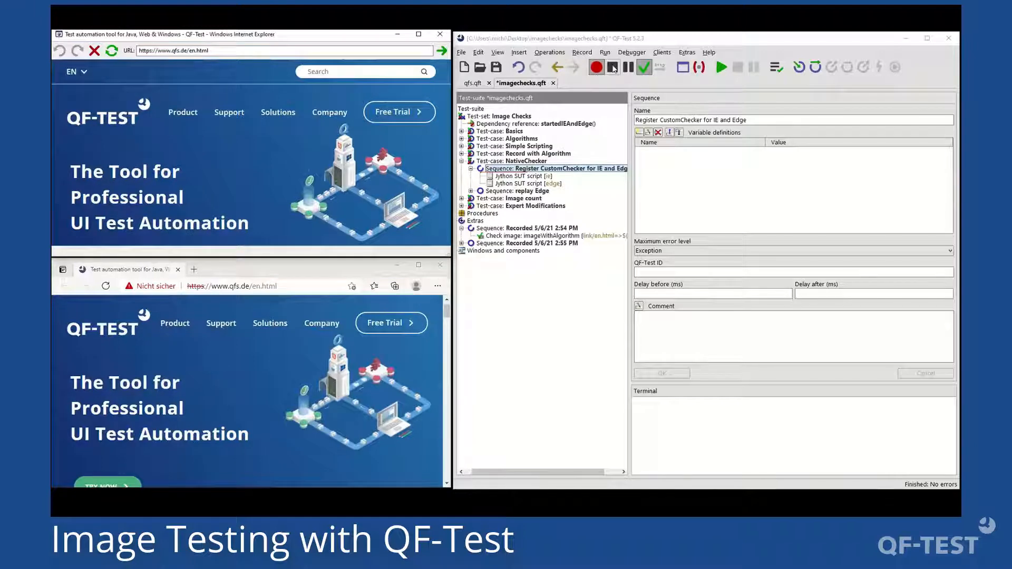
Step: Open the newly recorded native_image check and examine its check type identifier and image comparison algorithm fields
key(Right)
key(Right)
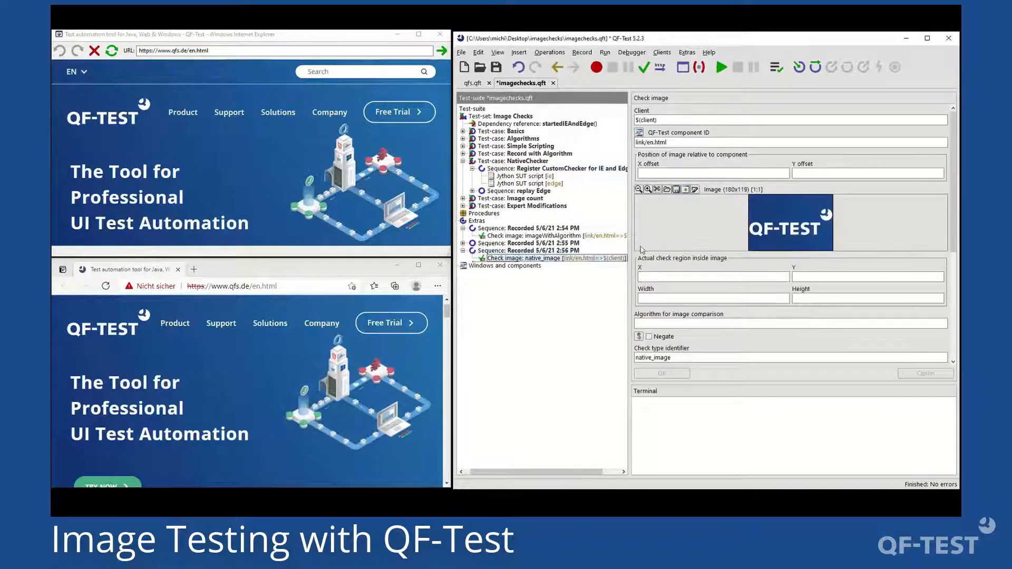
scroll(718, 324, down, 3)
click(688, 304)
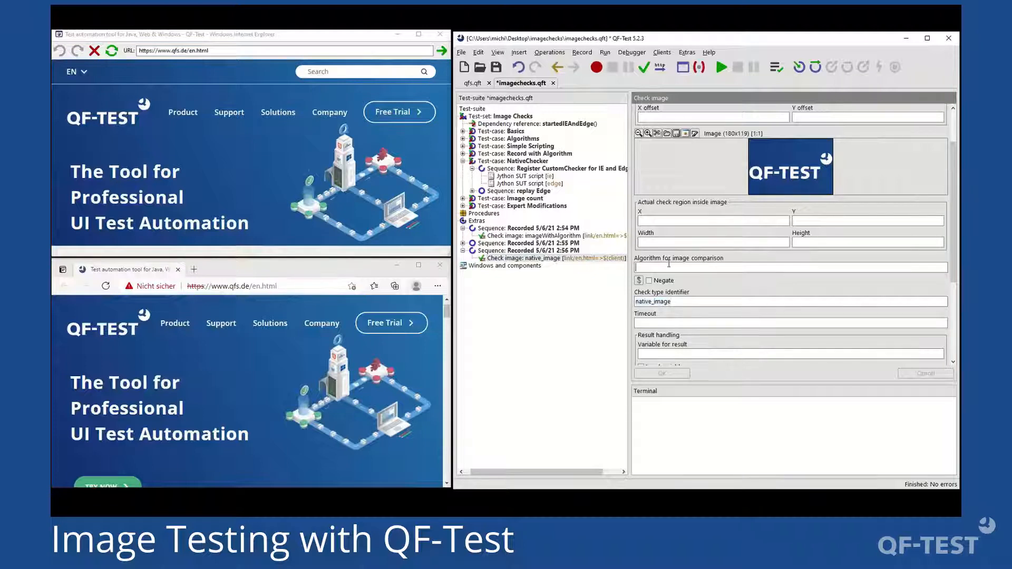
scroll(731, 234, up, 2)
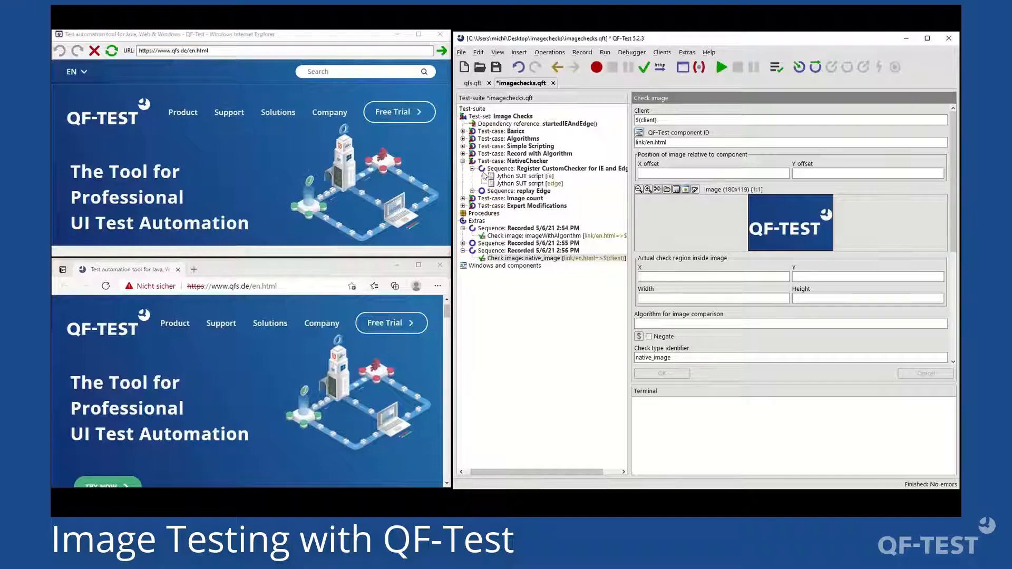
Step: Compare the screenshot-grabbing lines of NativeChecker's ie script with the setAlgorithm line of Record with Algorithm's ie script
click(503, 177)
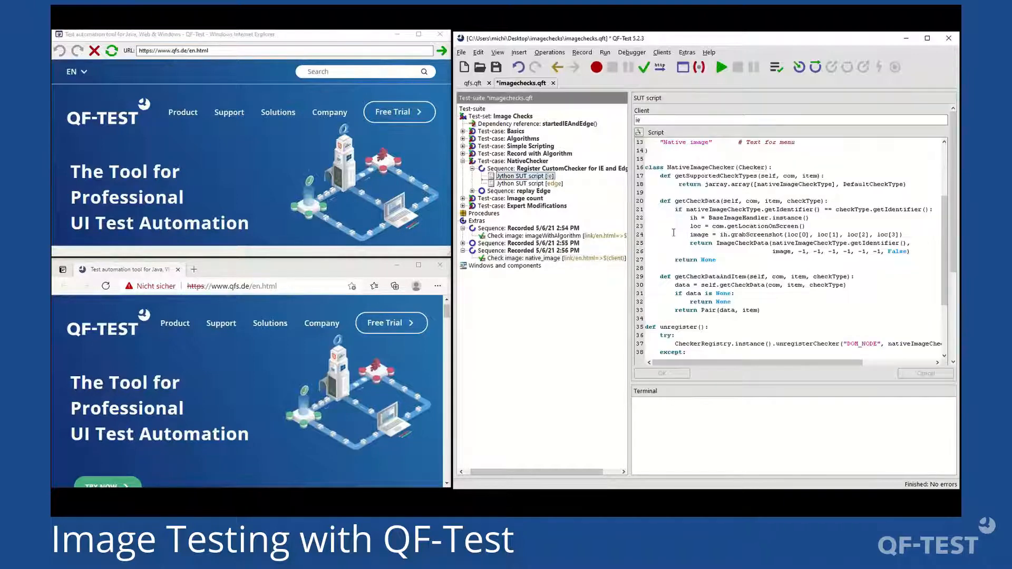
drag(686, 218, 908, 232)
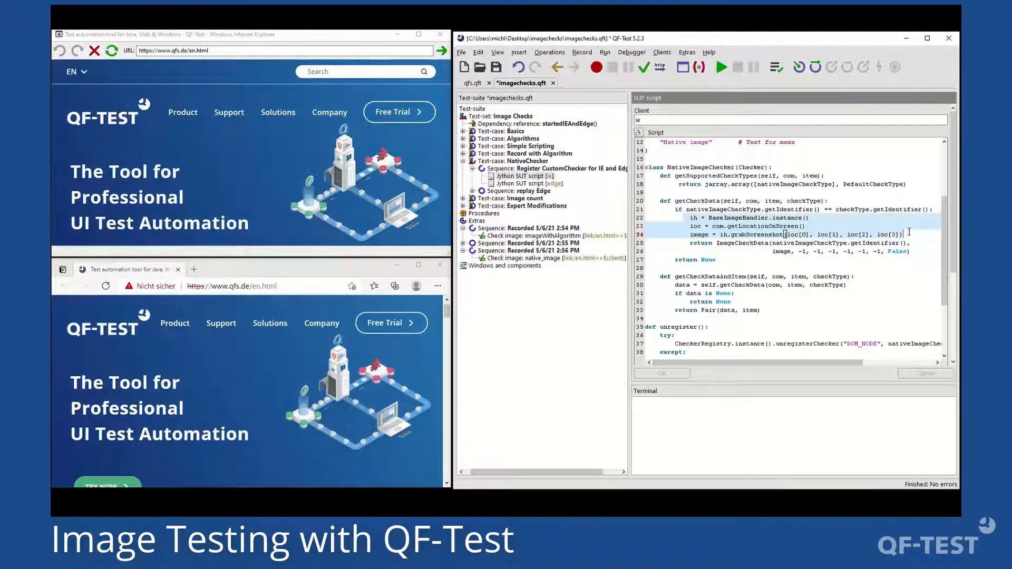
click(531, 155)
double_click(531, 155)
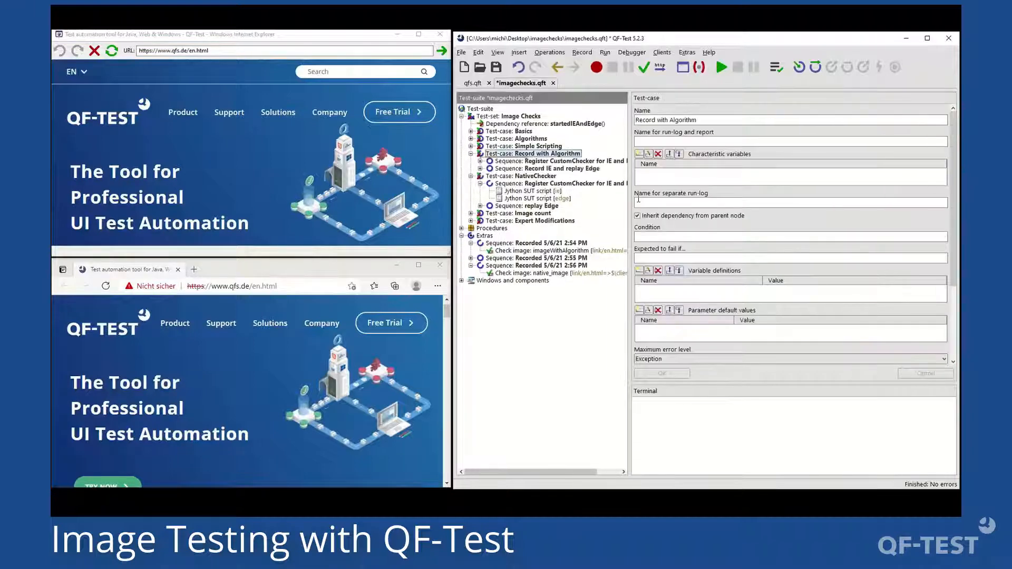
click(520, 162)
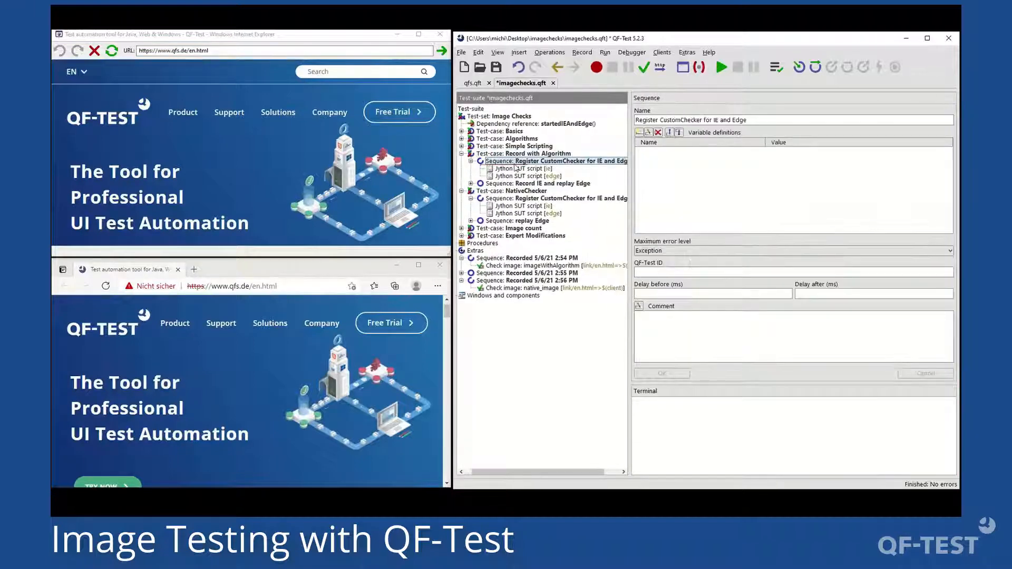
click(517, 169)
scroll(805, 282, down, 4)
drag(855, 299, 691, 299)
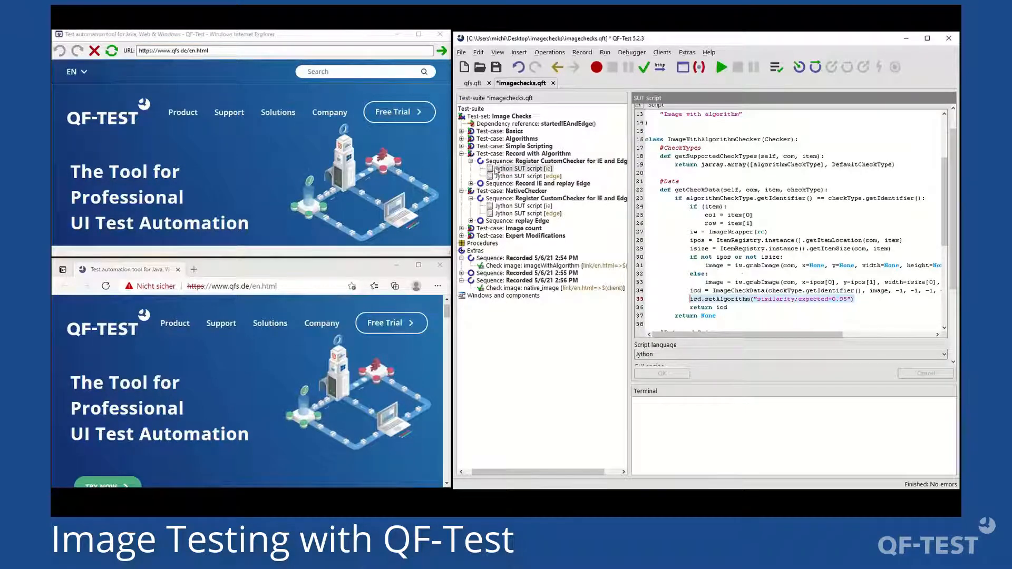
Step: Collapse the Record with Algorithm and NativeChecker test cases and expand the Image count test case
double_click(496, 162)
key(Left)
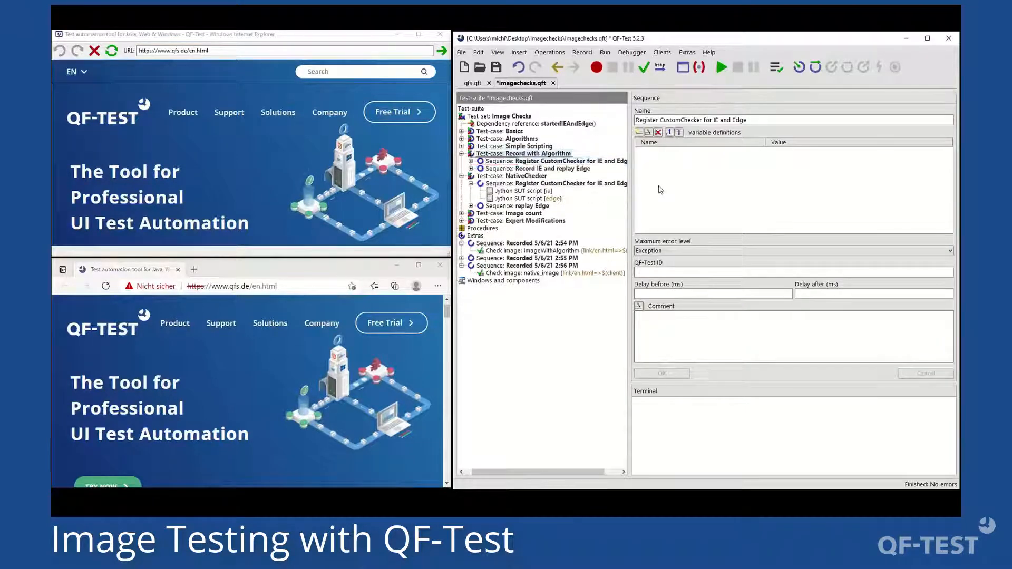
key(Left)
double_click(535, 162)
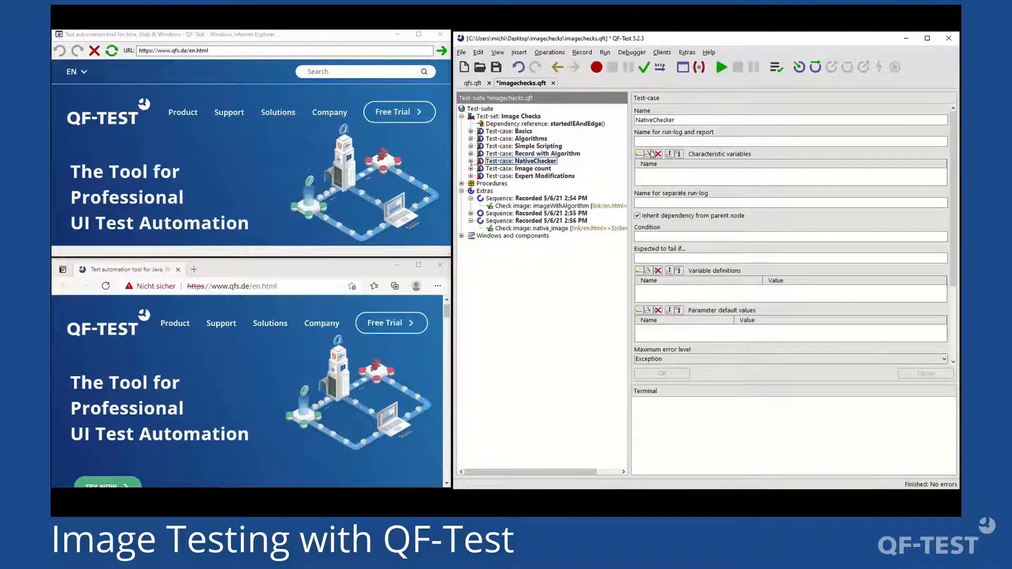
key(Down)
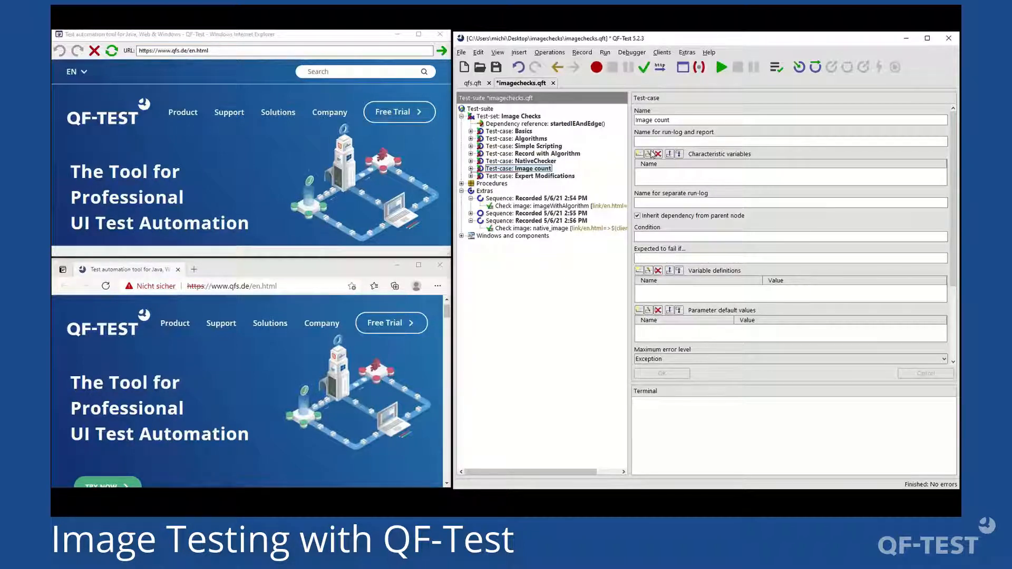
key(Right)
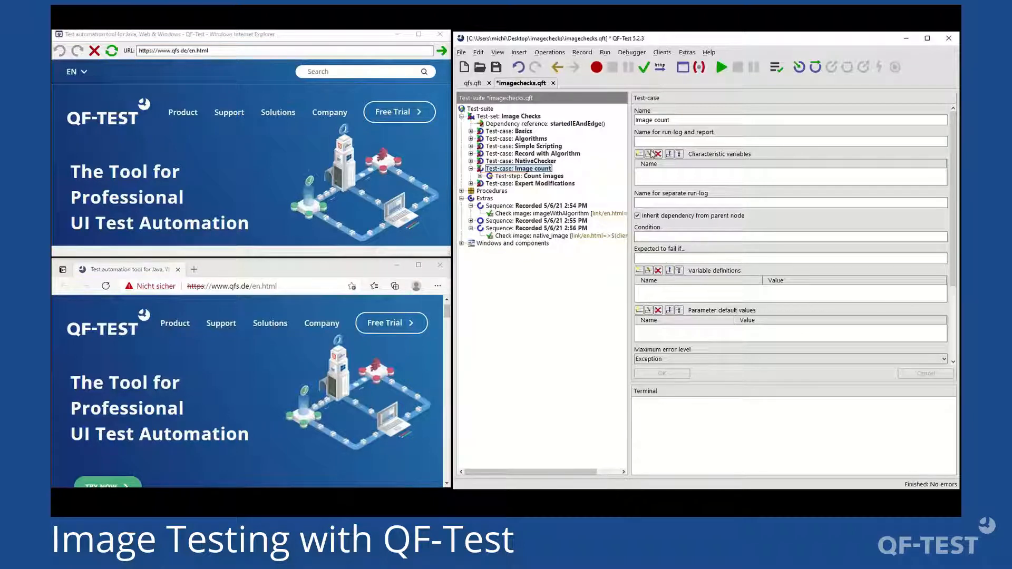
Step: Highlight the test cases from NativeChecker up to Basics and return to the Image count test case
key(Up)
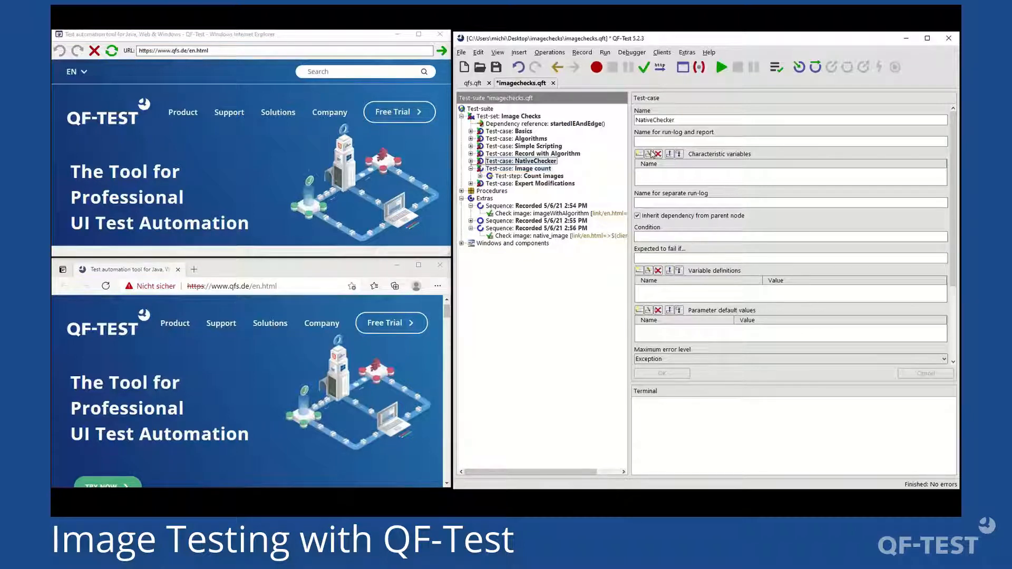
key(shift+Up)
key(shift+Up)
key(shift+Up)
key(shift+Up)
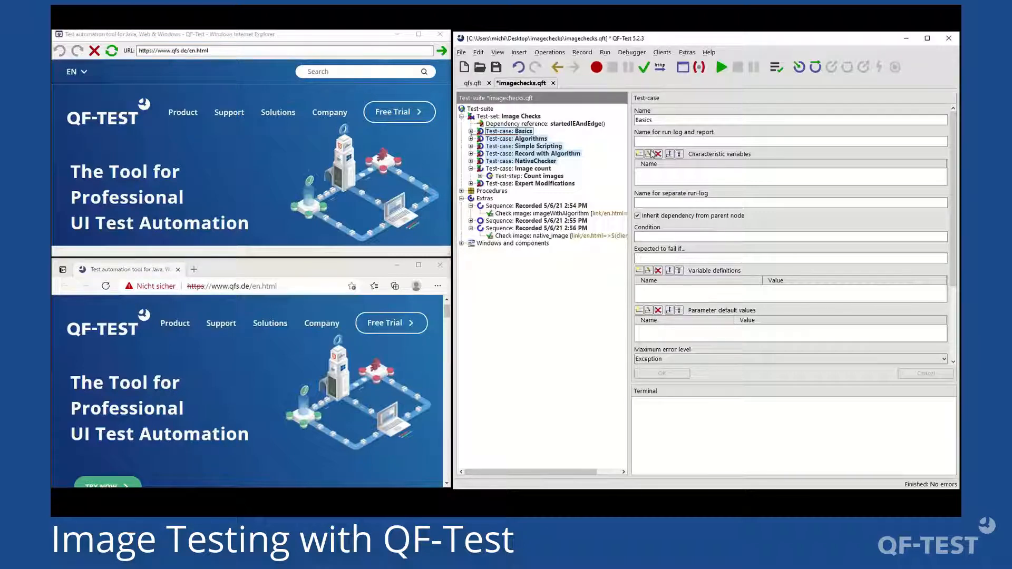
key(Down)
key(Down)
key(Down)
key(Down)
key(Down)
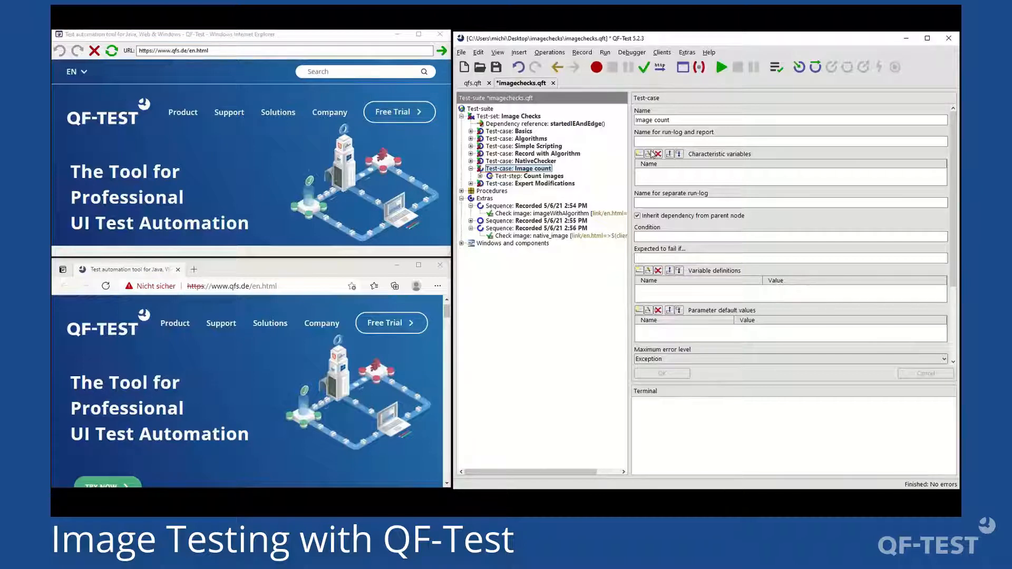
Step: Expand the Count images test step and compare the images and algorithms of its Full and find image checks
key(Down)
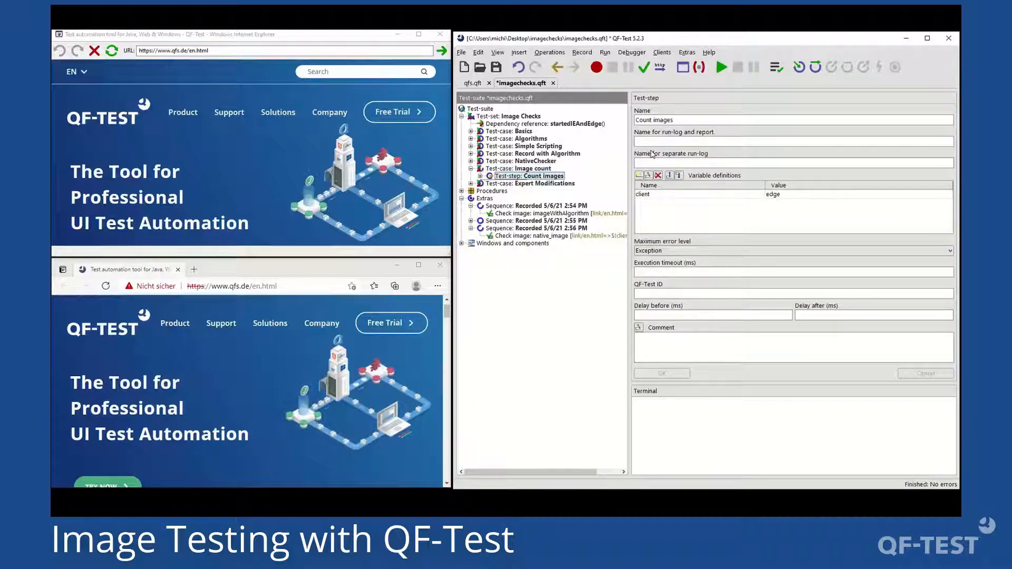
key(Right)
key(Down)
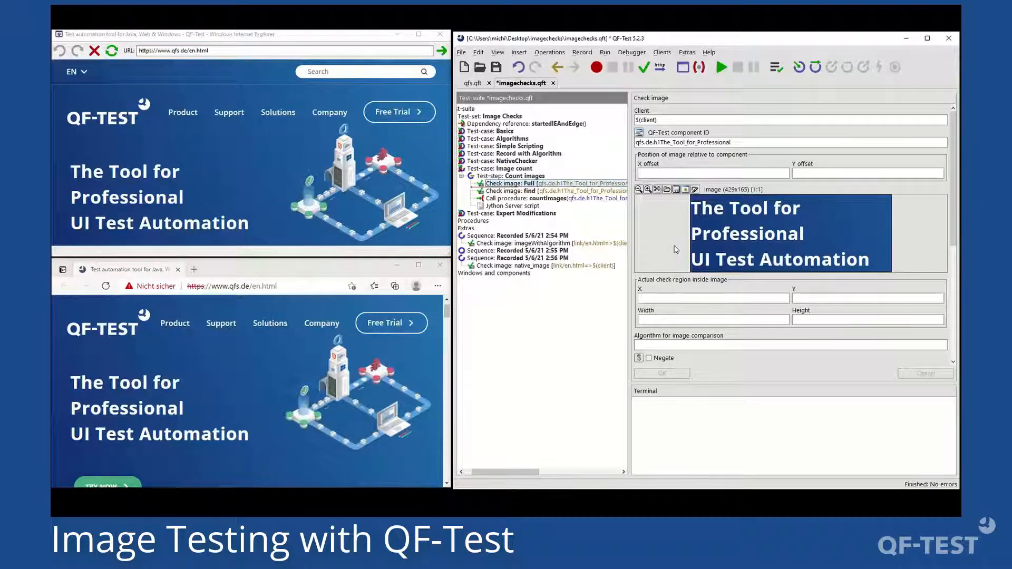
key(Down)
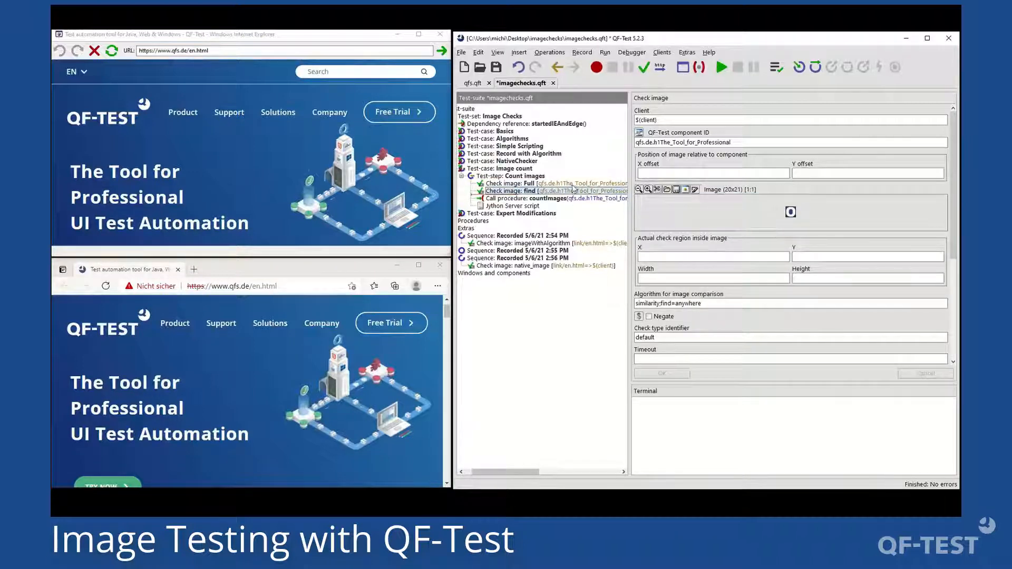
key(Up)
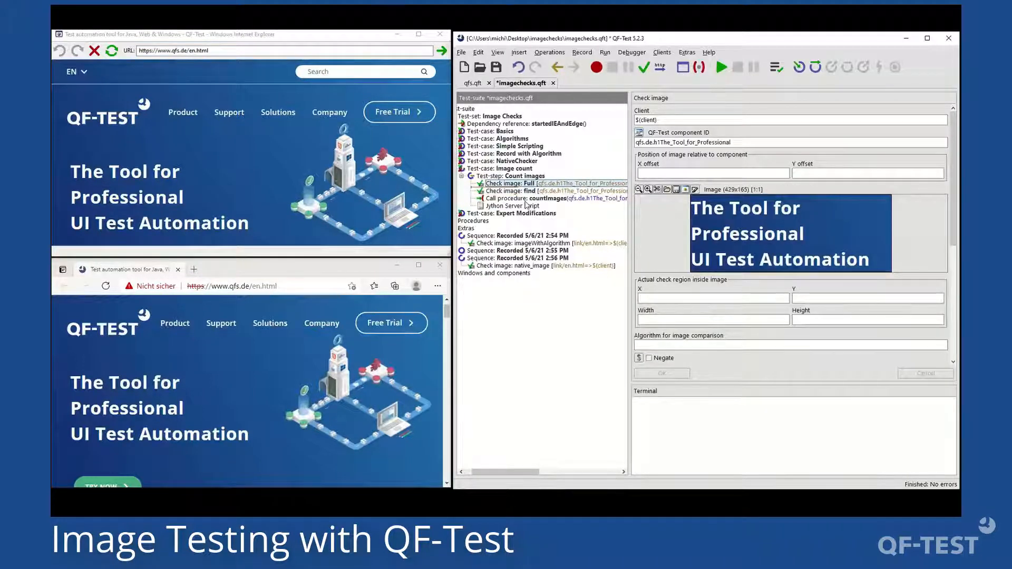
Step: Run the countImages procedure call and the Jython Server script that prints the count variable, and check the terminal output
click(535, 199)
click(721, 67)
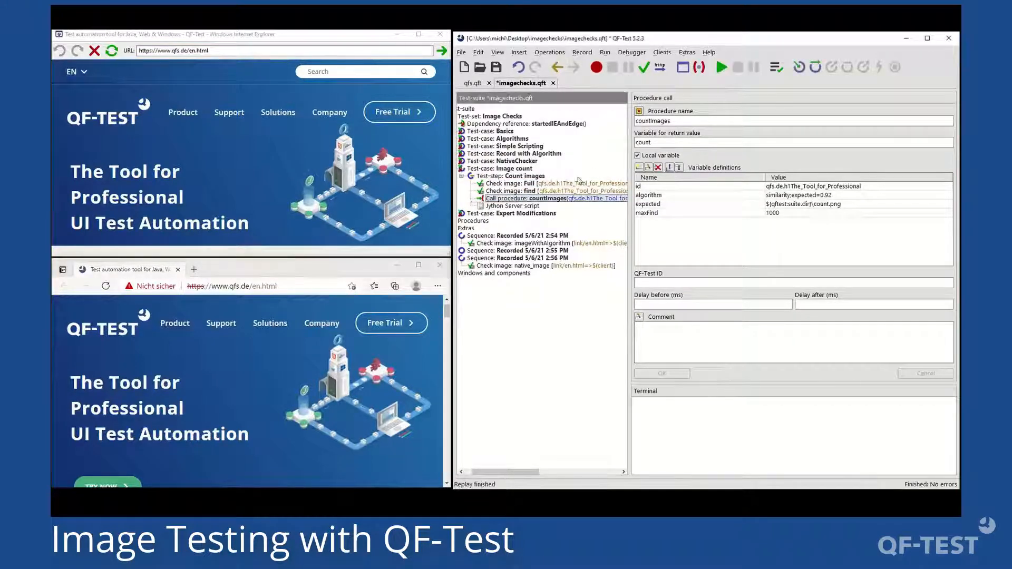
click(537, 206)
click(722, 67)
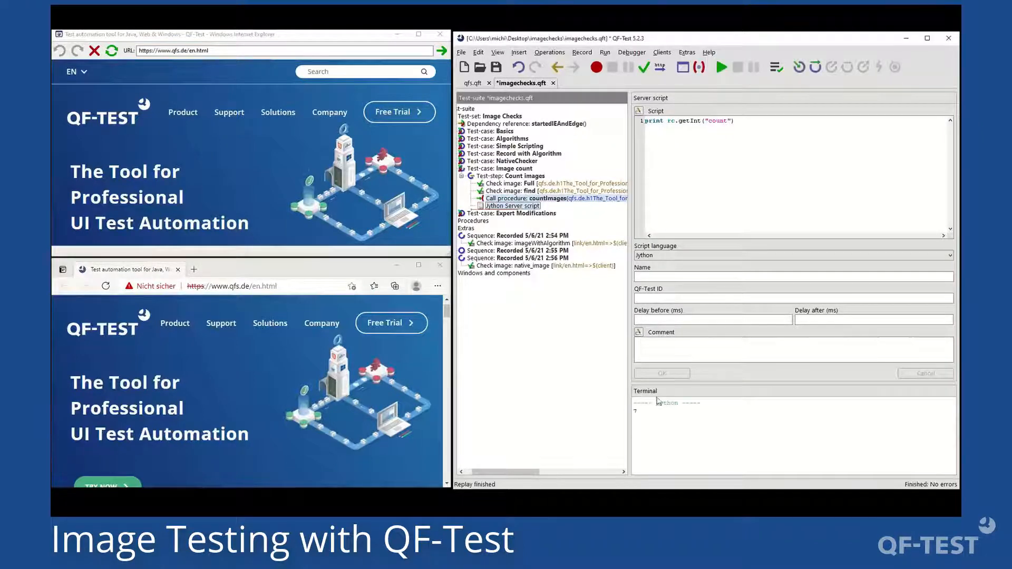
click(644, 413)
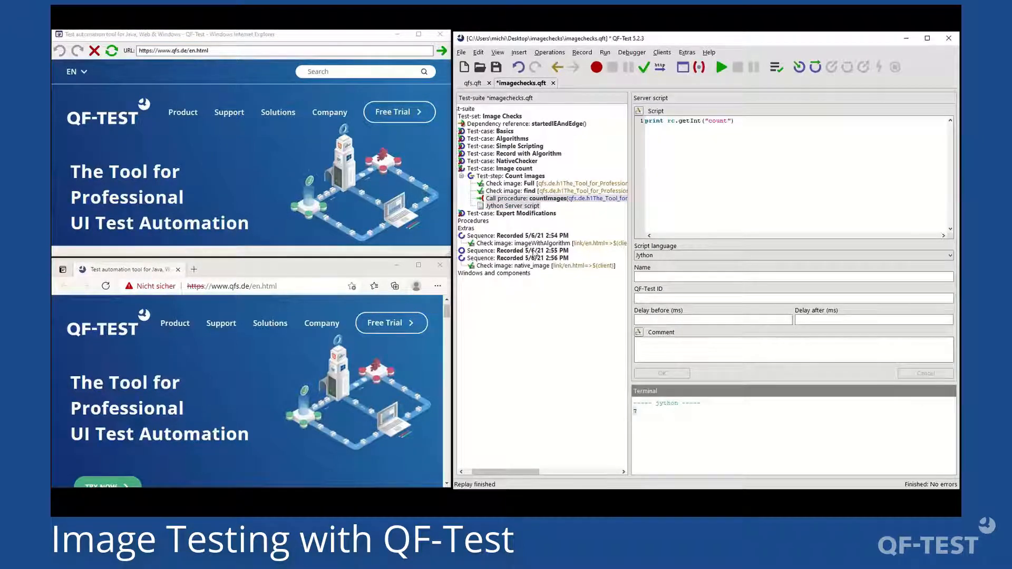
Step: Open the latest run log and expand the countImages procedure call down to its Jython SUT script entries
click(776, 69)
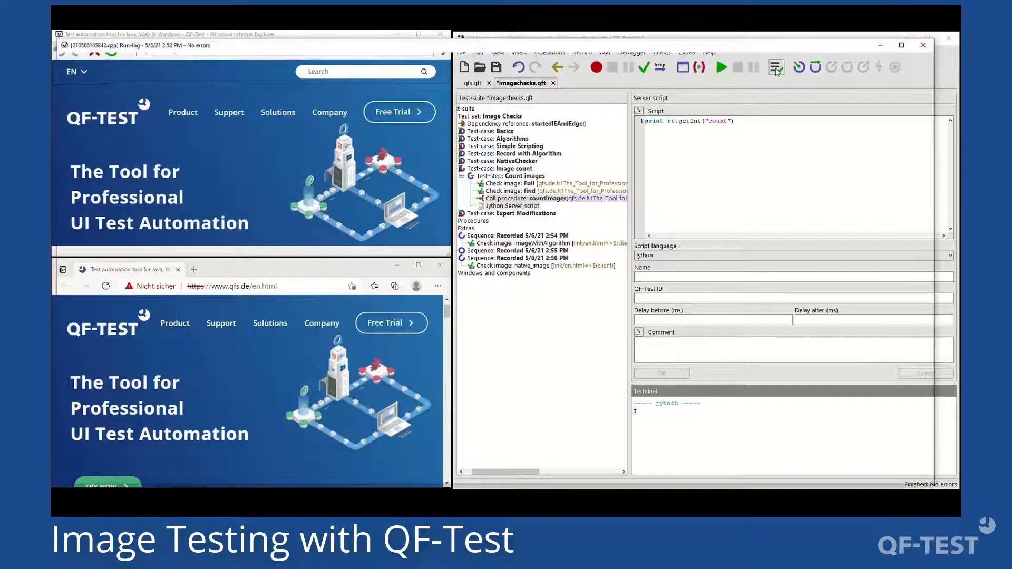
key(Down)
key(Right)
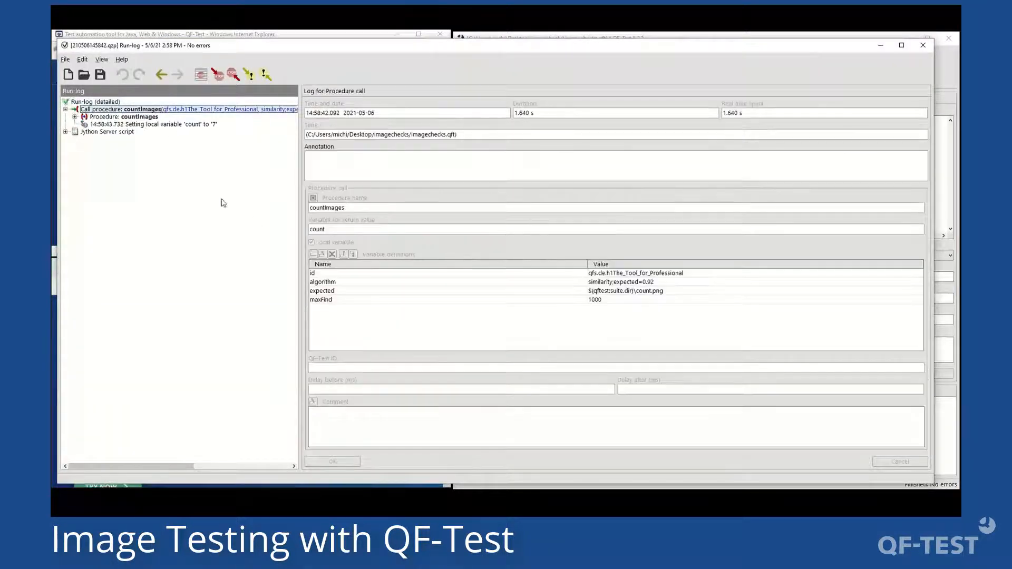
key(Down)
key(Right)
key(Down)
key(Right)
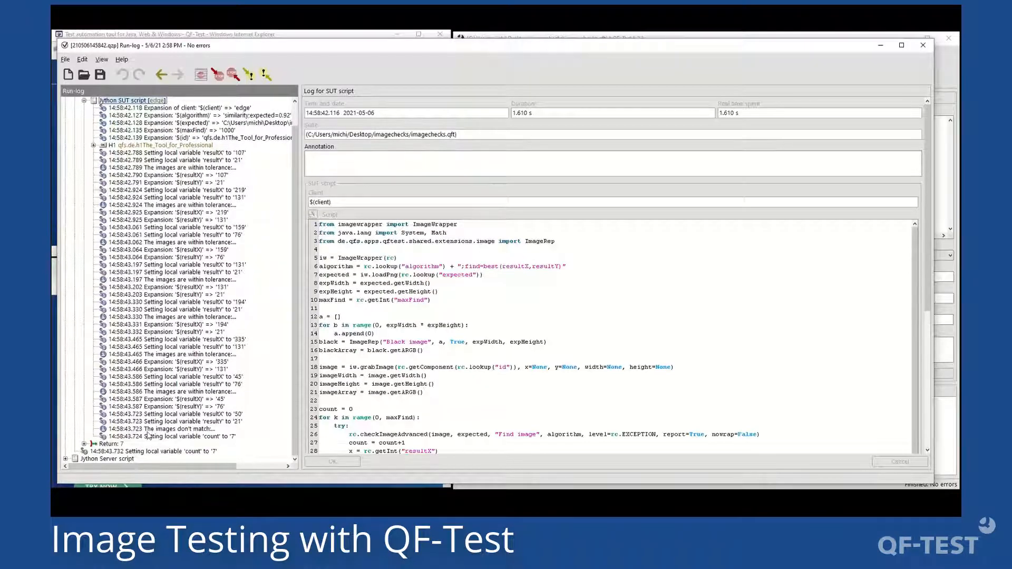
Step: Open the final "The images don't match" log entry and compare its expected and got probabilities
click(147, 431)
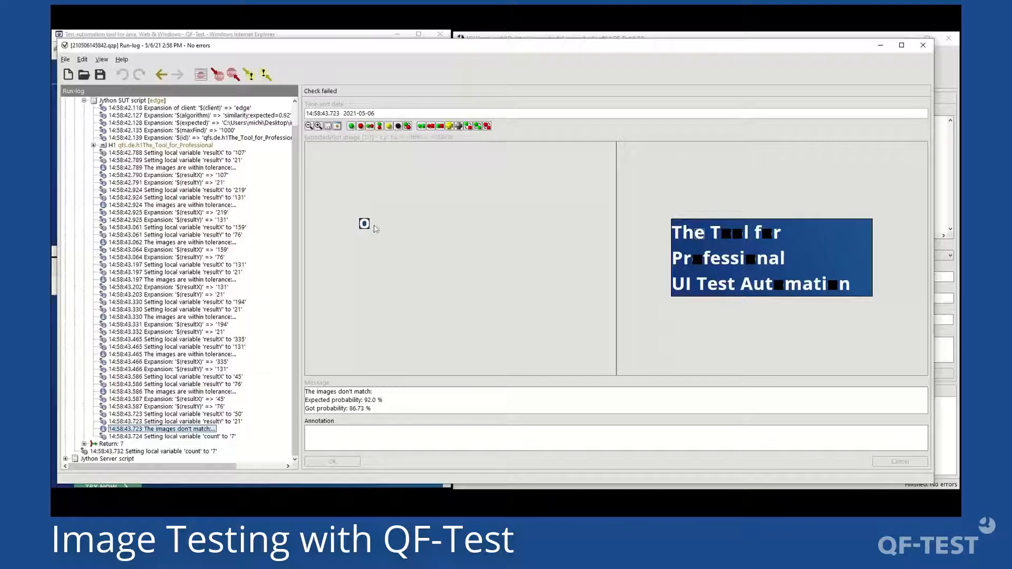
click(319, 126)
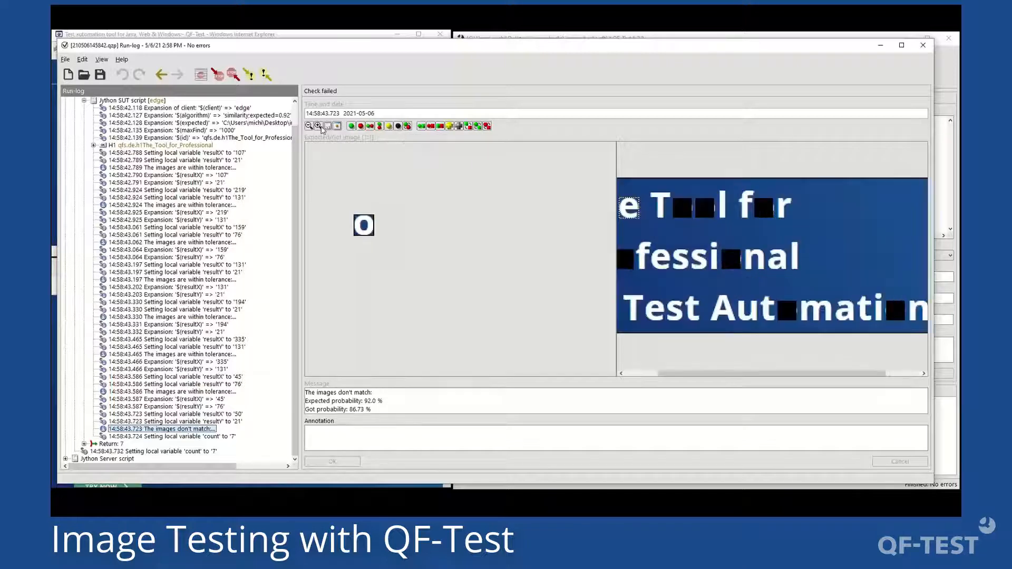
drag(745, 375, 696, 308)
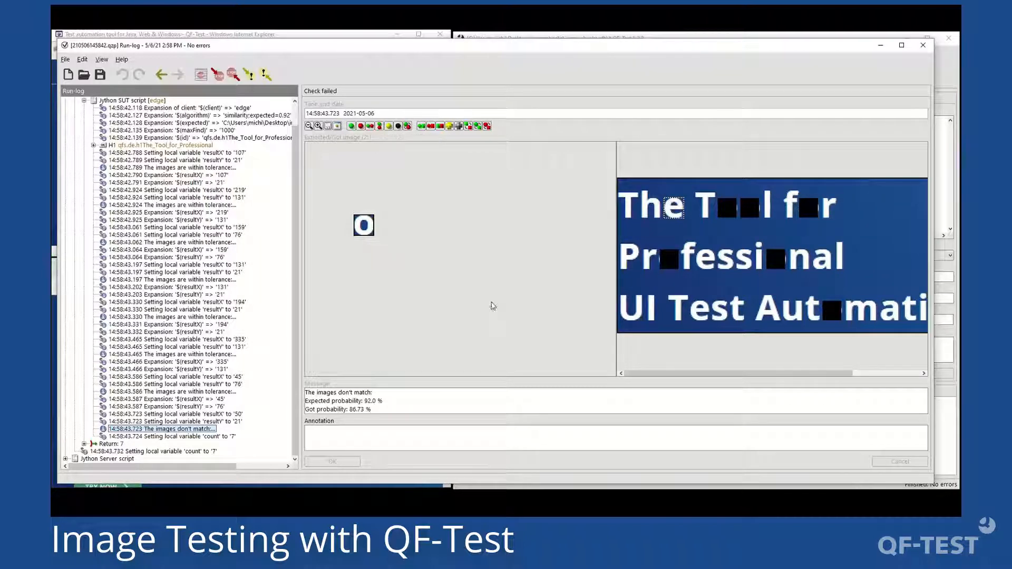
drag(372, 410, 352, 416)
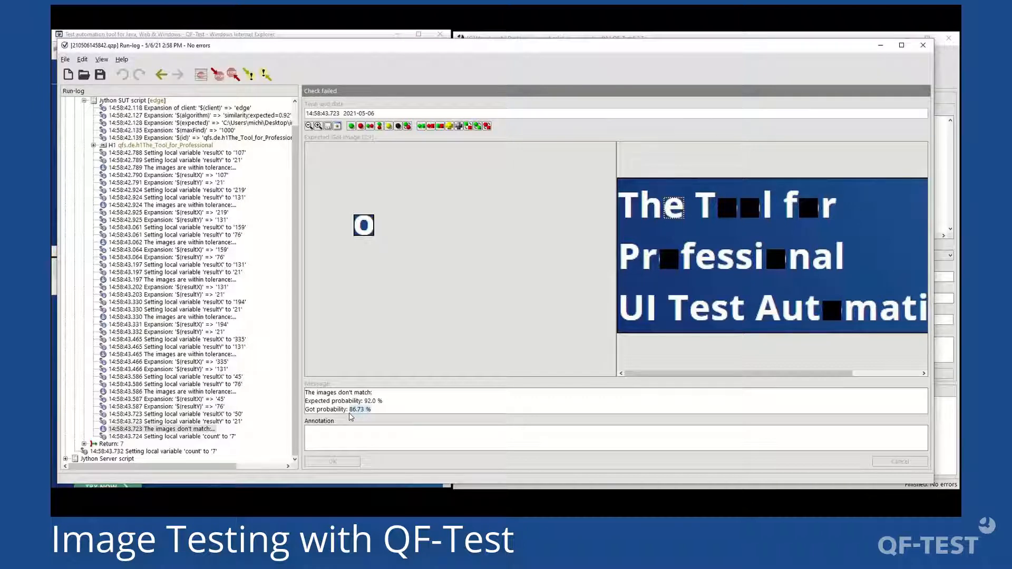
drag(384, 402, 364, 402)
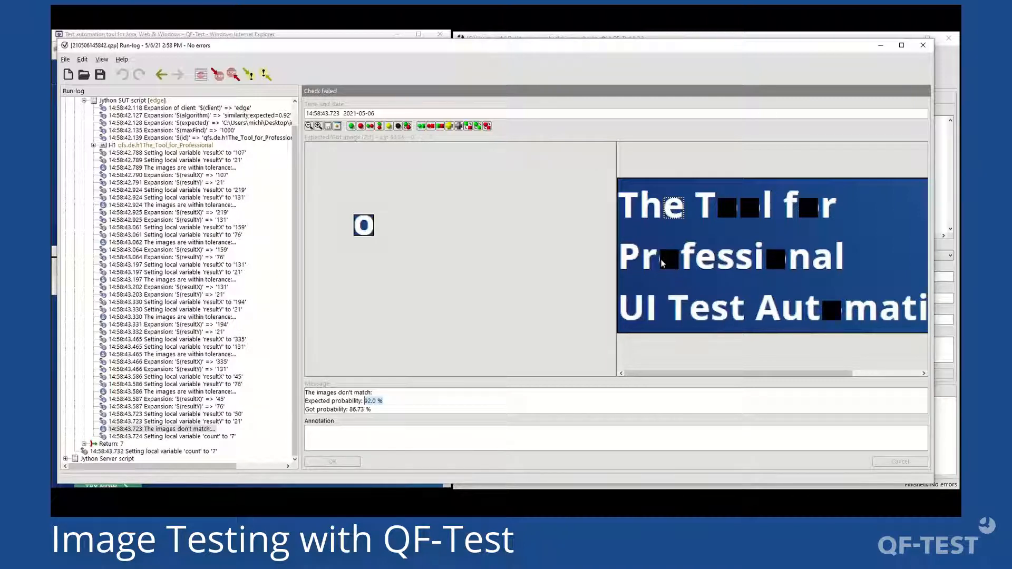
Step: Magnify the expected letter image and the blacked-out heading image to compare them up close, and close the run log
click(317, 126)
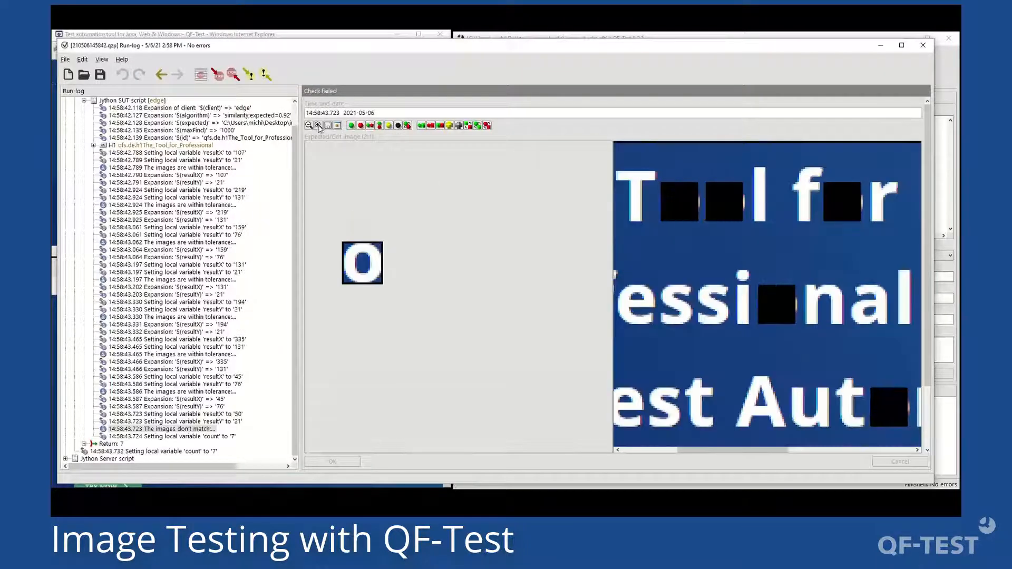
drag(762, 451, 711, 452)
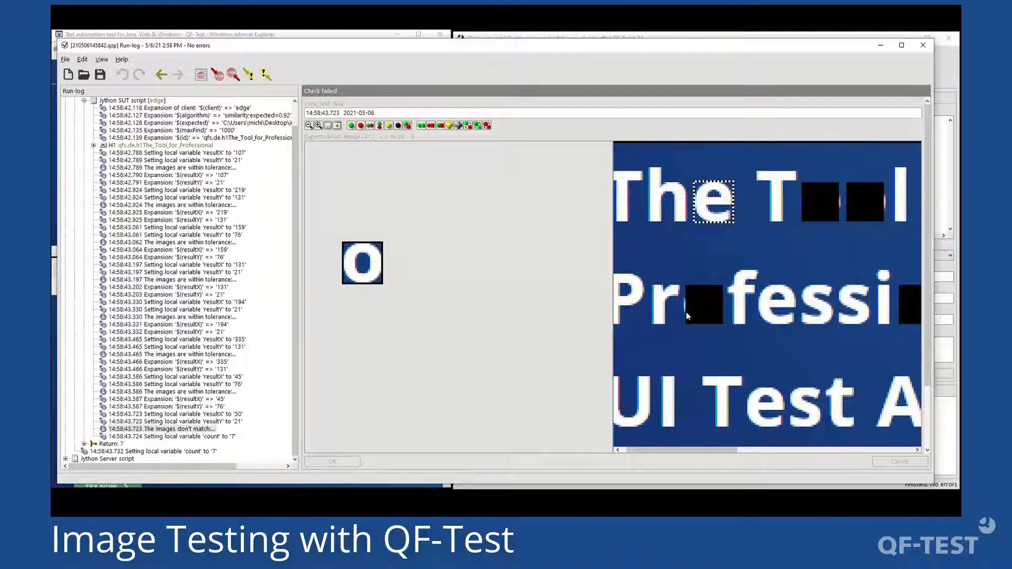
drag(733, 451, 753, 453)
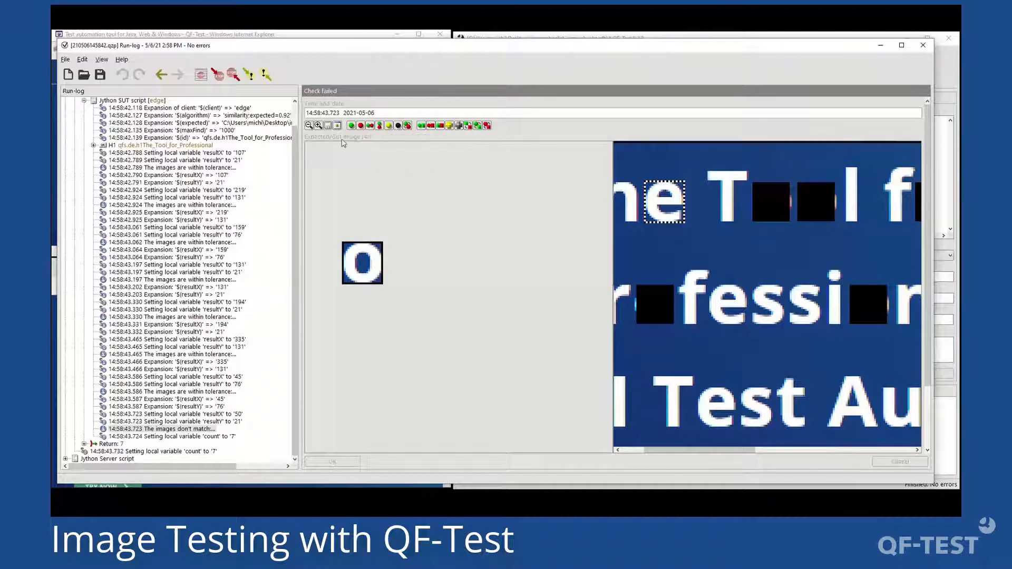
click(318, 125)
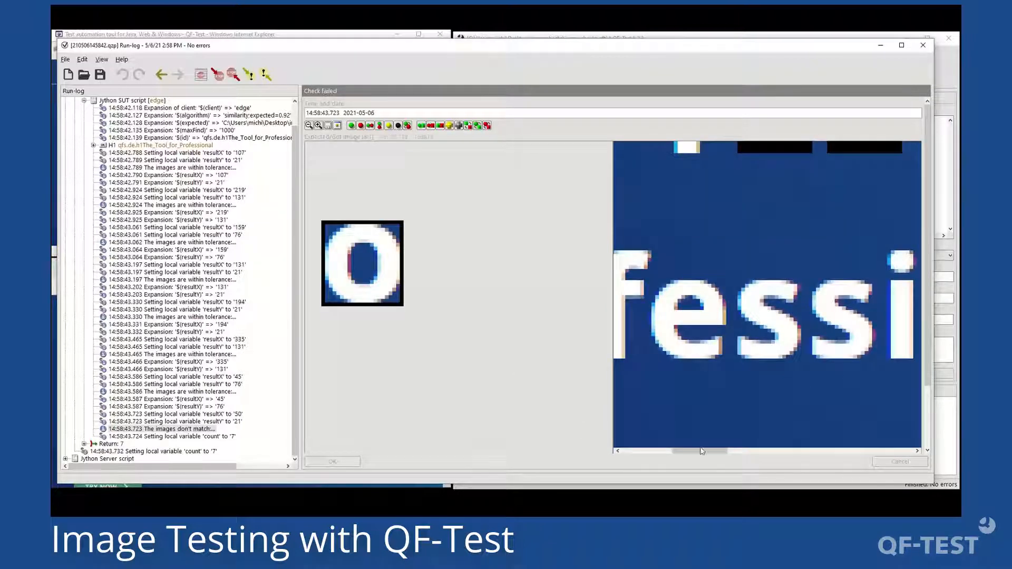
drag(702, 451, 655, 452)
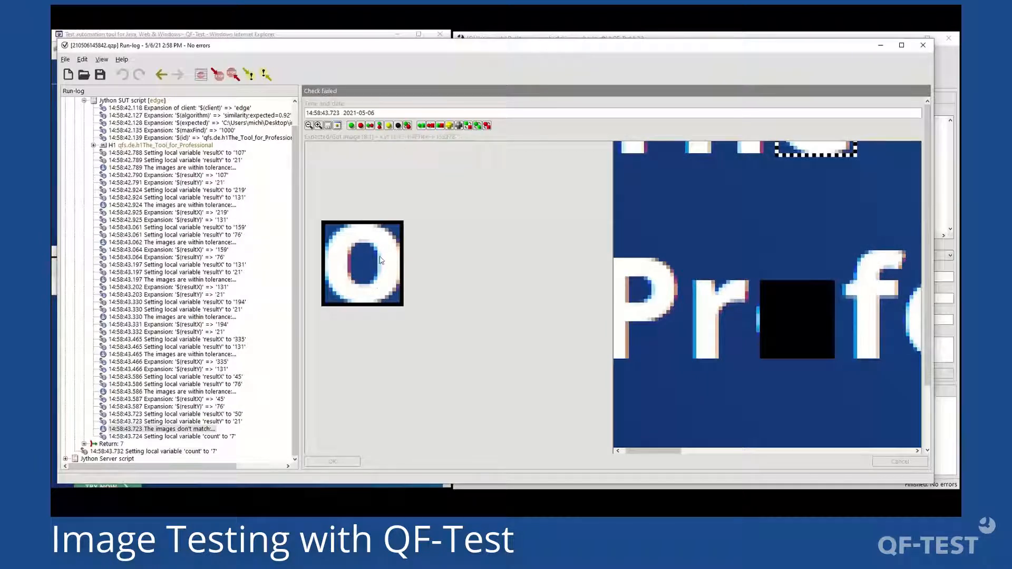
click(309, 126)
click(309, 128)
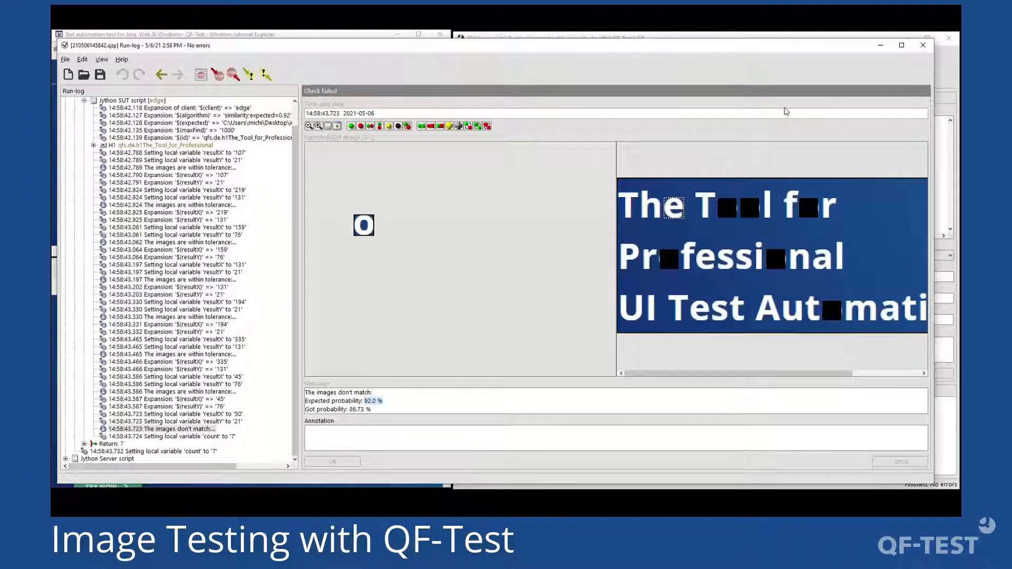
click(924, 48)
Step: Locate the countImages procedure from its call in Count images and open its Jython SUT script
click(545, 200)
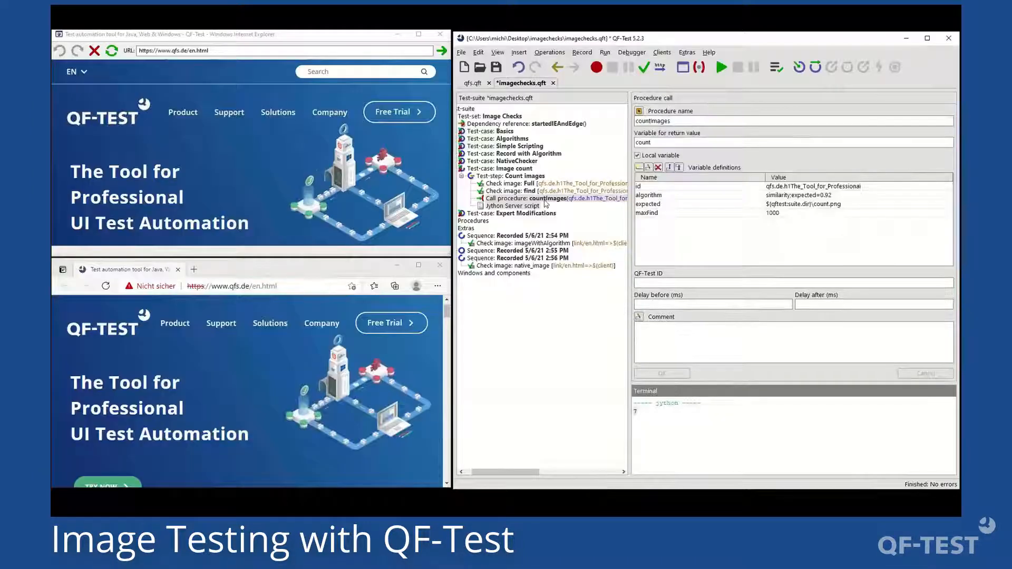
key(ctrl+p)
key(Right)
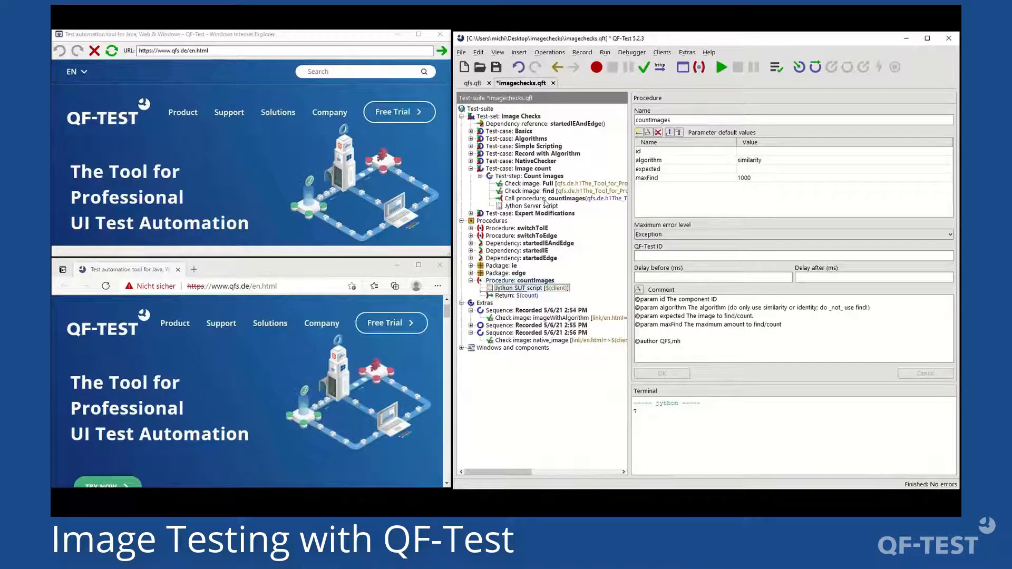
key(Down)
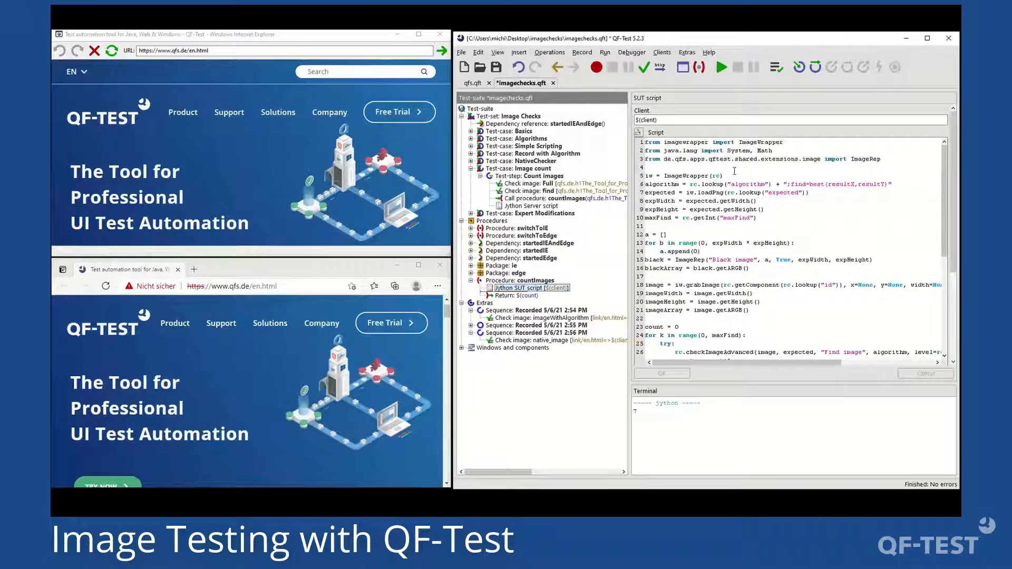
Step: Examine the ImageWrapper(rc) instantiation and the ImageRep import in the countImages script
drag(734, 177, 664, 176)
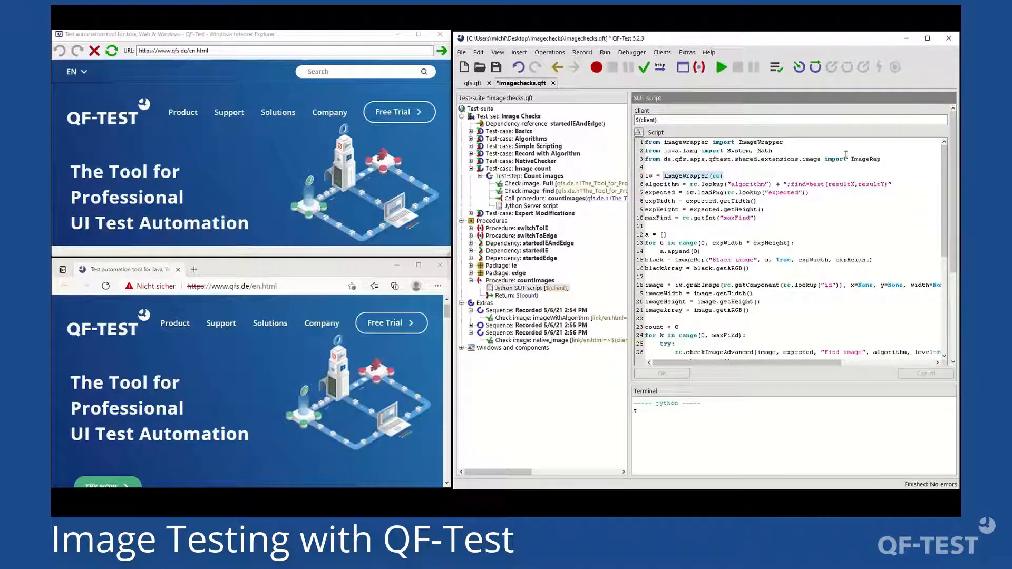
drag(883, 159, 851, 159)
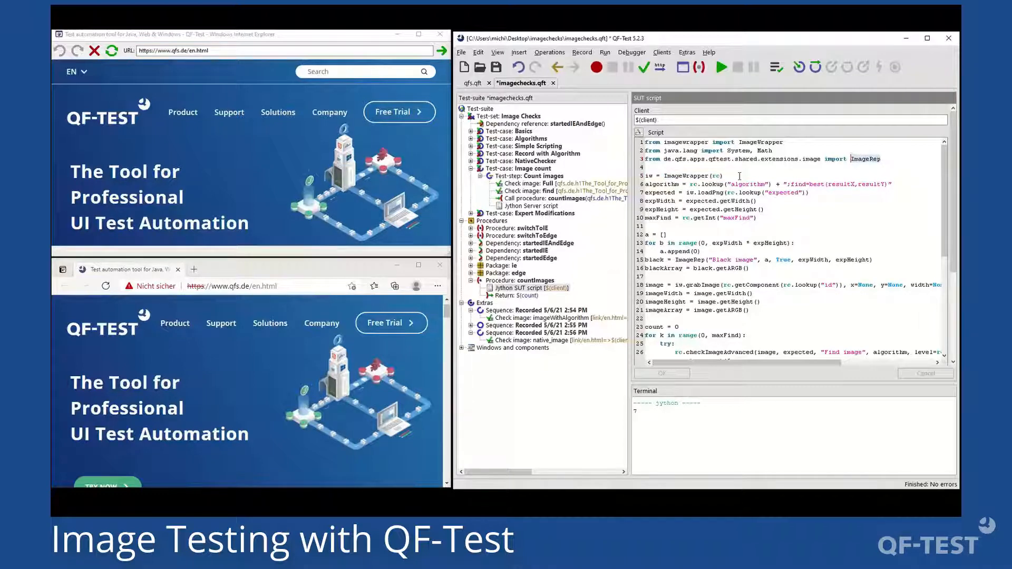
drag(735, 175, 664, 175)
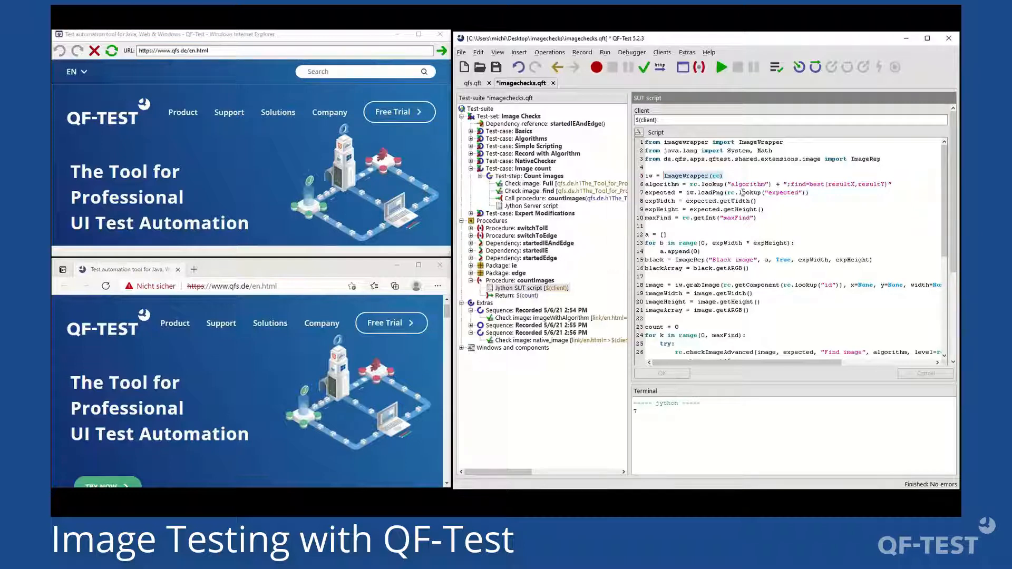
double_click(864, 159)
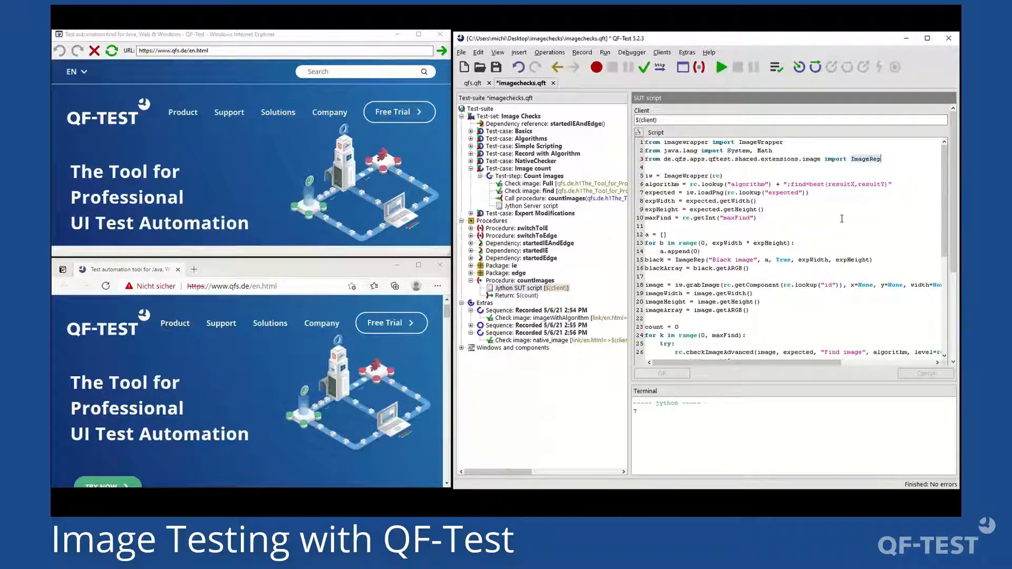
Step: Examine the algorithm lookup and the line that loads the expected PNG image in the countImages script
click(722, 184)
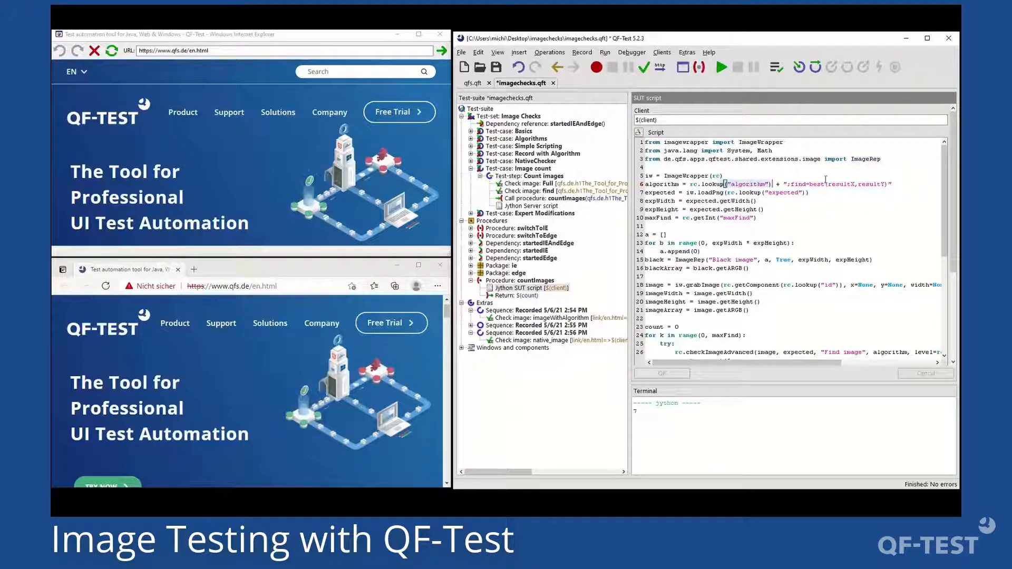
click(684, 193)
triple_click(684, 193)
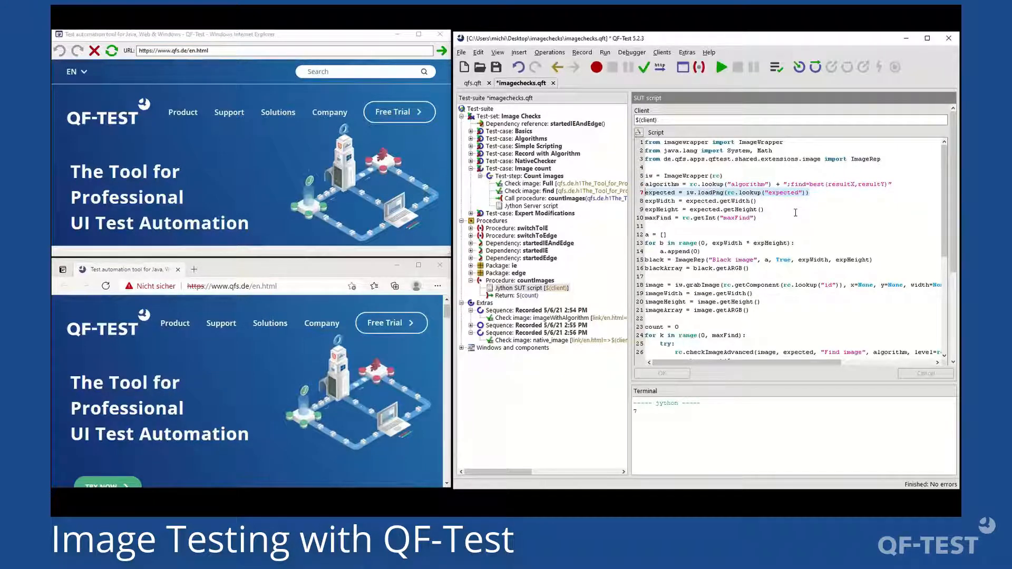
Step: Examine the lines that build the black image and its blackArray, and the grabImage call that captures the component
scroll(796, 212, down, 3)
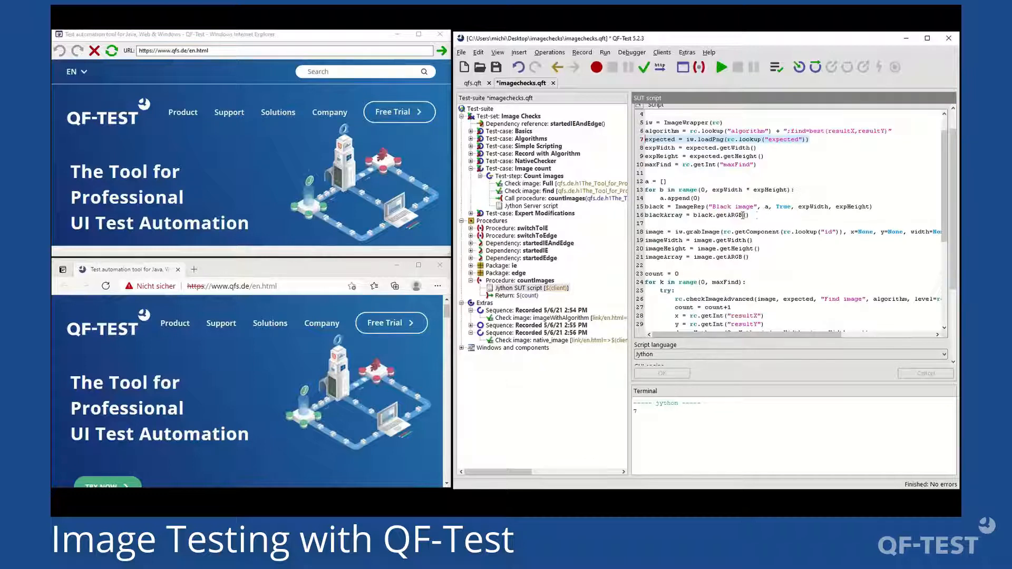
double_click(664, 215)
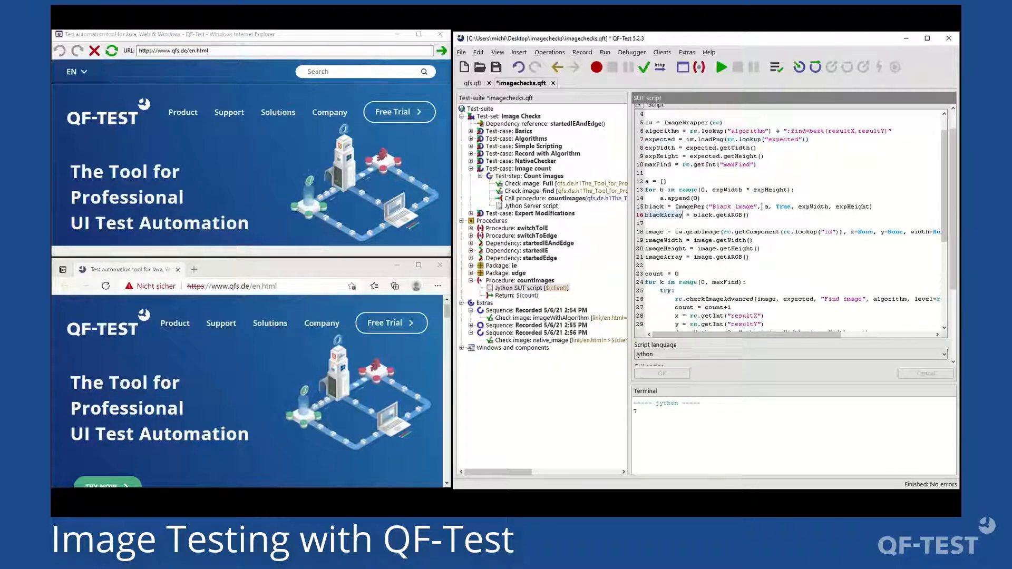
drag(766, 212, 634, 194)
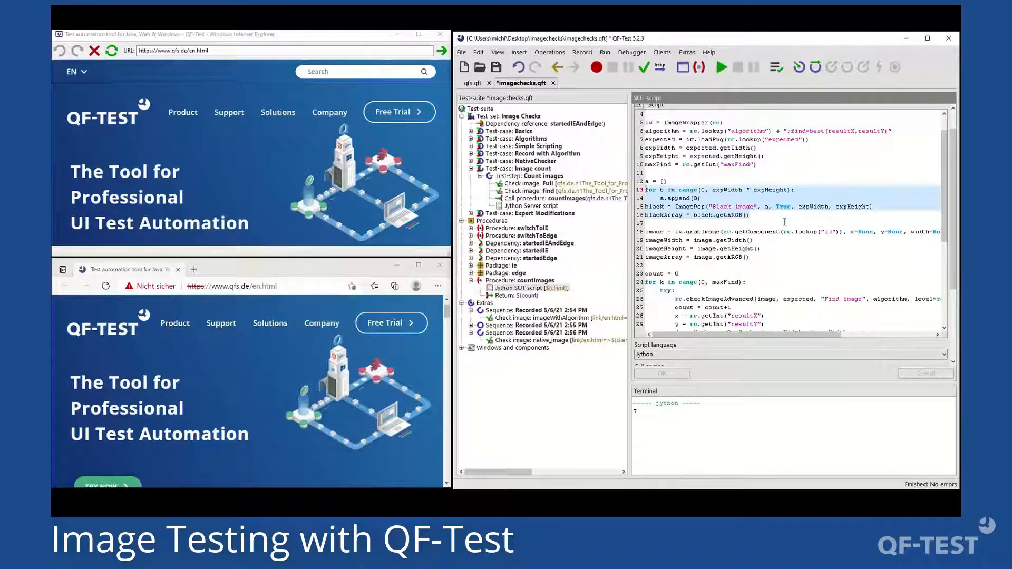
scroll(785, 222, down, 1)
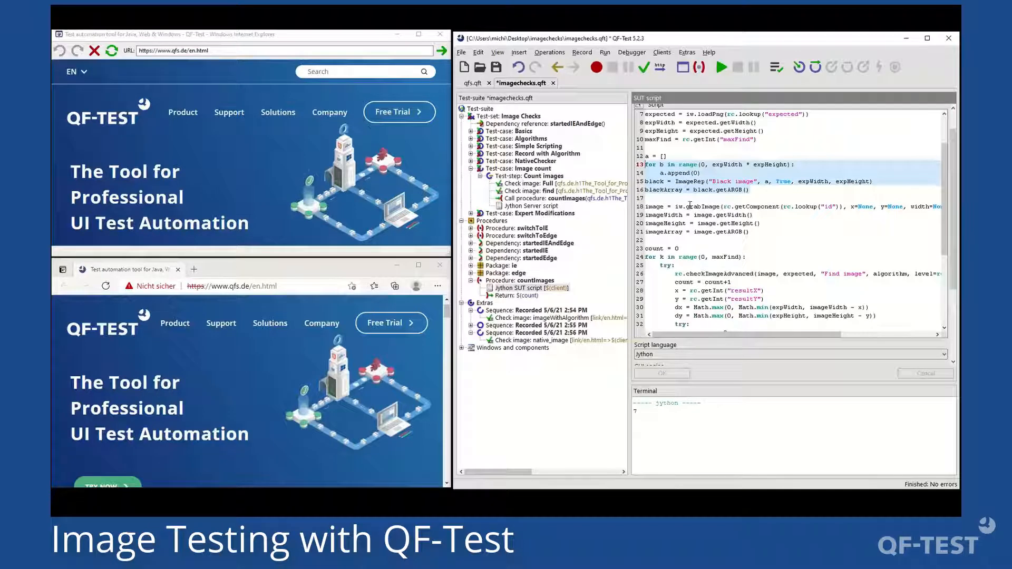
drag(687, 207, 721, 207)
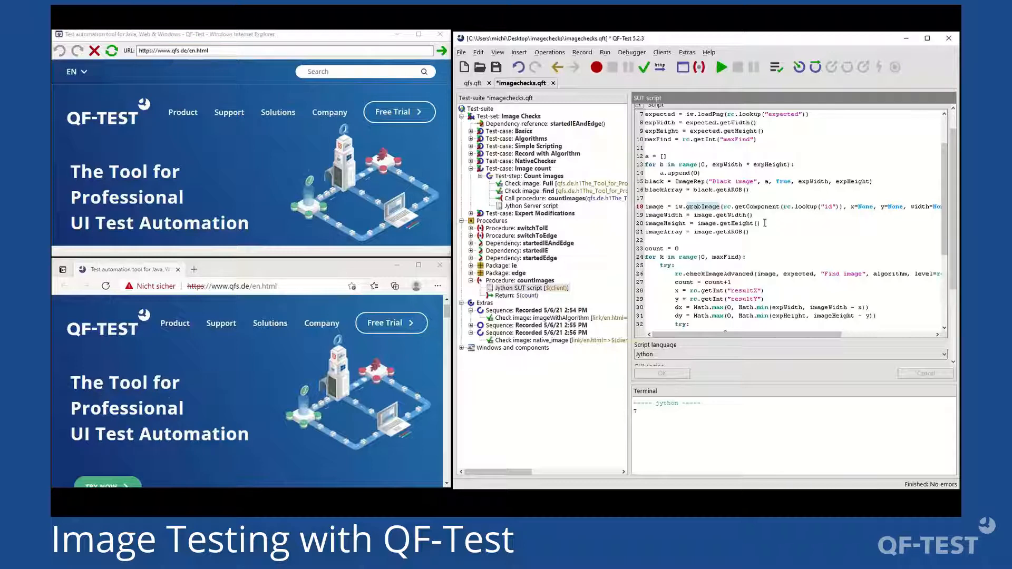
Step: Review the image, expected and algorithm arguments of rc.checkImageAdvanced and trace the algorithm back to its find=best definition
scroll(792, 231, down, 2)
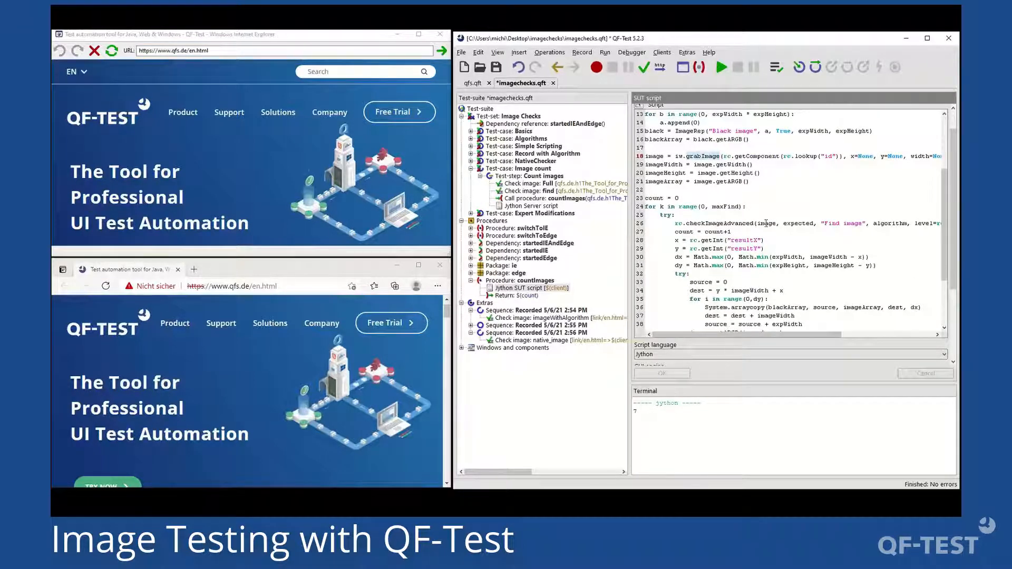
click(773, 224)
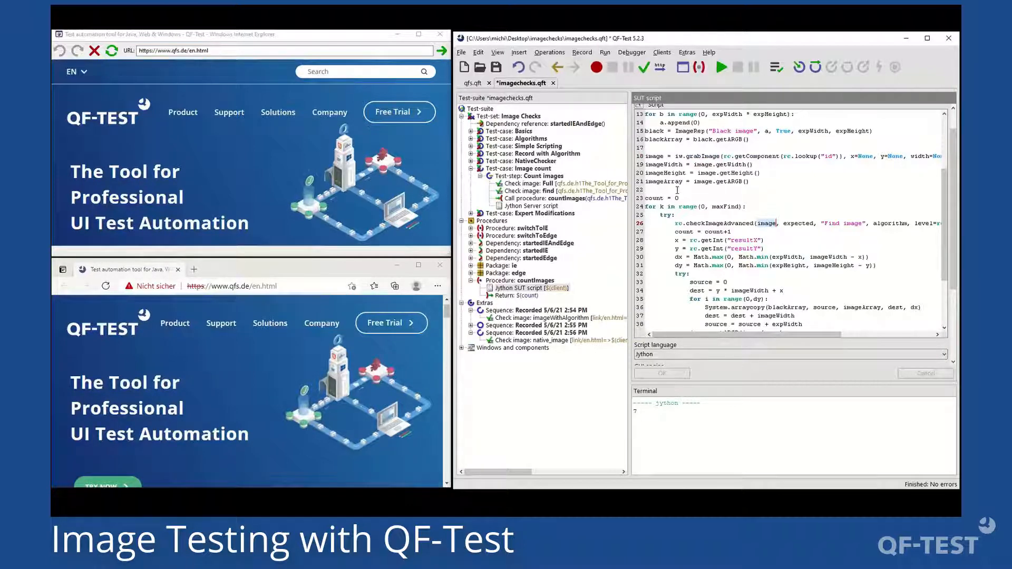
double_click(797, 223)
double_click(892, 223)
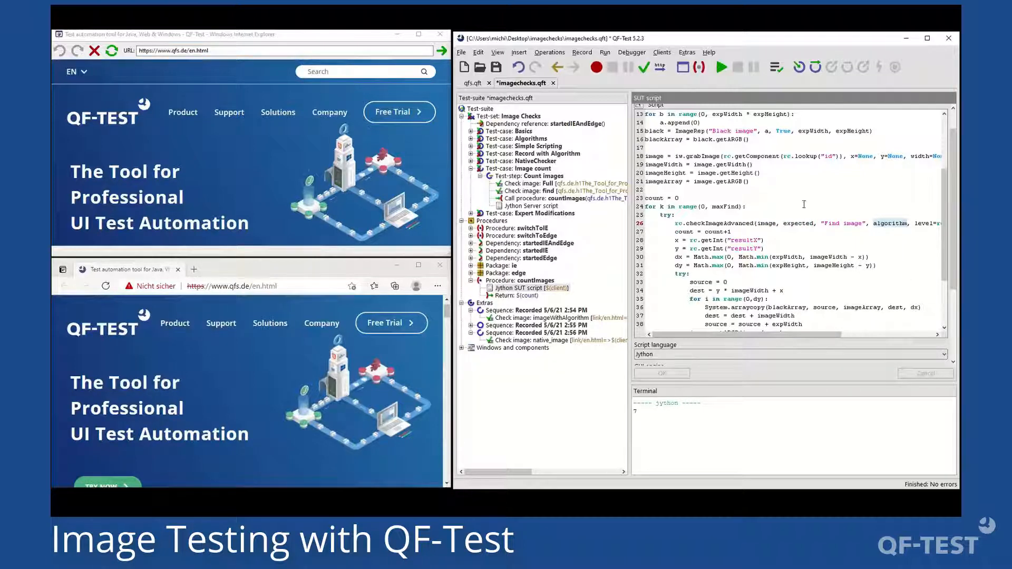
scroll(842, 203, up, 5)
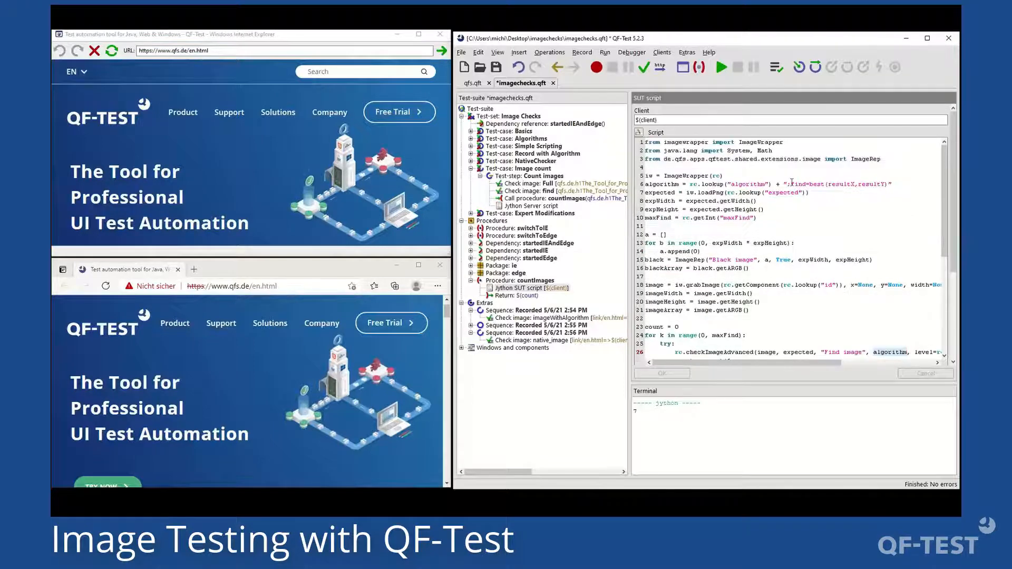
drag(788, 184, 817, 185)
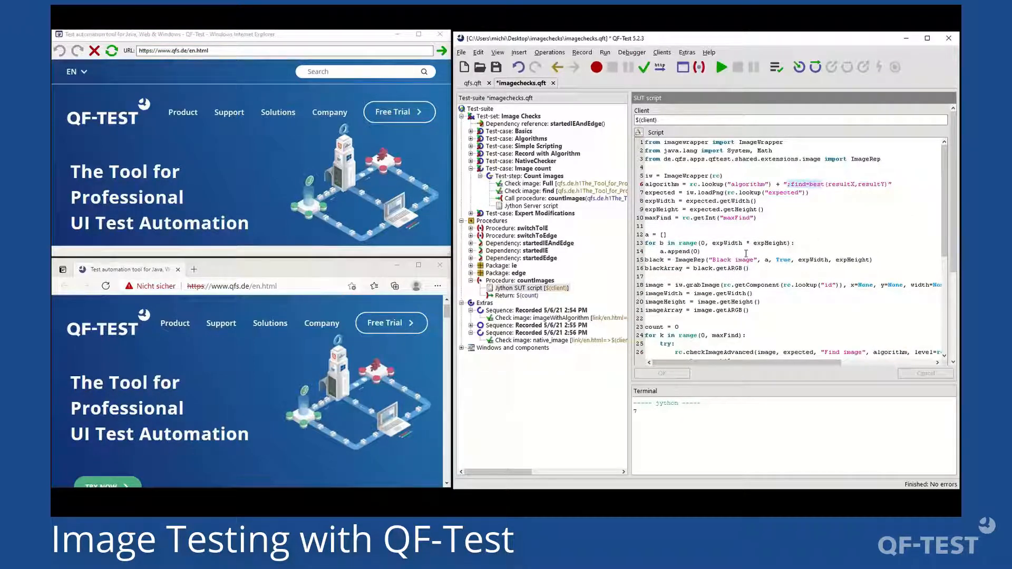
Step: Examine the loop code from System.arraycopy to image.setARGB that paints the found match black
scroll(745, 247, down, 5)
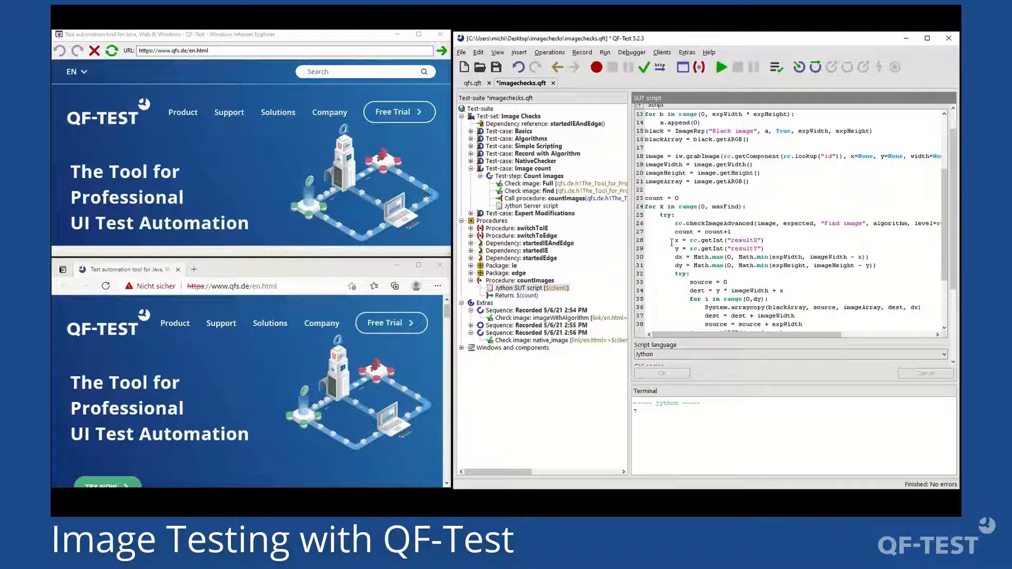
scroll(704, 241, down, 2)
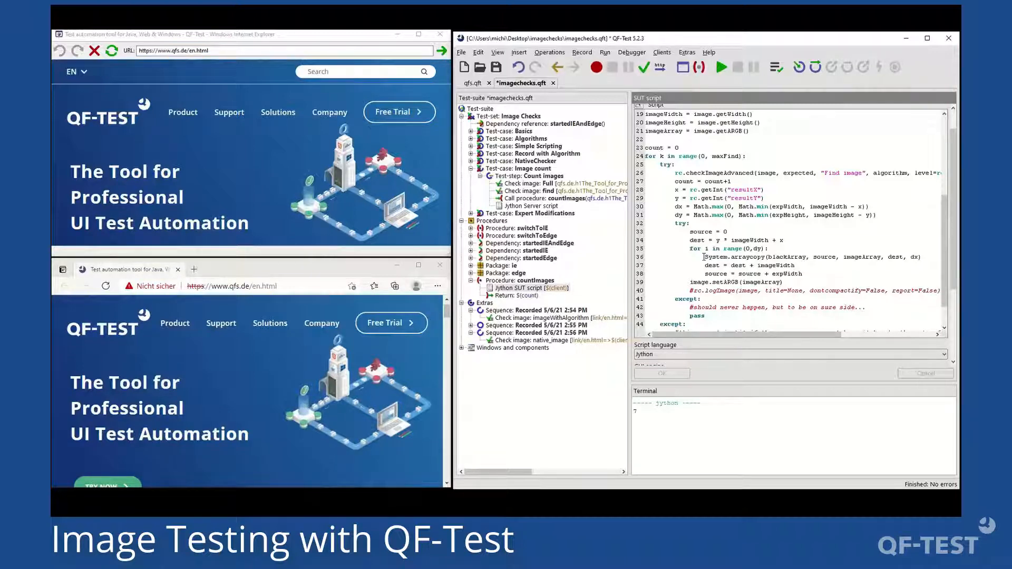
drag(704, 256, 804, 281)
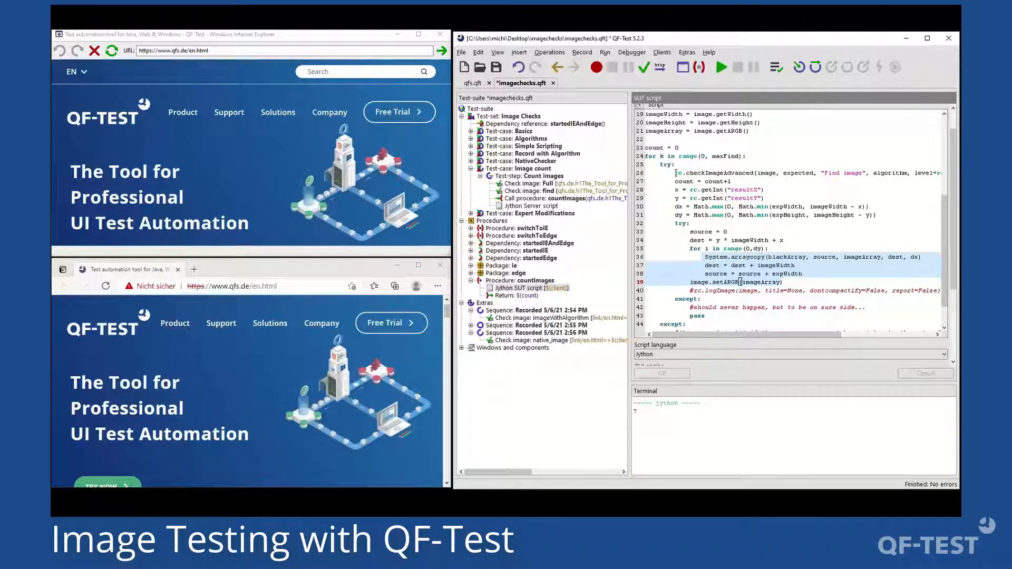
Step: Examine the checkImageAdvanced call with its rc.EXCEPTION level and the closing rc.setLocal("count", count) line
drag(677, 173, 870, 173)
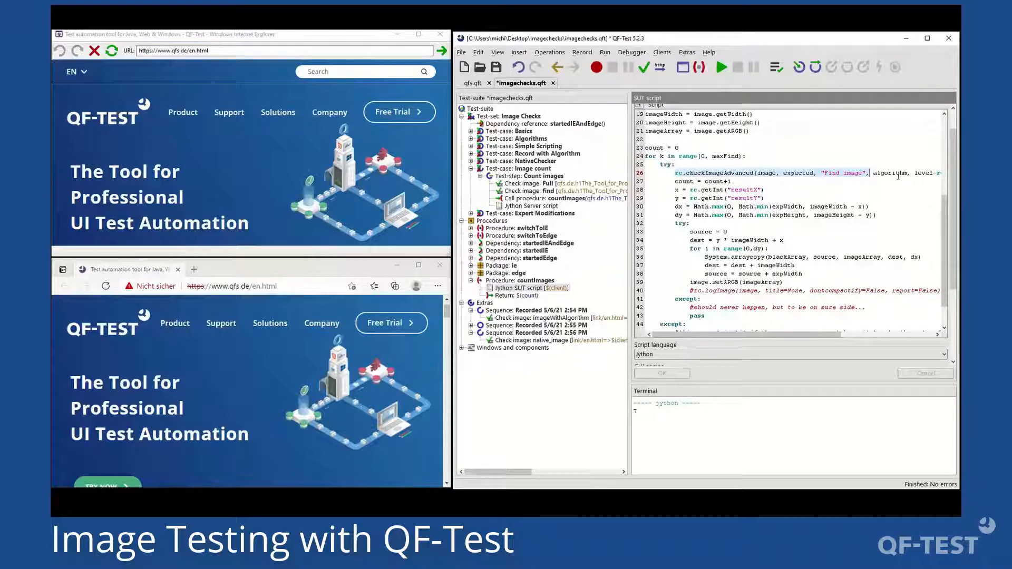
scroll(679, 179, right, 3)
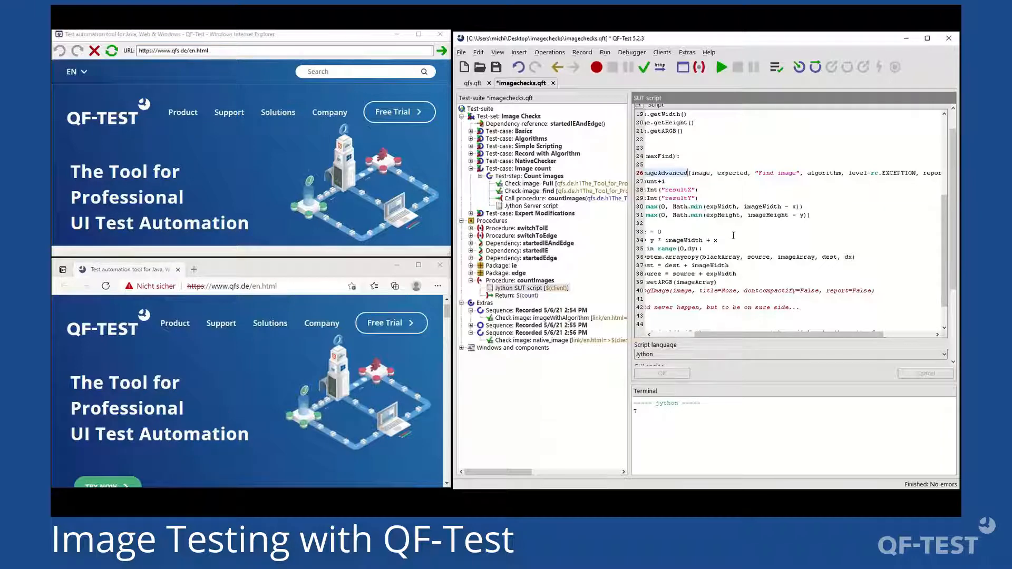
double_click(890, 173)
drag(855, 333, 644, 298)
scroll(729, 255, down, 3)
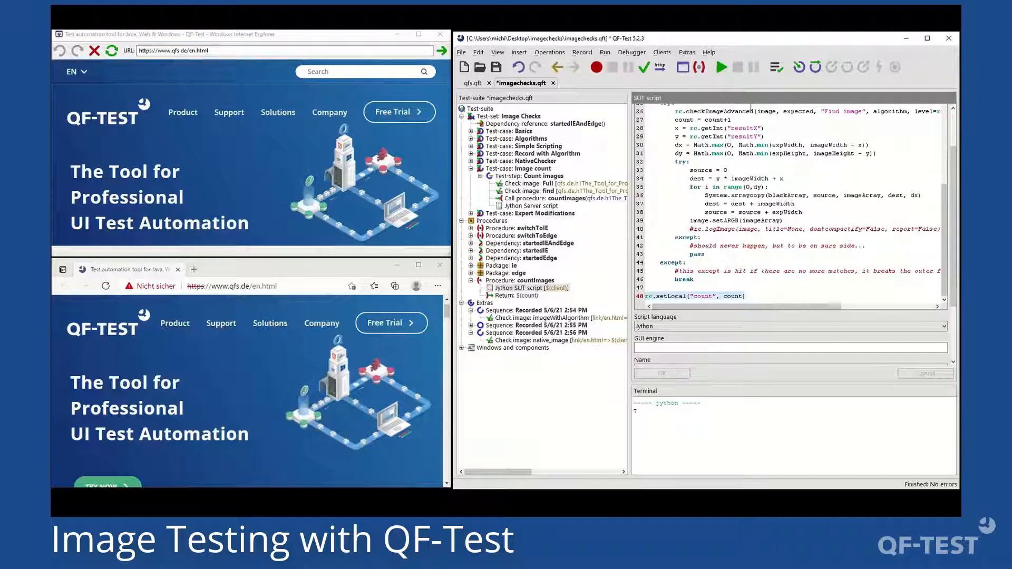
Step: Open the latest run log and expand the countImages procedure call down to the entries of its Jython SUT script
click(776, 72)
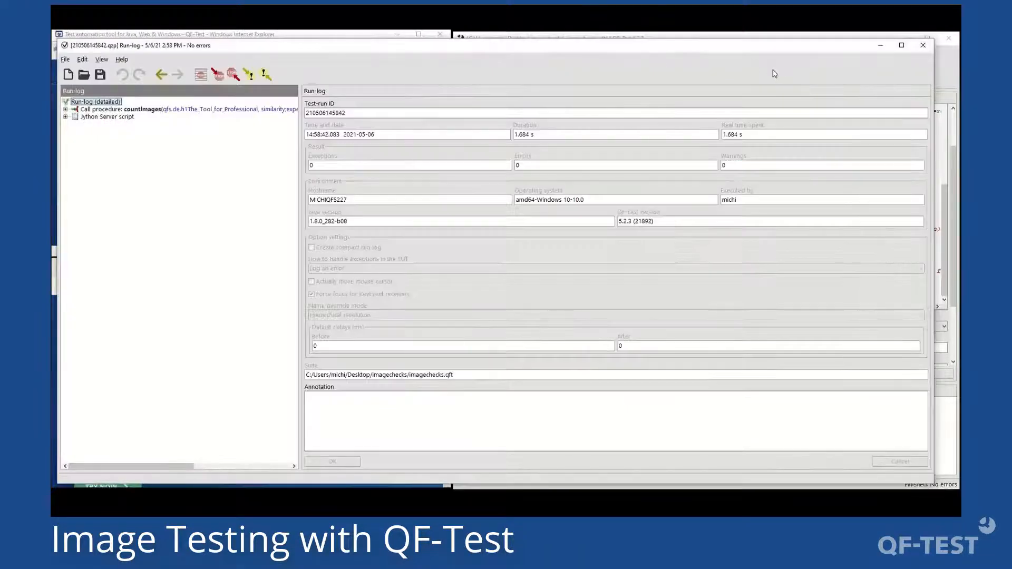
key(Right)
key(Down)
key(Down)
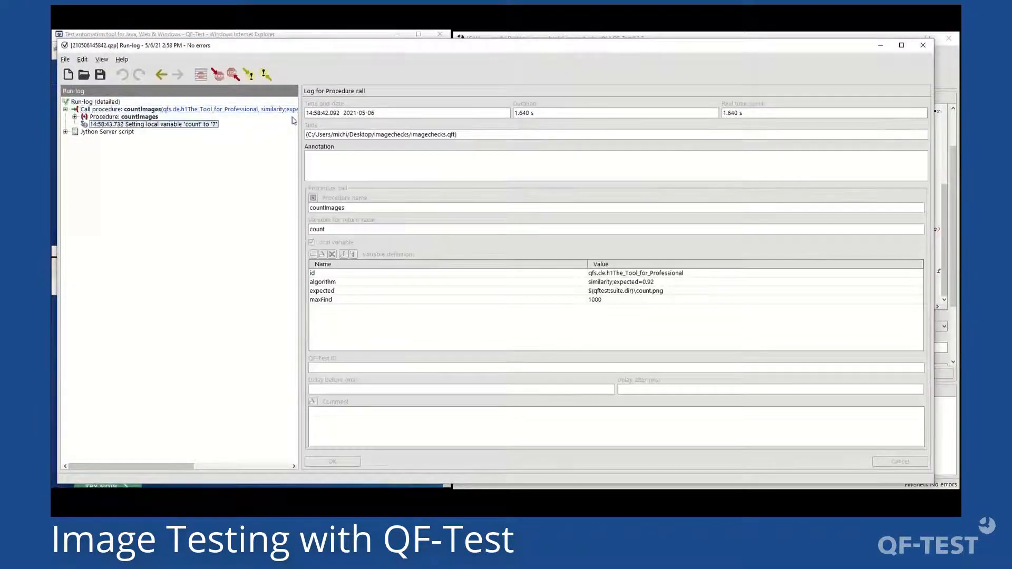
key(Up)
key(Right)
key(Down)
key(Right)
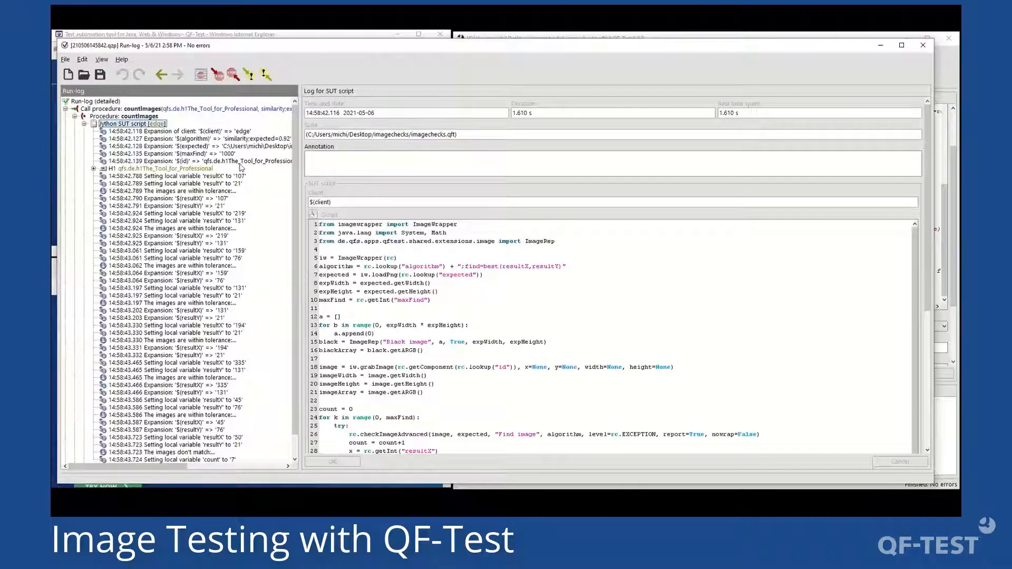
Step: Compare the images and got probabilities of the first three "The images are within tolerance" log entries
click(168, 191)
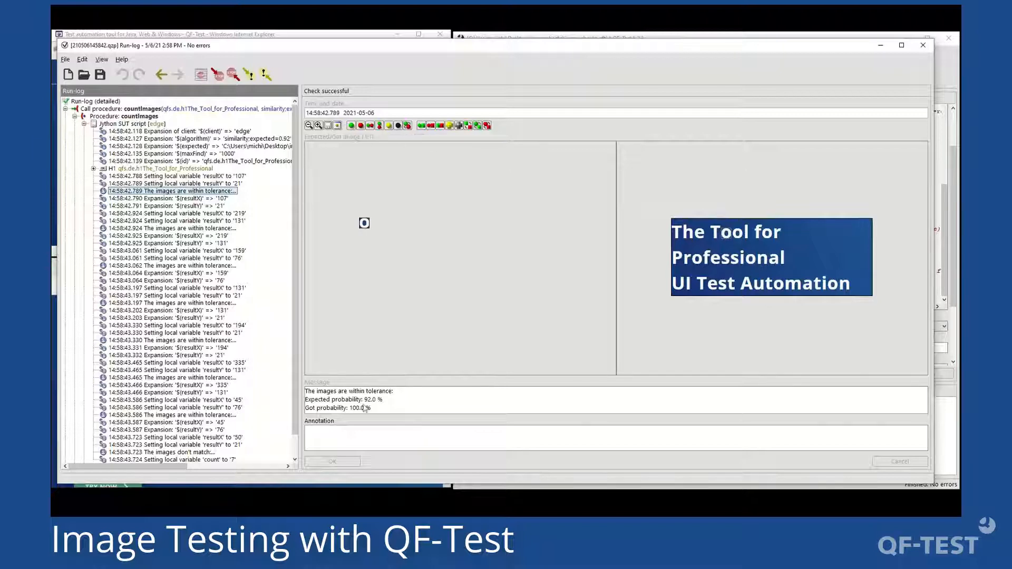
drag(372, 409, 349, 409)
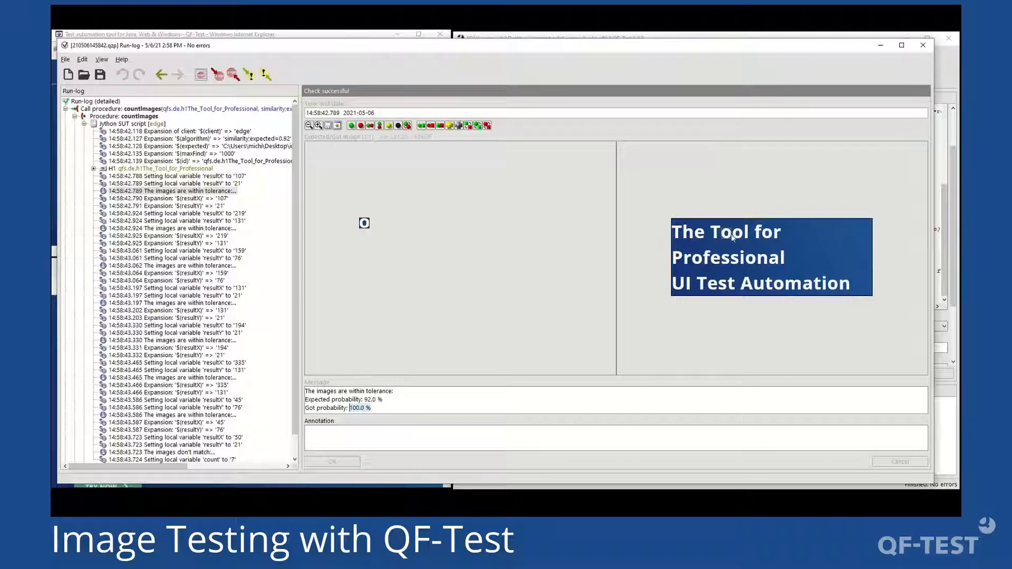
click(182, 229)
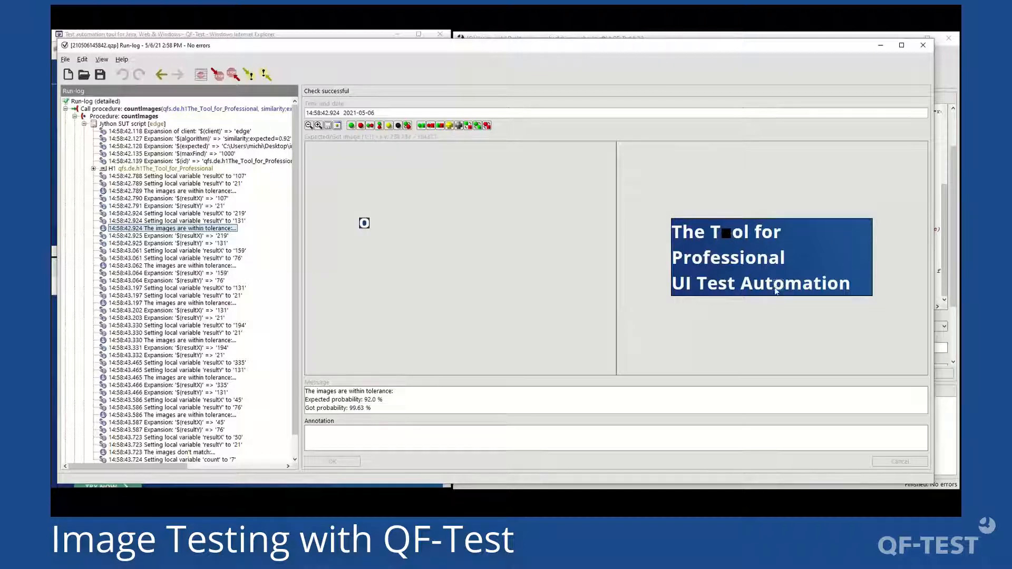
drag(381, 410, 349, 409)
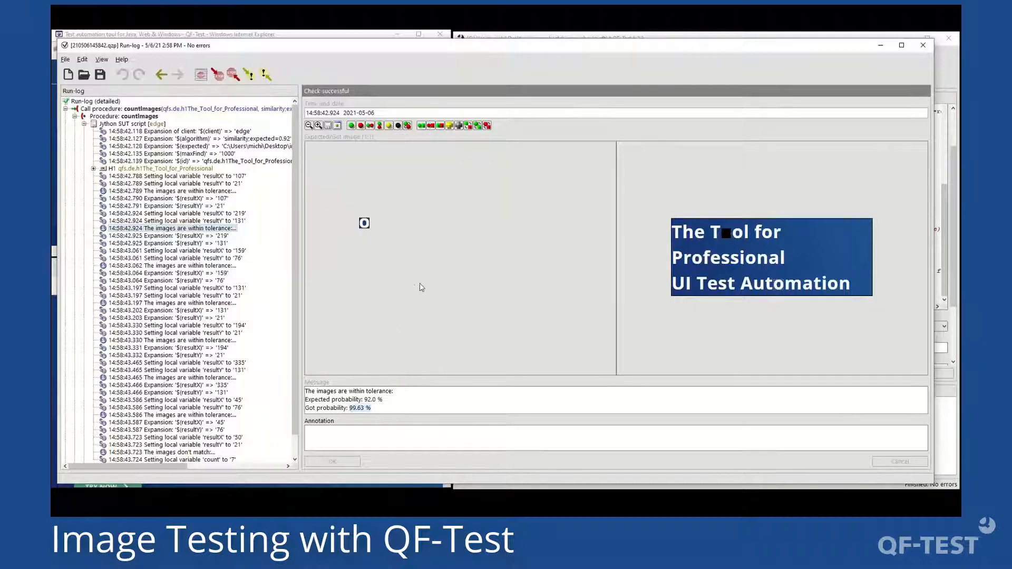
click(165, 266)
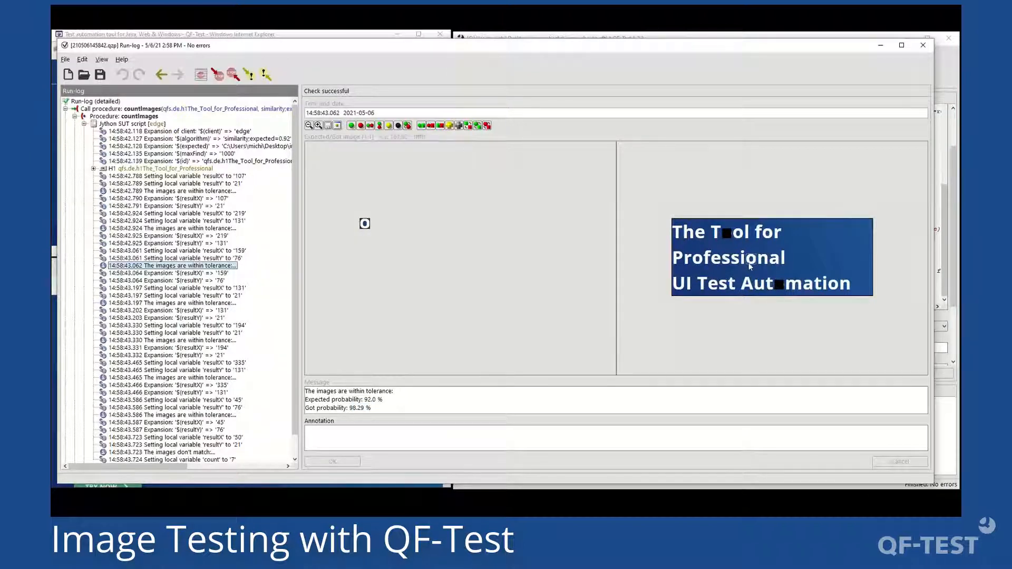
Step: Check the got probability of the final "The images don't match" entry and close the run log
scroll(158, 293, down, 1)
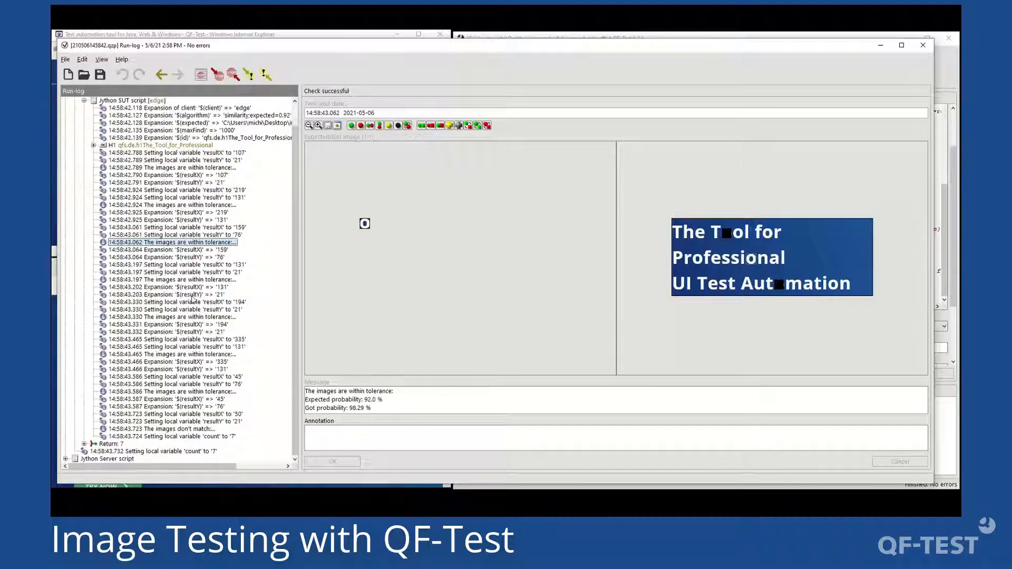
click(165, 429)
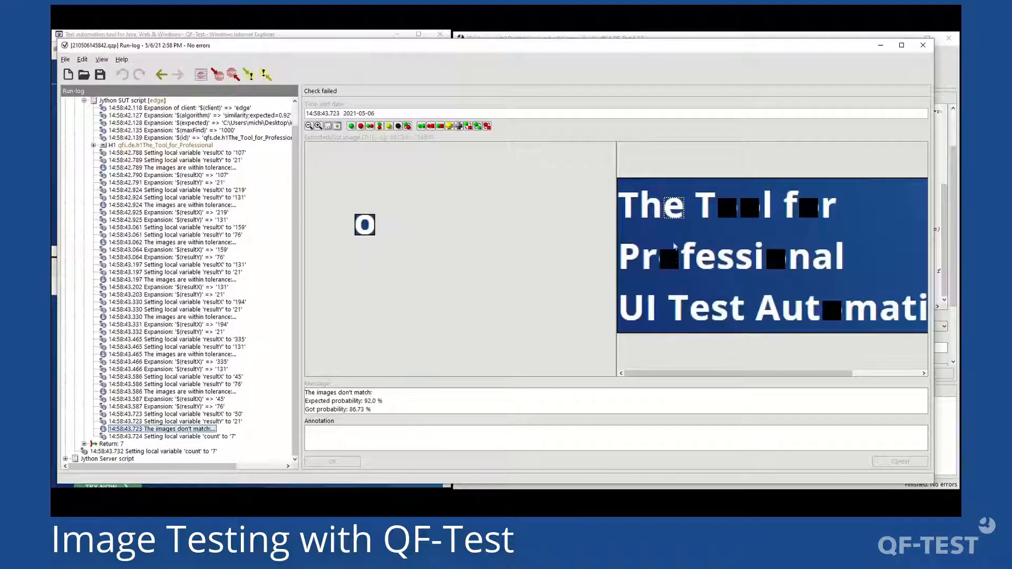
mouse_move(828, 373)
mouse_down()
mouse_move(879, 375)
mouse_move(827, 380)
mouse_up()
drag(390, 414, 349, 410)
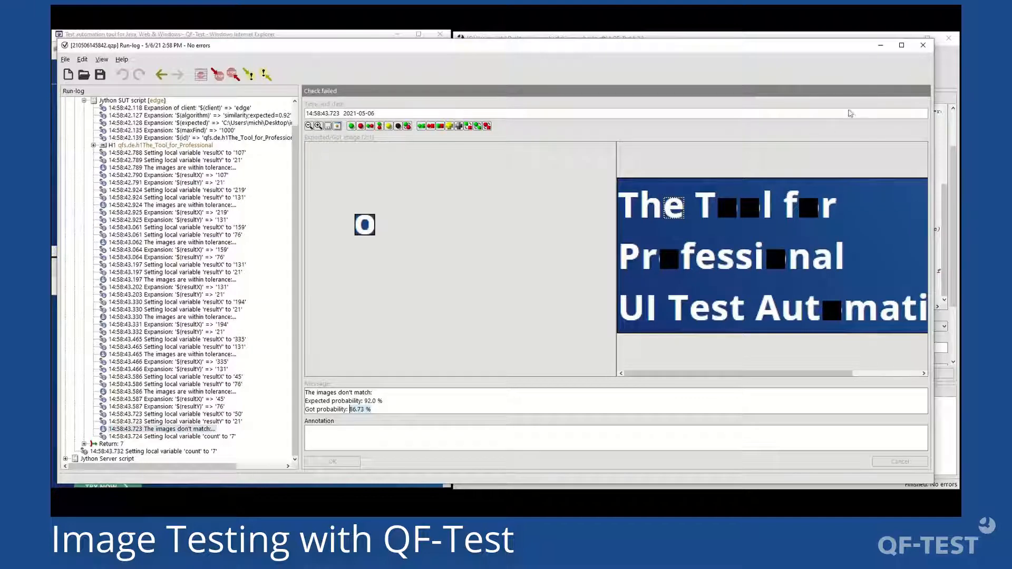
click(923, 46)
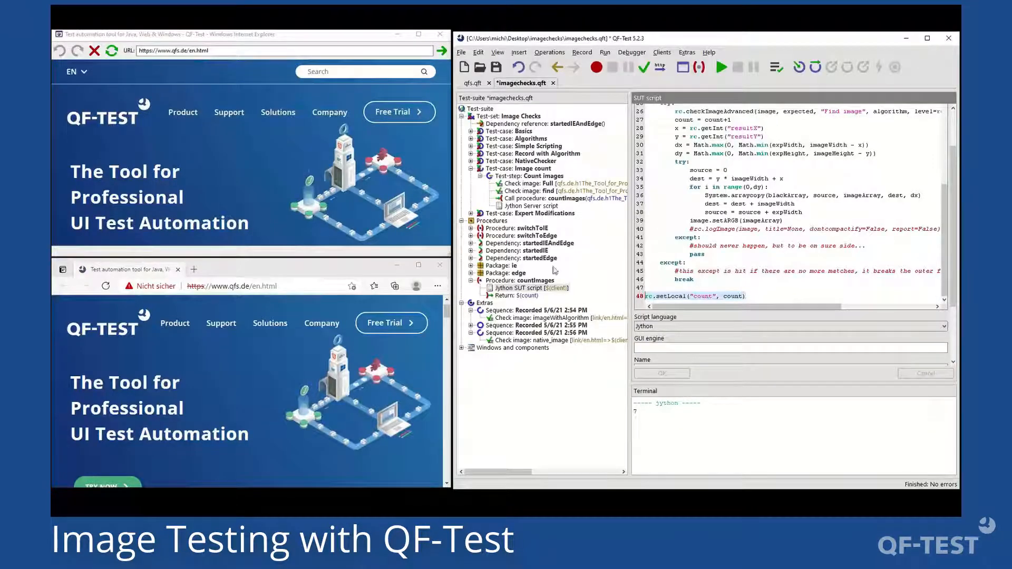
Step: Collapse the Image count test case and expand the Expert Modifications test case
double_click(538, 176)
key(Up)
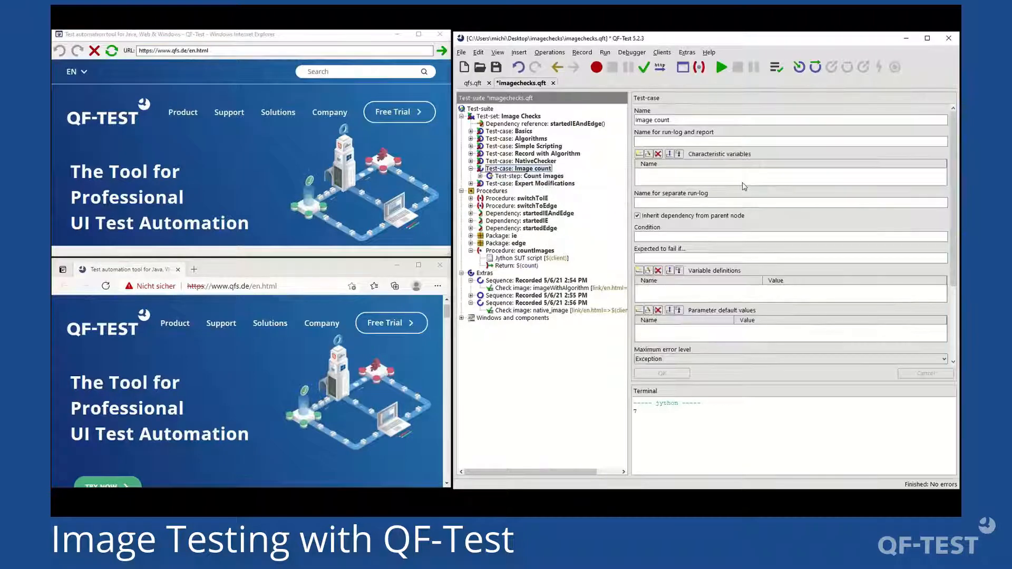
key(Left)
key(Down)
key(Right)
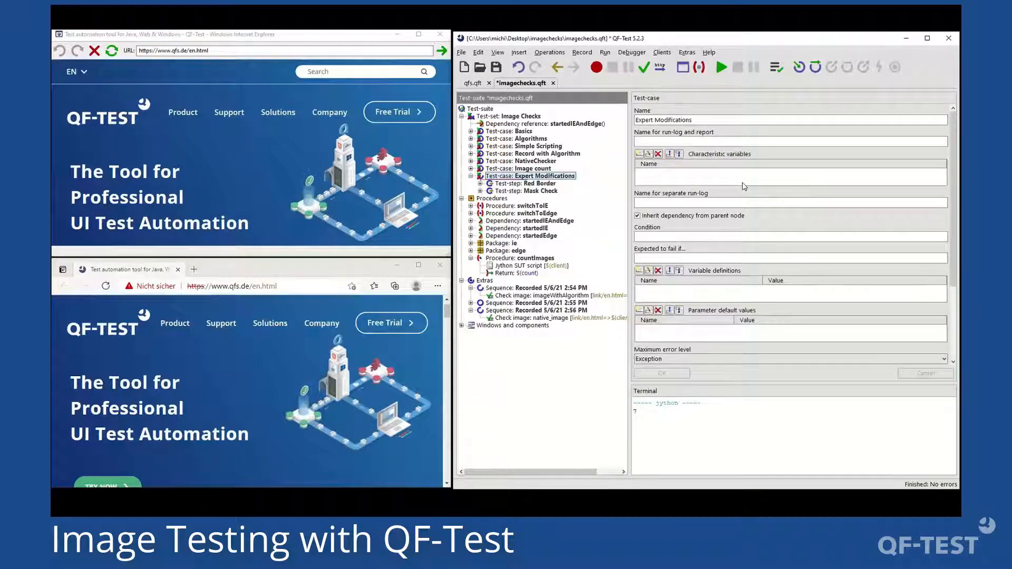
Step: Expand the Mask Check test step and inspect the reference image and settings of its first Identity image check
click(510, 192)
key(Right)
key(Down)
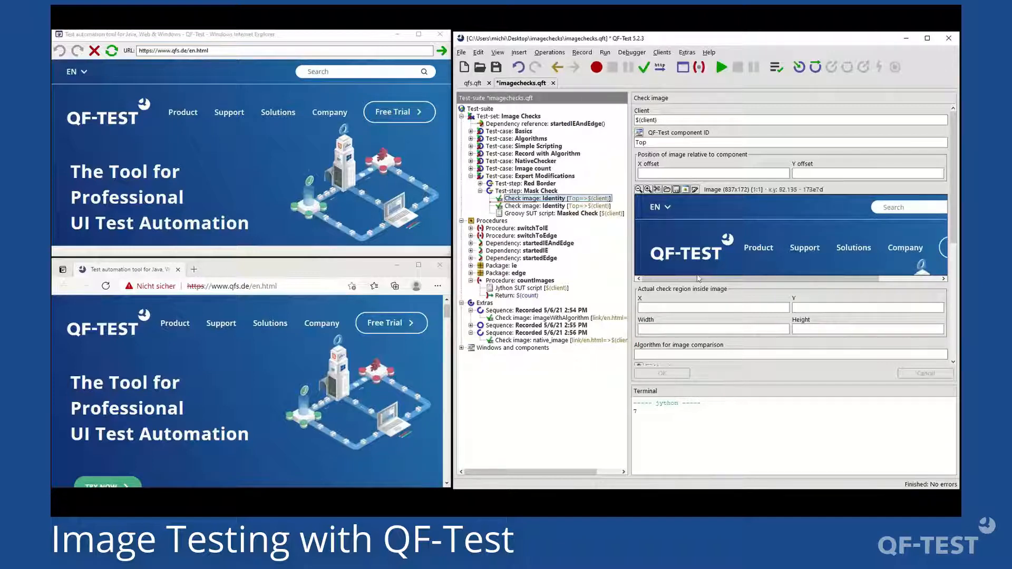
scroll(686, 137, down, 3)
scroll(685, 121, up, 3)
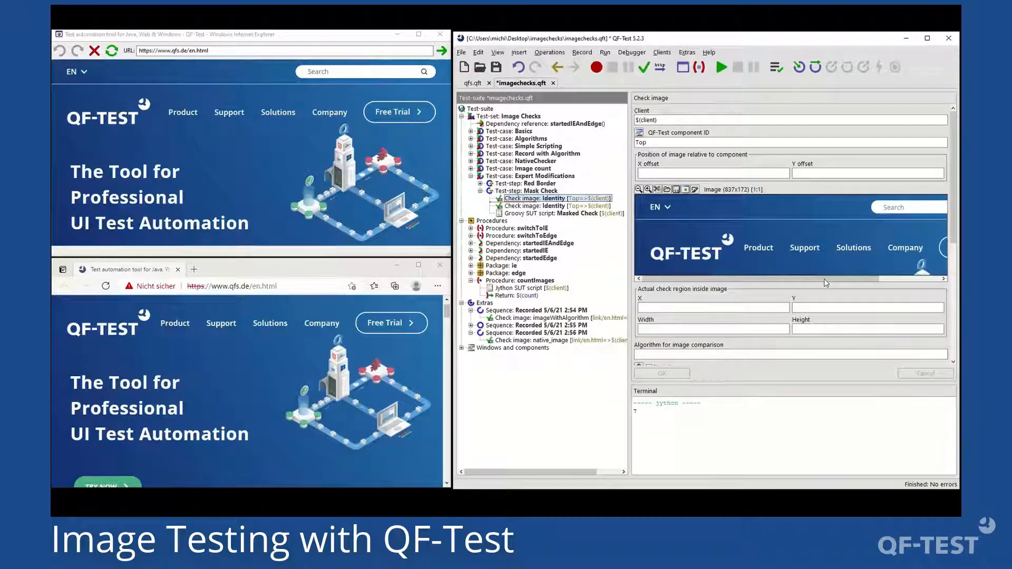
drag(825, 279, 769, 281)
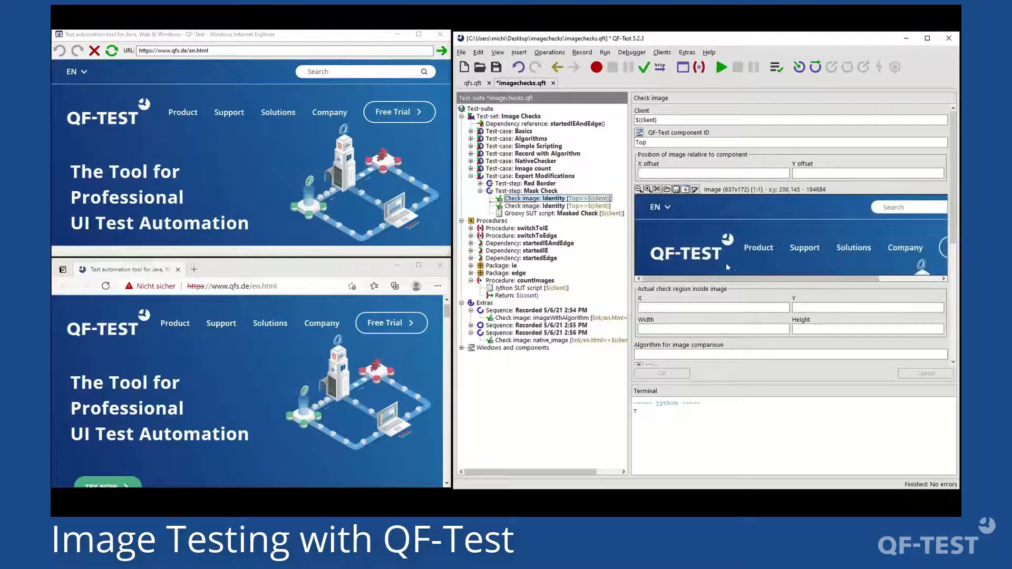
Step: Run the first Identity check of Mask Check, and enter "text" in the search field of the page in Edge
click(721, 67)
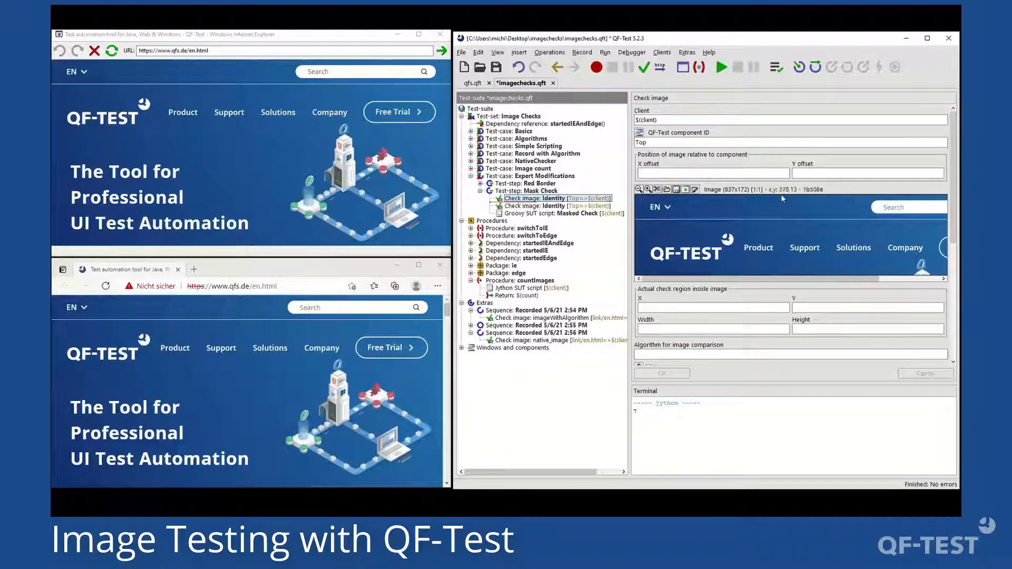
mouse_move(350, 338)
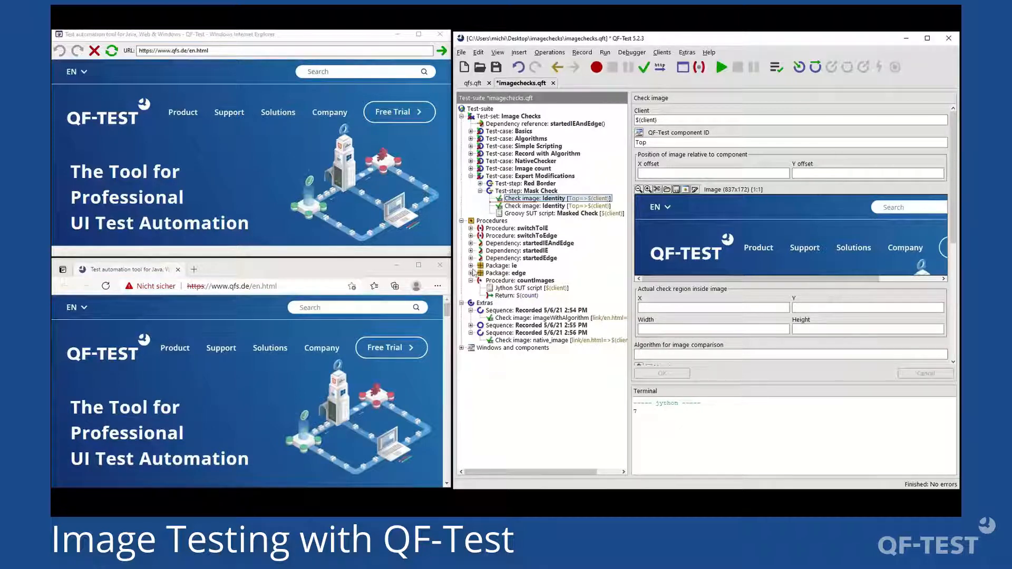
click(325, 309)
text(asdasd)
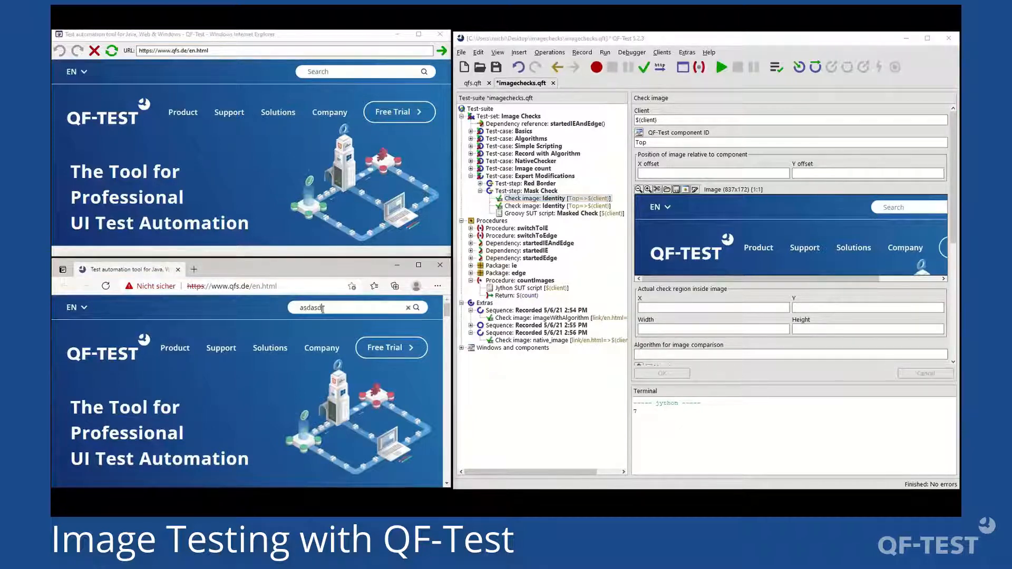
key(ctrl+a)
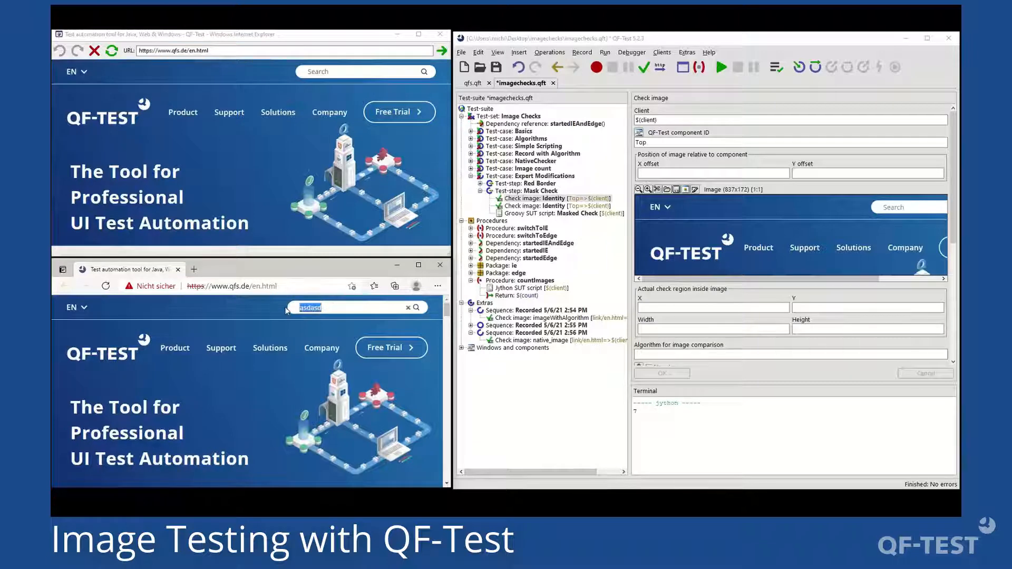
text(text)
click(227, 310)
Step: Run the first Identity check of Mask Check again in QF-Test and open its run log at the first error
click(721, 68)
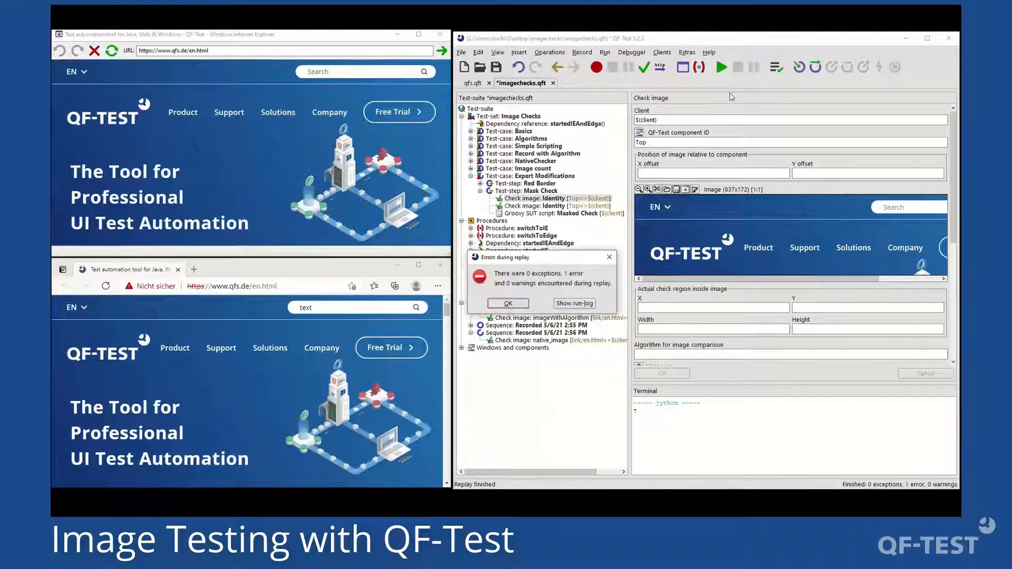
click(576, 303)
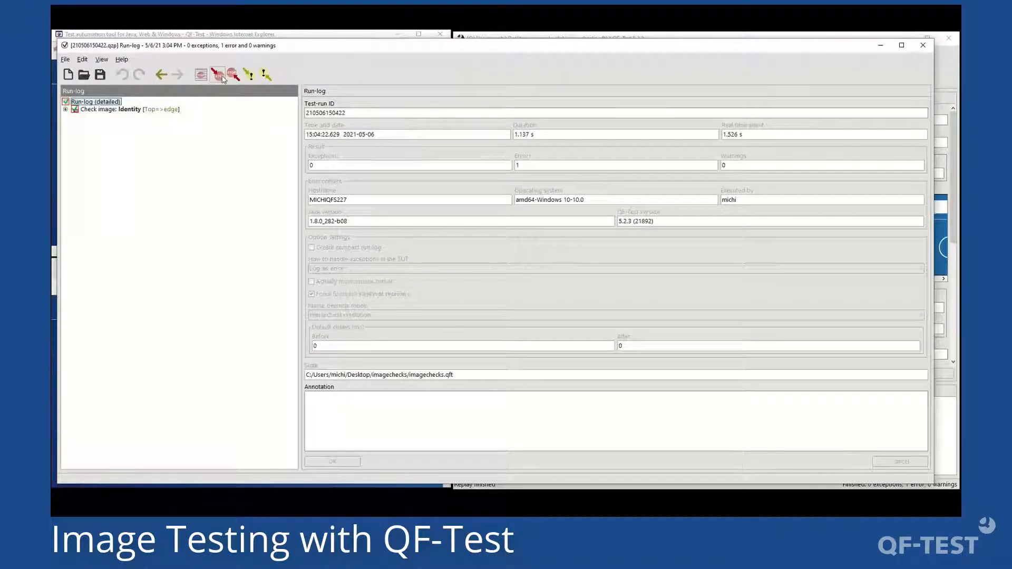
click(220, 77)
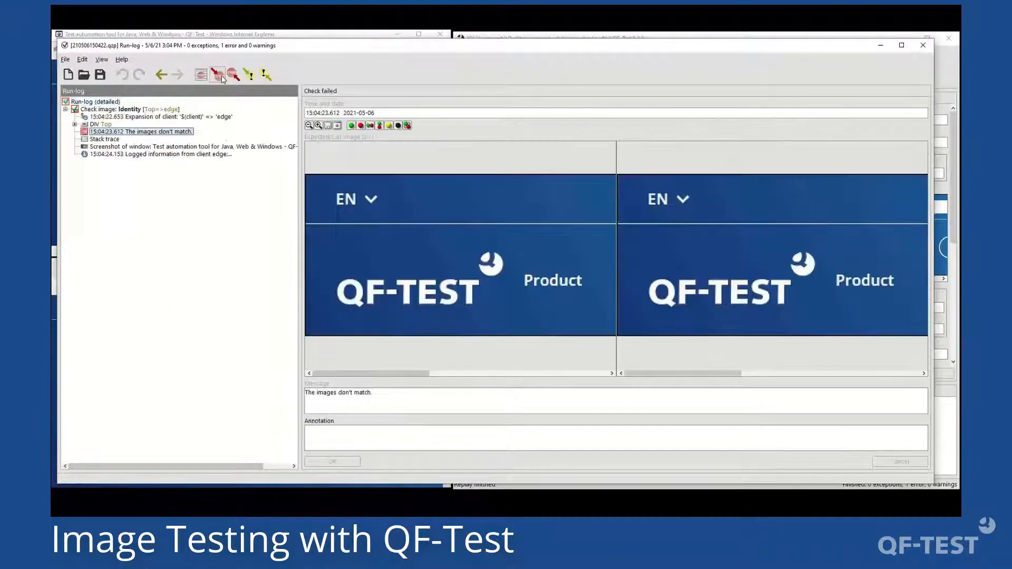
Step: Compare the search field in the expected and got images, examine the difference image and message, and close the run log
click(309, 126)
drag(486, 374, 549, 378)
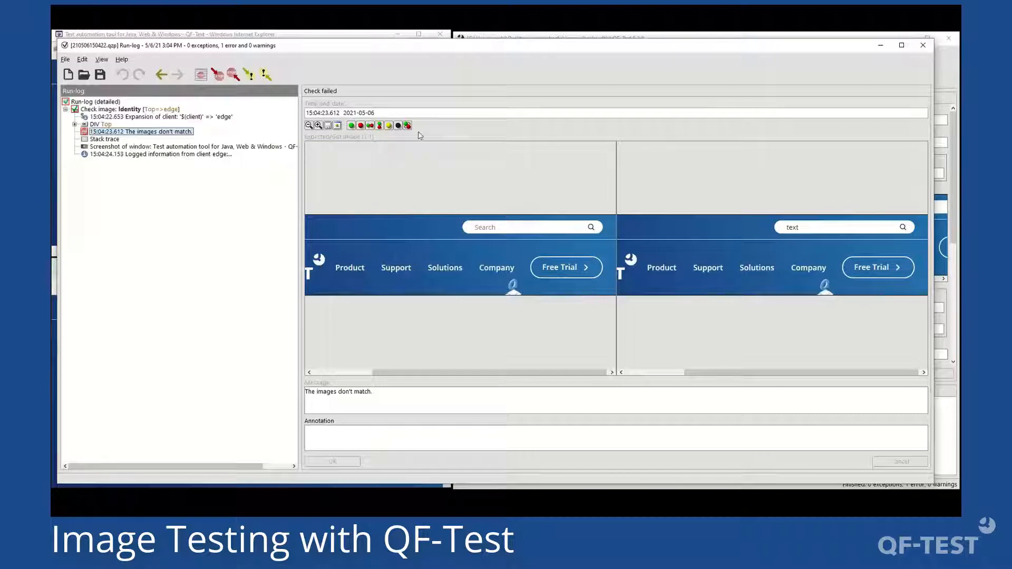
click(398, 126)
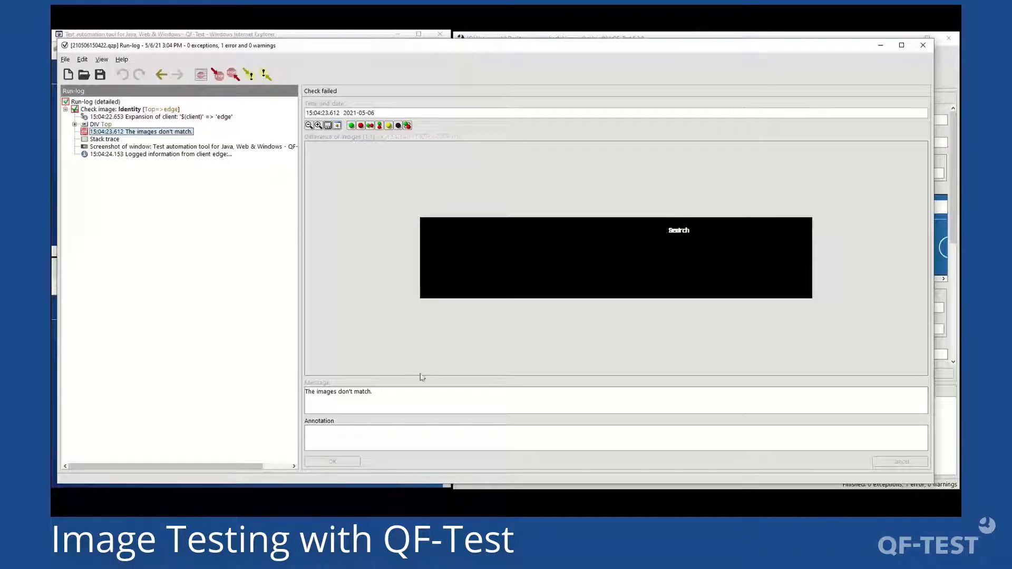
drag(396, 394, 284, 386)
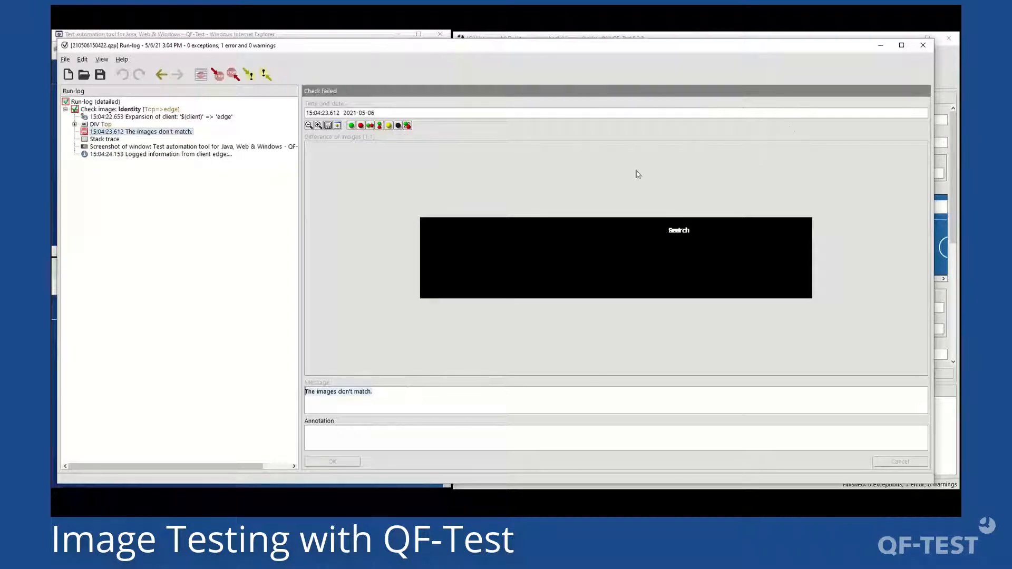
click(928, 48)
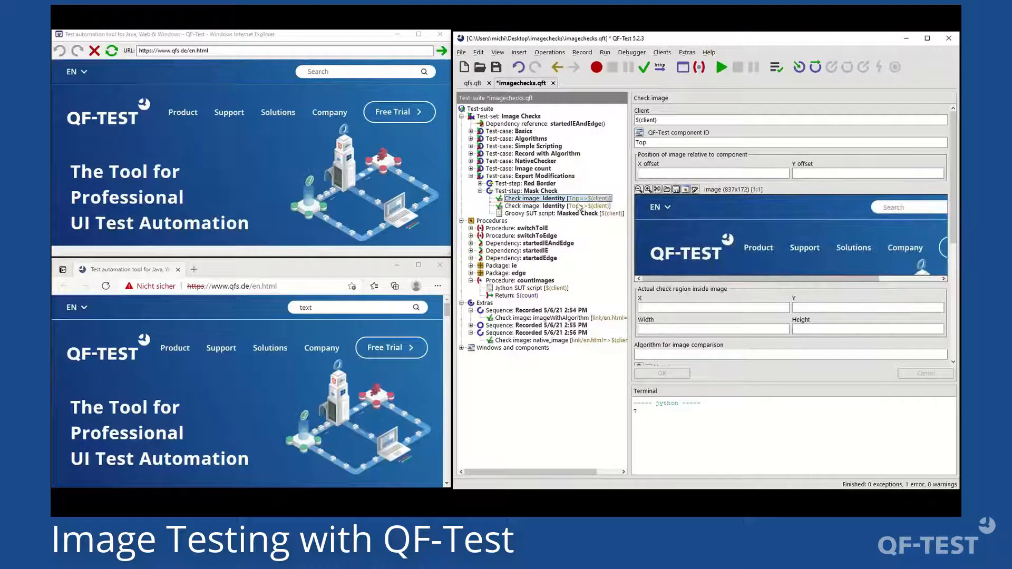
Step: Set the check's algorithm for image comparison to similarity;expected=0.98 and run the check again
click(680, 356)
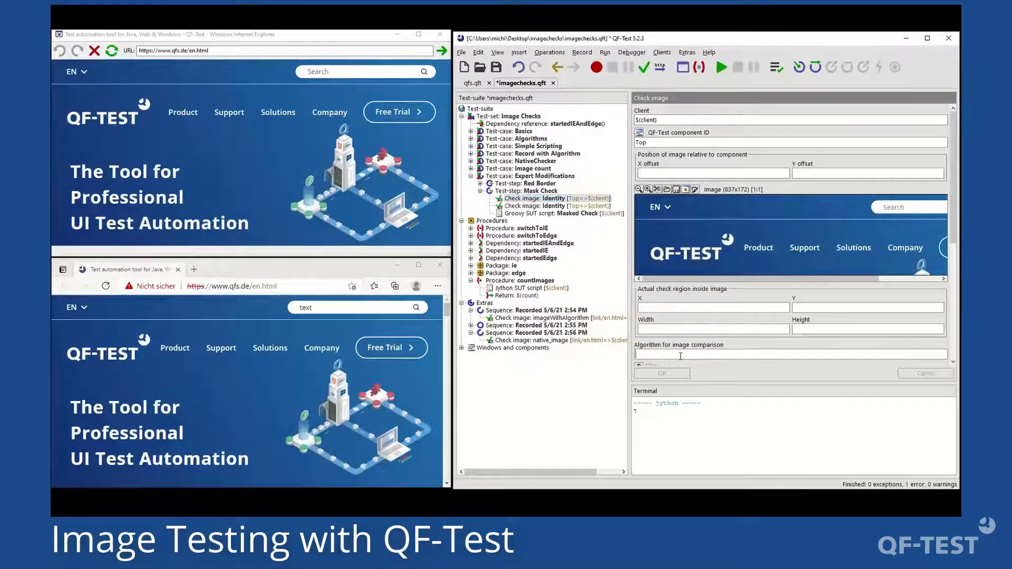
text($)
text(la)
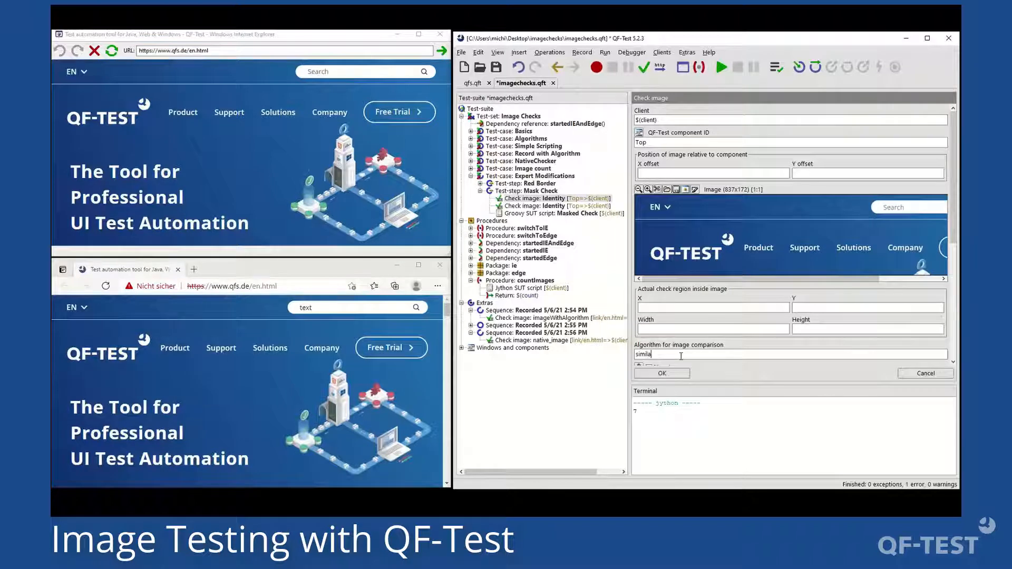
text(rity;expected=0.98)
key(Return)
key(Return)
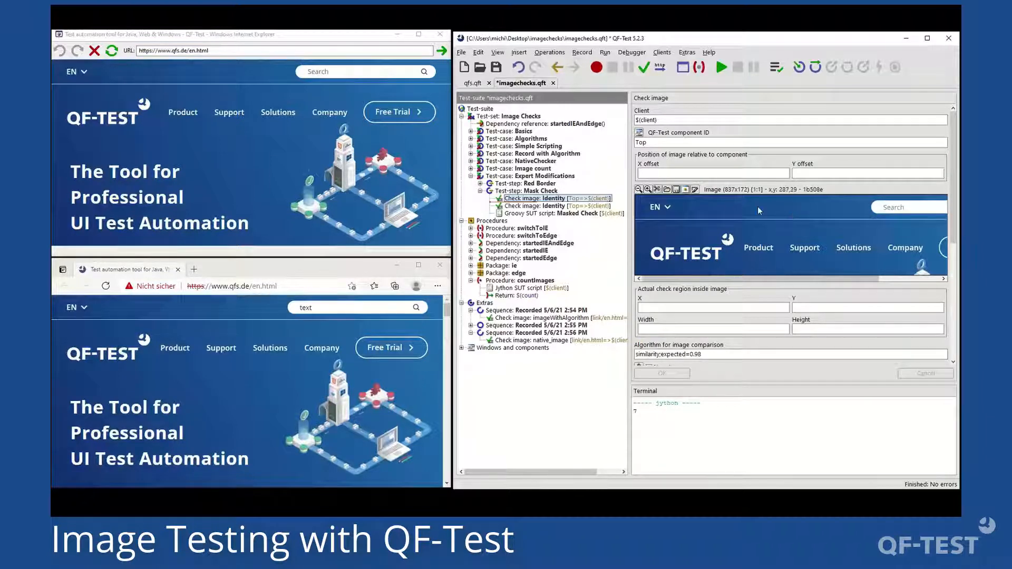
Step: Switch the language of the page in Edge to German and back to English
click(699, 354)
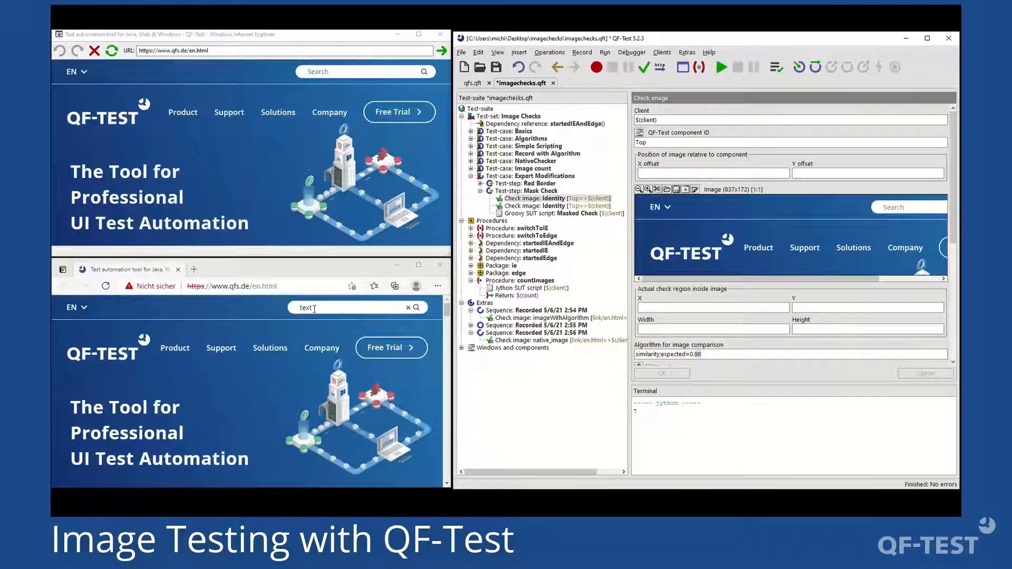
click(72, 308)
click(85, 329)
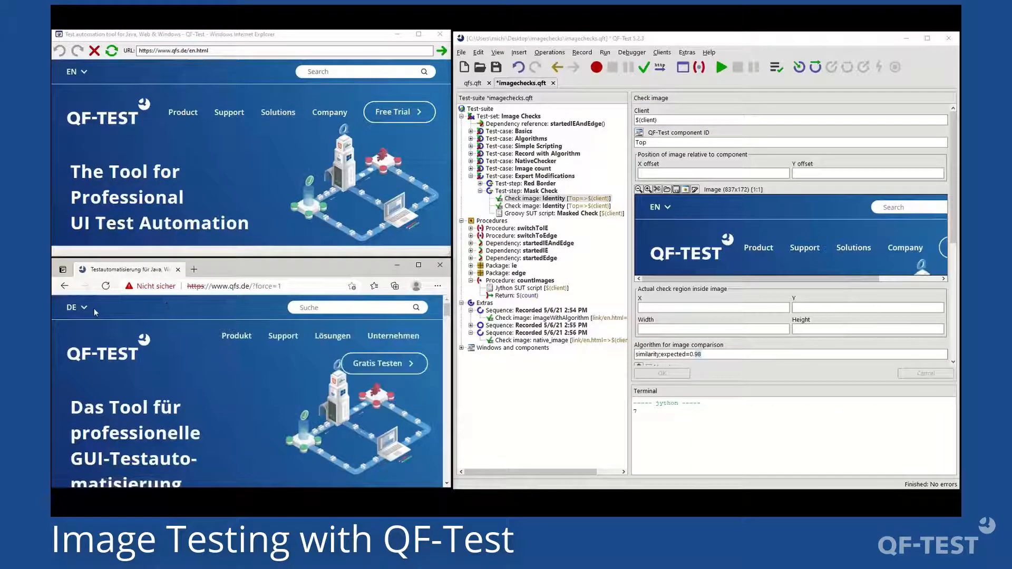
click(88, 313)
click(88, 352)
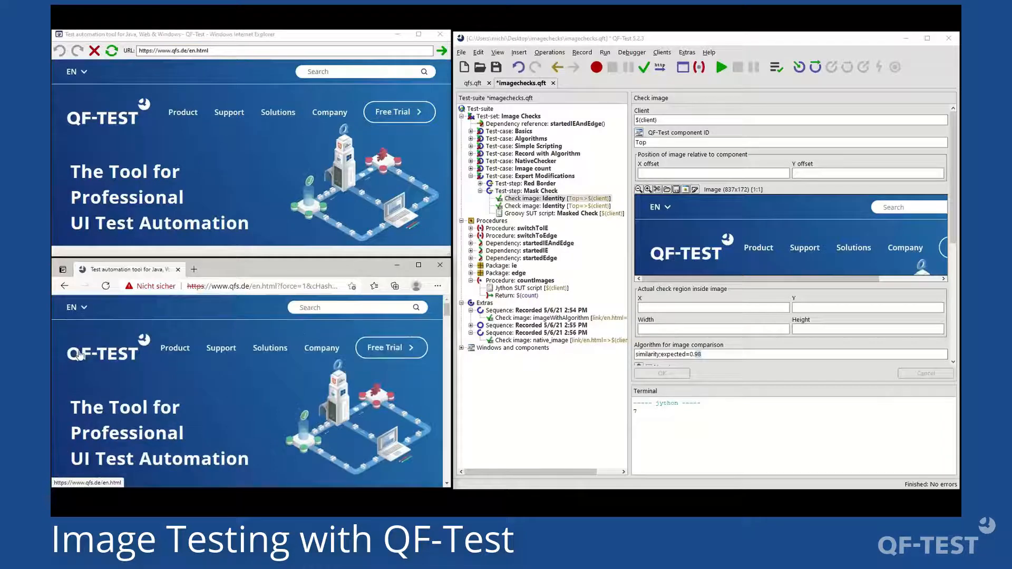
click(711, 354)
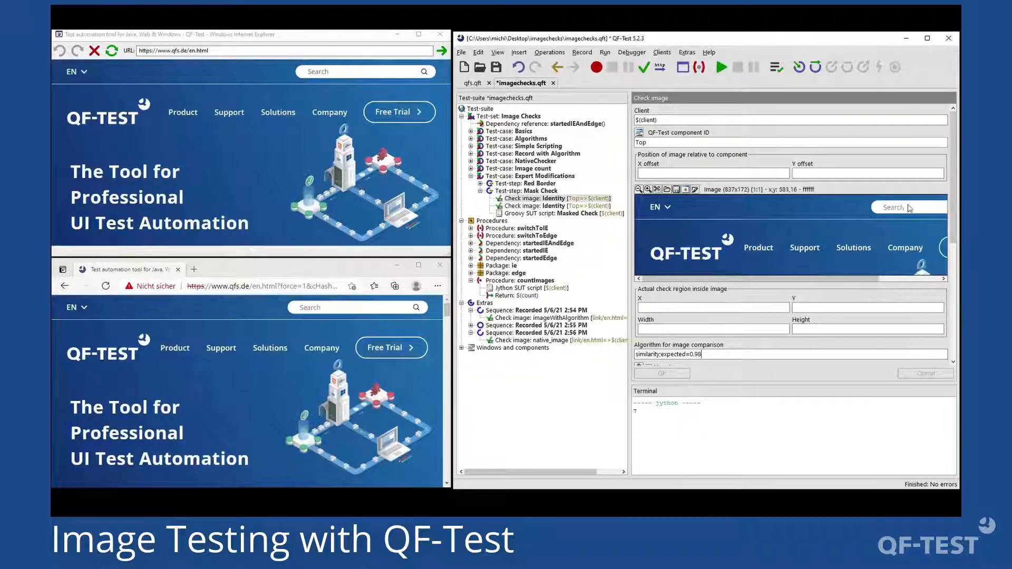
Step: Enter "text" in the search field of the English page in Edge
click(328, 307)
text(te)
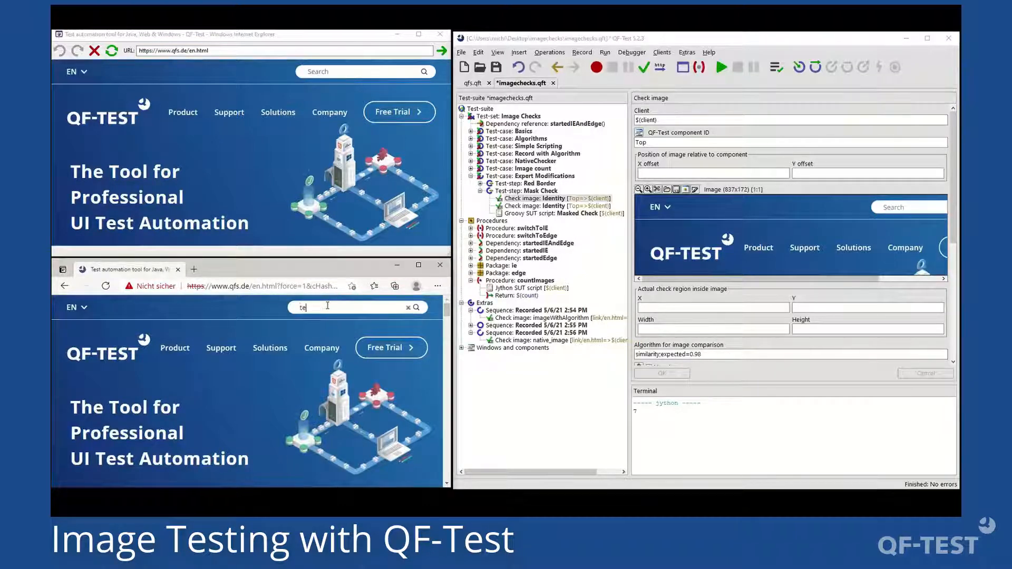
text(xt)
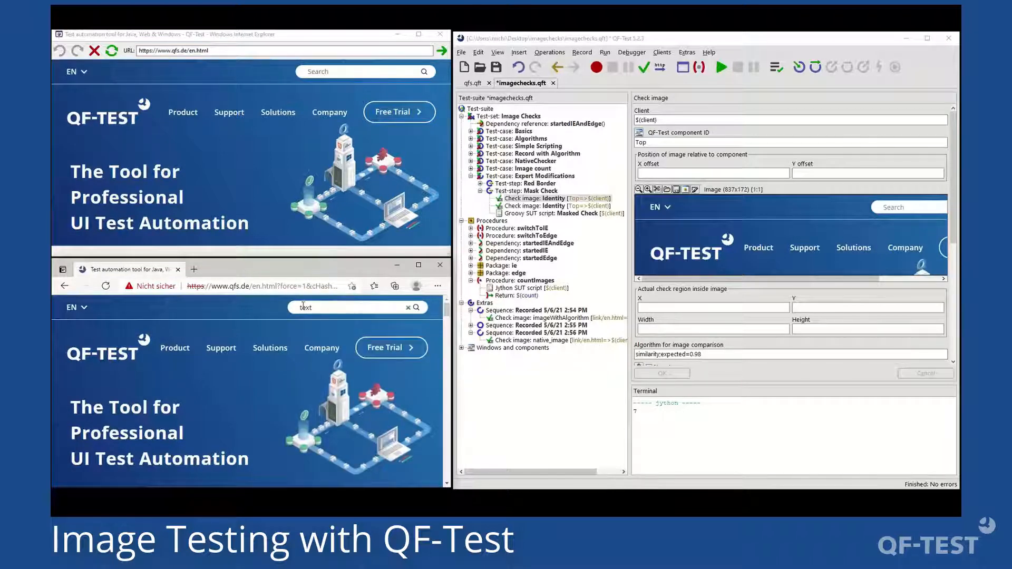
Step: Open the second Identity check of Mask Check in QF-Test and inspect its reference image with the pink masked areas
click(544, 206)
drag(869, 278, 838, 284)
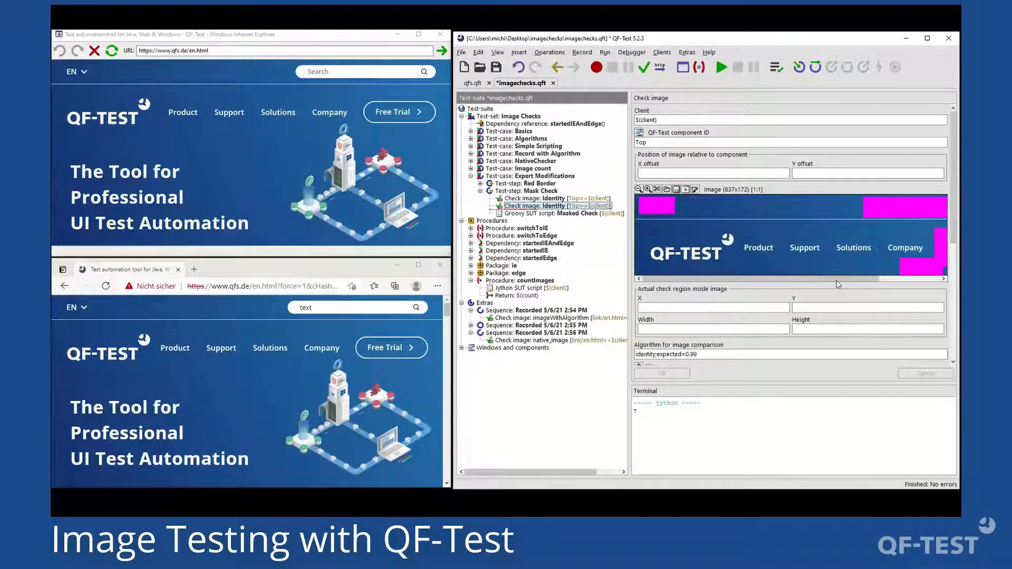
mouse_move(837, 285)
mouse_down()
mouse_move(894, 285)
mouse_move(821, 285)
mouse_up()
Step: Run the second Identity check, examine the difference image and got probability of its error in the run log, and close the log
click(723, 70)
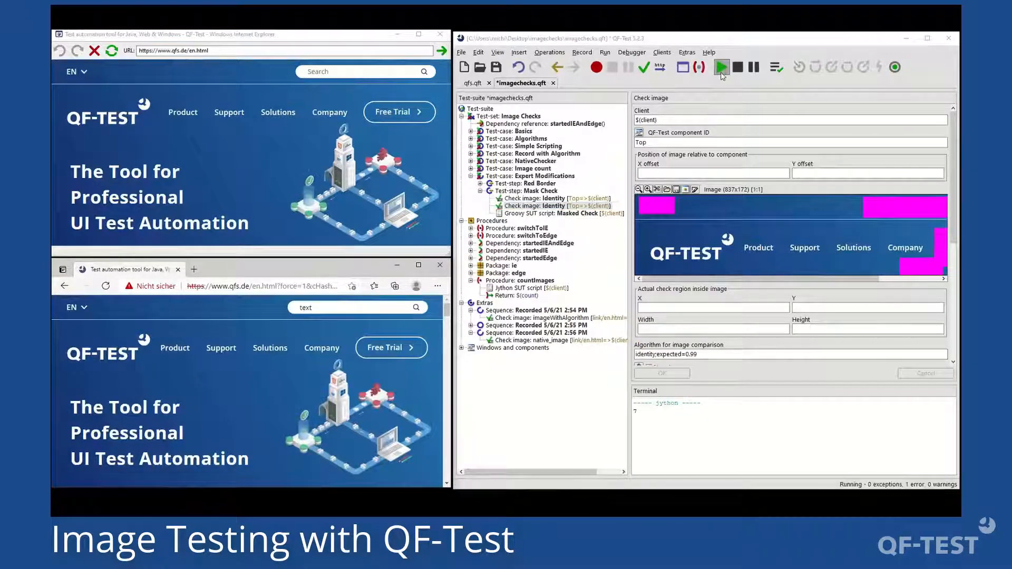
click(586, 304)
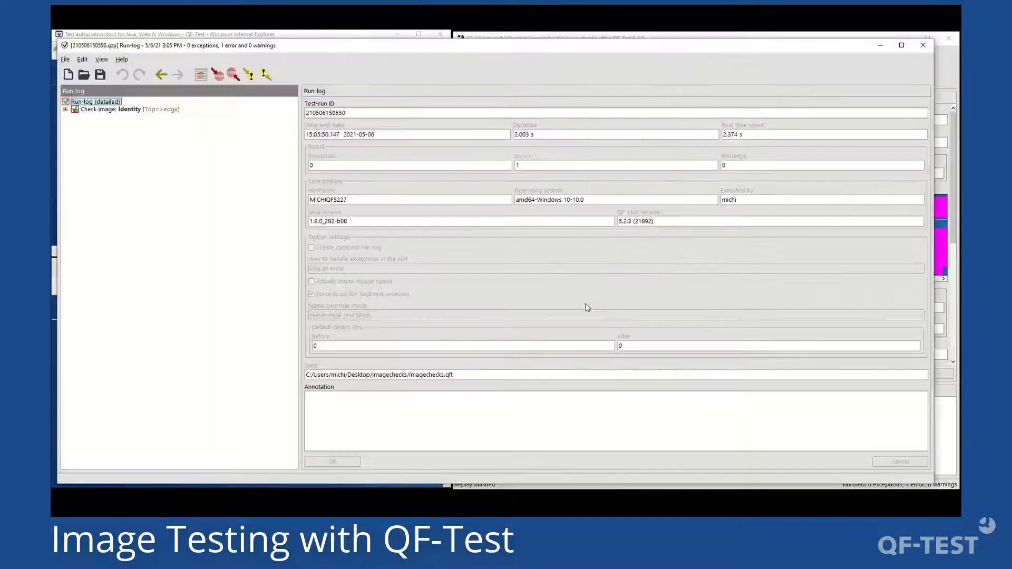
click(217, 75)
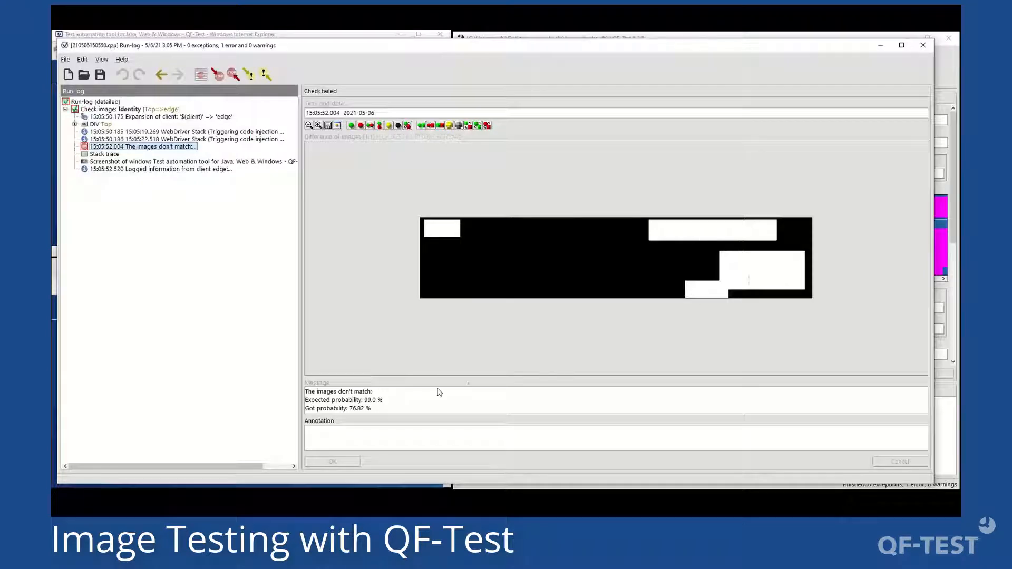
click(352, 411)
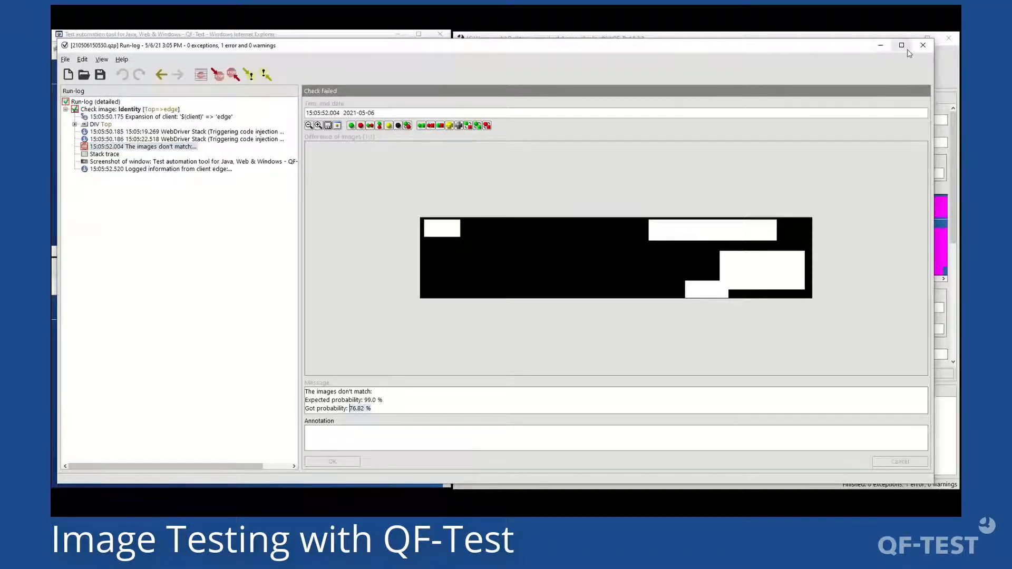
click(923, 45)
Step: Run the Groovy SUT script Masked Check and open the "The images are within tolerance" entry in its run log
click(595, 214)
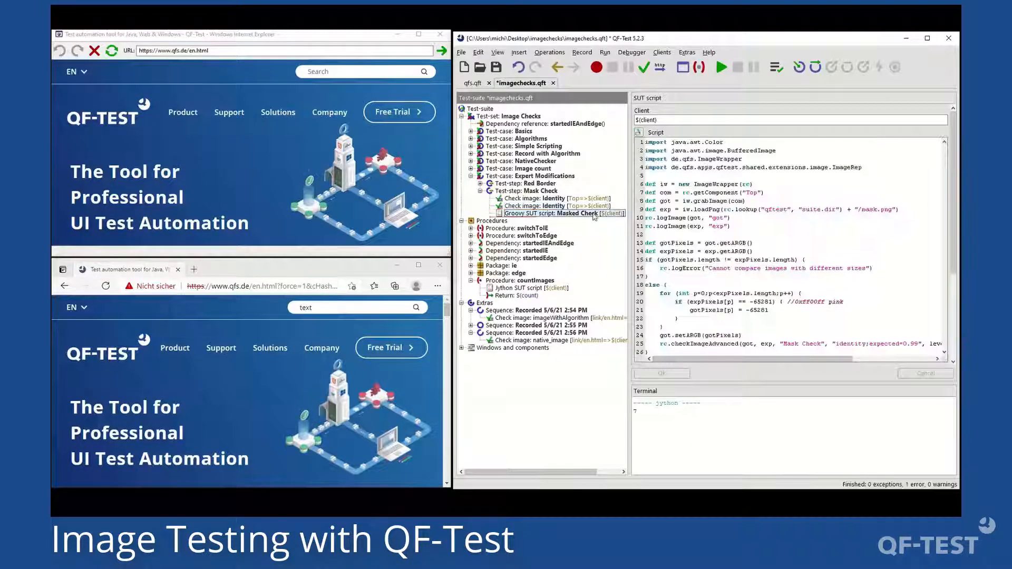
click(722, 69)
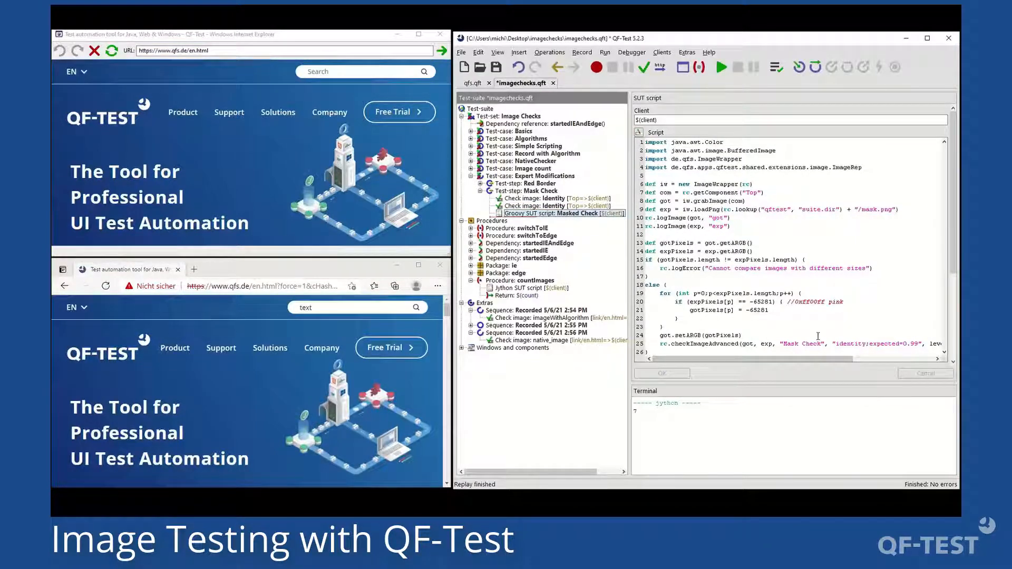
key(ctrl+l)
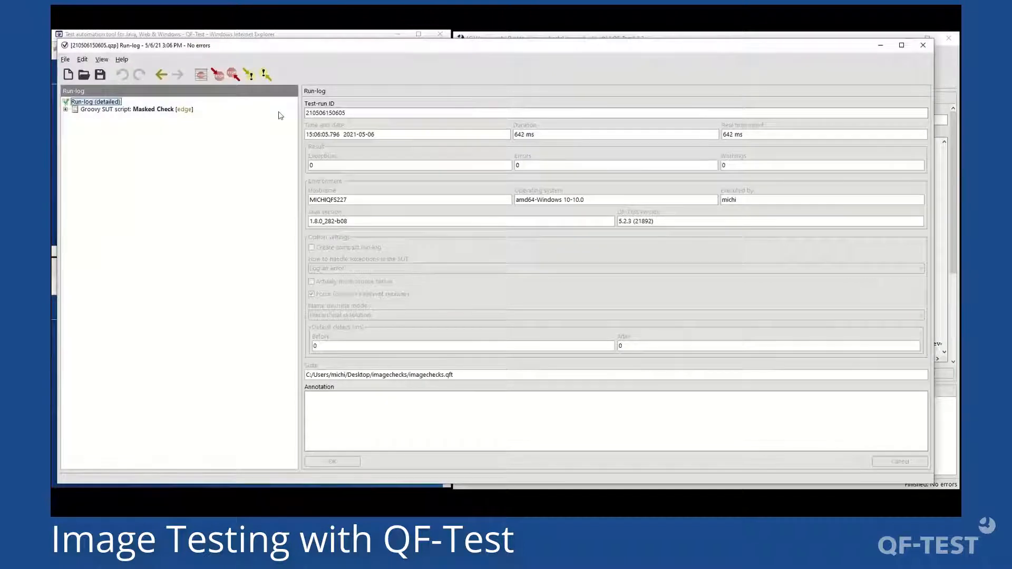
click(277, 112)
click(135, 155)
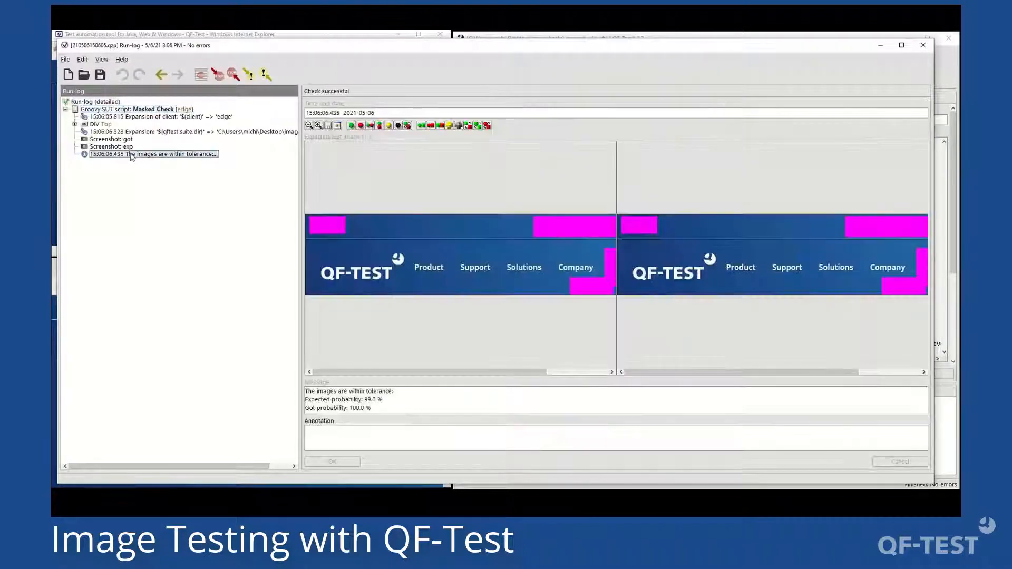
Step: Check the got probability and compare the pink masked areas across the expected and got images
drag(375, 408, 351, 410)
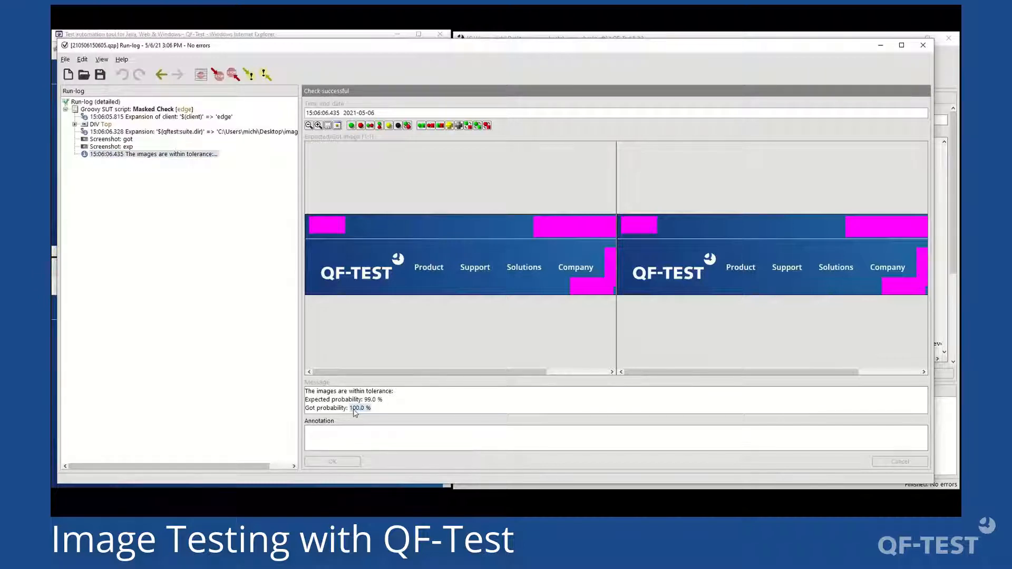
drag(399, 53, 425, 75)
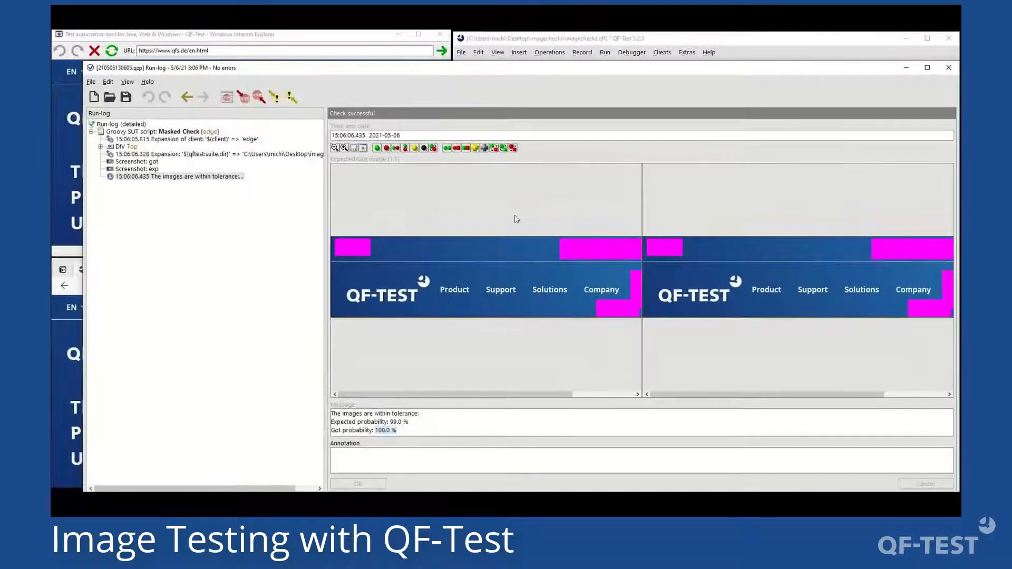
drag(553, 395, 631, 406)
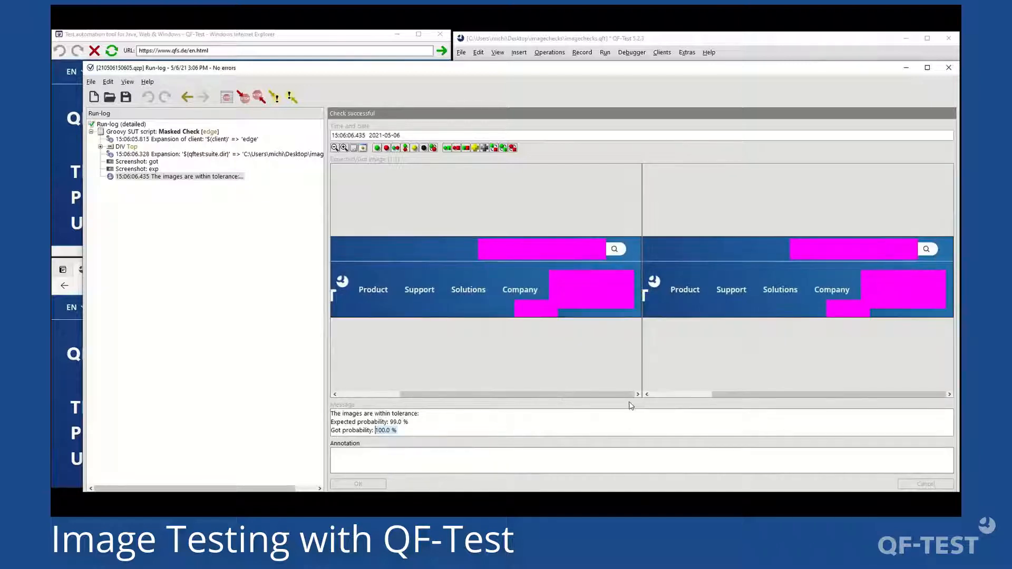
Step: View the logged "got" and "exp" screenshots of Masked Check and minimize the run log
click(145, 163)
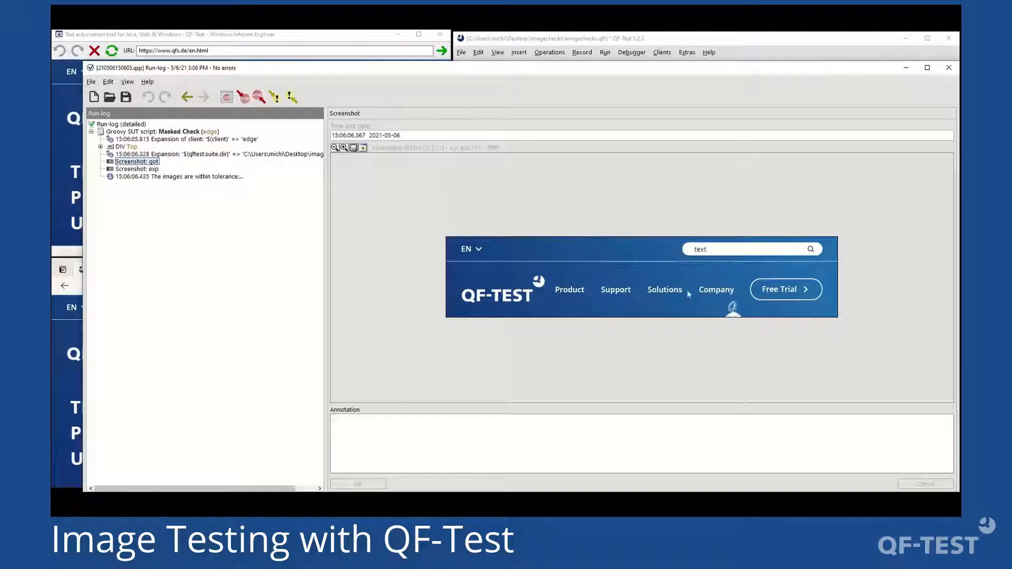
click(154, 169)
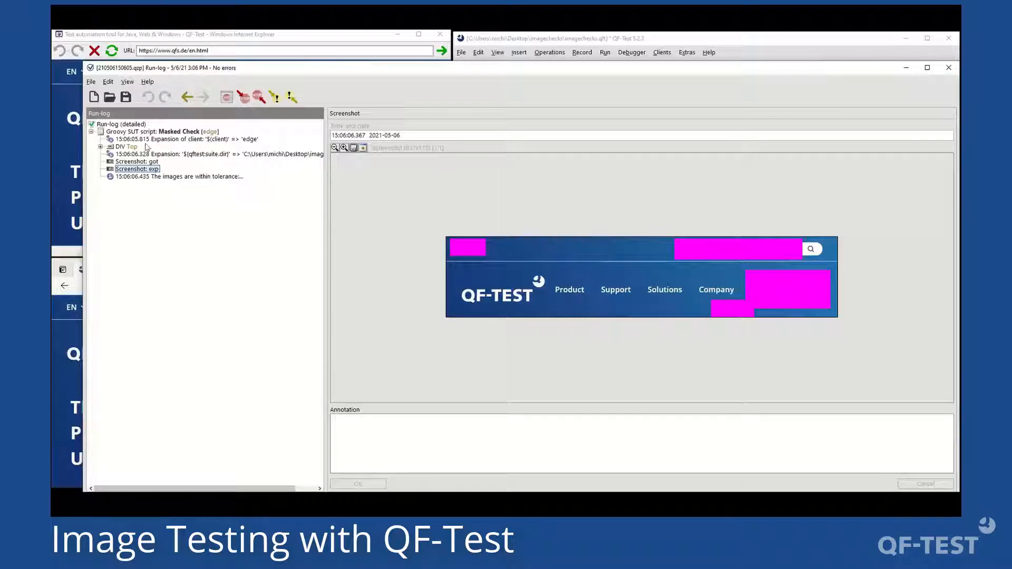
click(905, 68)
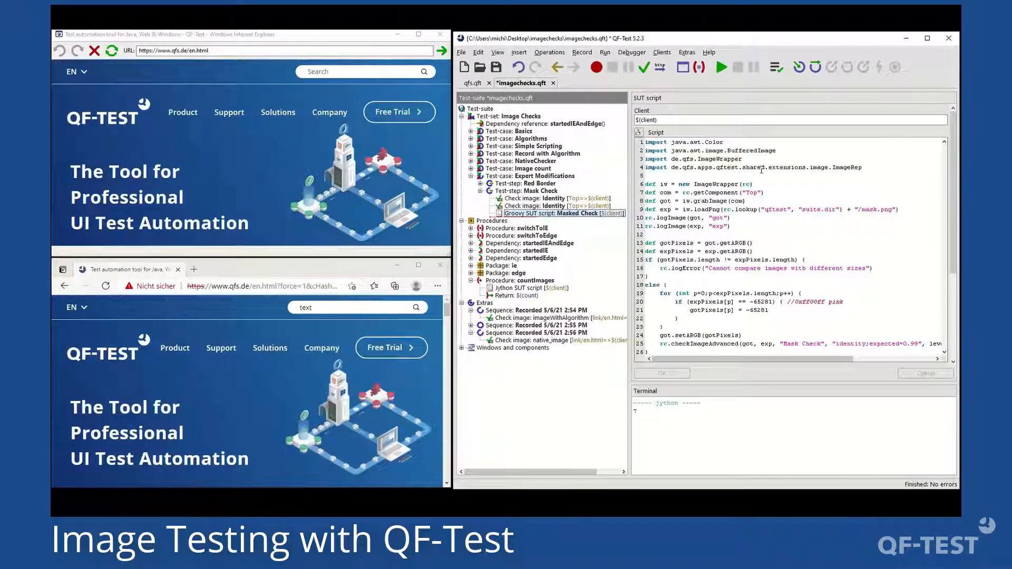
Step: Review the grabImage and loadPng lines of the Masked Check script and the pink-masked image in the second Identity check
click(754, 201)
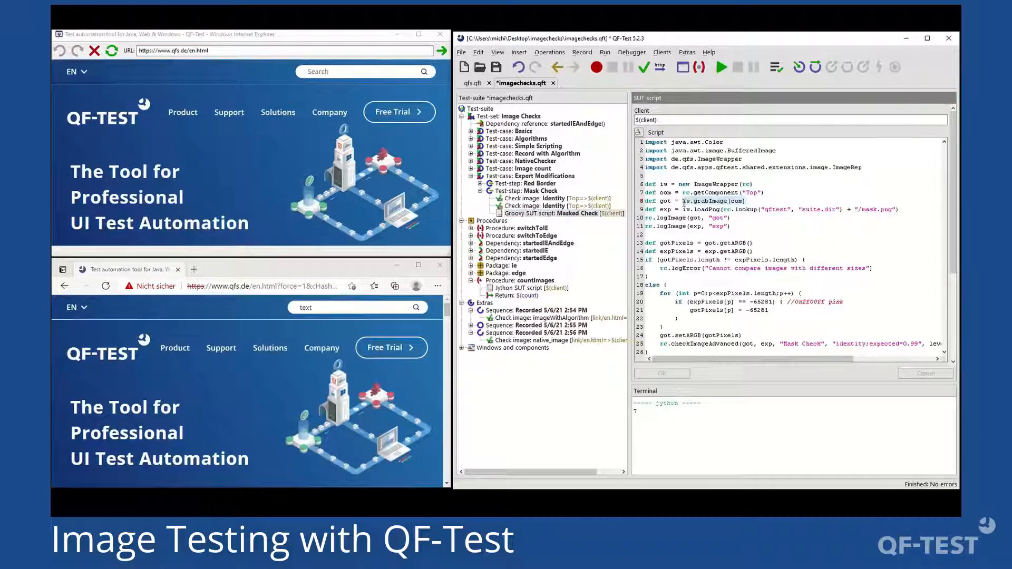
drag(685, 207, 716, 210)
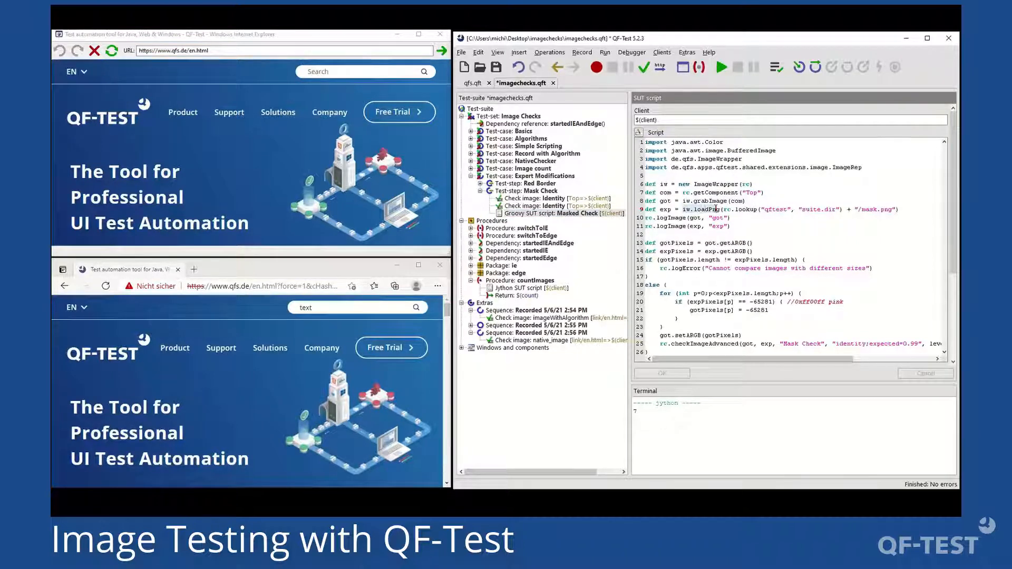
drag(892, 209, 862, 209)
click(579, 206)
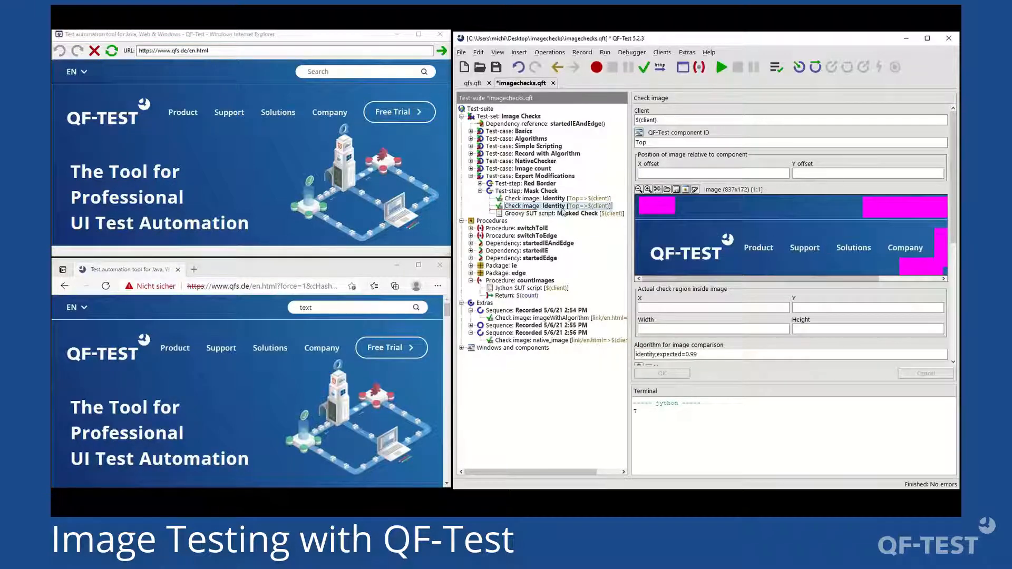
click(563, 214)
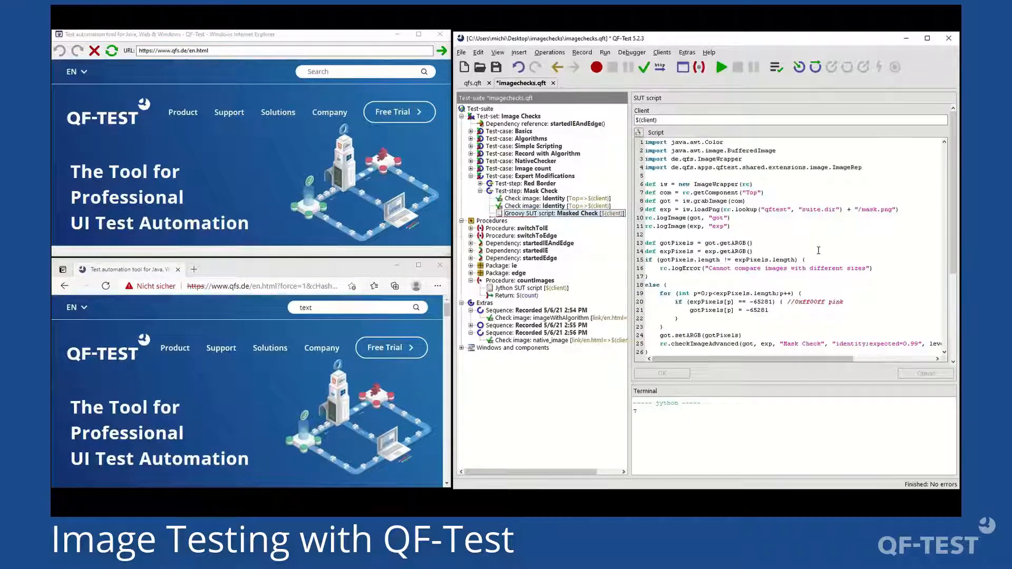
Step: Examine the getARGB calls, the pink pixel replacement loop and the checkImageAdvanced call in the Masked Check script
scroll(764, 250, down, 3)
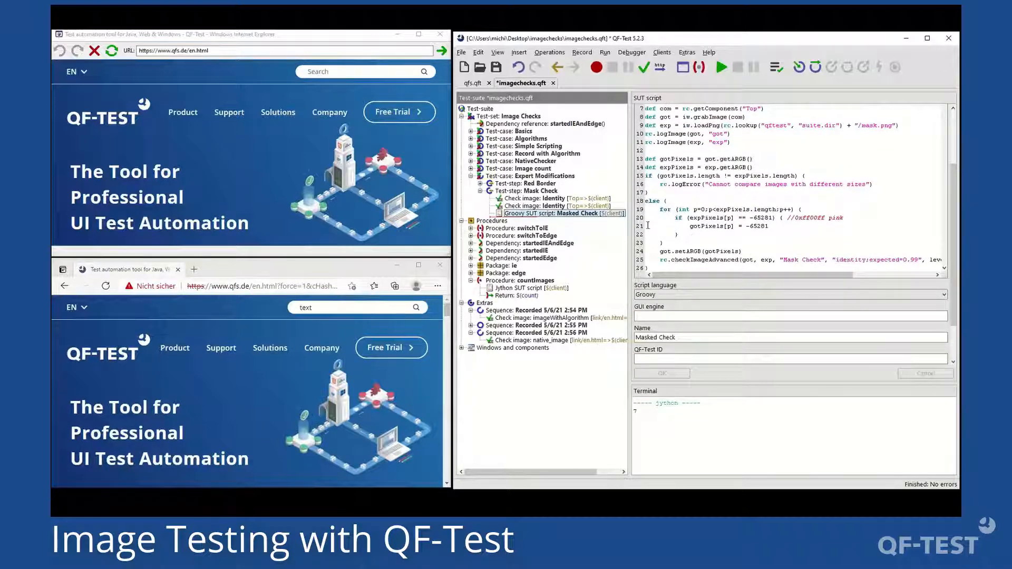
drag(750, 167, 720, 167)
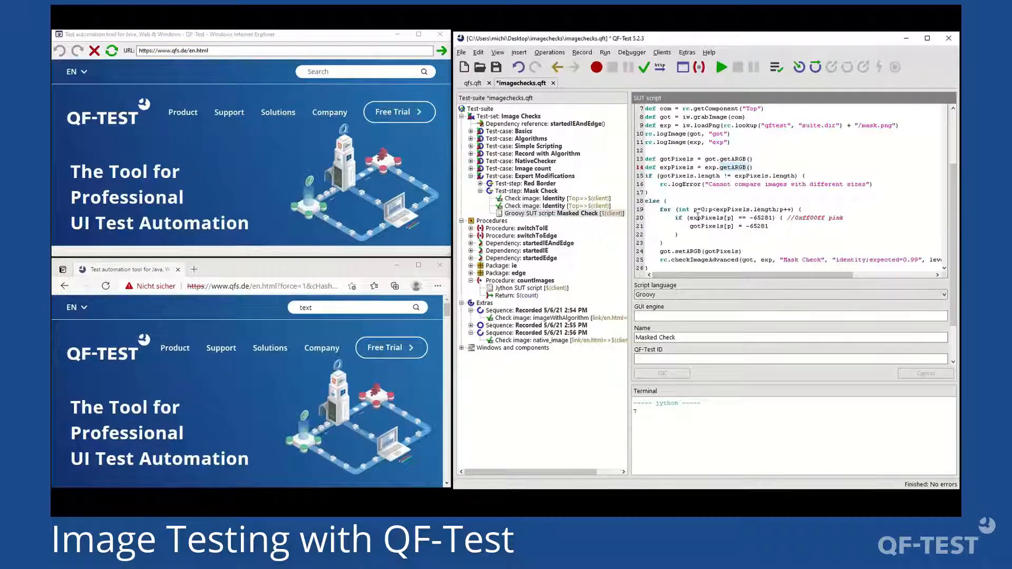
click(751, 217)
click(747, 224)
text(-)
drag(671, 259, 880, 259)
scroll(868, 235, down, 1)
scroll(843, 205, up, 1)
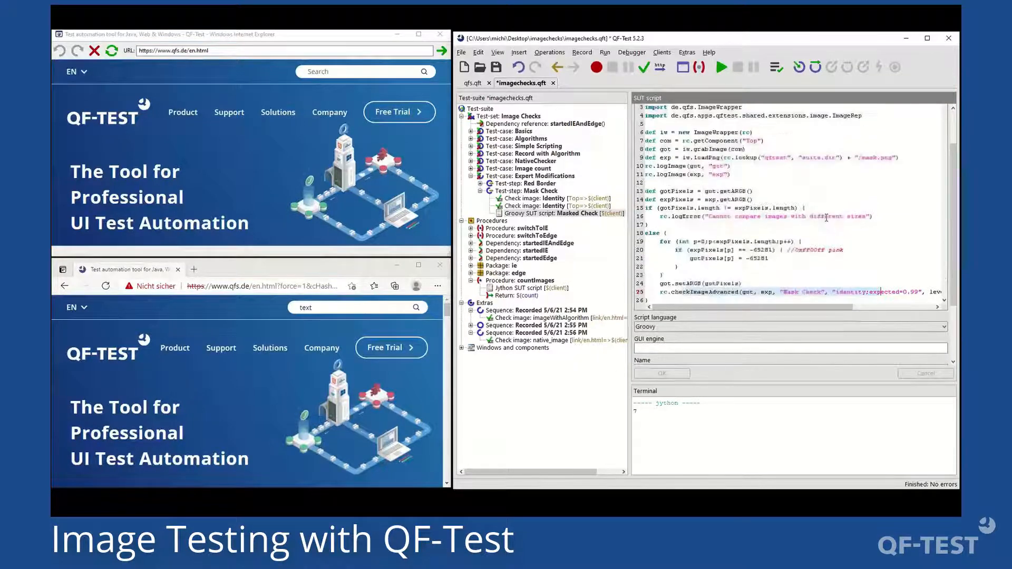
drag(691, 258, 774, 258)
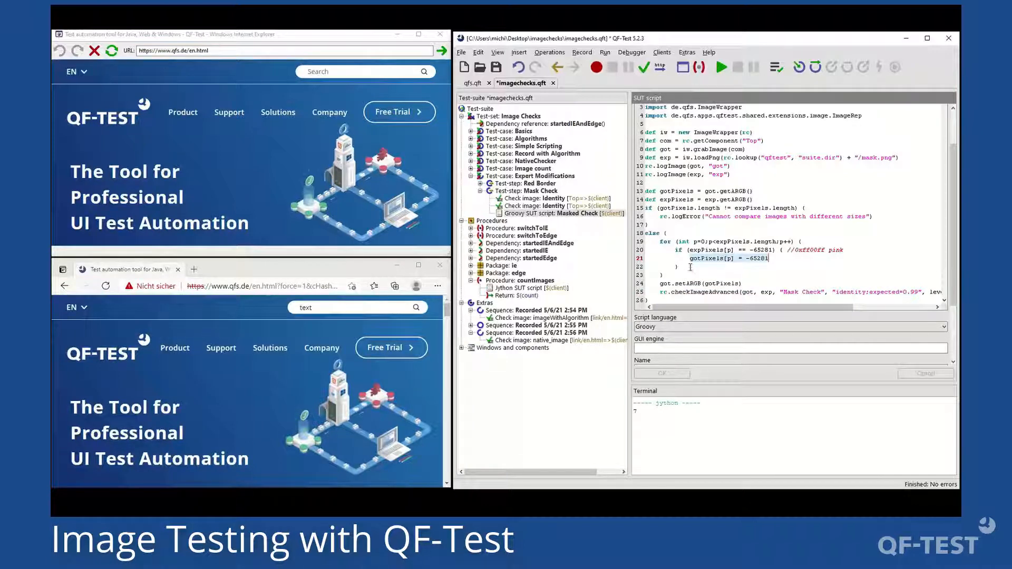
Step: Inspect the "The images are within tolerance" entry and the script node in the Masked Check run log, and close the log
click(778, 72)
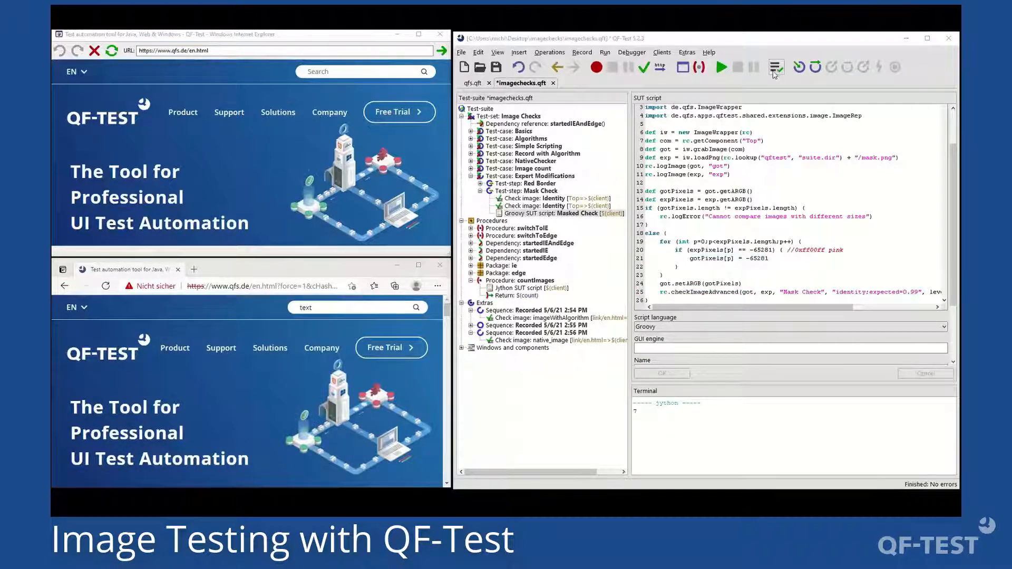
click(722, 70)
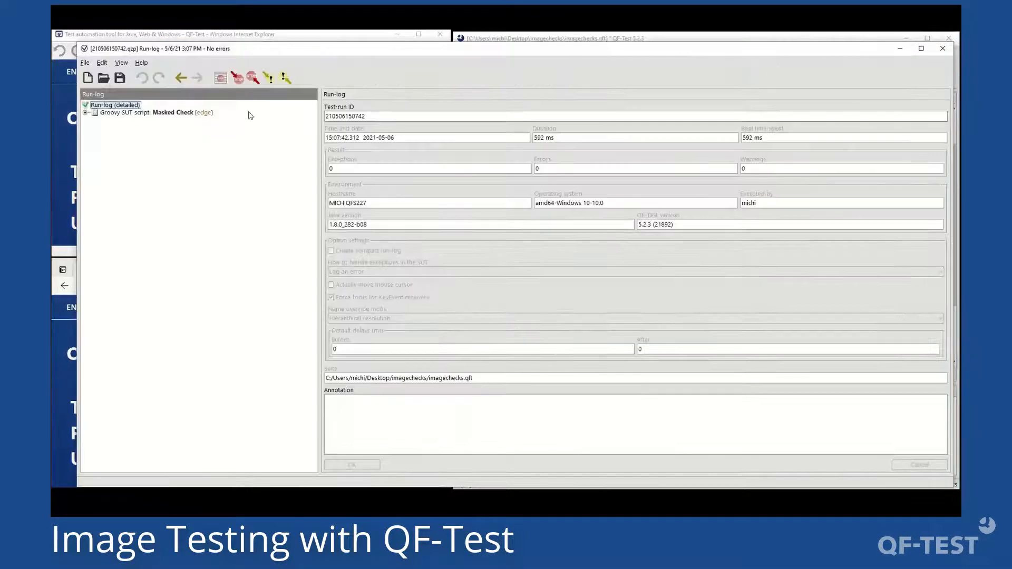
double_click(169, 112)
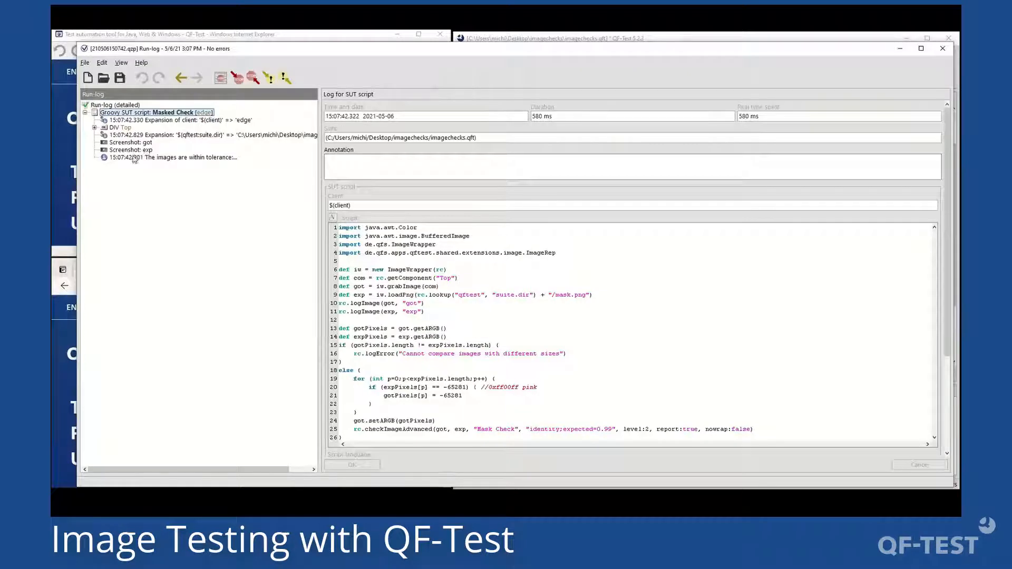
click(138, 158)
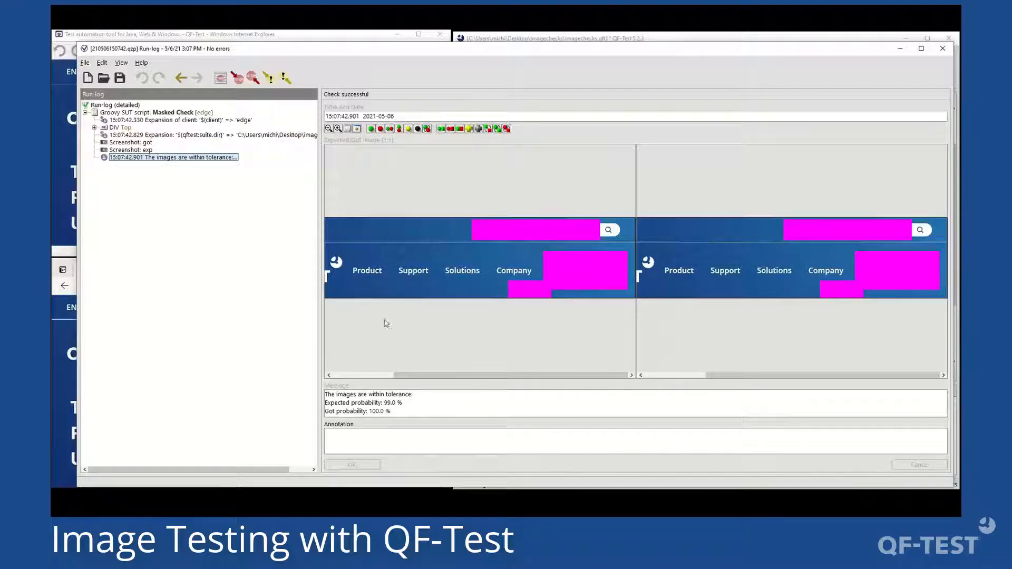
click(126, 113)
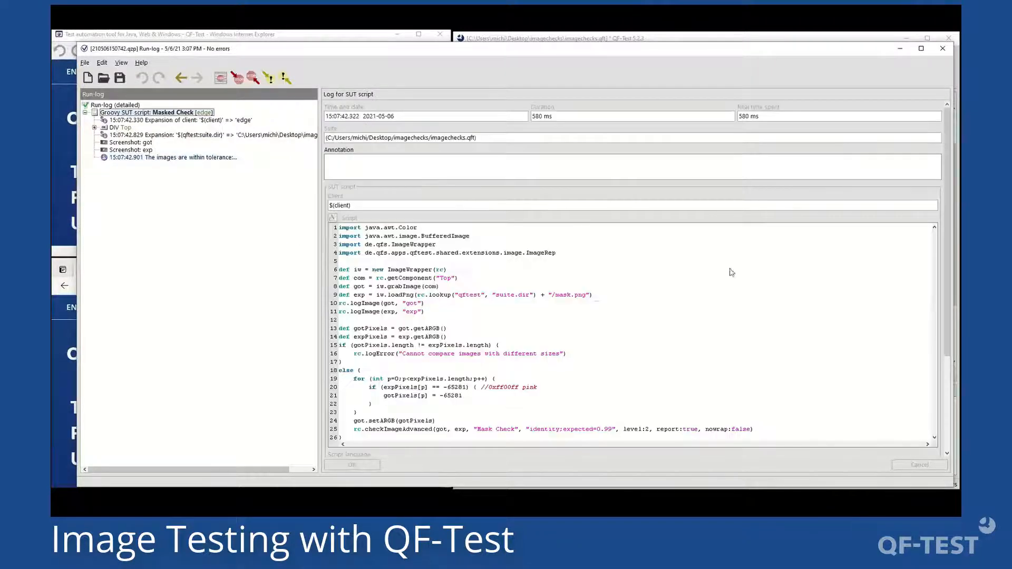
click(942, 48)
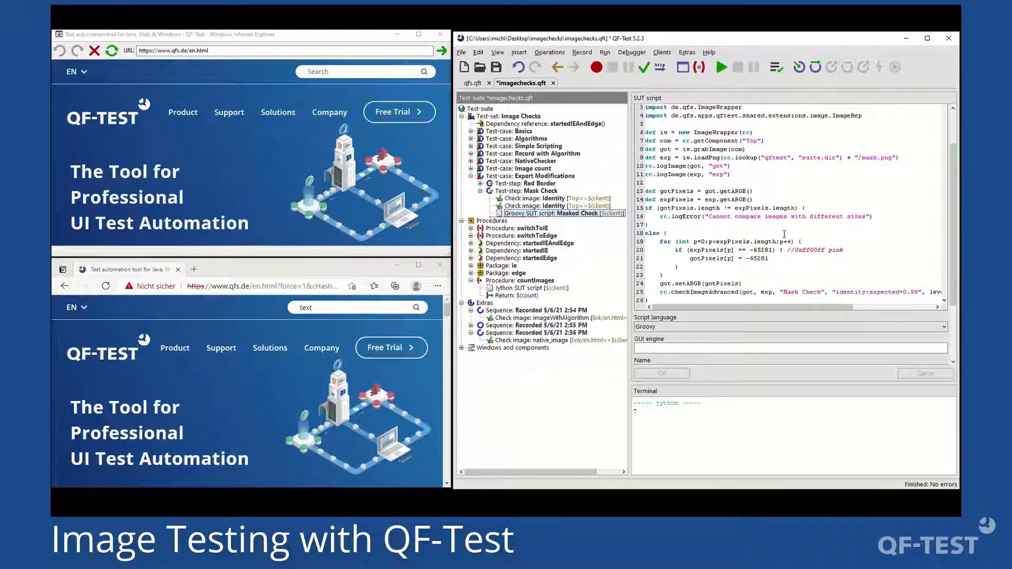
Step: Examine the pink-masked reference image and check settings of the second Identity check under Mask Check
key(Up)
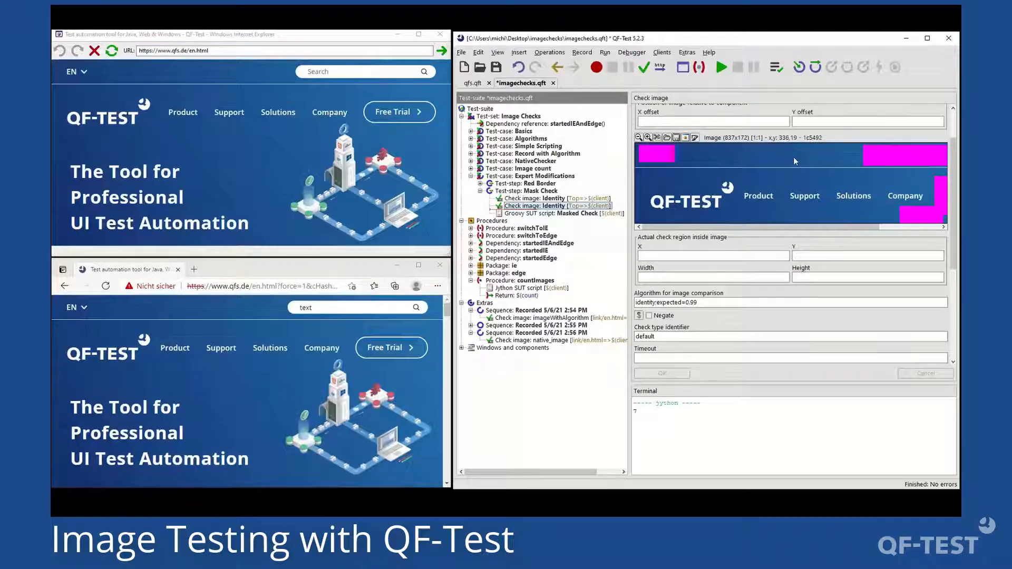
drag(878, 227, 813, 238)
scroll(815, 243, up, 3)
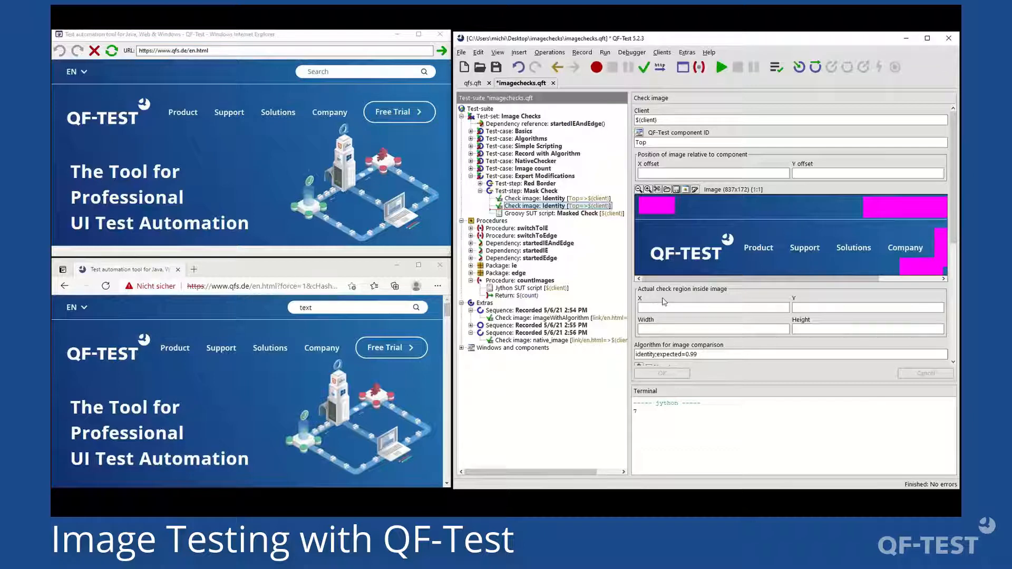
Step: Collapse the Mask Check test step and inspect the ImageRep import in the Red Border Groovy SUT script
key(Left)
key(Left)
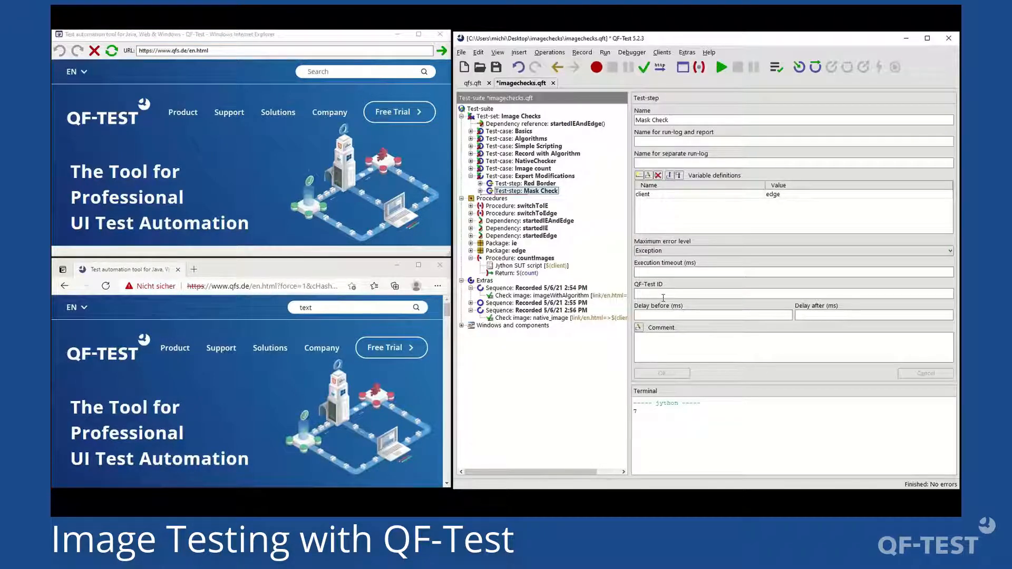
key(Up)
key(Right)
key(Down)
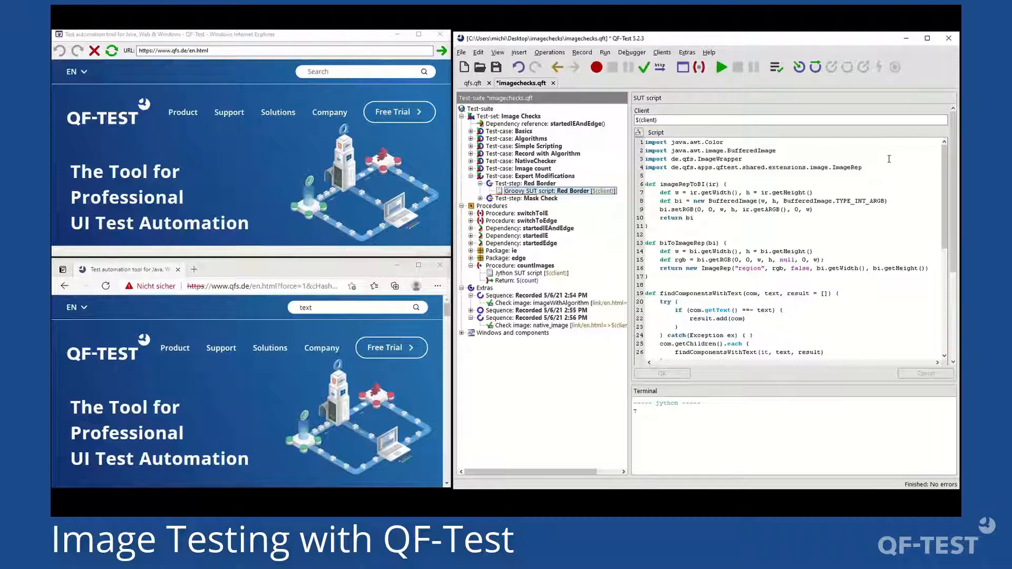
drag(866, 167, 836, 166)
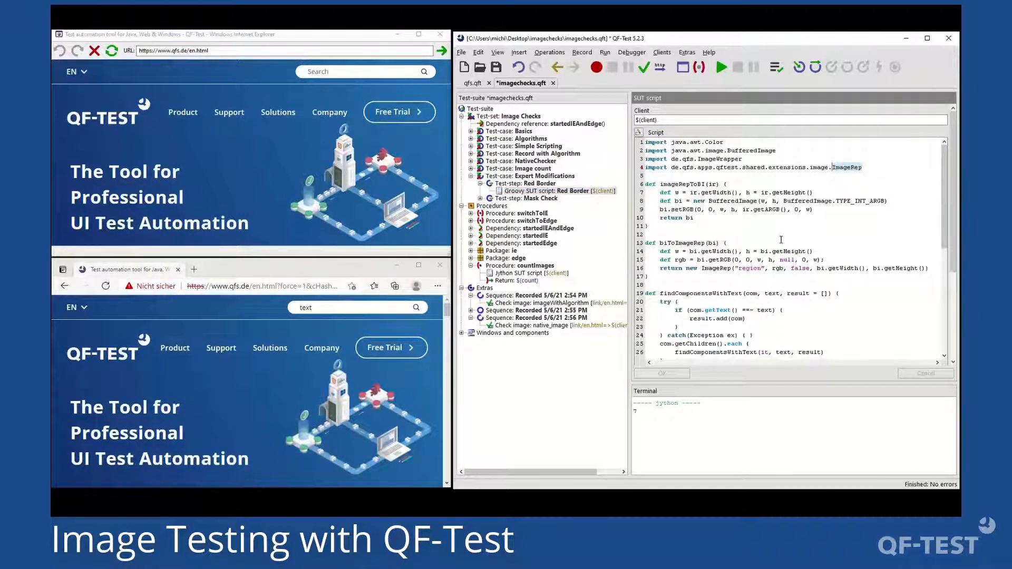
Step: Return to the Masked Check script and review its getARGB call and the lines that replace pink-masked pixels
double_click(546, 199)
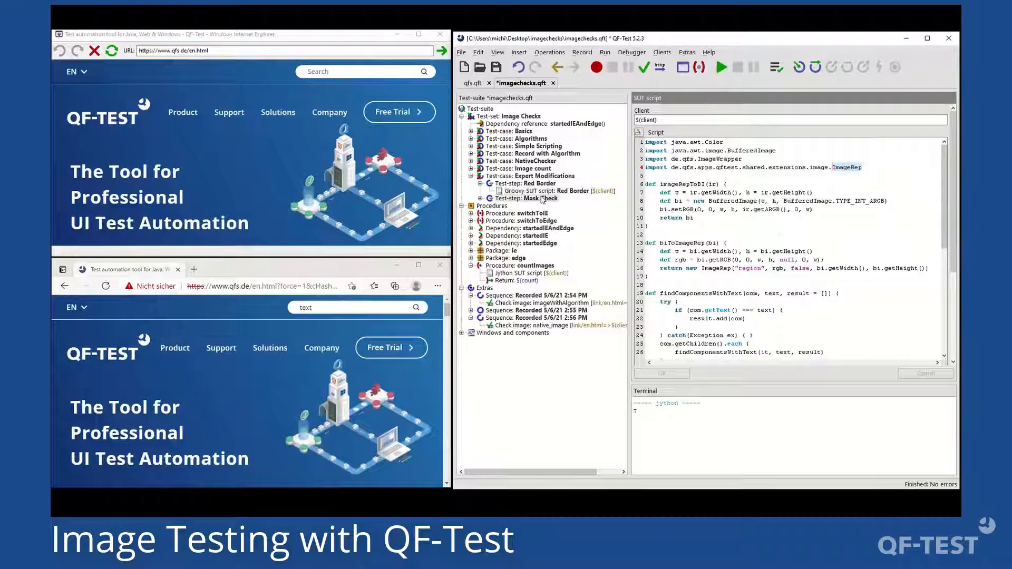
key(Down)
key(Down)
key(Down)
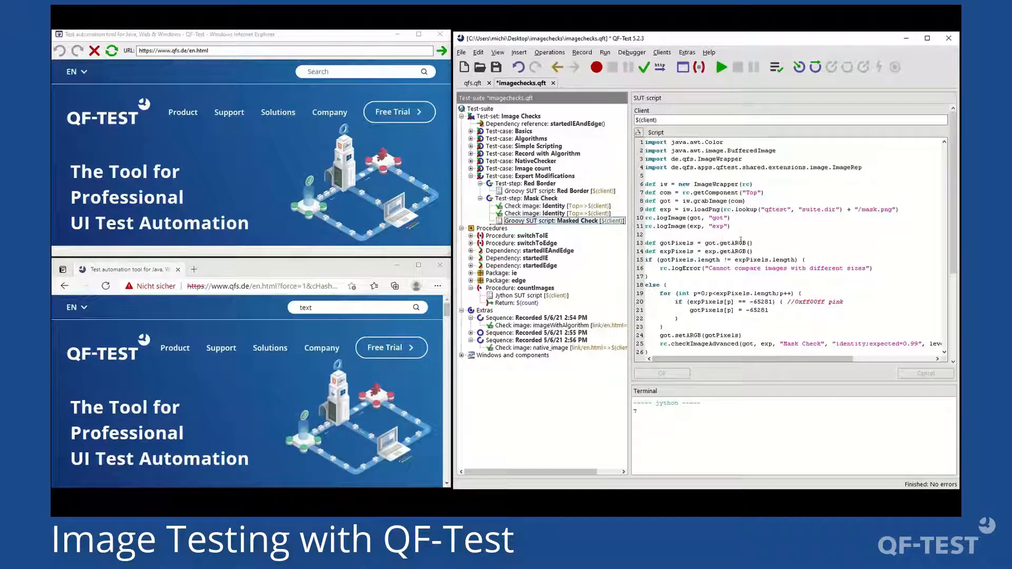
drag(754, 243, 722, 242)
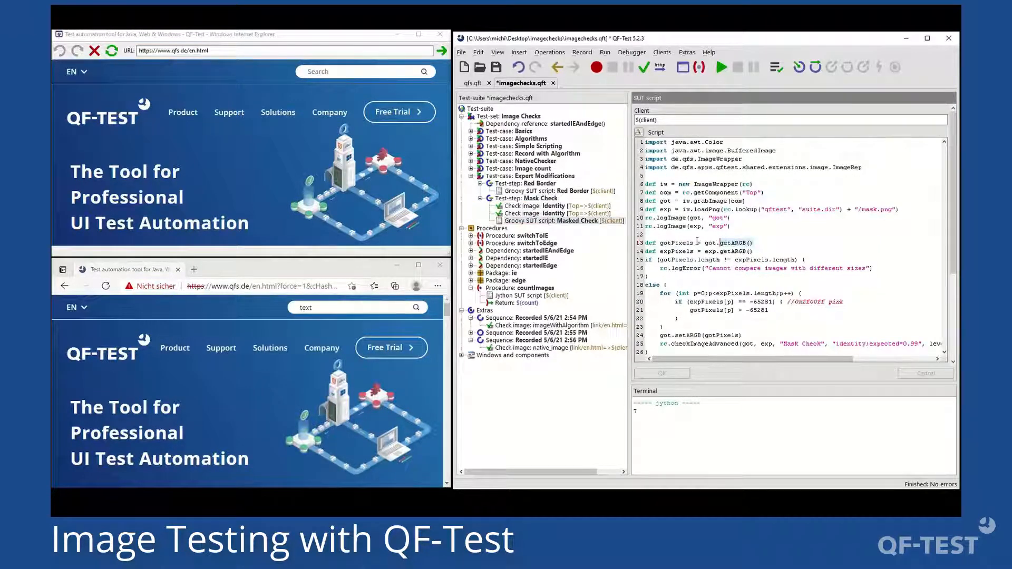
drag(688, 302, 766, 310)
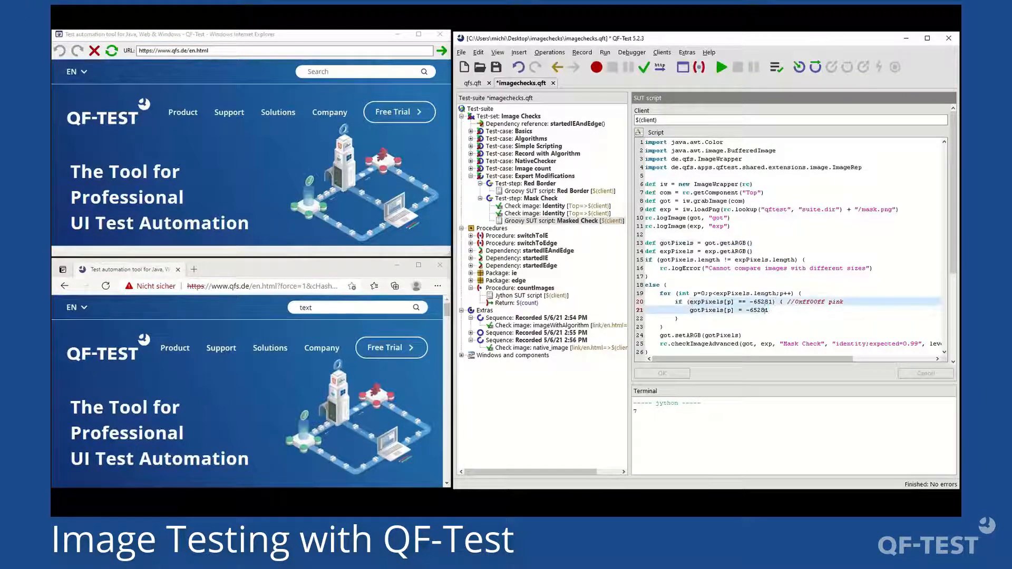
click(769, 311)
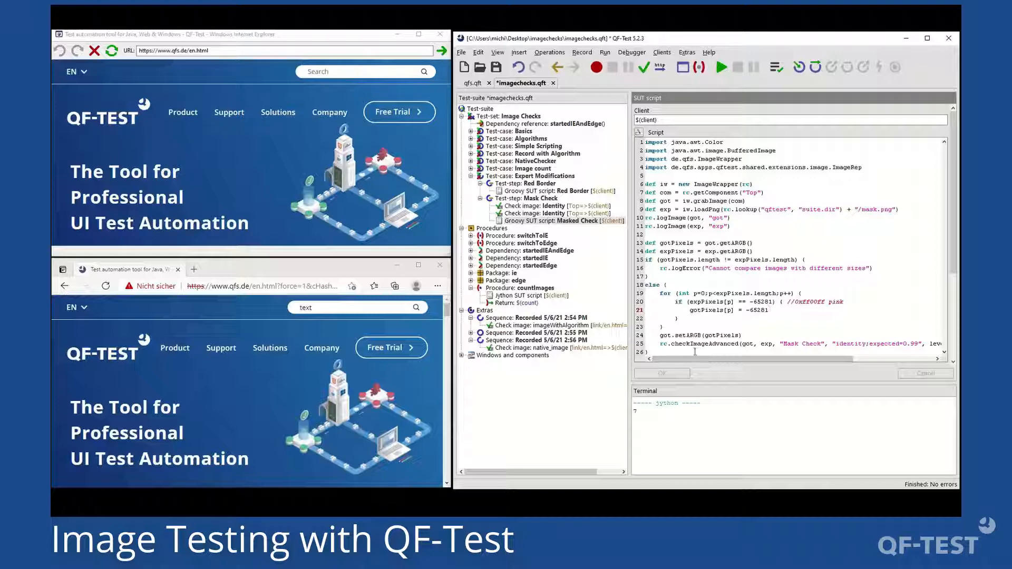
Step: Examine the imageRepToBI and biToImageRep conversion functions in the Red Border script
double_click(545, 200)
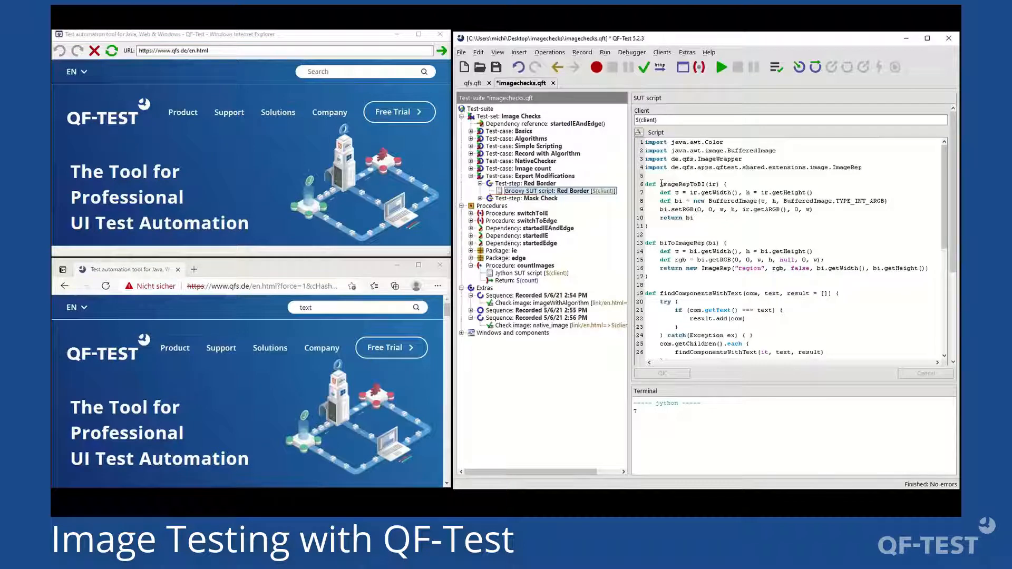
drag(661, 183, 689, 185)
click(704, 184)
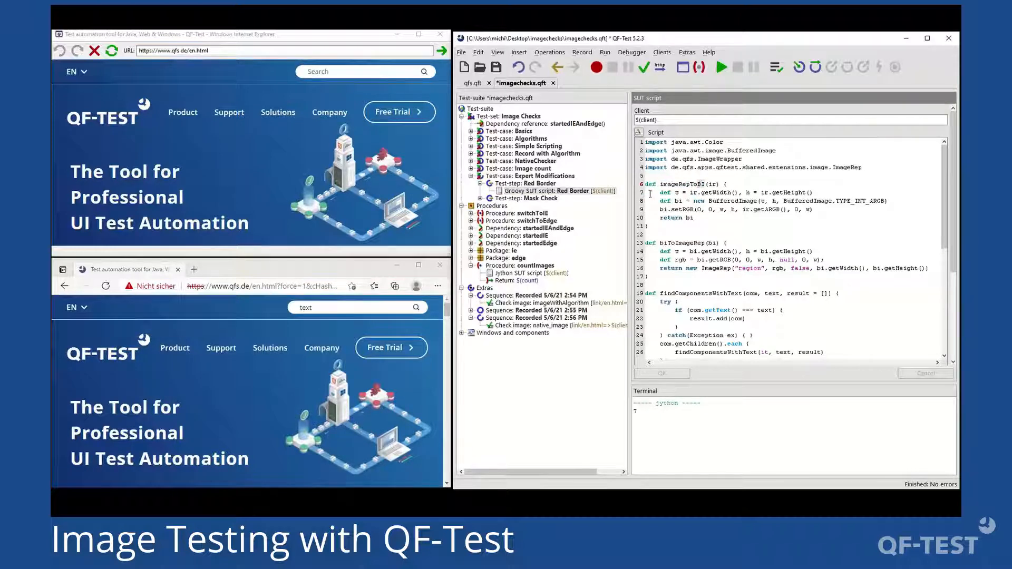
drag(651, 193, 842, 208)
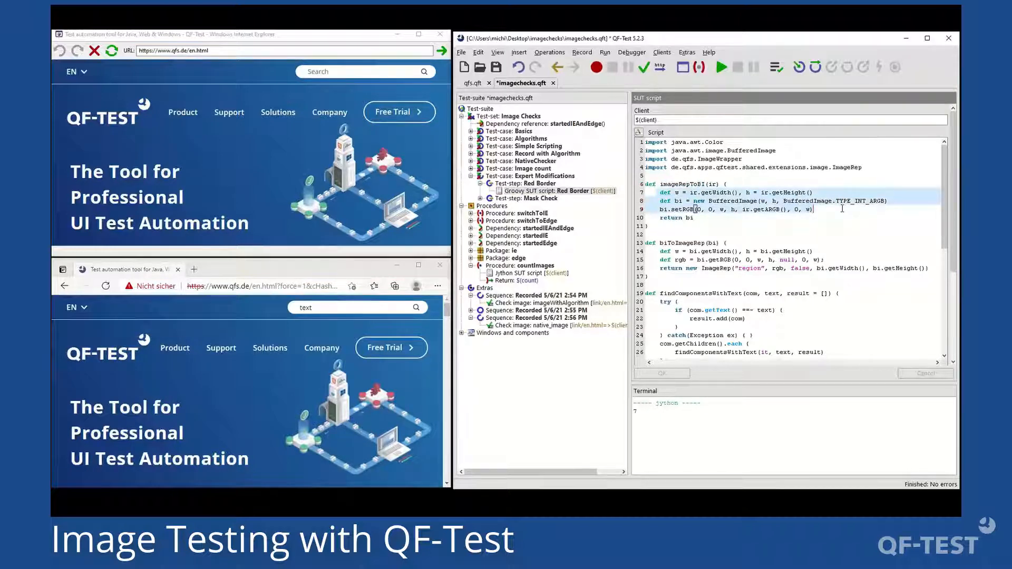
click(729, 243)
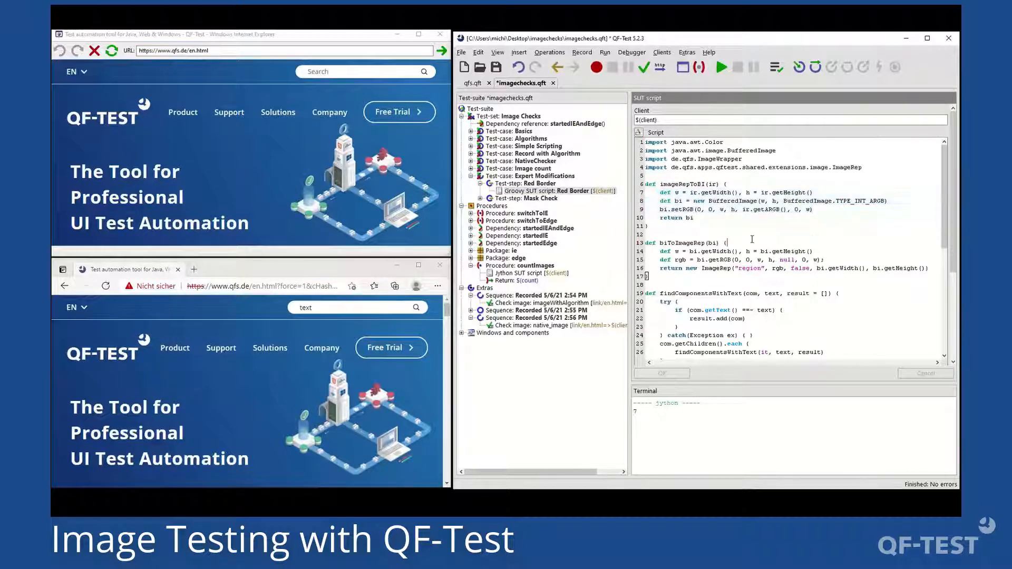
click(667, 243)
double_click(668, 243)
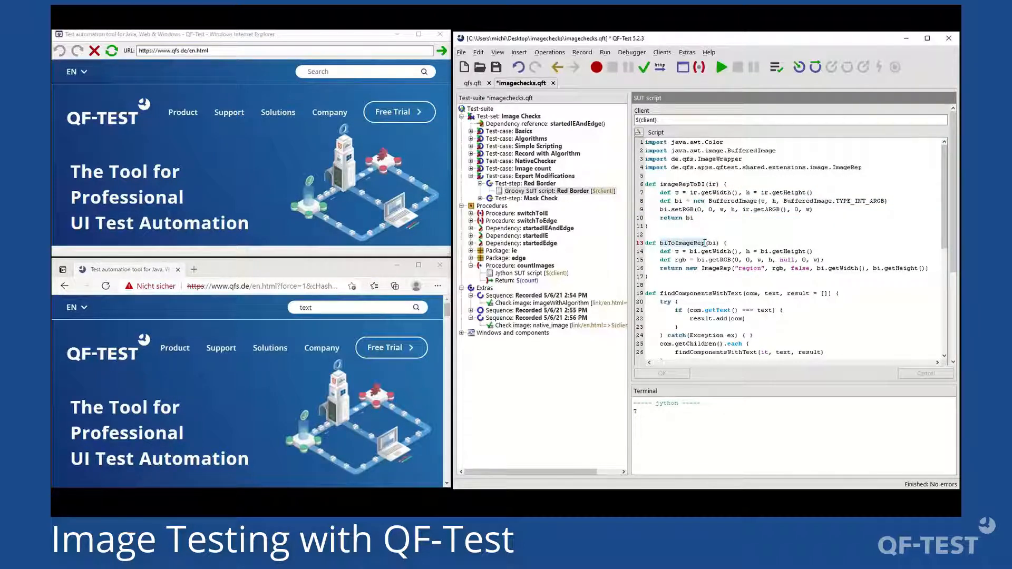
drag(650, 274, 628, 180)
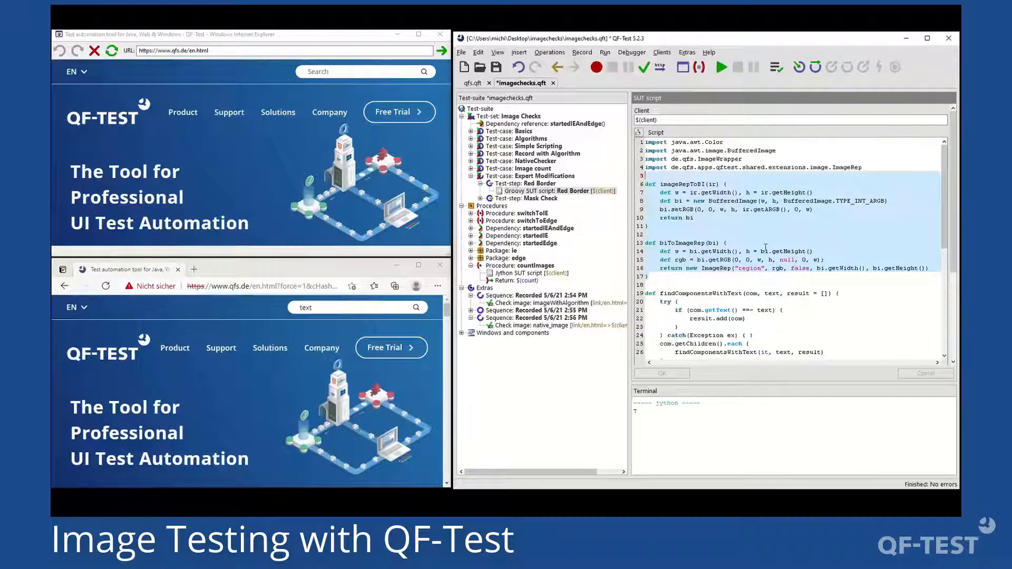
click(839, 293)
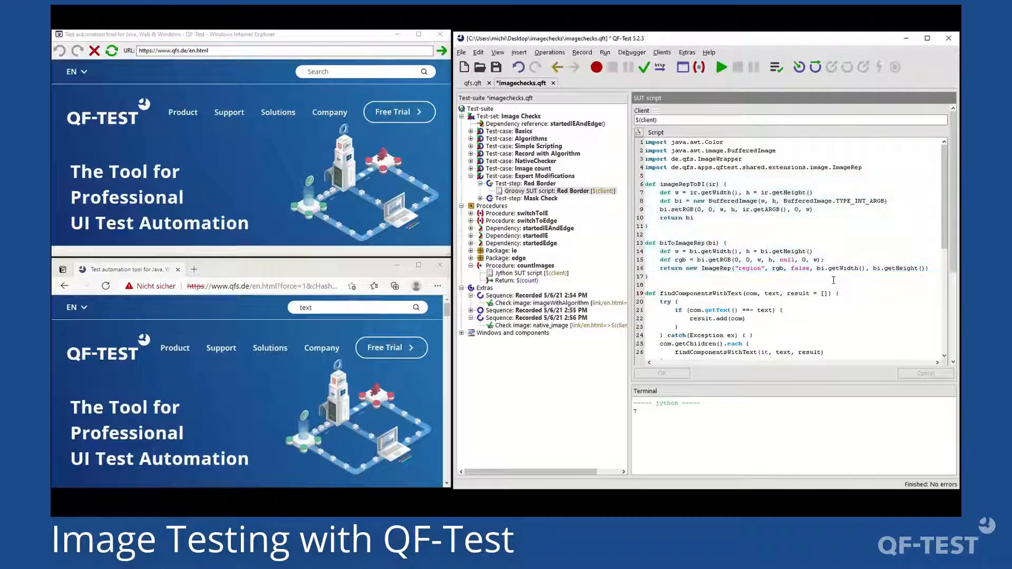
Step: Examine the findComponentsWithText function in the Red Border script and the regular expression passed to its call
scroll(789, 273, down, 4)
click(790, 273)
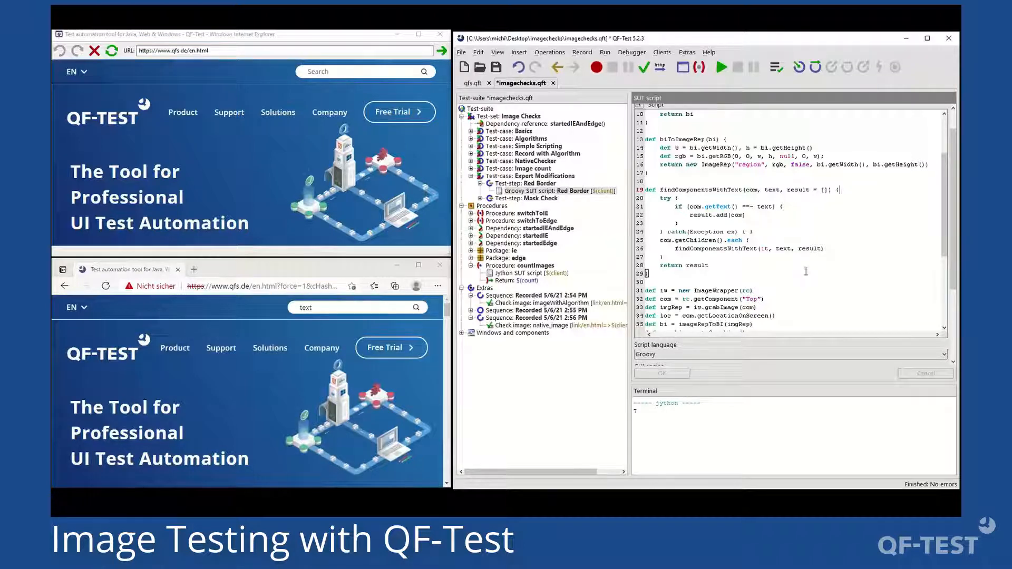
scroll(786, 267, up, 2)
scroll(786, 266, down, 2)
double_click(717, 206)
scroll(875, 255, down, 3)
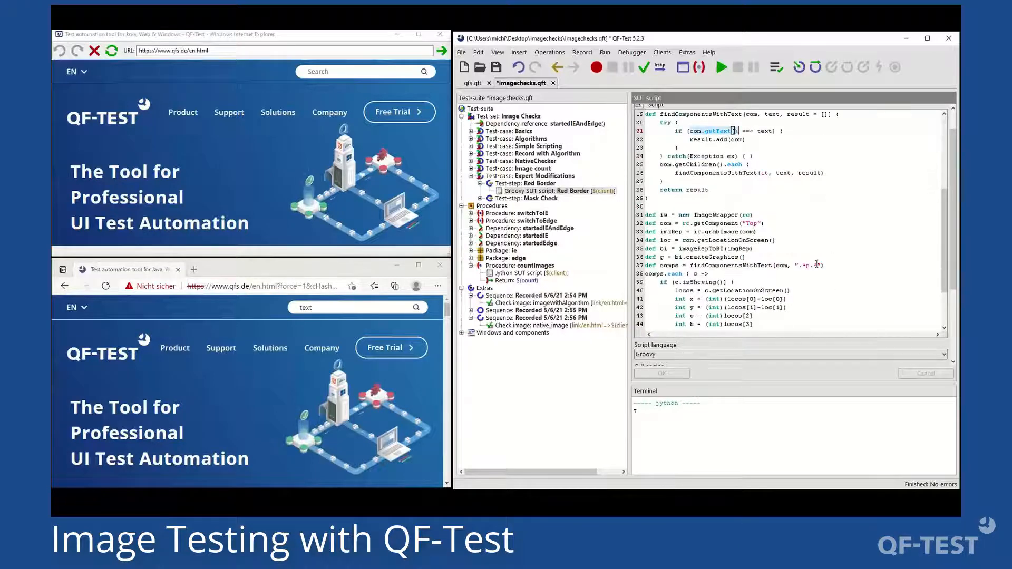
drag(798, 265, 821, 265)
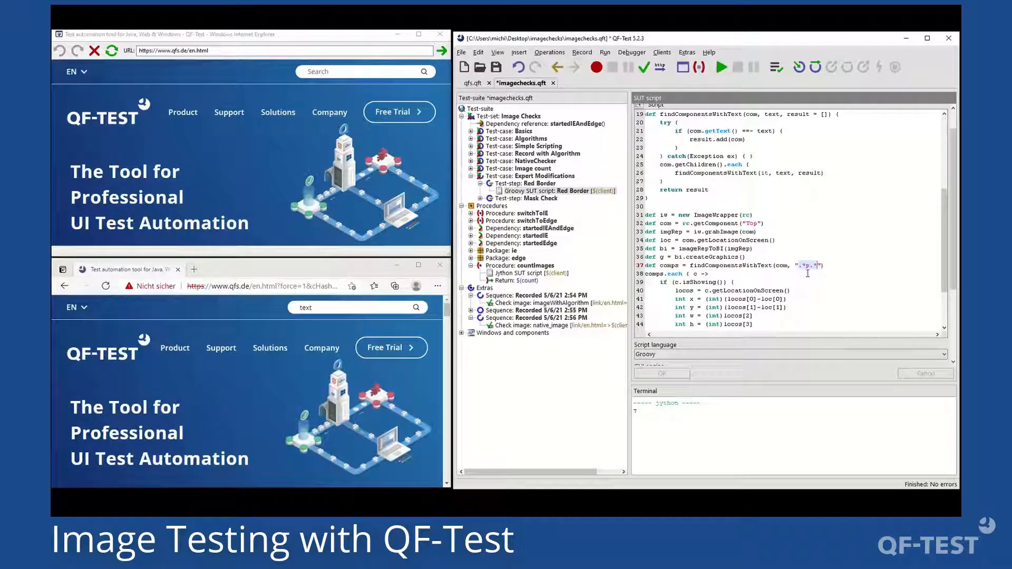
click(814, 266)
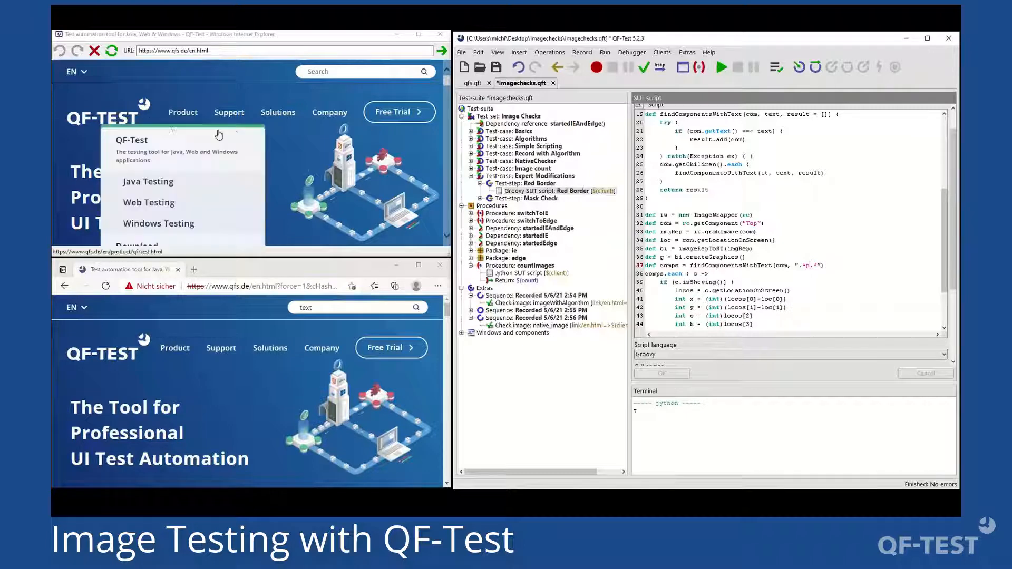
mouse_move(228, 116)
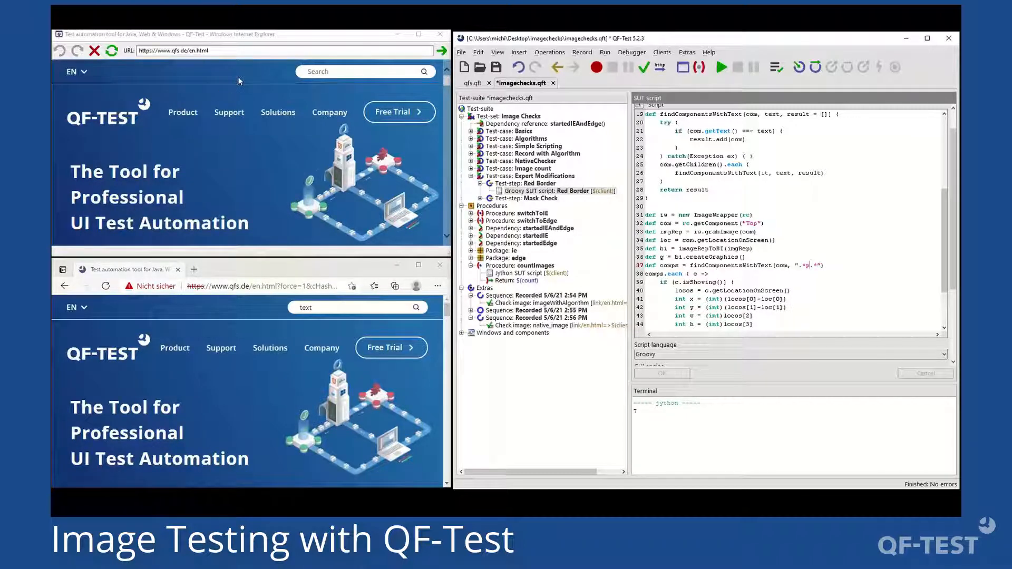
mouse_move(335, 118)
mouse_move(277, 115)
scroll(824, 239, down, 8)
scroll(845, 254, up, 8)
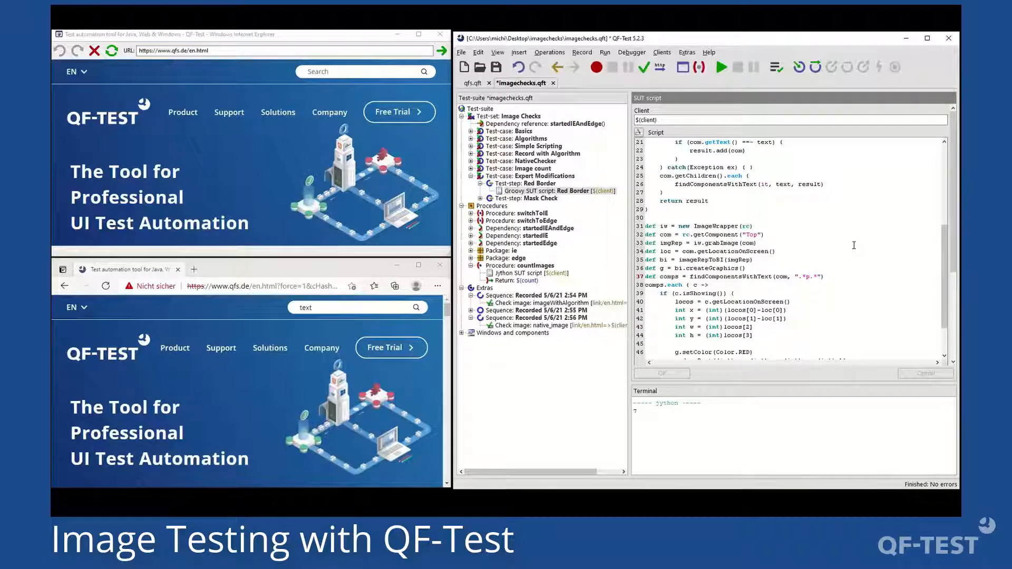
Step: Run the Red Border test step and open the run-log of that run
click(544, 185)
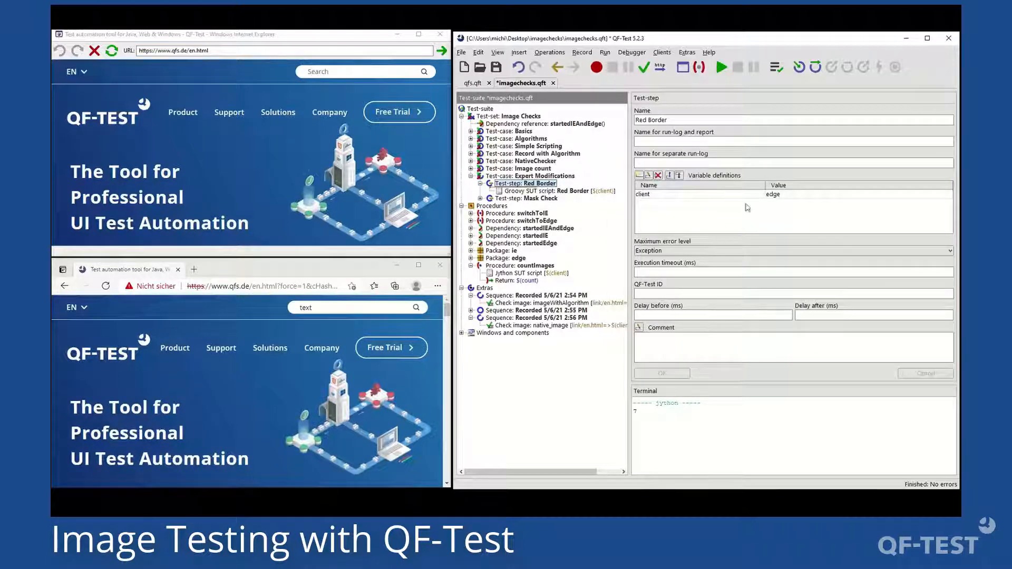
click(723, 68)
click(777, 67)
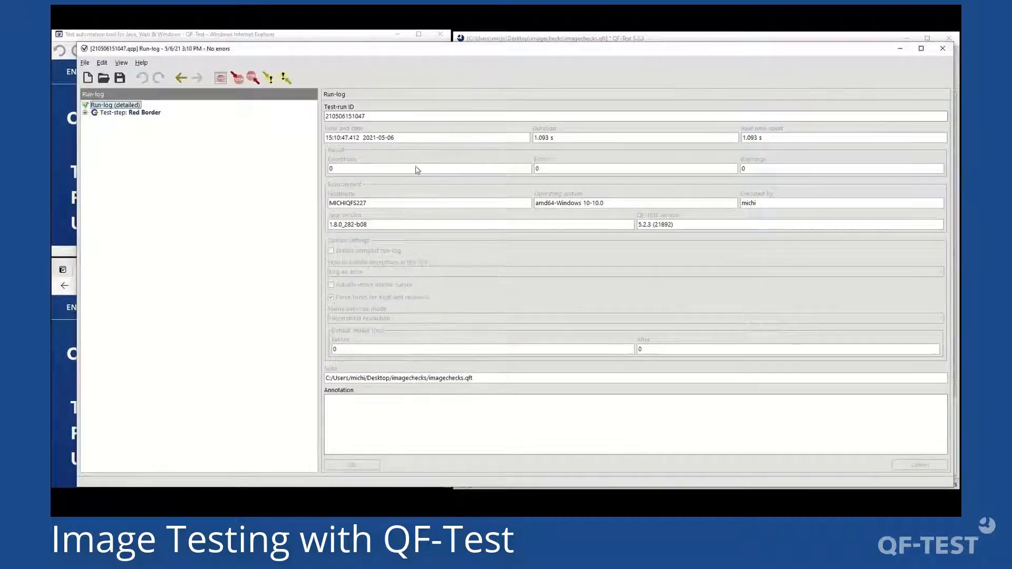
Step: Expand the Red Border script in the run-log, view its highlights screenshot, and close the run-log
key(Right)
key(Right)
key(Right)
key(Right)
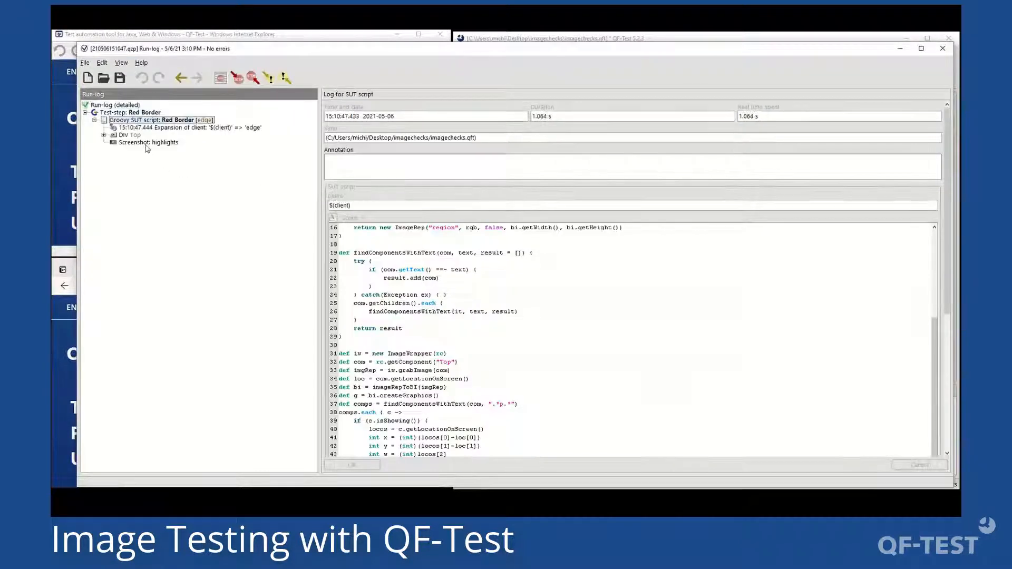
click(142, 144)
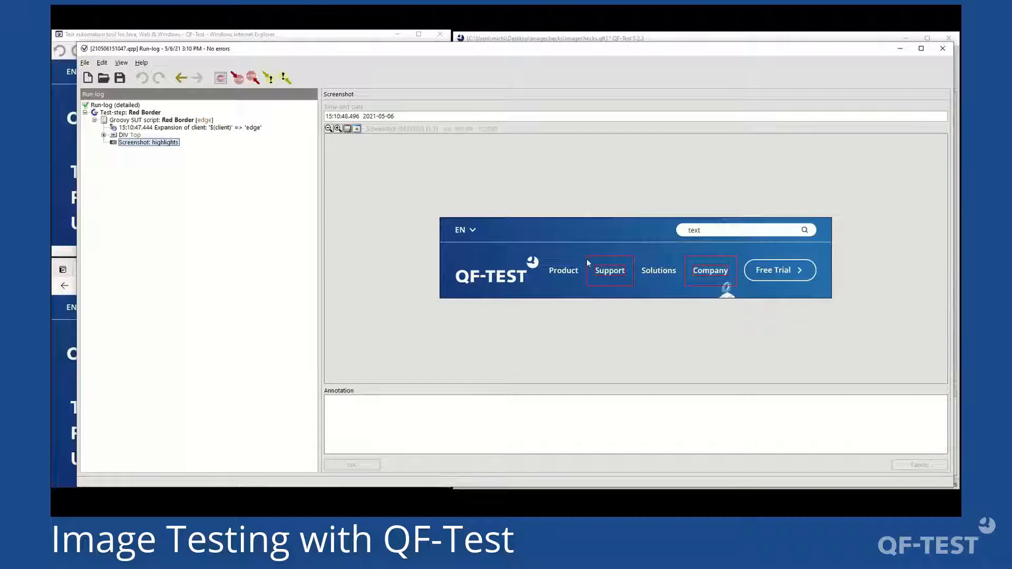
click(944, 49)
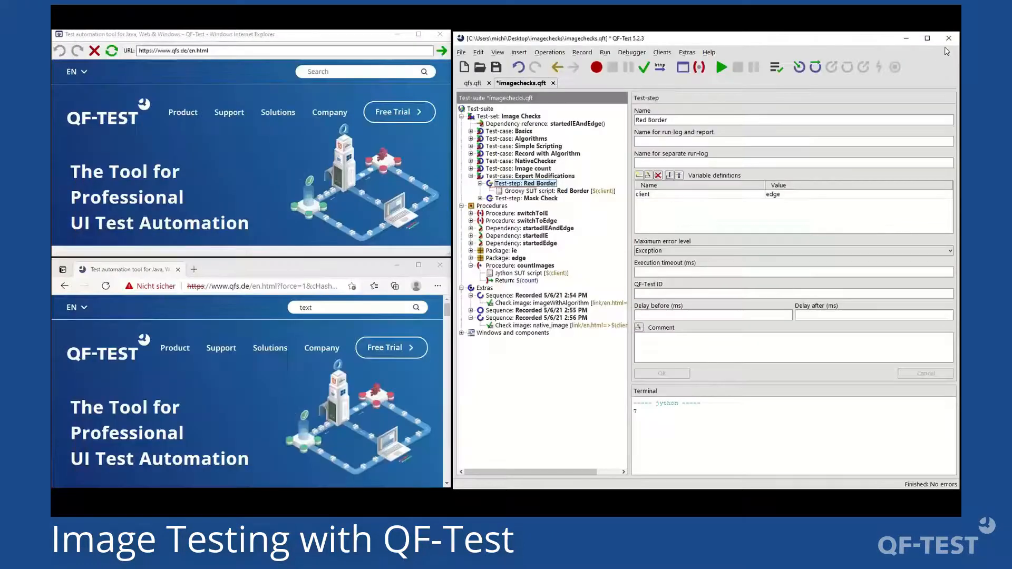
Step: Reopen the Red Border Groovy SUT script and review its grabImage call and the imageRepToBI conversion line
click(574, 192)
scroll(840, 255, down, 3)
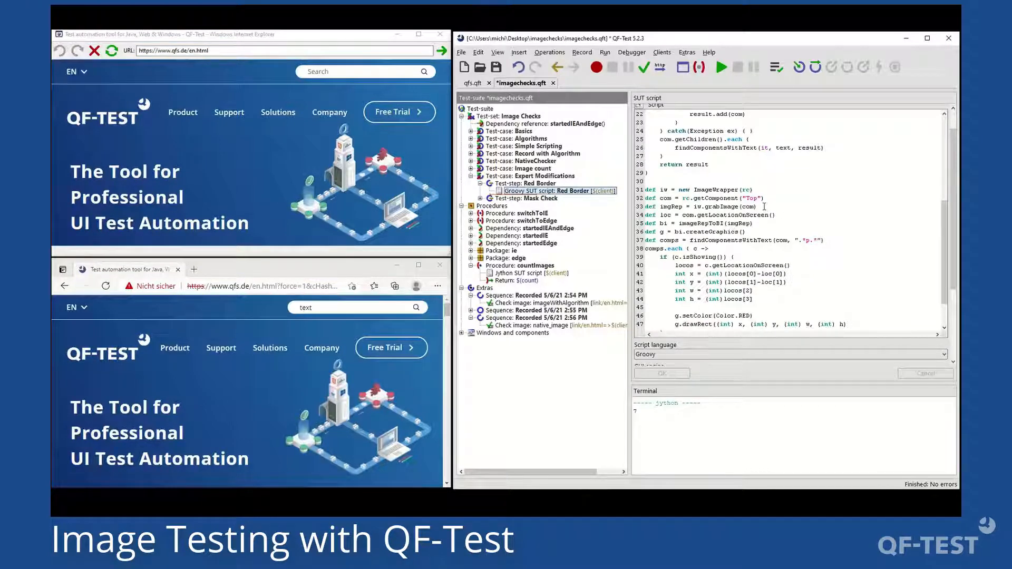
drag(764, 207, 696, 206)
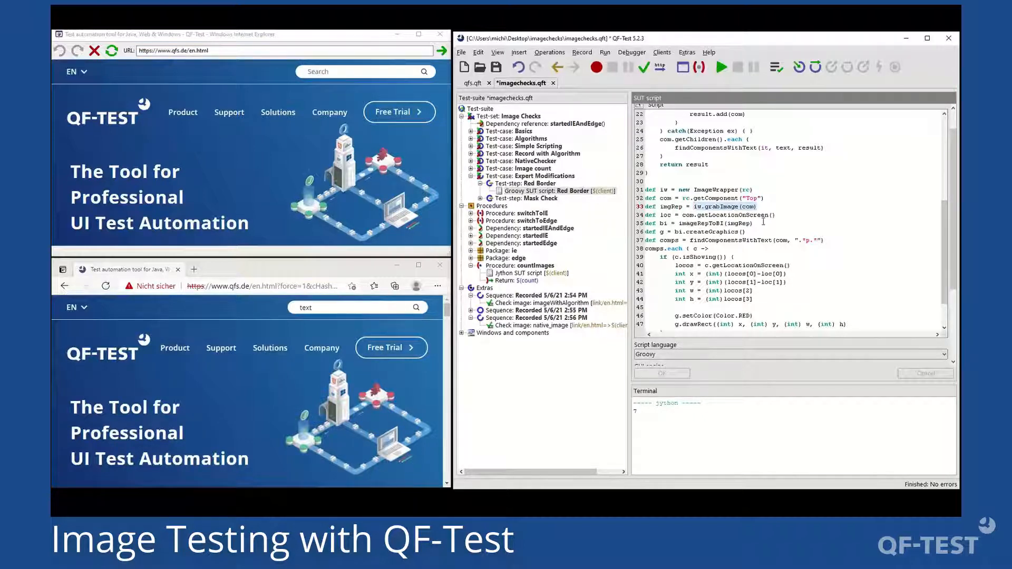
drag(759, 223, 640, 223)
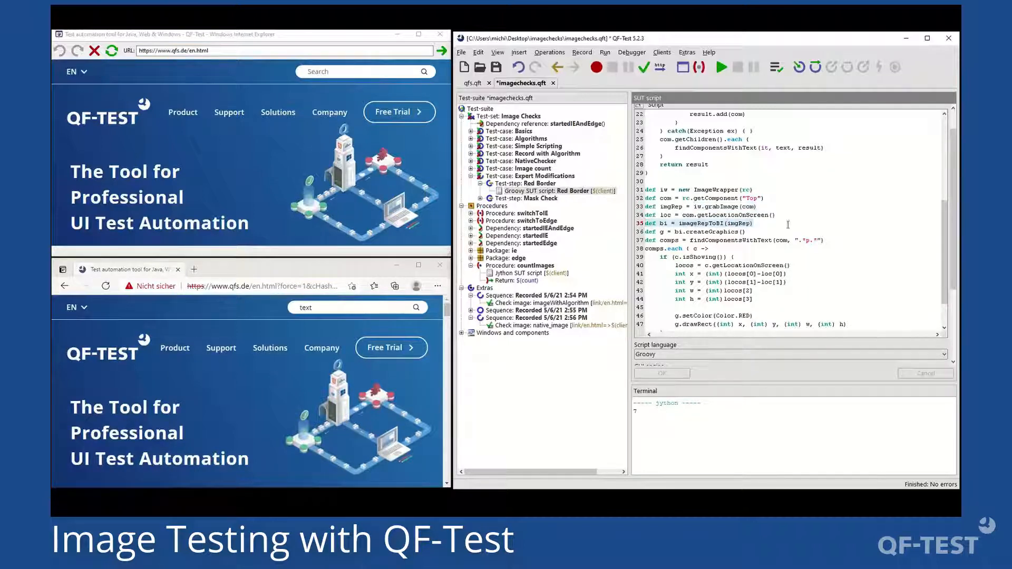
scroll(696, 230, down, 1)
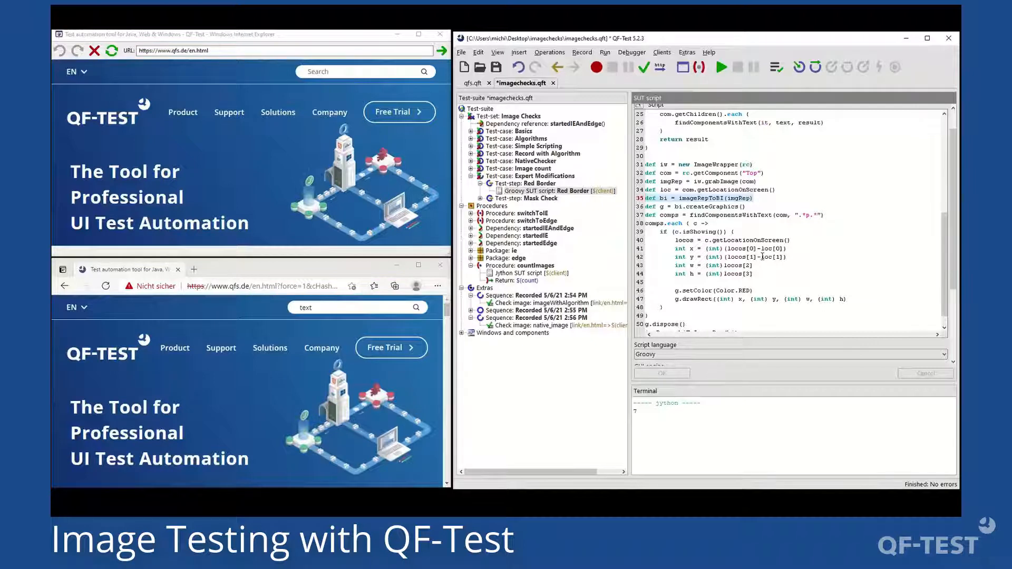
Step: Review the drawRect call in the Red Border script and the closing biToImageRep and logImage lines
double_click(697, 299)
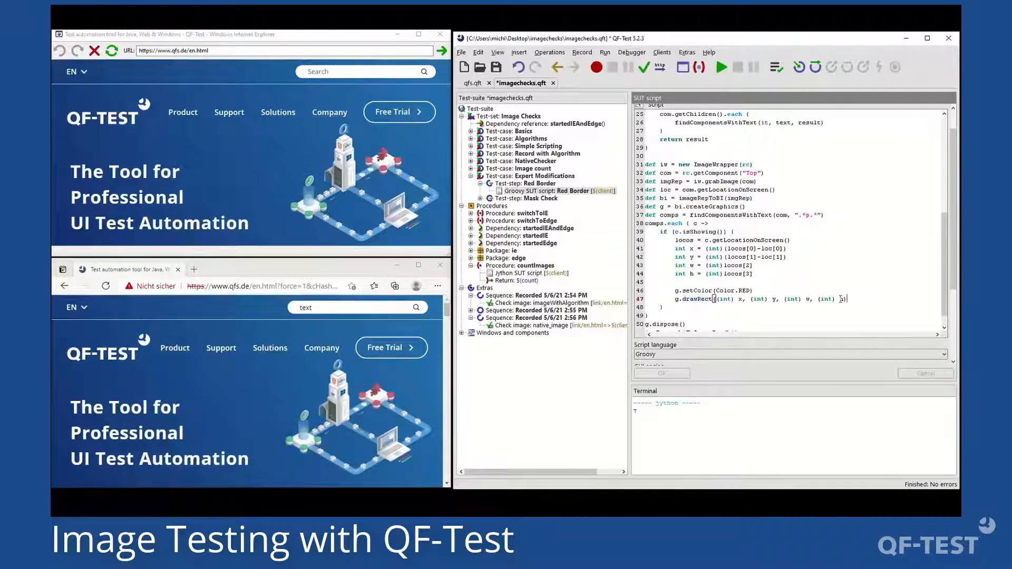
drag(848, 299, 683, 297)
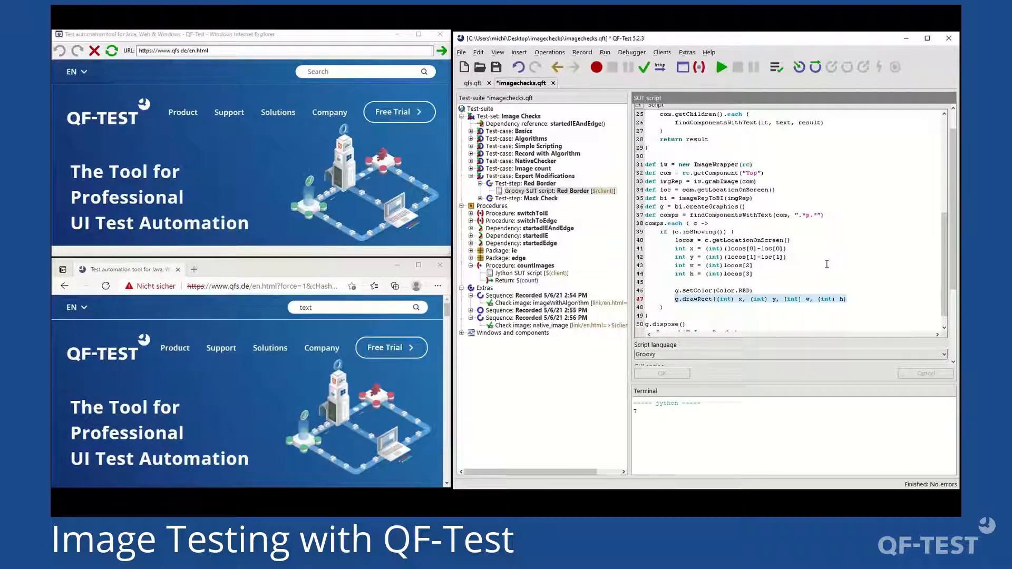
scroll(770, 270, down, 1)
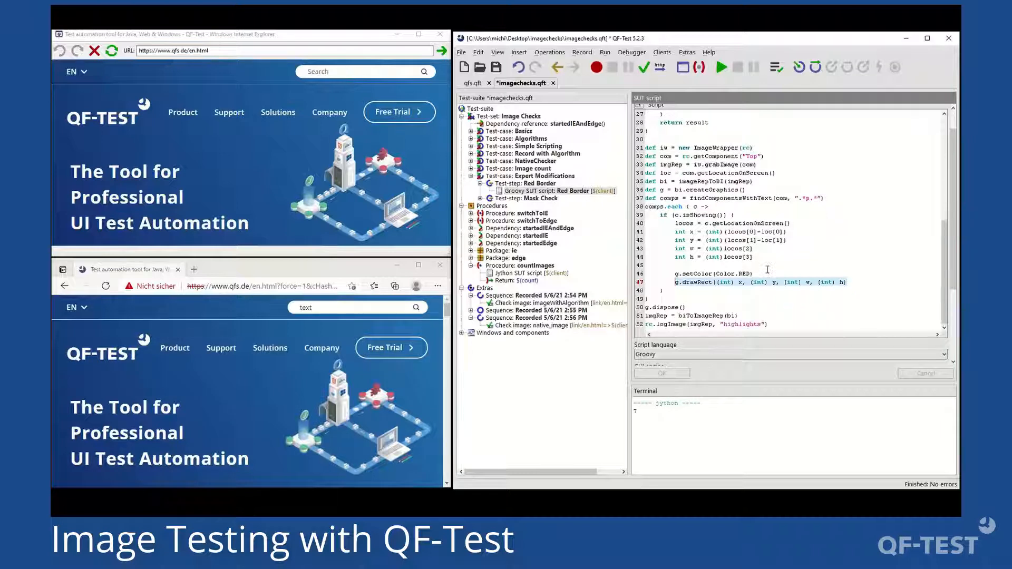
click(850, 283)
drag(851, 283, 674, 283)
drag(751, 315, 646, 316)
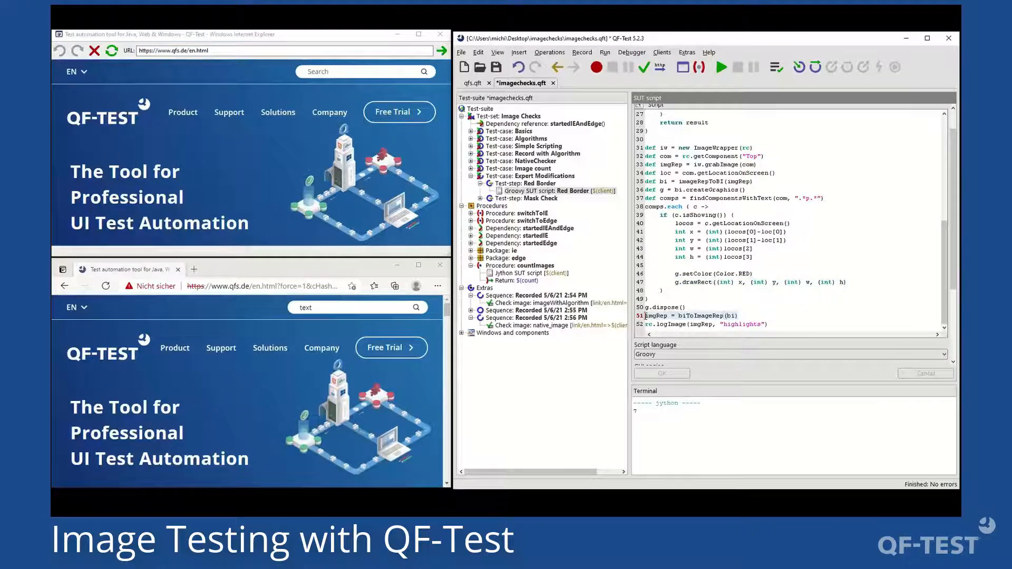
drag(772, 324, 642, 326)
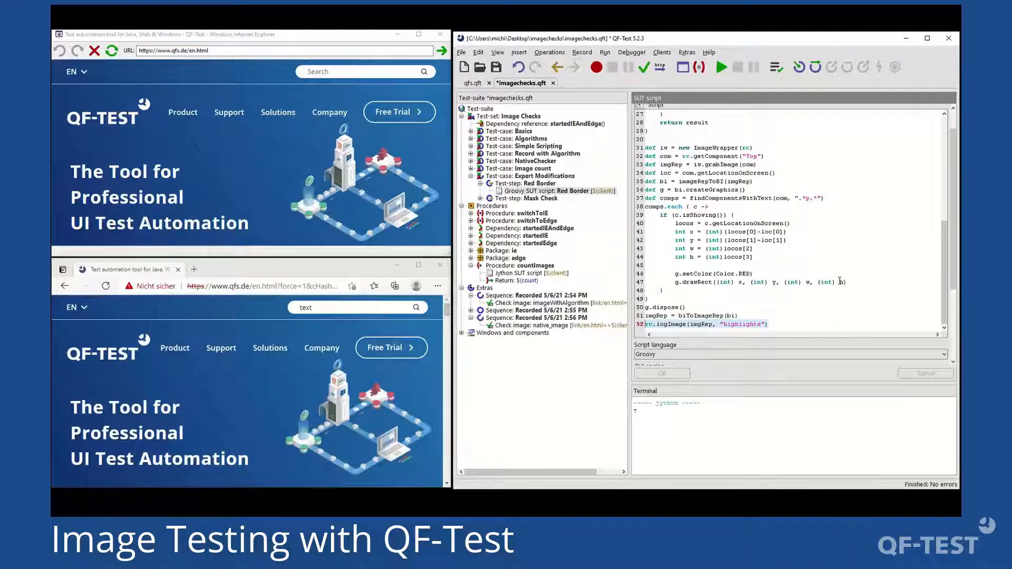
Step: Collapse the Expert Modifications test case and expand Basics to review its success and fail test steps
click(552, 177)
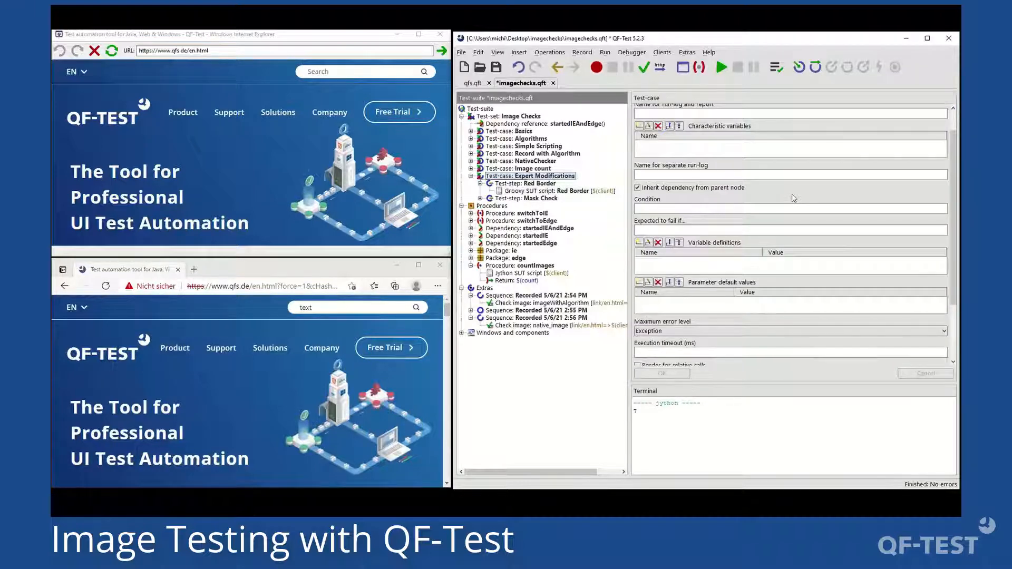
key(Left)
click(517, 132)
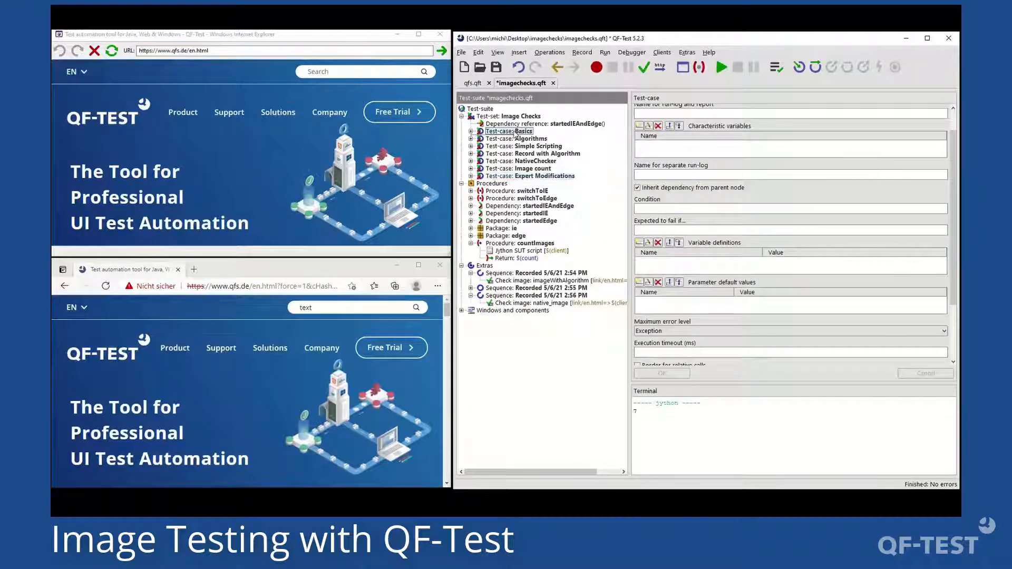
key(Right)
scroll(762, 113, up, 1)
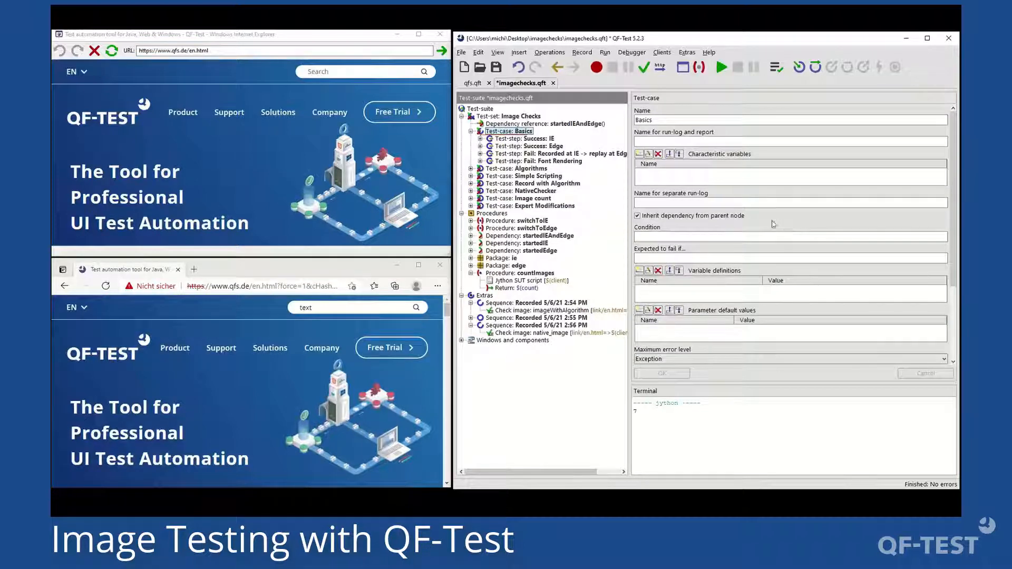
click(527, 139)
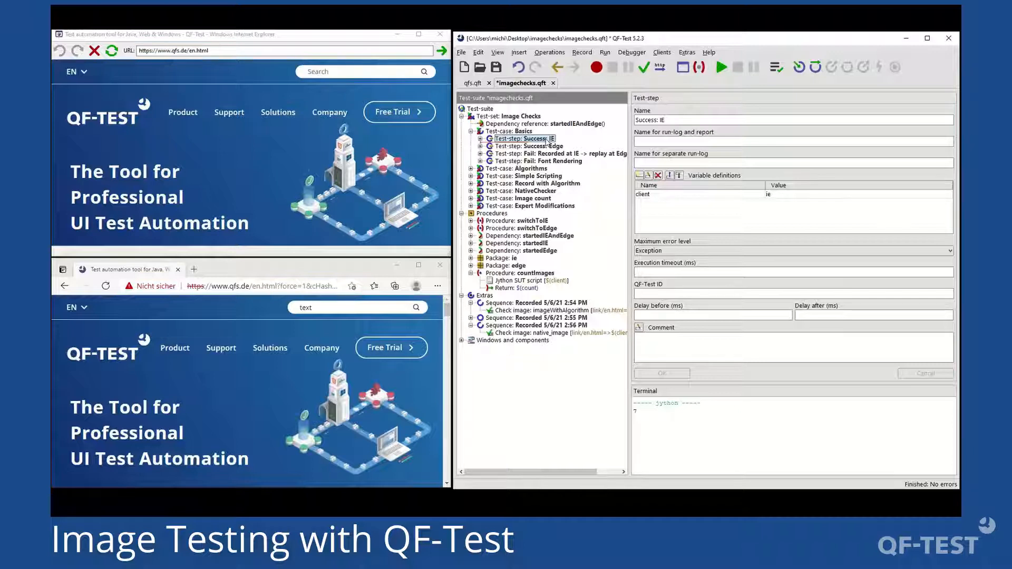
click(549, 154)
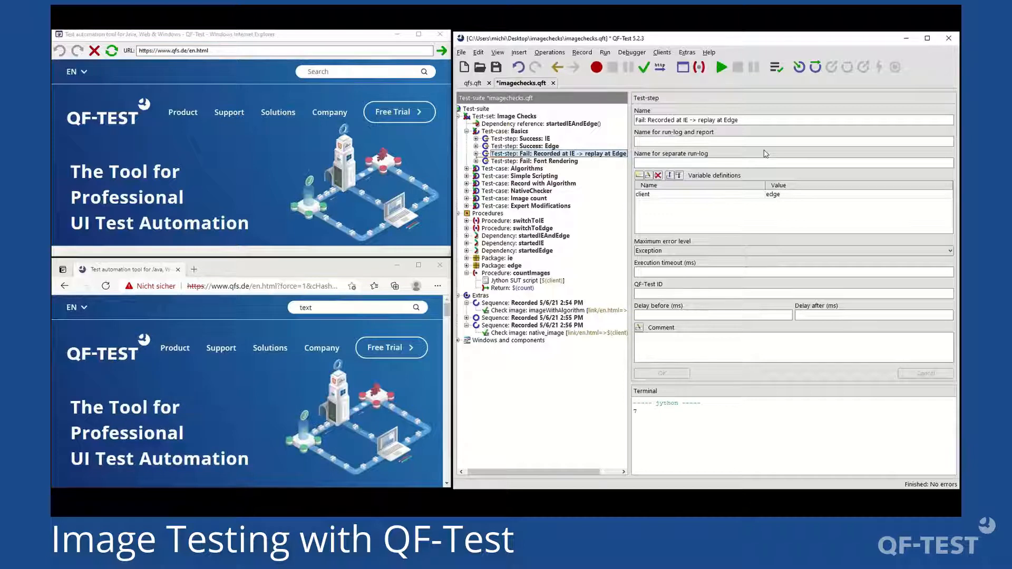
key(Down)
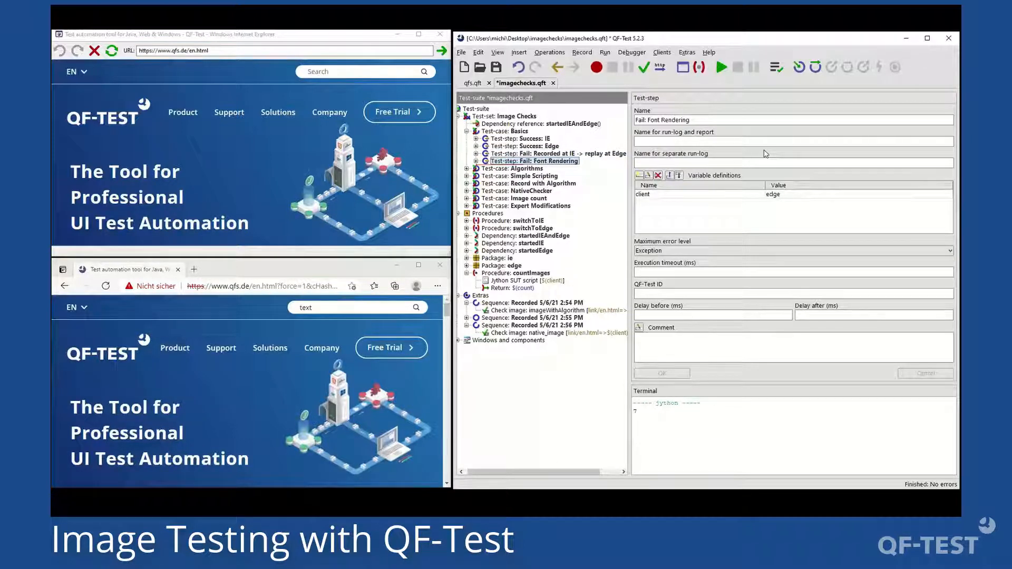
Step: Expand the Algorithms test case down to the QF-Test Logo sequence and view its Similarity image check
key(Down)
key(Right)
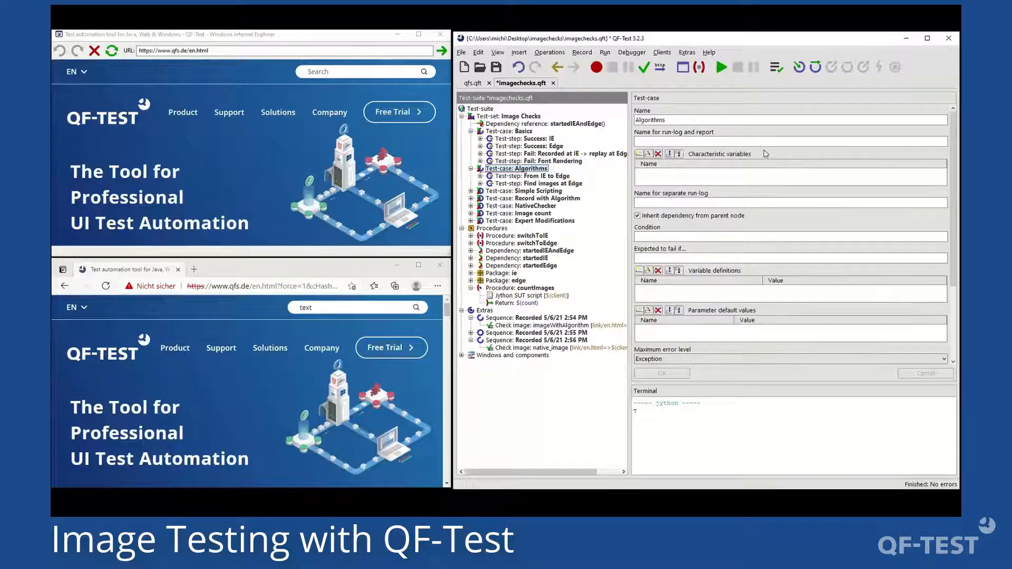
key(Down)
key(Right)
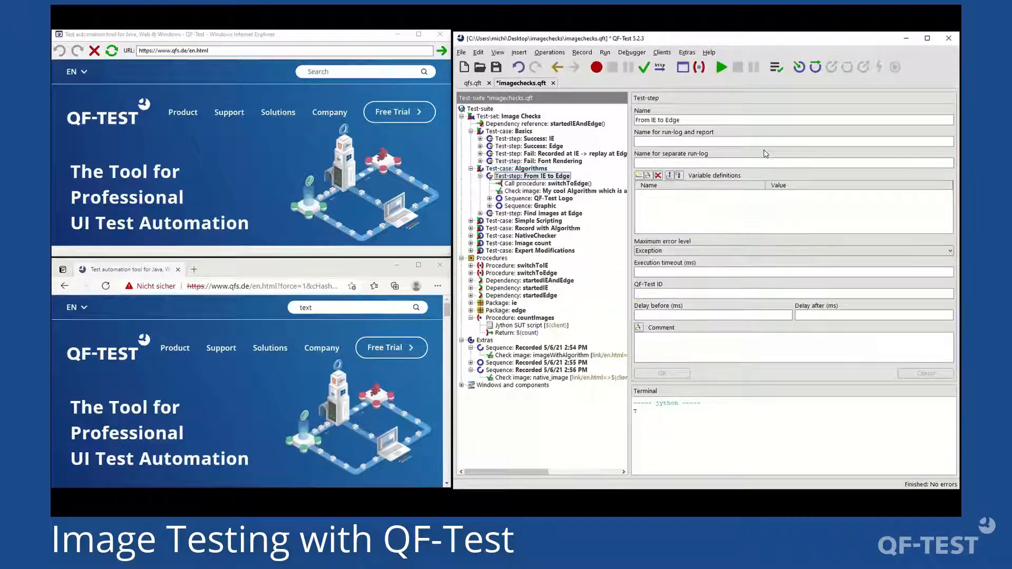
key(Down)
key(Down)
key(Down)
key(Right)
key(Down)
key(Down)
key(Down)
key(Down)
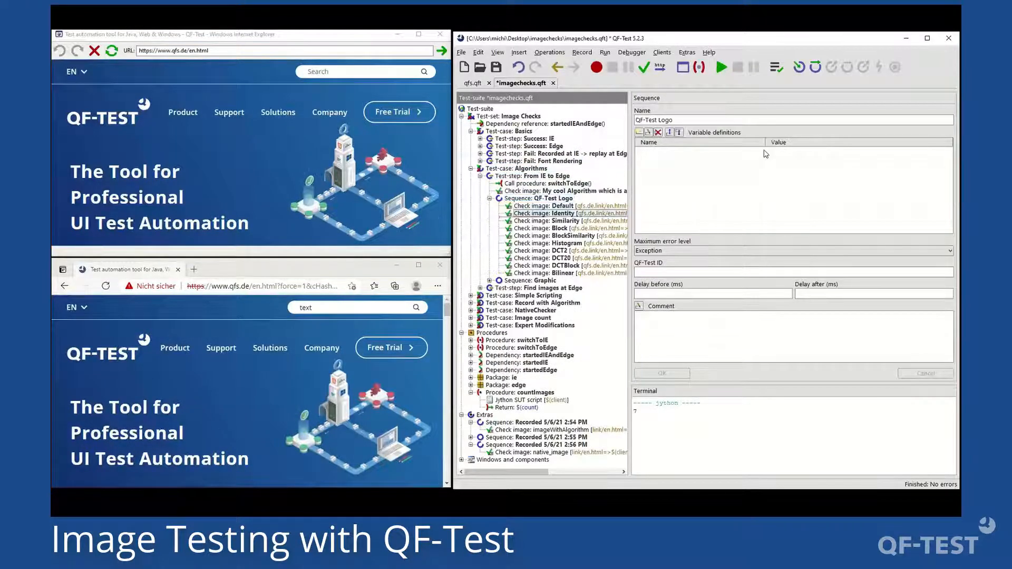
key(Up)
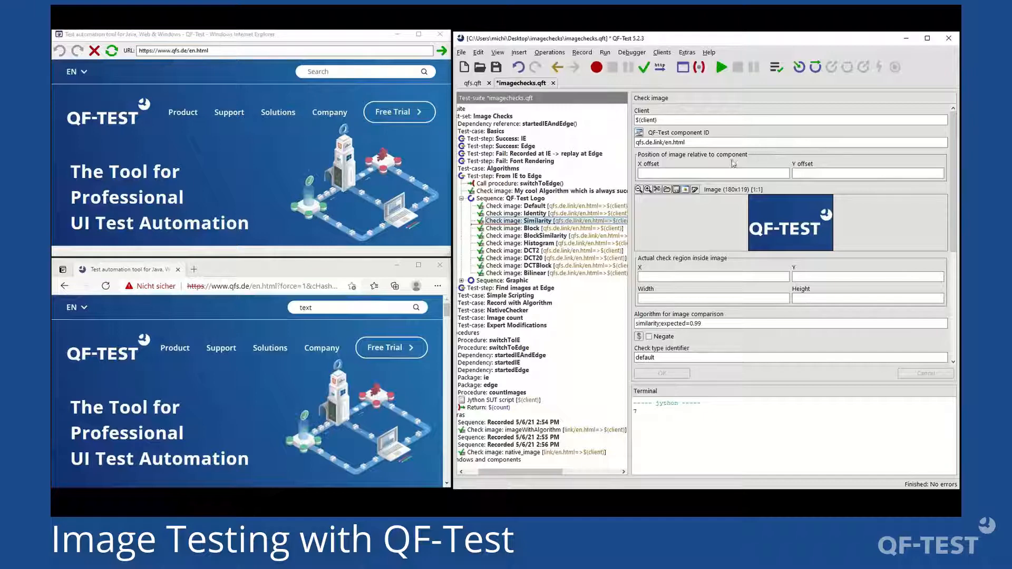
drag(541, 474, 522, 474)
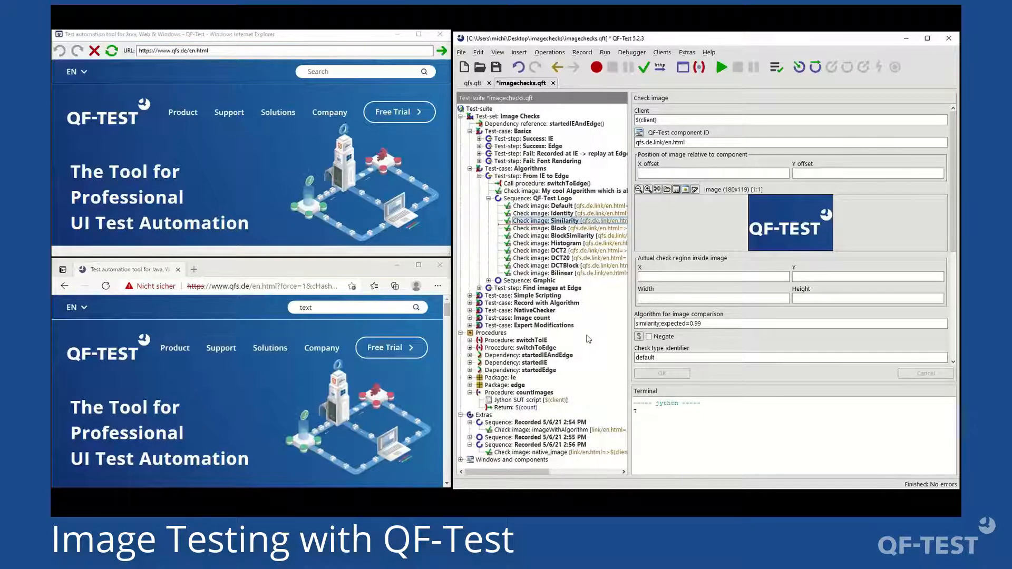
Step: Collapse the Algorithms test case and go through the Simple Scripting, Record with Algorithm and NativeChecker test cases
click(521, 296)
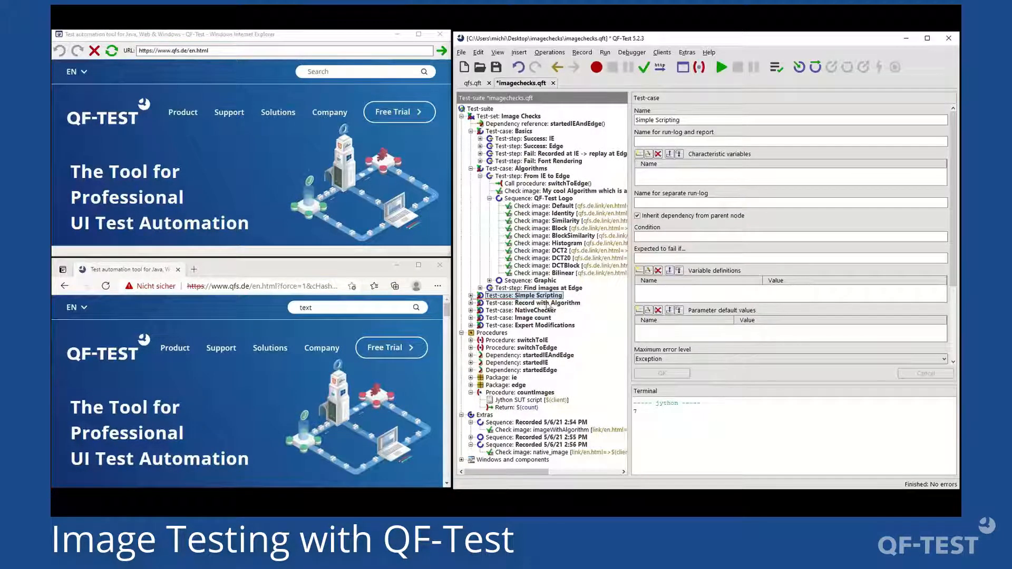
double_click(509, 169)
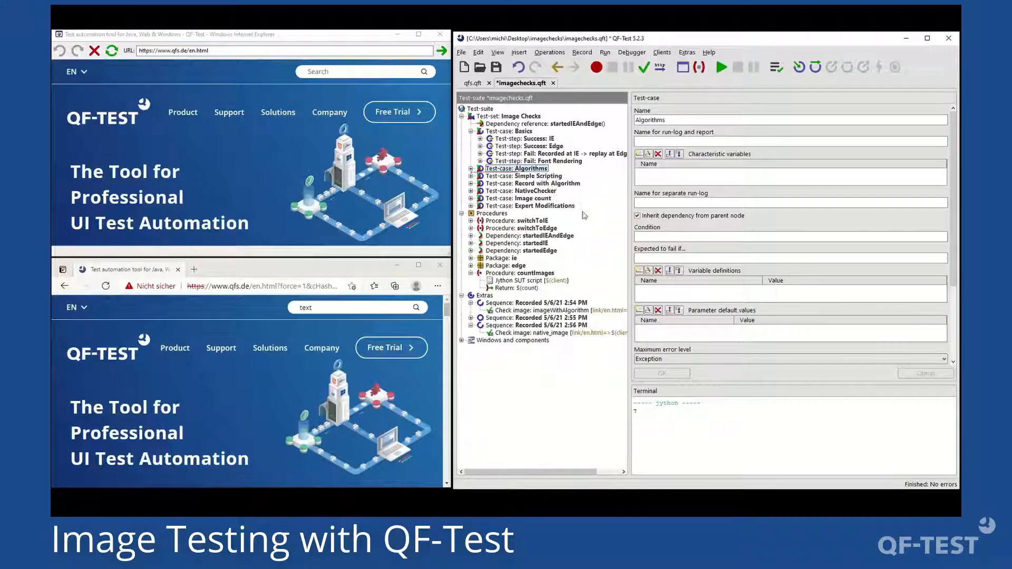
click(545, 176)
click(551, 184)
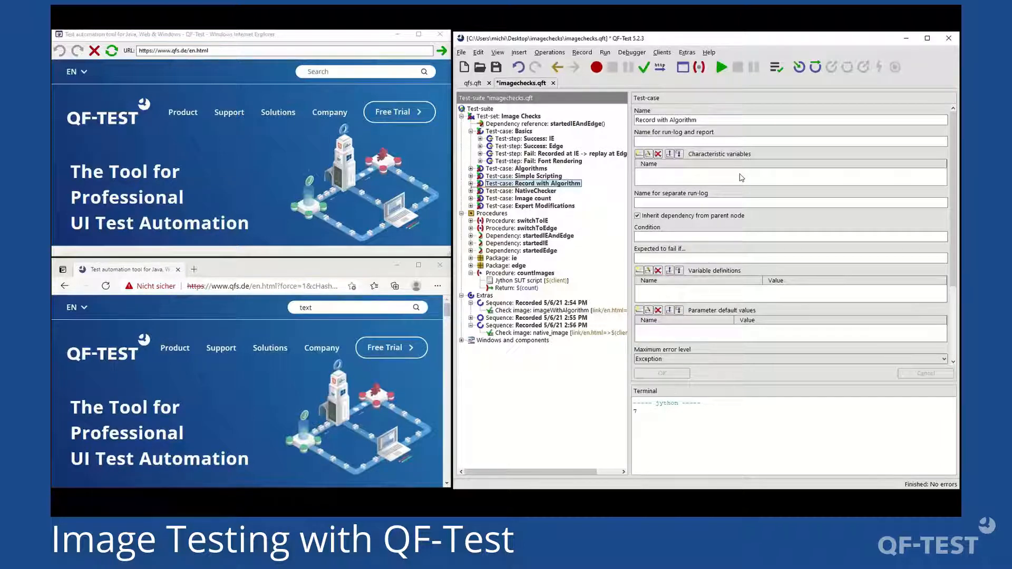
key(Down)
Step: Expand the Image count test case and view its Count images test step
key(Down)
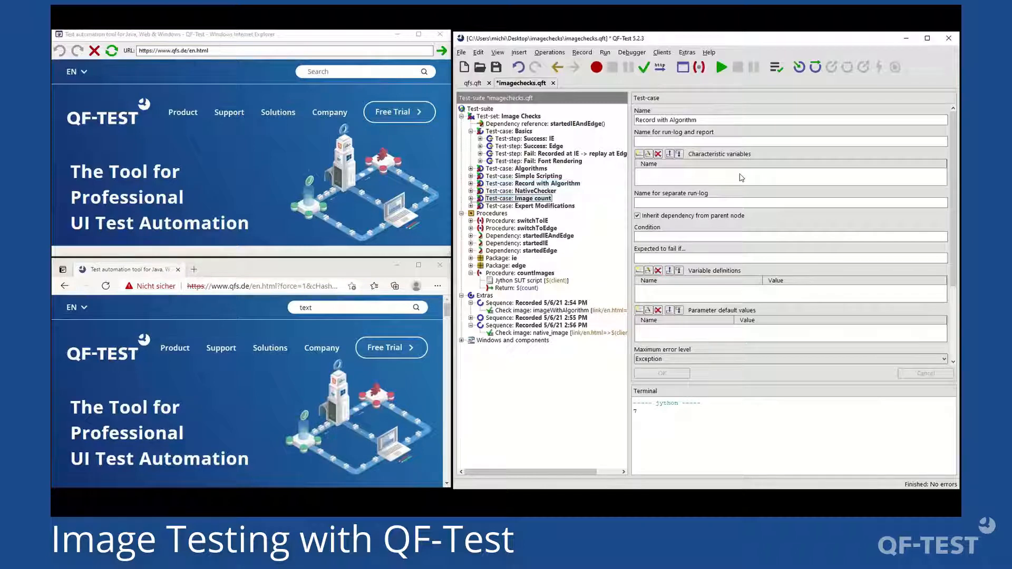
key(Right)
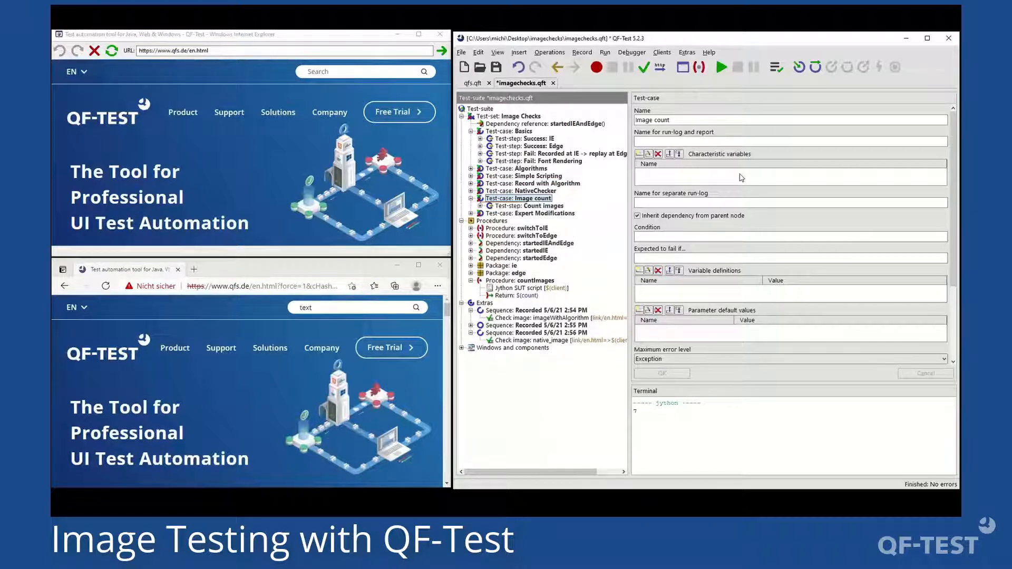
key(Down)
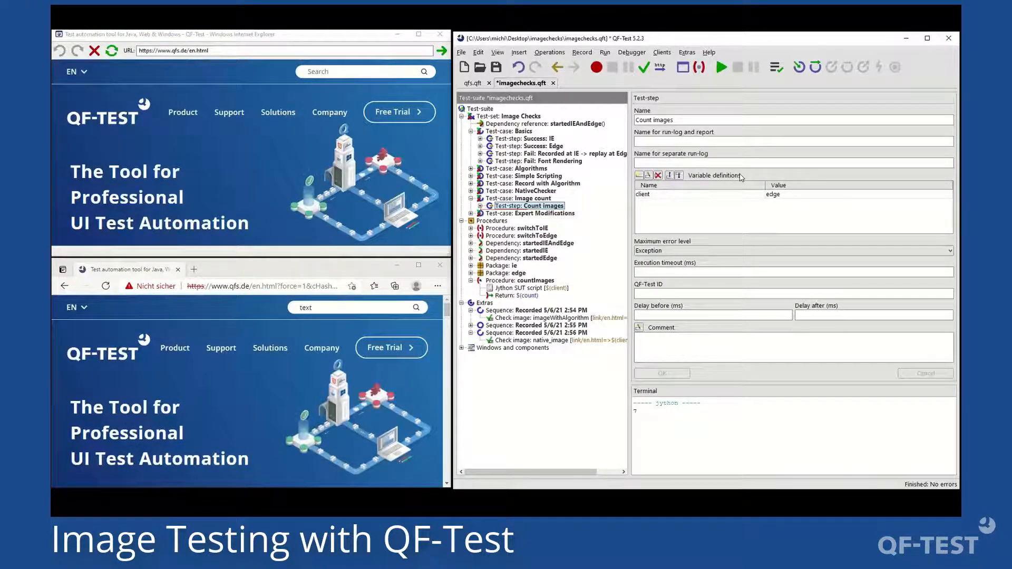
Step: Expand the Expert Modifications test case and its Mask Check step, and select the Red Border and Masked Check scripts for review
key(Down)
key(Right)
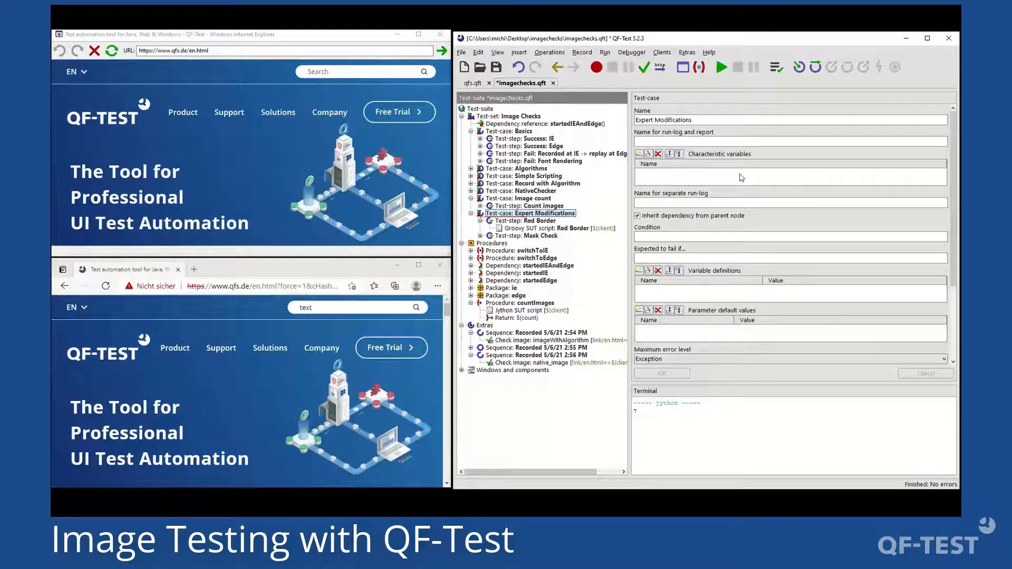
key(Down)
key(Down)
key(Down)
key(Right)
key(Up)
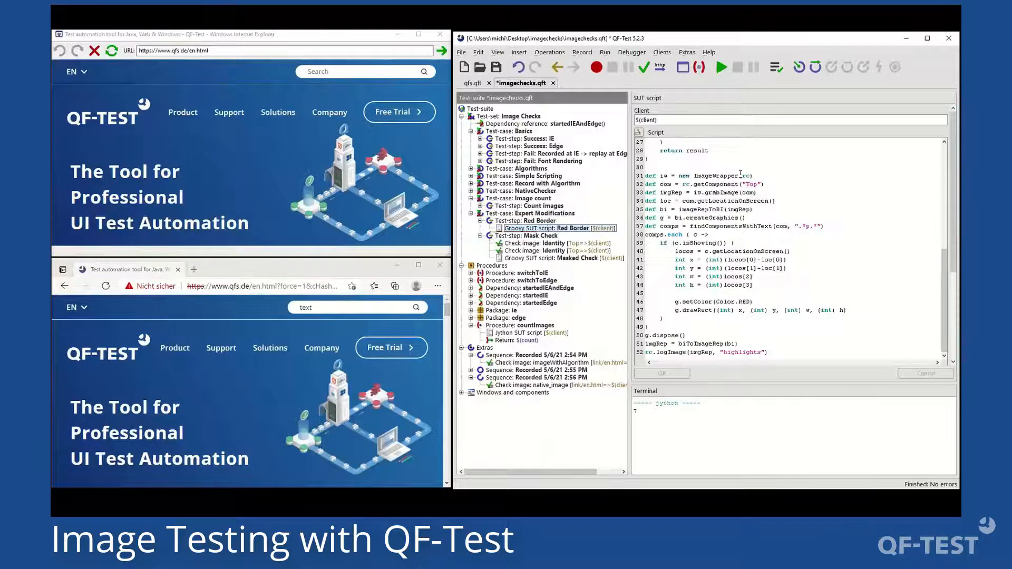
key(Down)
key(Down)
key(Down)
key(Down)
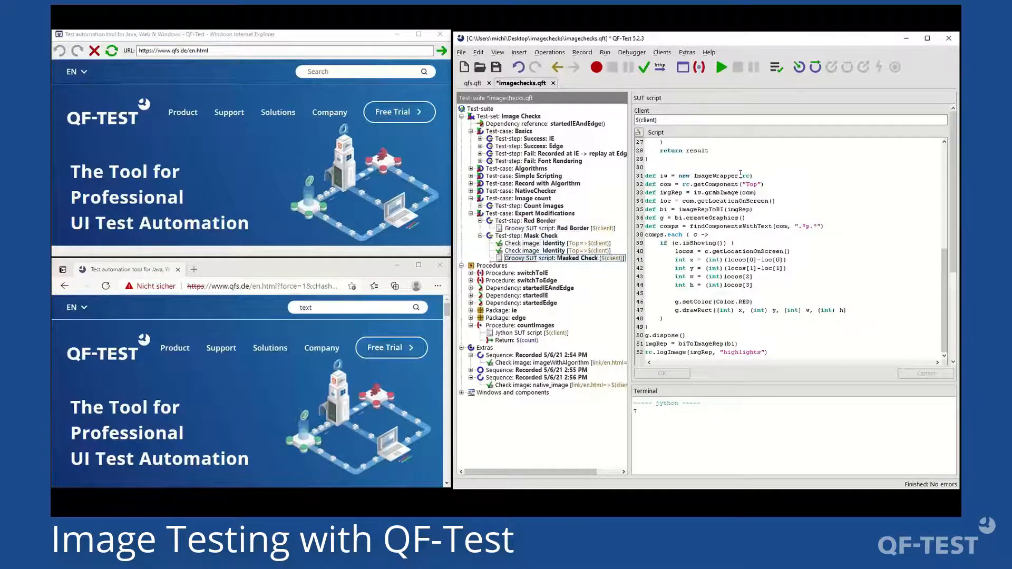